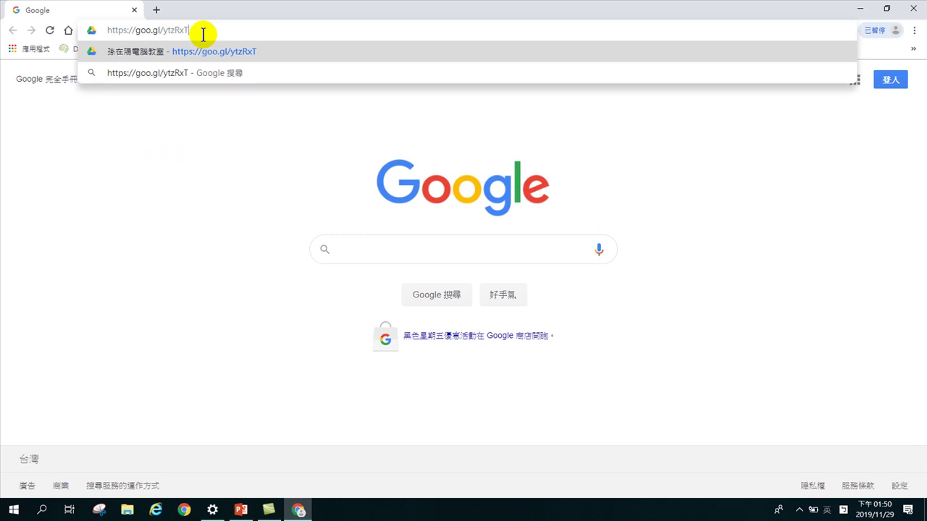
pyautogui.click(242, 511)
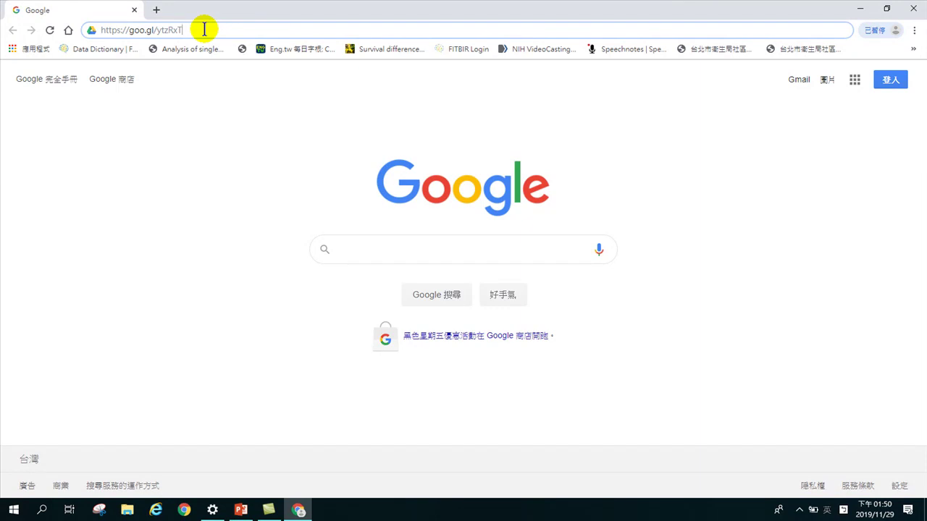
pyautogui.press('Return')
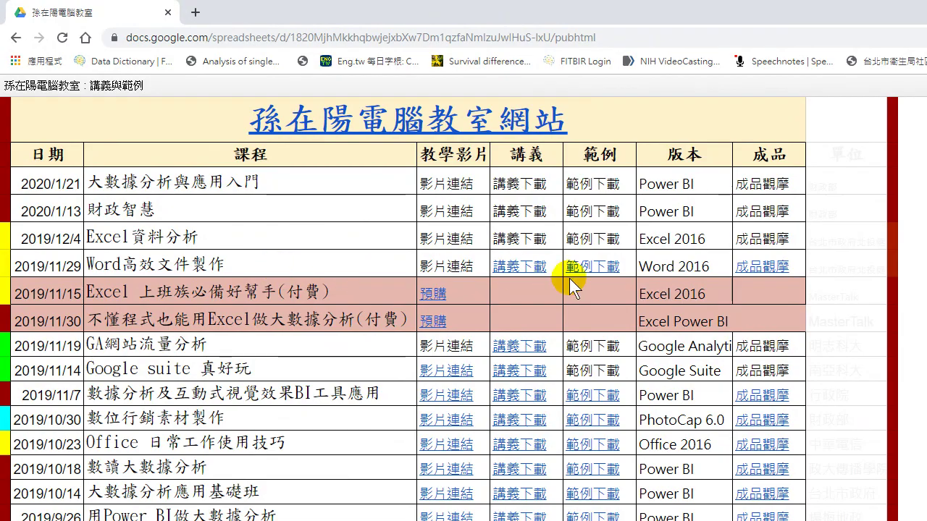
pyautogui.click(592, 266)
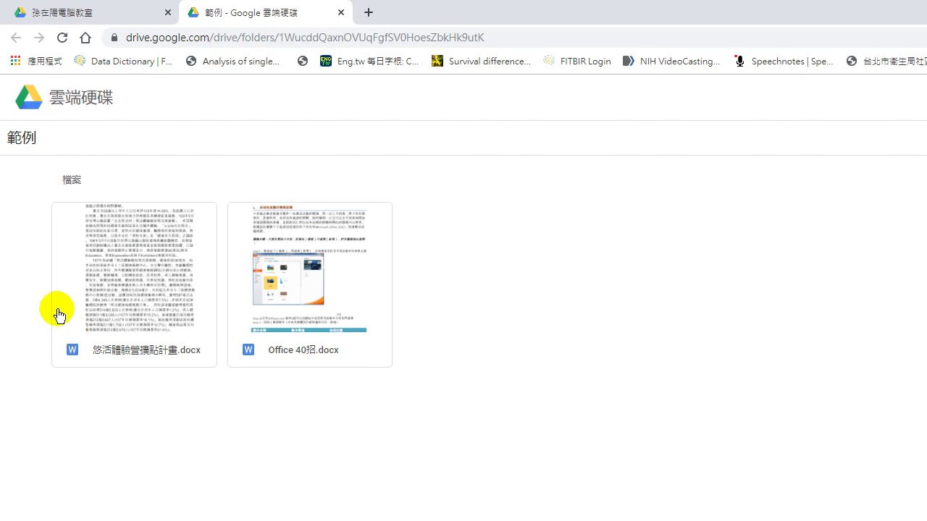
# Download 悠活體驗營擴點計畫.docx and Office 40招.docx into the 下載 folder, and close the sample folder page
pyautogui.moveTo(66, 215)
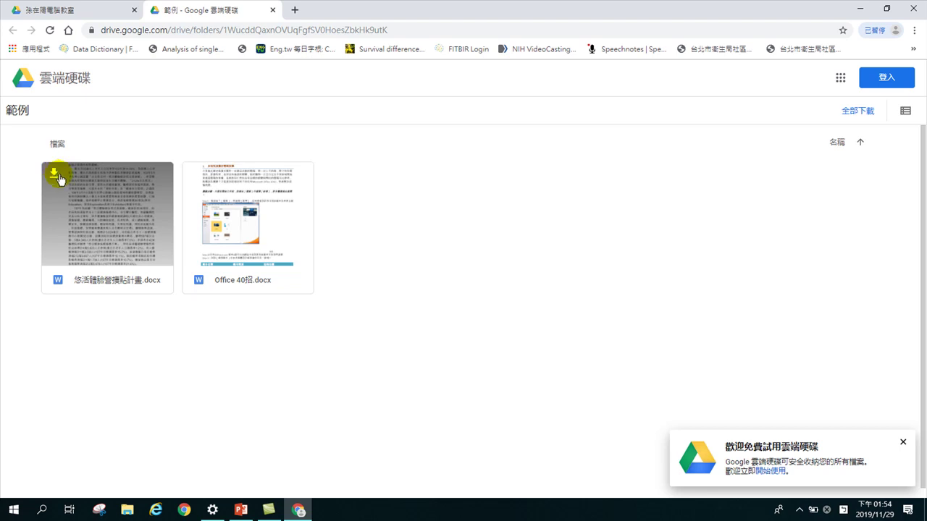
pyautogui.click(54, 173)
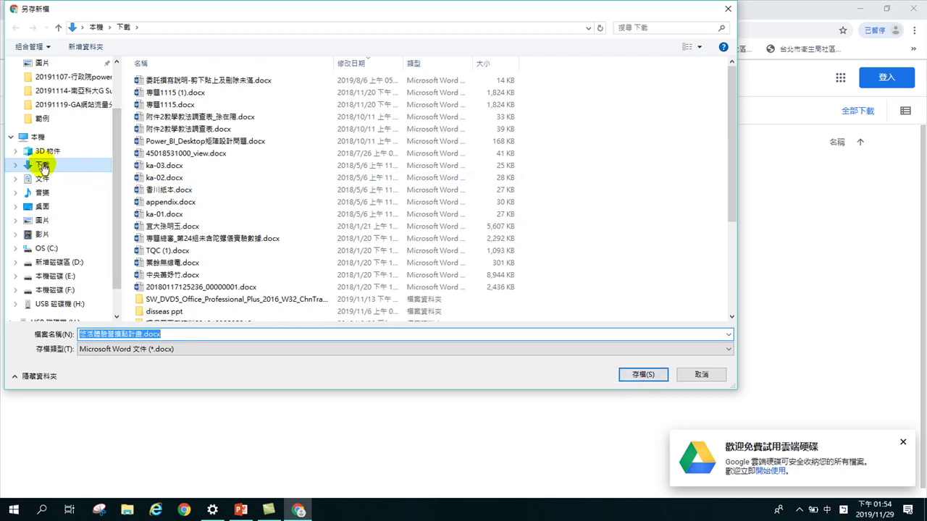
pyautogui.click(649, 377)
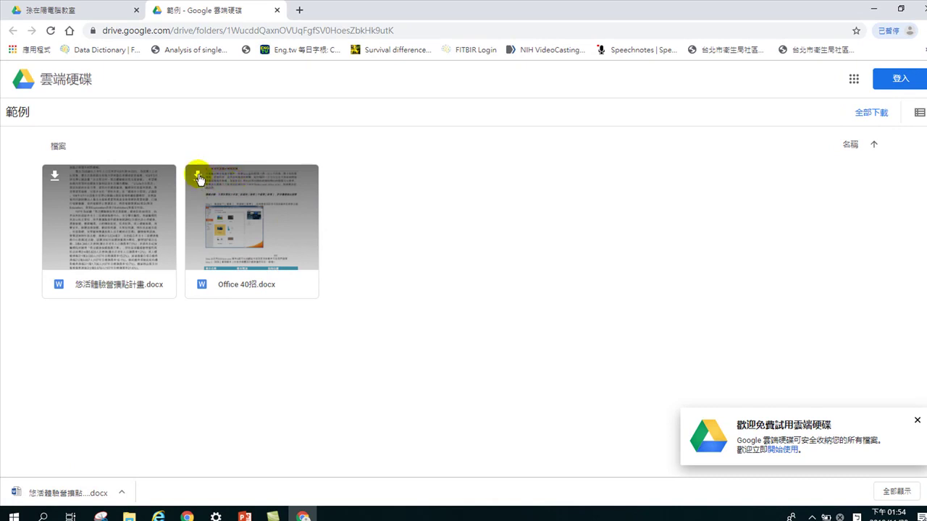
pyautogui.click(198, 176)
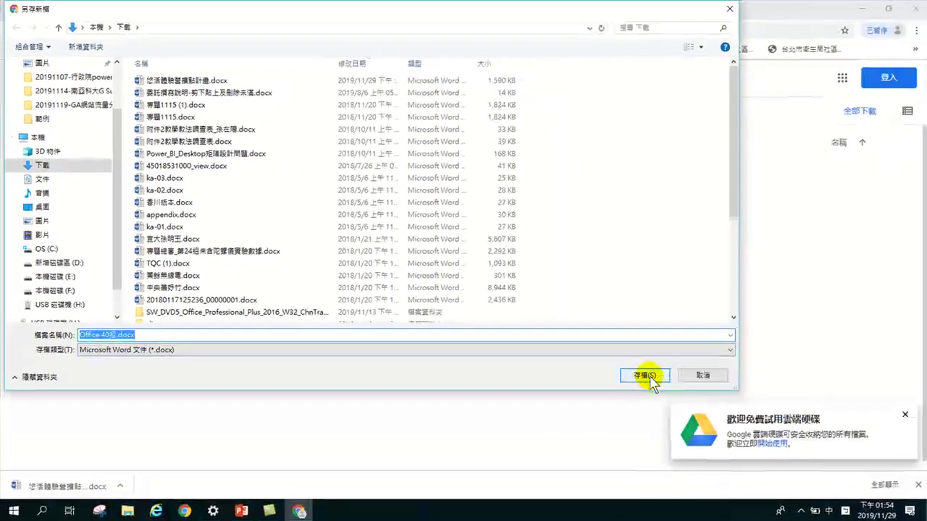
pyautogui.click(804, 467)
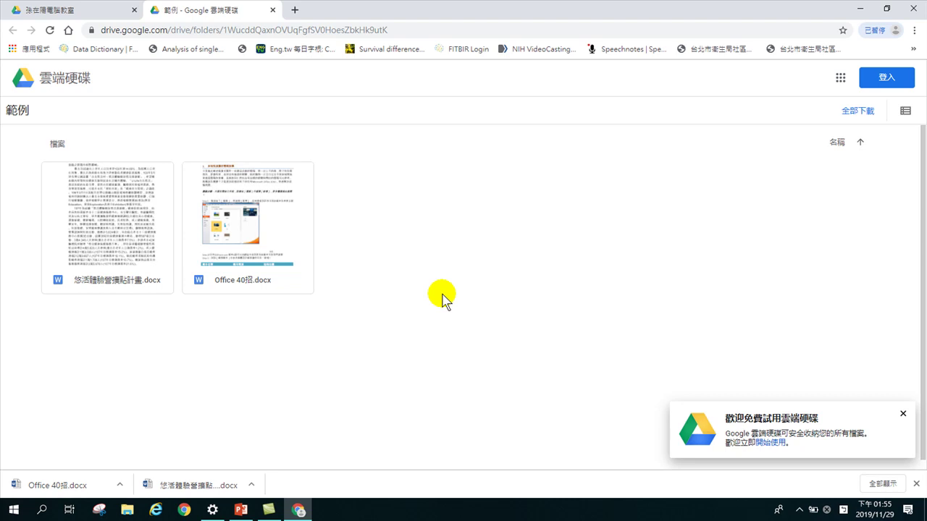
pyautogui.click(902, 416)
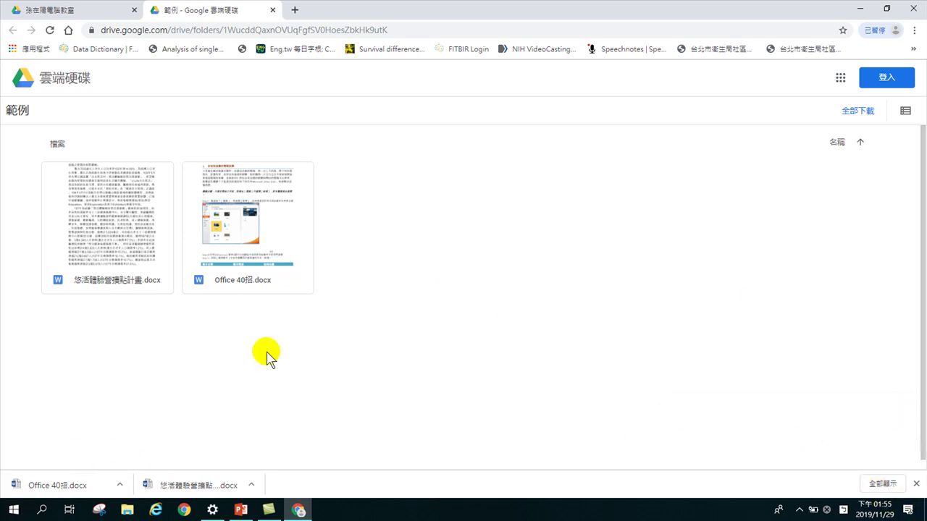
pyautogui.moveTo(62, 191)
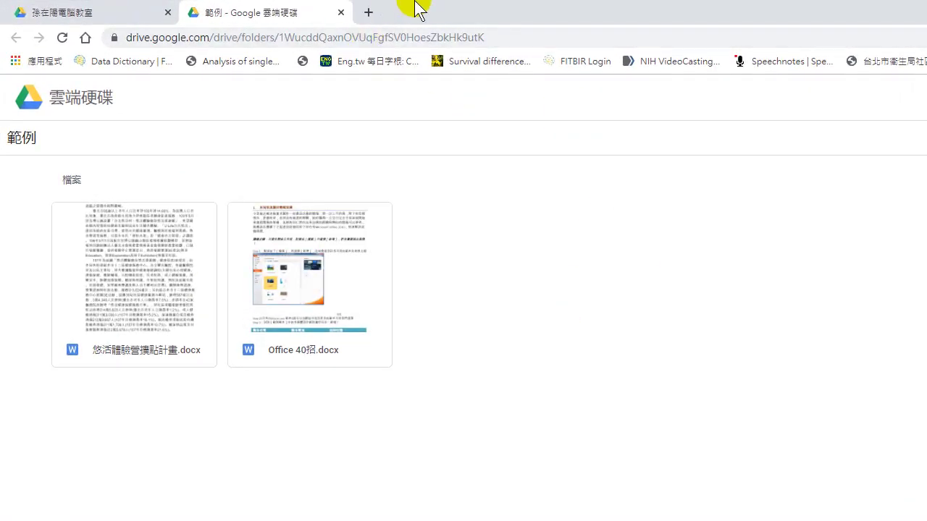
pyautogui.click(340, 12)
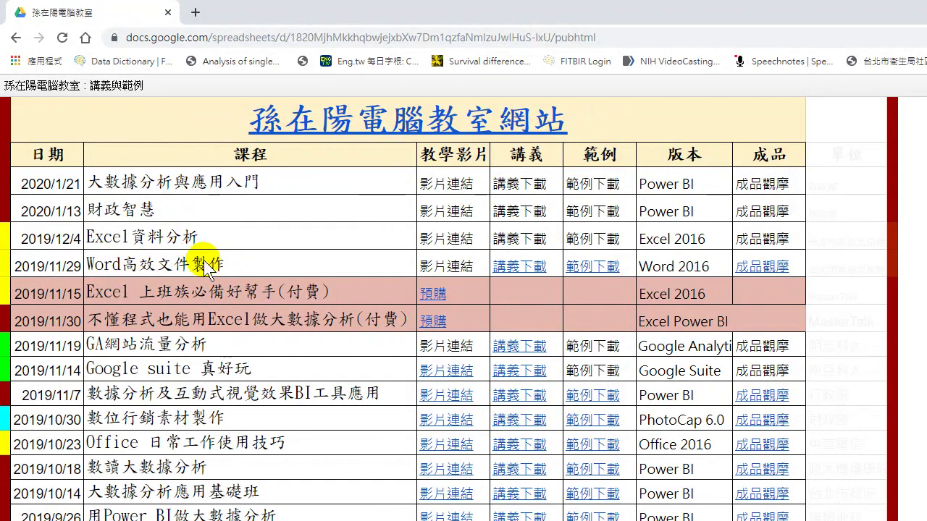
# Look through the older courses in the published course list, down to the Illustrator, PhotoShop and Excel sections
pyautogui.scroll(-2, 207, 272)
pyautogui.scroll(-2, 201, 303)
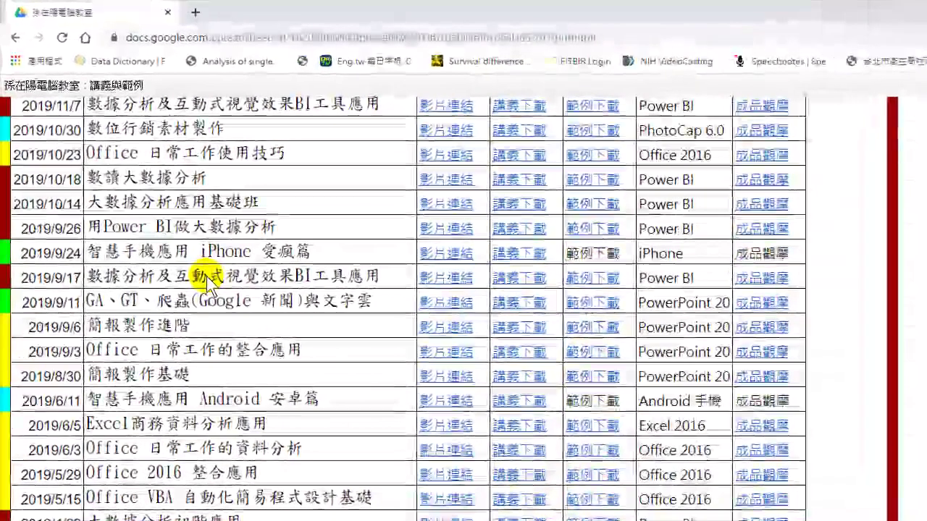
pyautogui.scroll(-2, 152, 340)
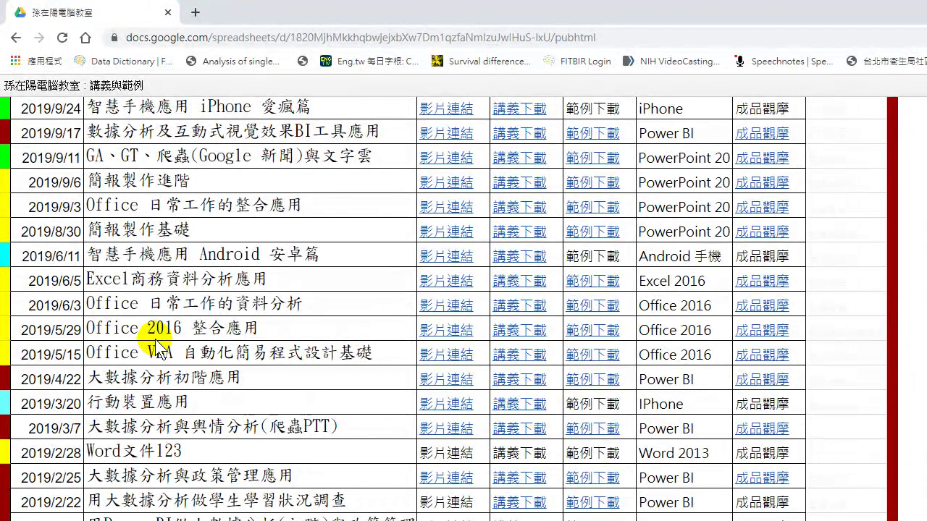
pyautogui.scroll(-2, 131, 362)
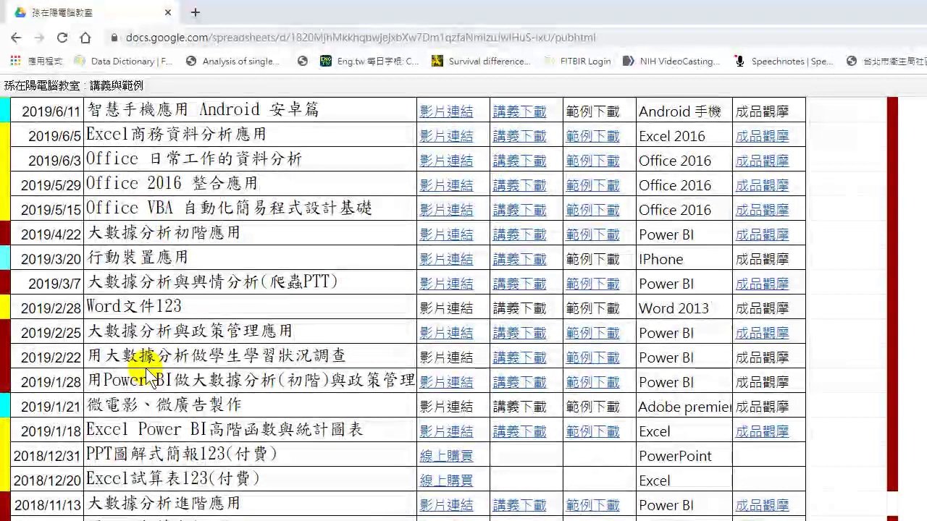
pyautogui.scroll(-2, 203, 435)
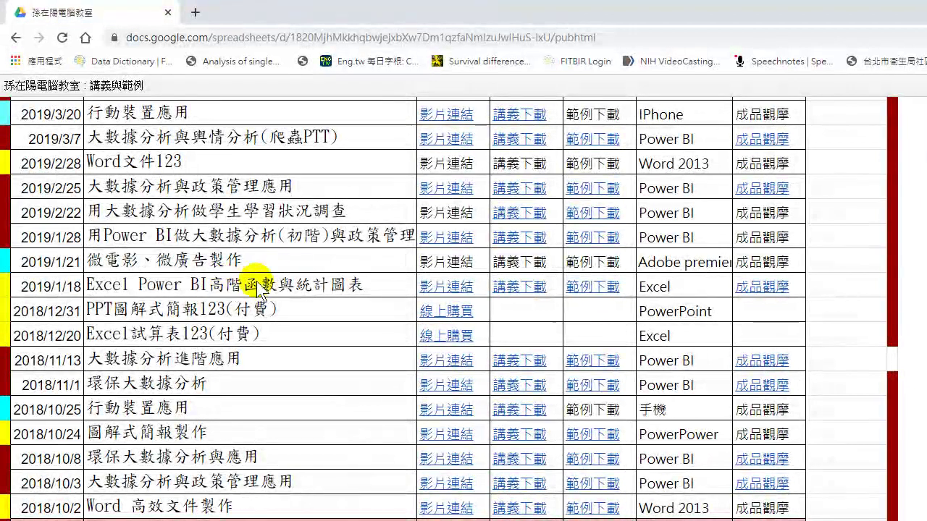
pyautogui.scroll(-4, 290, 340)
pyautogui.scroll(-1, 290, 340)
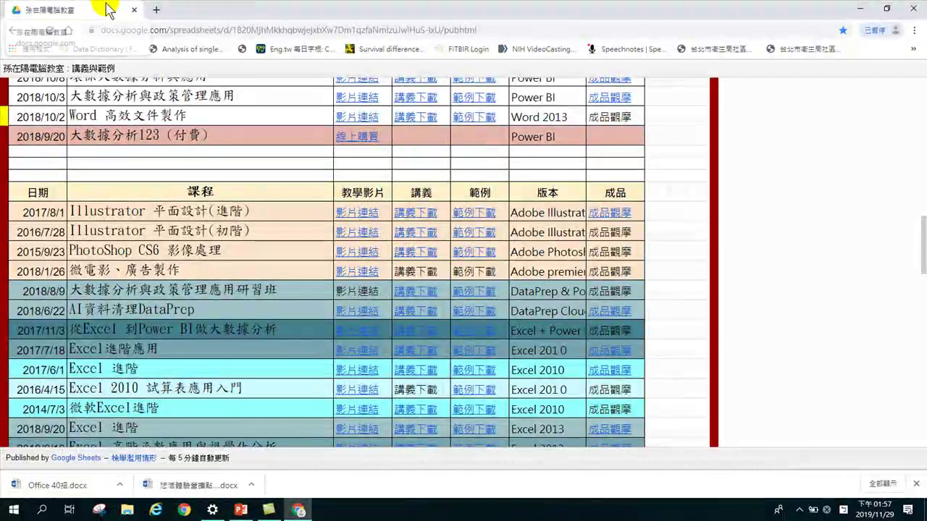
# Close the browser and switch to File Explorer, showing the 下載 folder
pyautogui.click(134, 10)
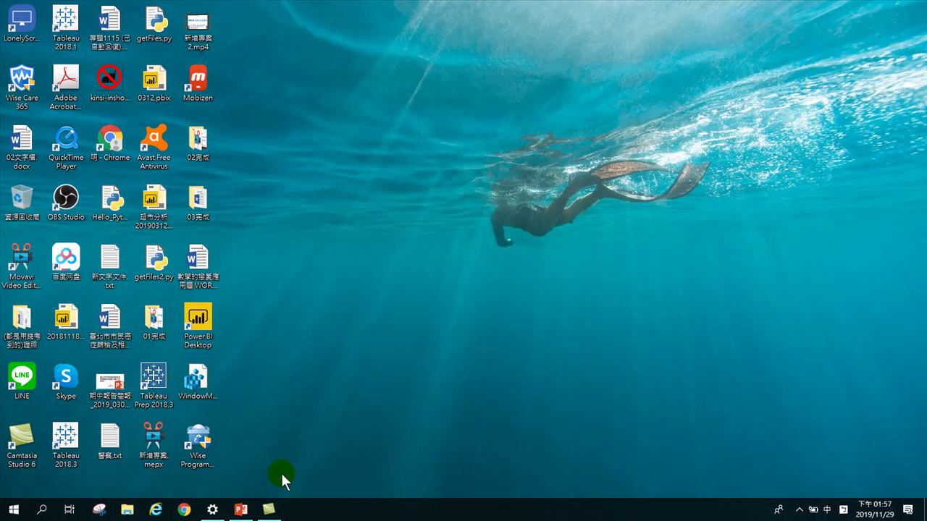
pyautogui.click(127, 510)
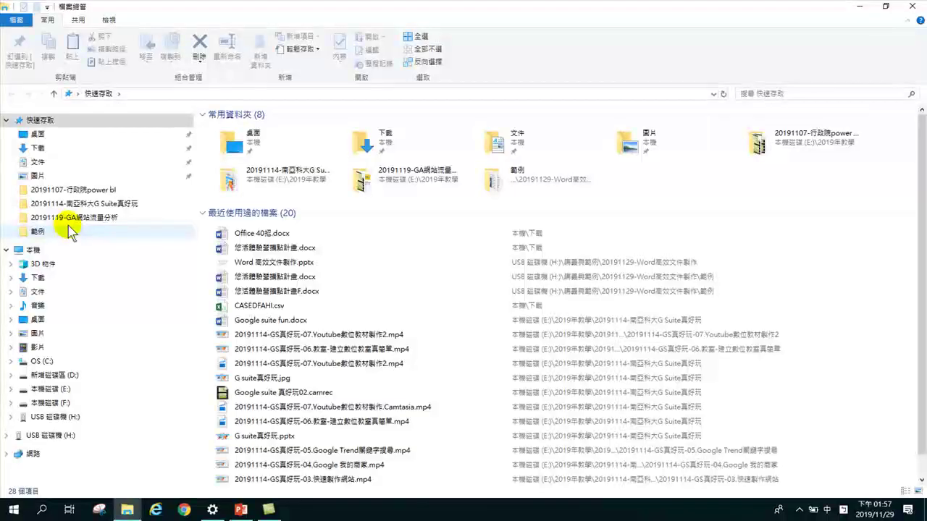
pyautogui.click(37, 148)
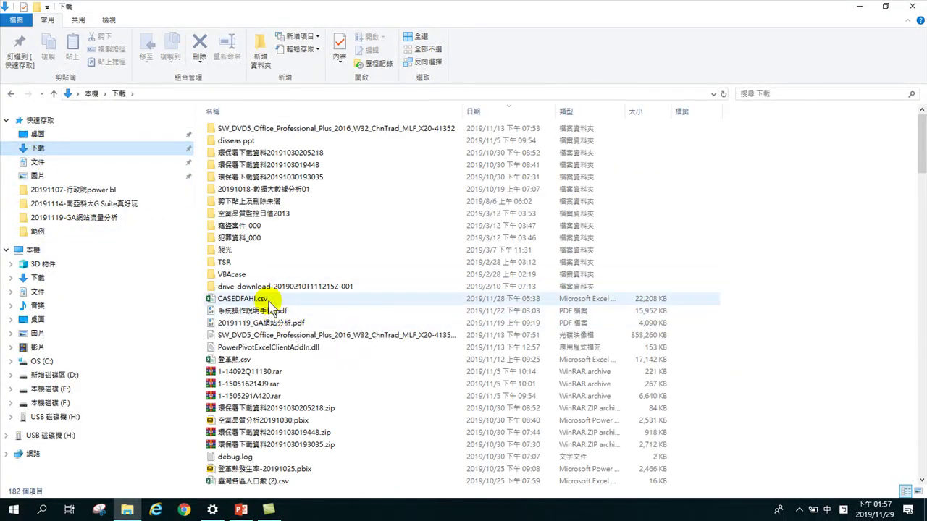
# Examine the 下載 folder sorted by date, newest first, for the two downloaded Word files
pyautogui.click(502, 116)
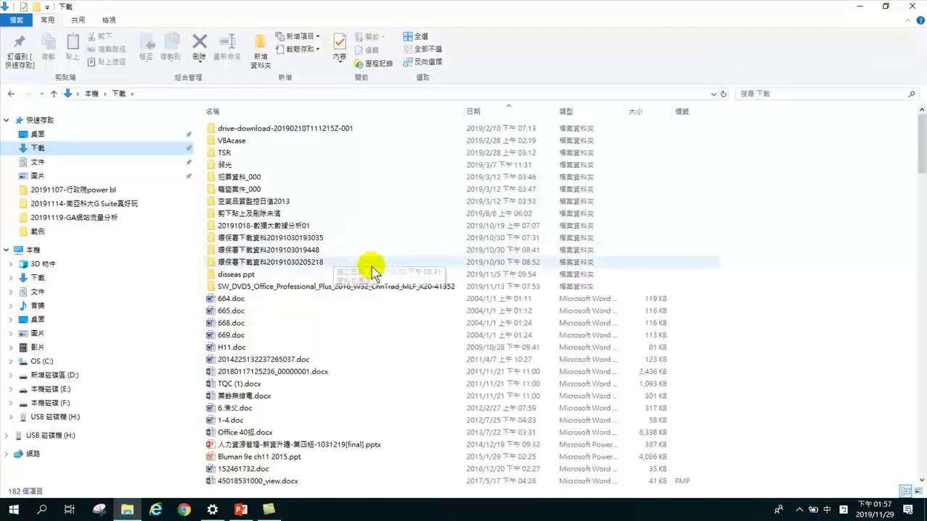
pyautogui.click(498, 116)
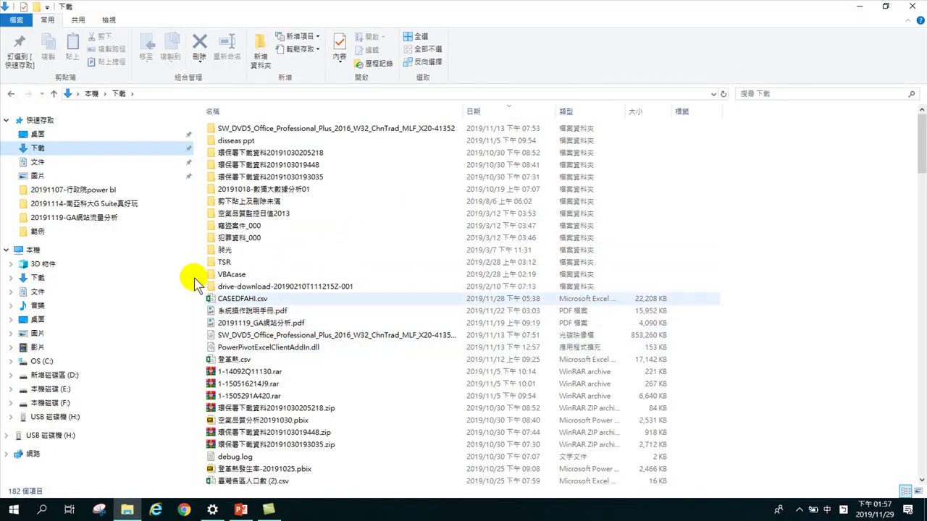
pyautogui.scroll(-2, 358, 387)
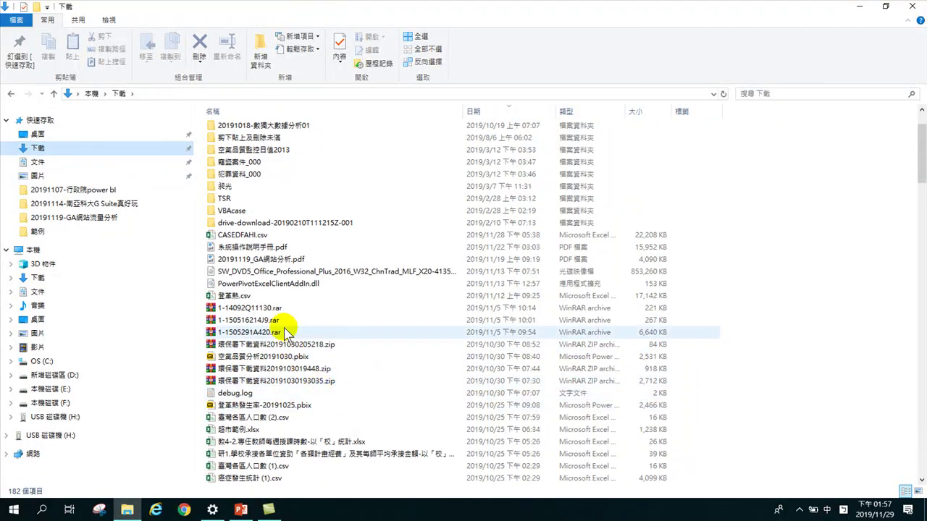
pyautogui.scroll(-6, 316, 397)
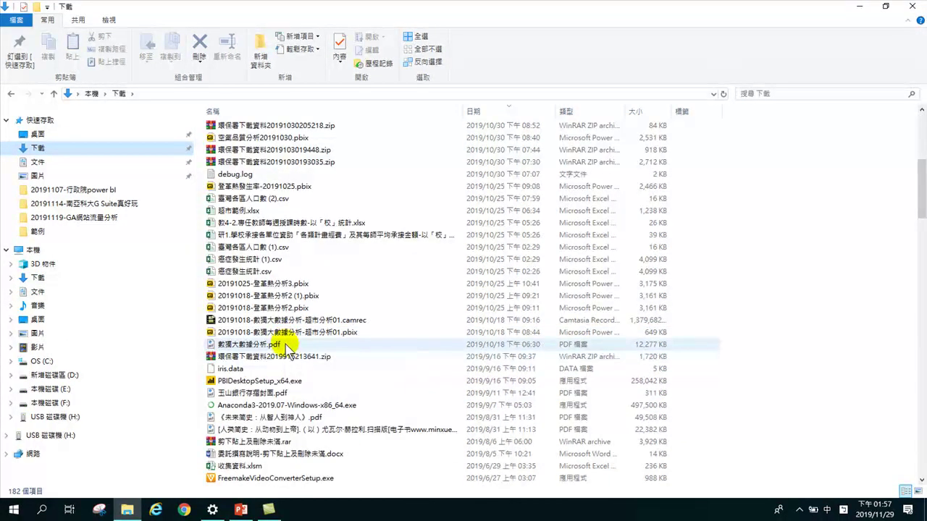
pyautogui.scroll(-3, 286, 359)
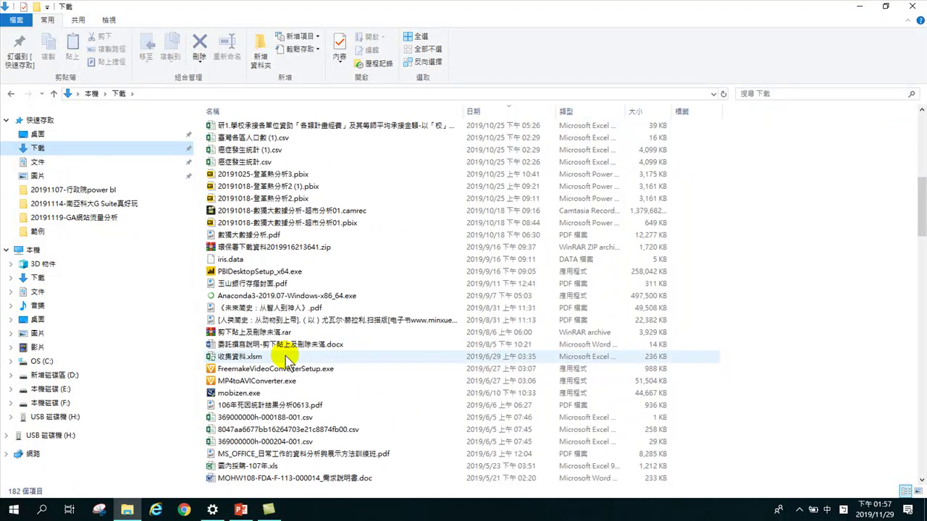
pyautogui.scroll(-3, 286, 359)
pyautogui.scroll(-9, 286, 360)
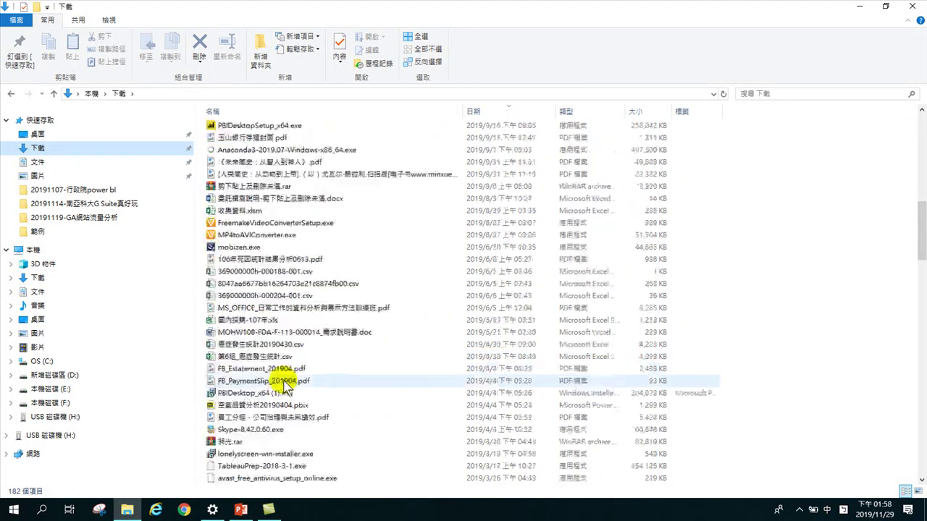
pyautogui.scroll(-3, 279, 409)
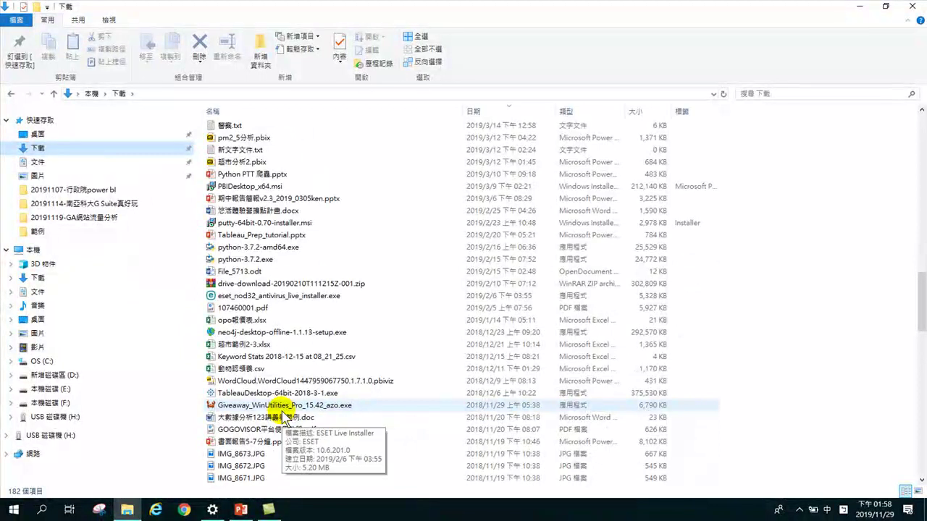
pyautogui.scroll(-9, 283, 419)
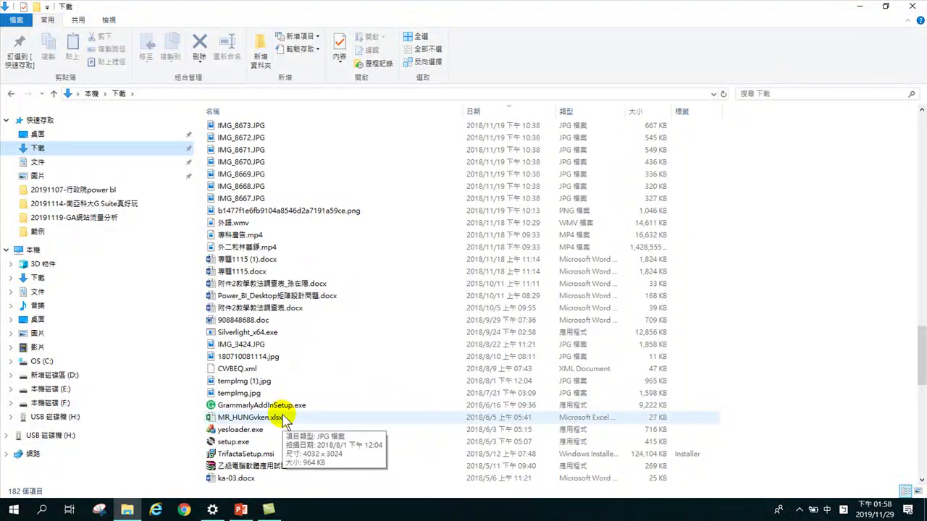
pyautogui.scroll(-7, 284, 418)
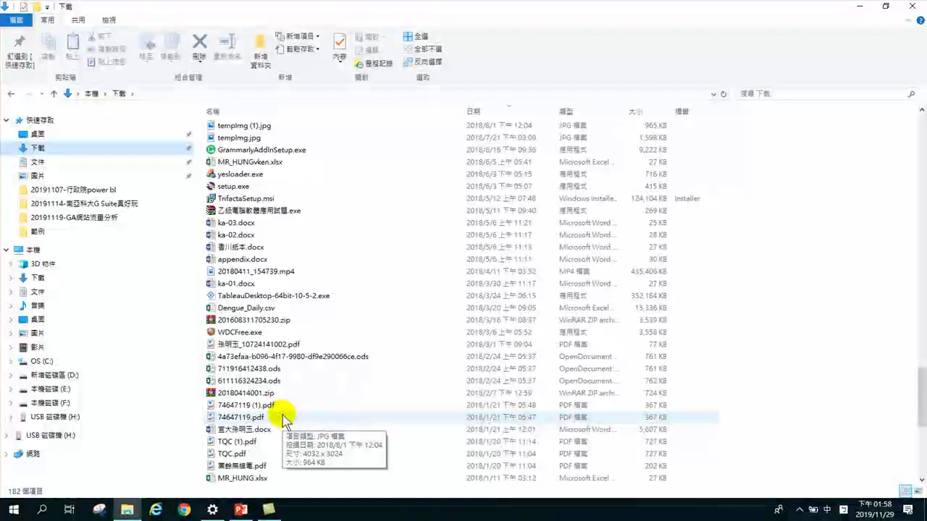
pyautogui.scroll(-7, 283, 418)
pyautogui.scroll(-4, 282, 418)
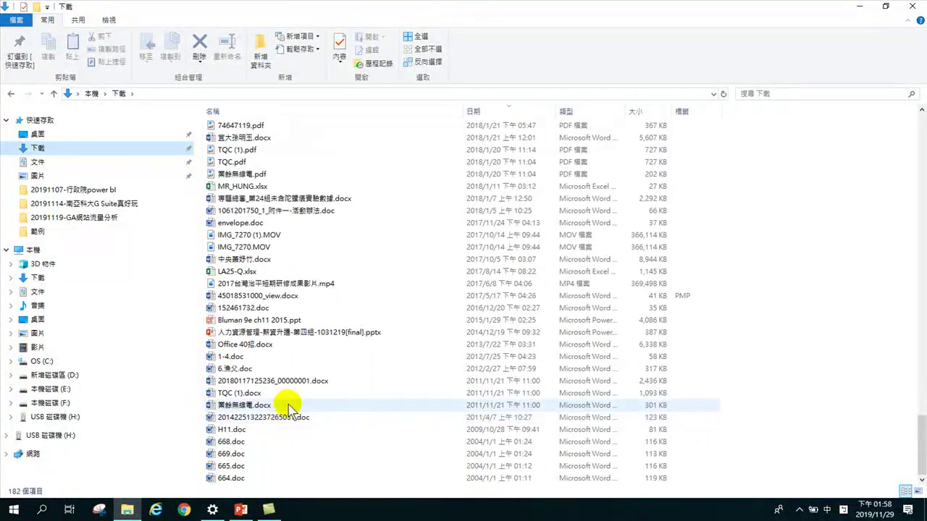
pyautogui.click(255, 407)
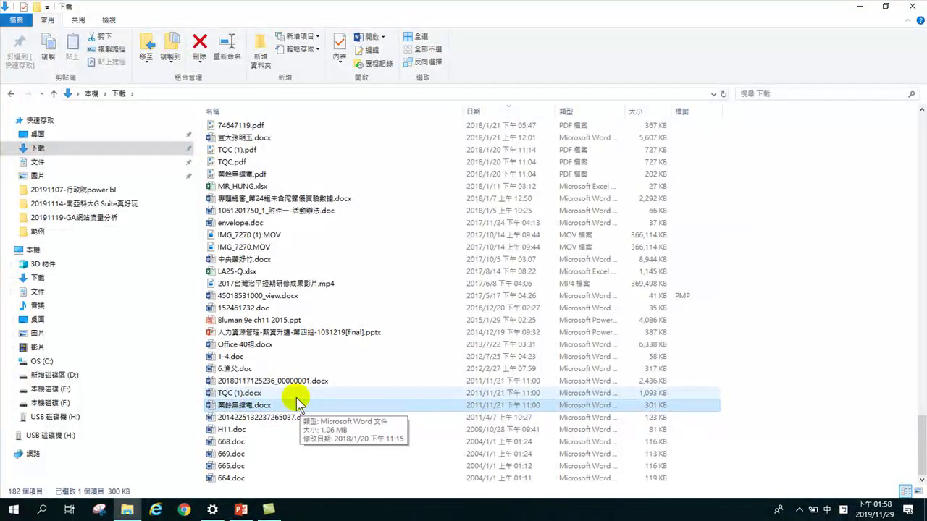
# Sort the 下載 folder by date with the oldest files first, and locate and select 悠活體驗營擴點計畫.docx
pyautogui.scroll(5, 272, 304)
pyautogui.scroll(7, 277, 304)
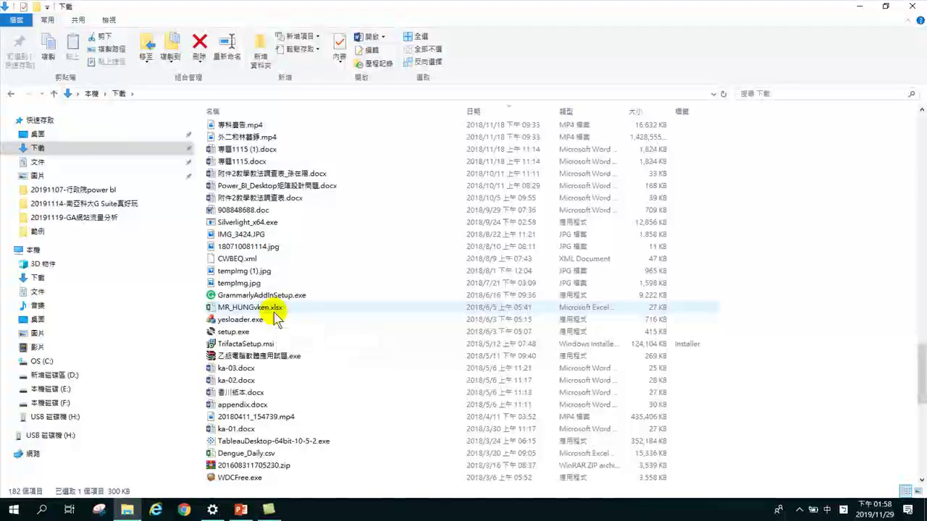
pyautogui.scroll(6, 276, 314)
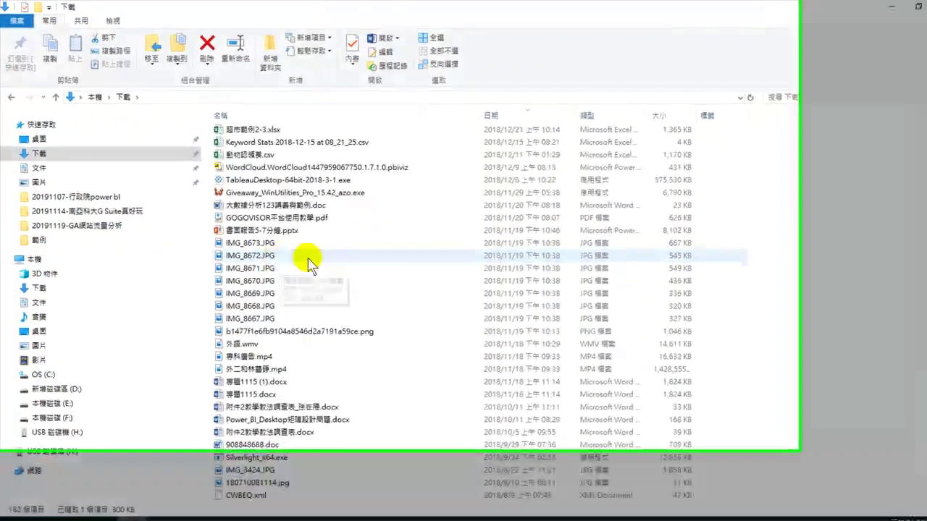
pyautogui.scroll(3, 308, 262)
pyautogui.click(503, 118)
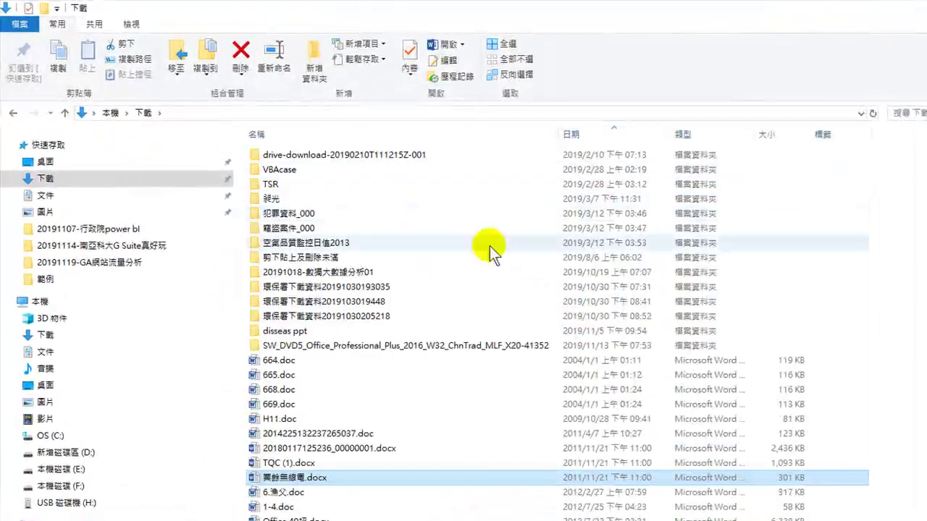
pyautogui.click(275, 360)
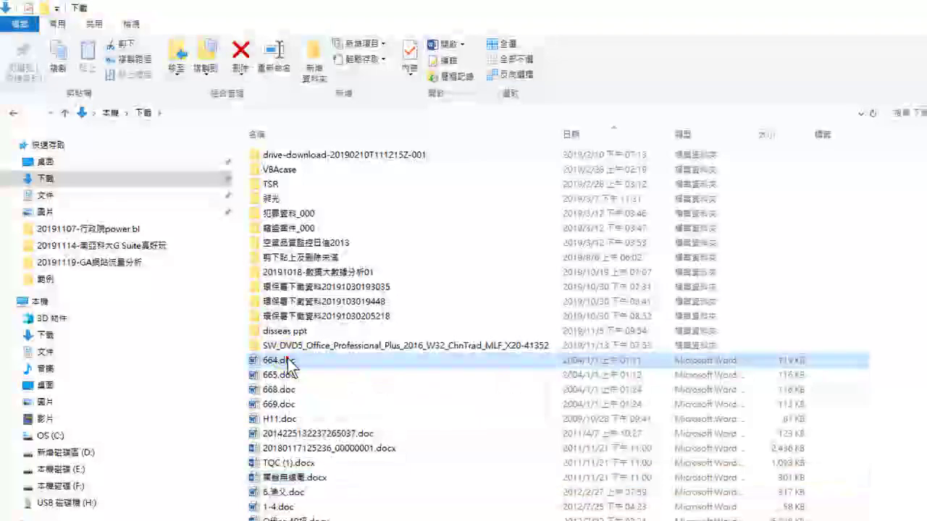
pyautogui.click(303, 479)
pyautogui.scroll(-2, 300, 474)
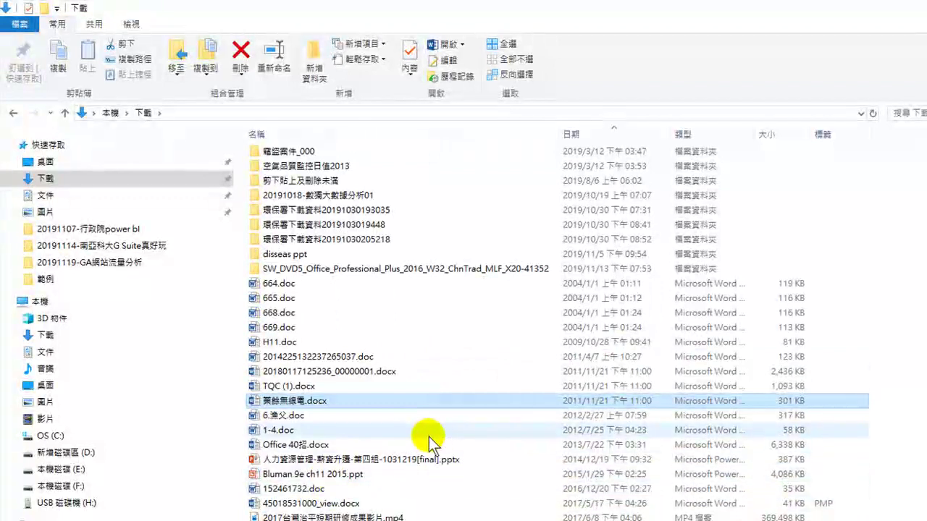
pyautogui.click(326, 279)
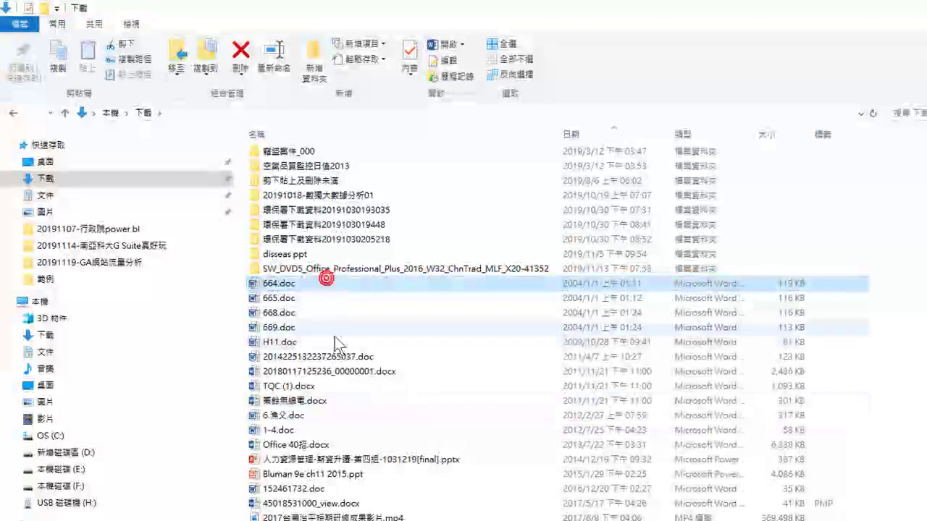
pyautogui.scroll(-19, 346, 389)
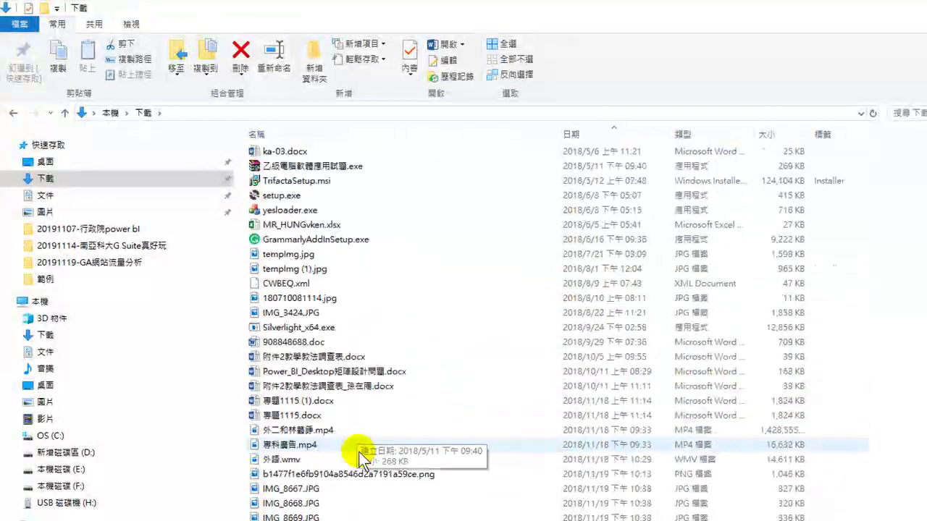
pyautogui.scroll(-11, 359, 456)
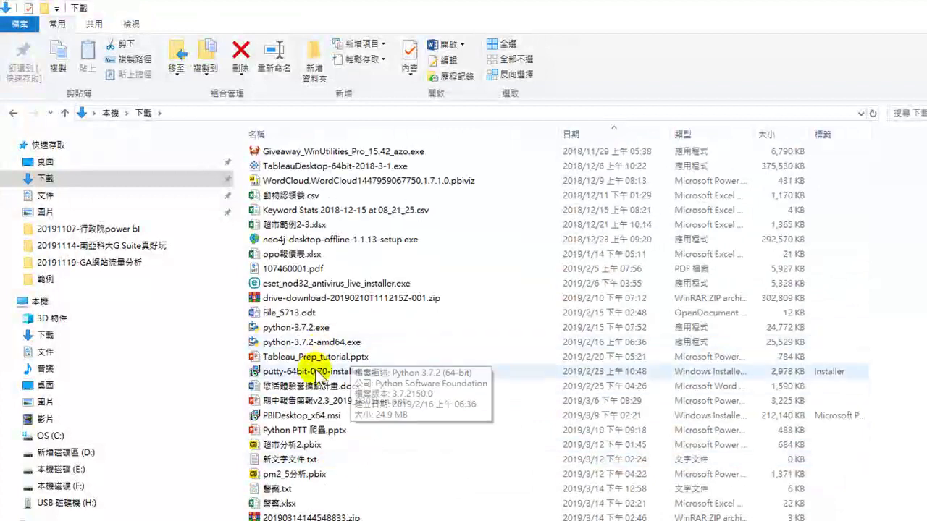
pyautogui.click(294, 387)
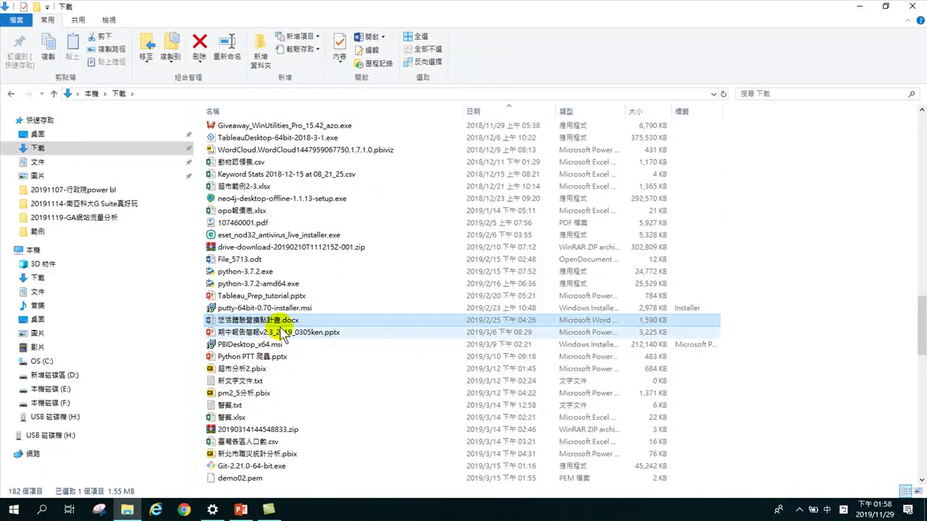
# Sort the 下載 folder by name in ascending order and locate 悠活體驗營擴點計畫.docx
pyautogui.scroll(3, 280, 331)
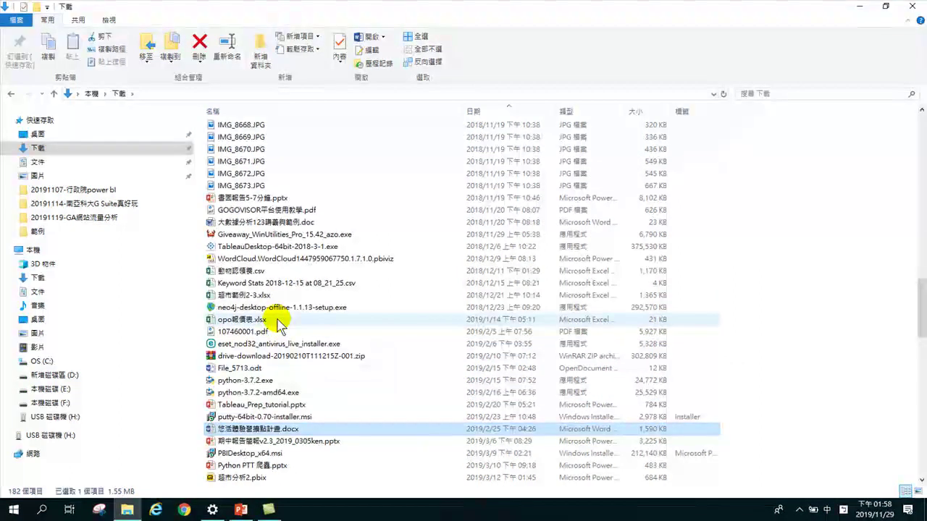
pyautogui.scroll(-4, 262, 333)
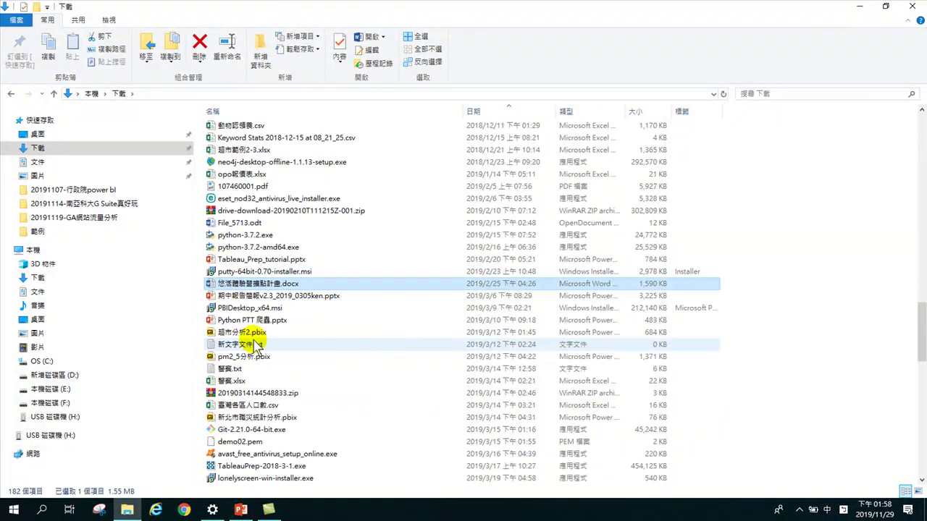
pyautogui.scroll(-5, 260, 366)
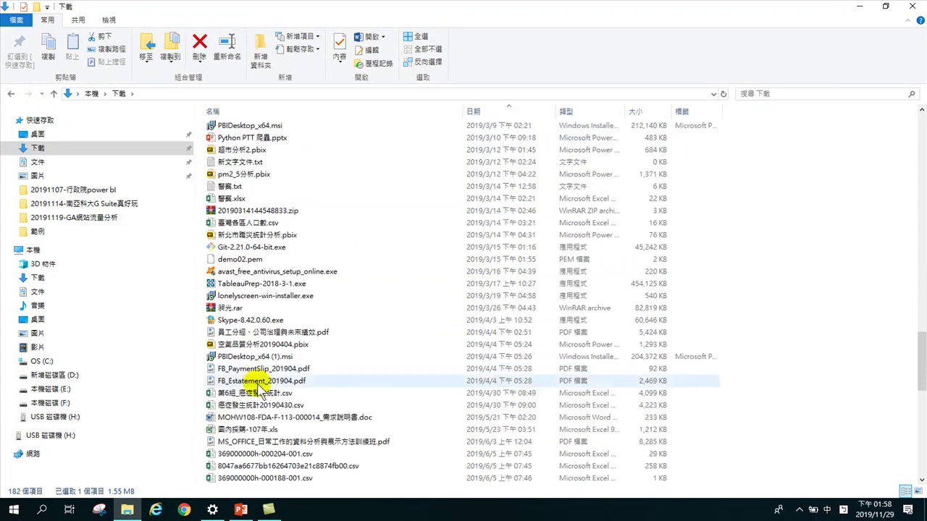
pyautogui.scroll(-4, 278, 449)
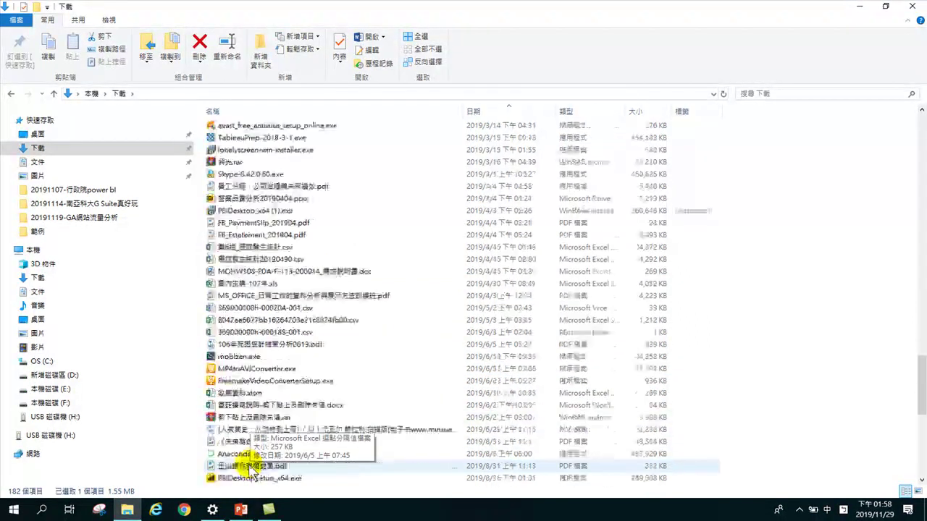
pyautogui.scroll(-8, 277, 452)
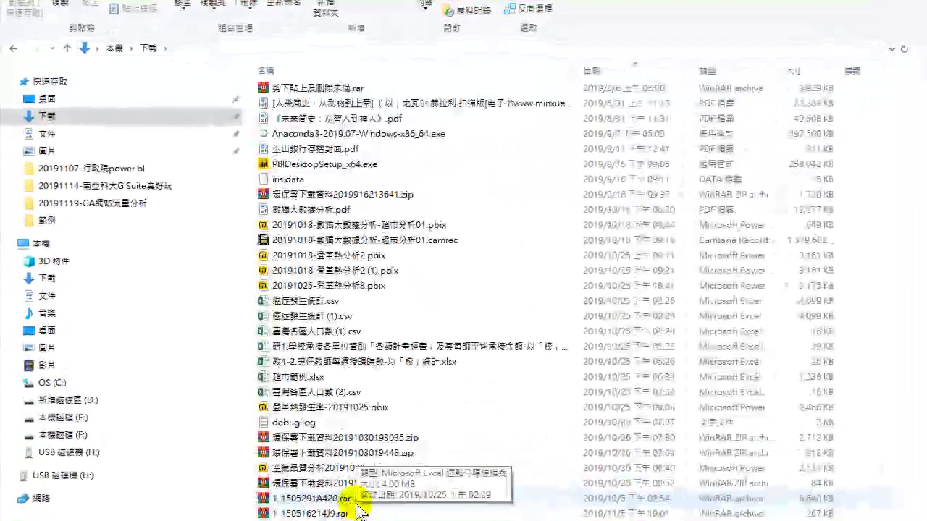
pyautogui.scroll(20, 358, 499)
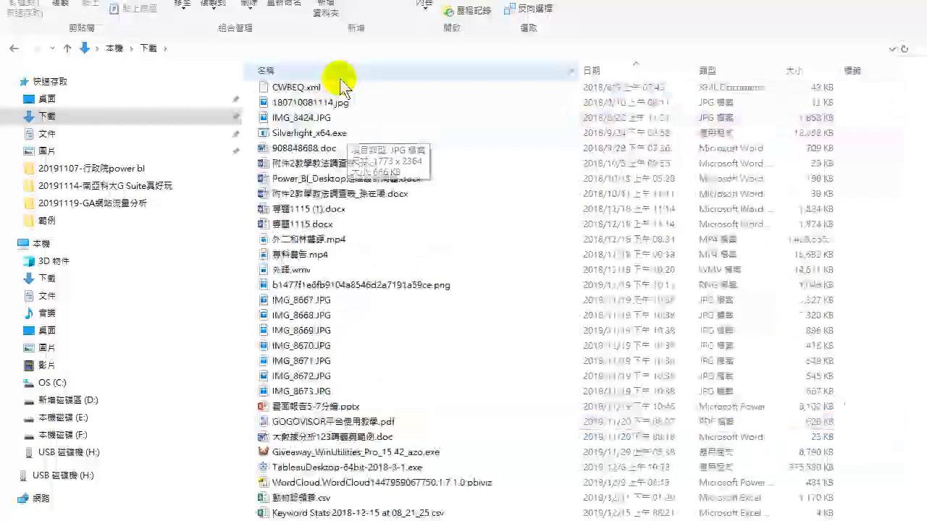
pyautogui.click(349, 73)
pyautogui.scroll(15, 354, 131)
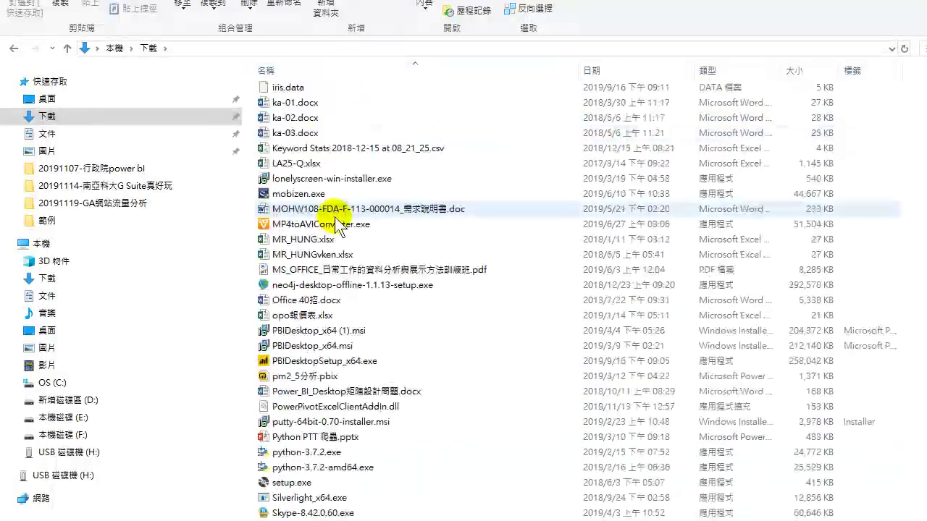
pyautogui.scroll(10, 337, 173)
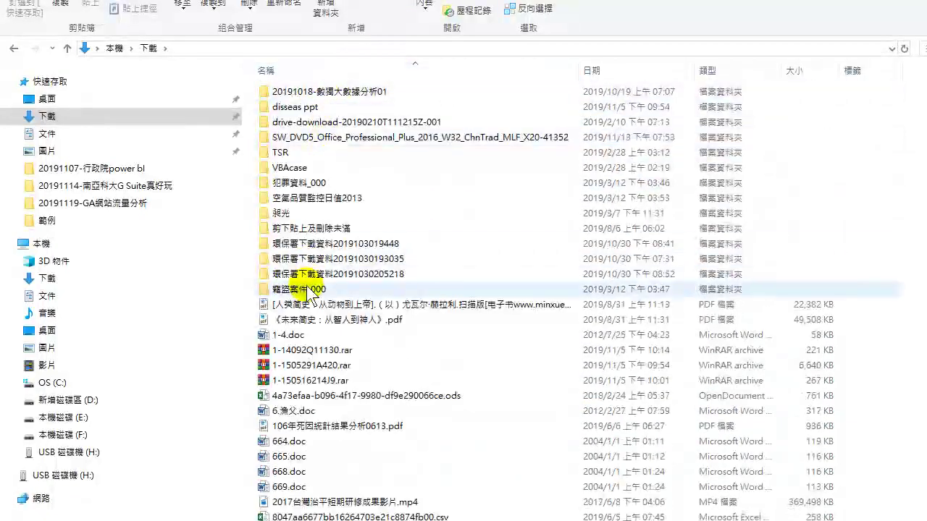
pyautogui.scroll(-5, 323, 405)
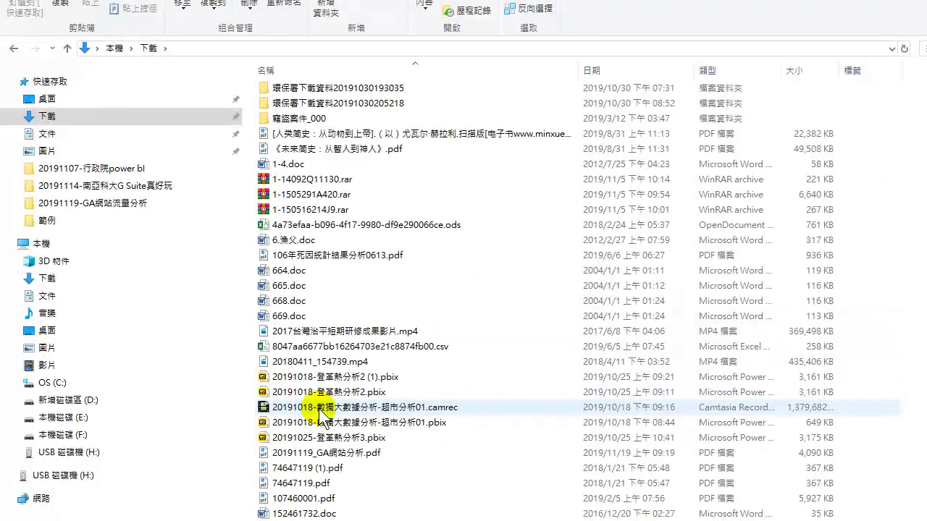
pyautogui.scroll(-20, 320, 411)
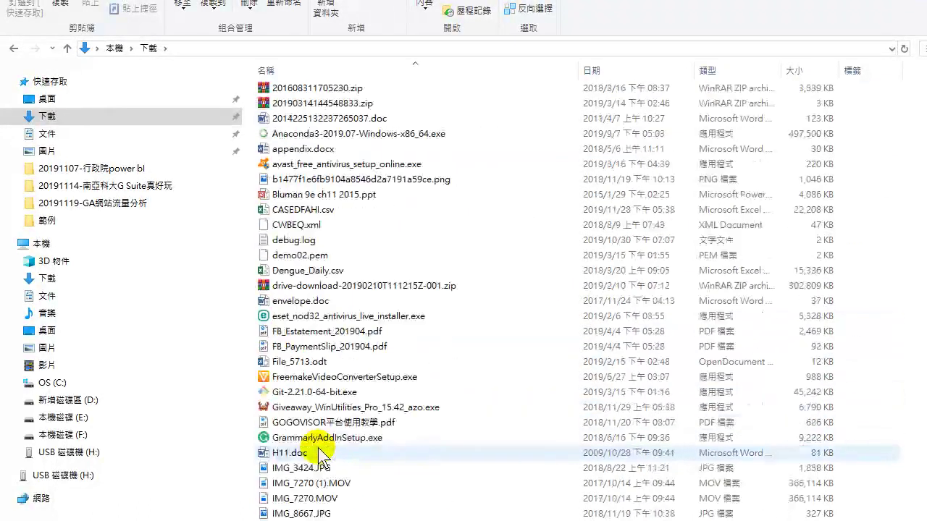
pyautogui.scroll(-20, 318, 456)
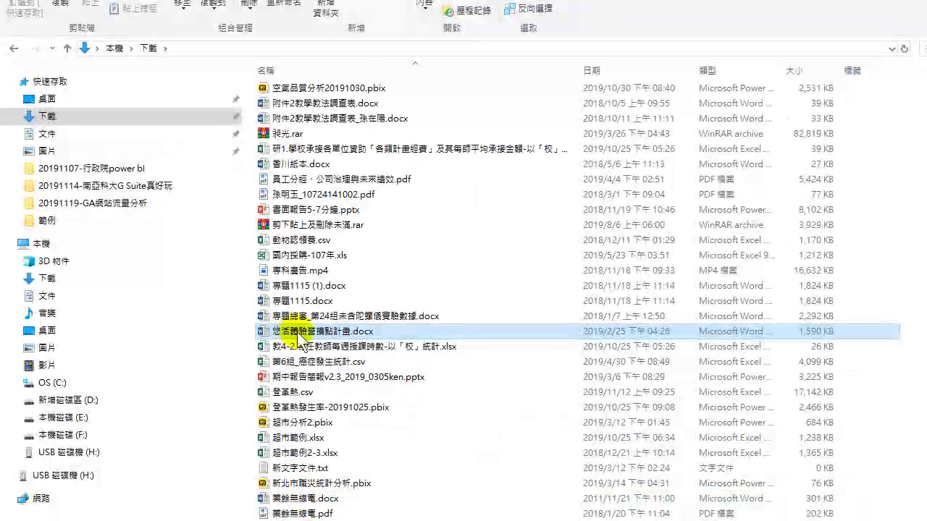
# Locate Office 40招.docx in the name-sorted 下載 folder and select it
pyautogui.scroll(10, 346, 338)
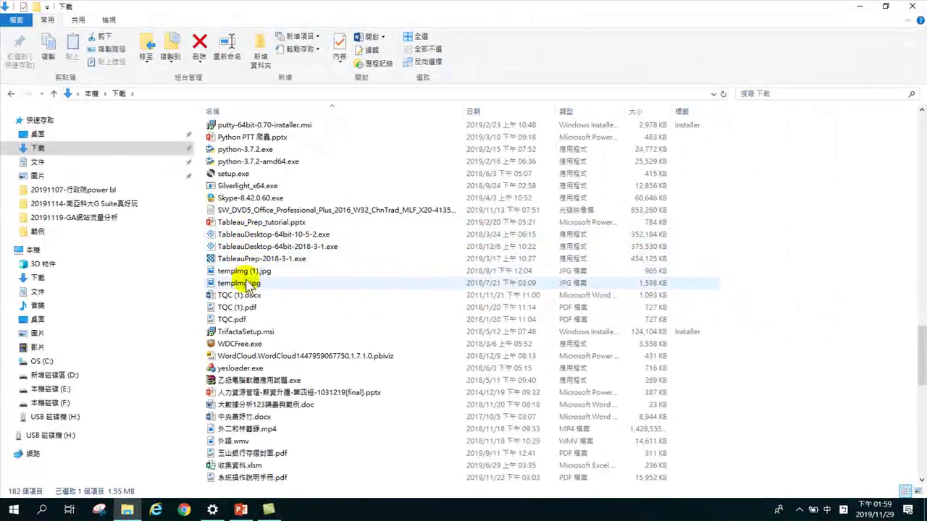
pyautogui.scroll(2, 244, 297)
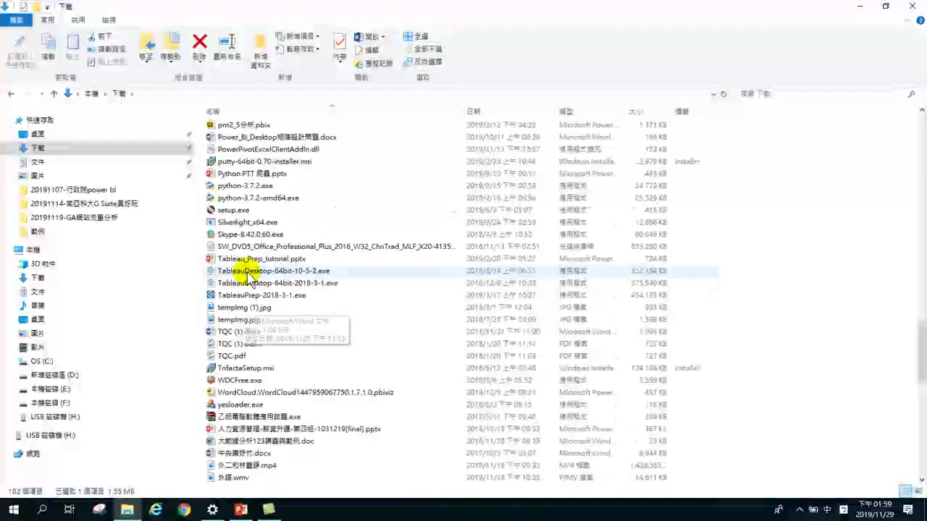
pyautogui.scroll(1, 246, 275)
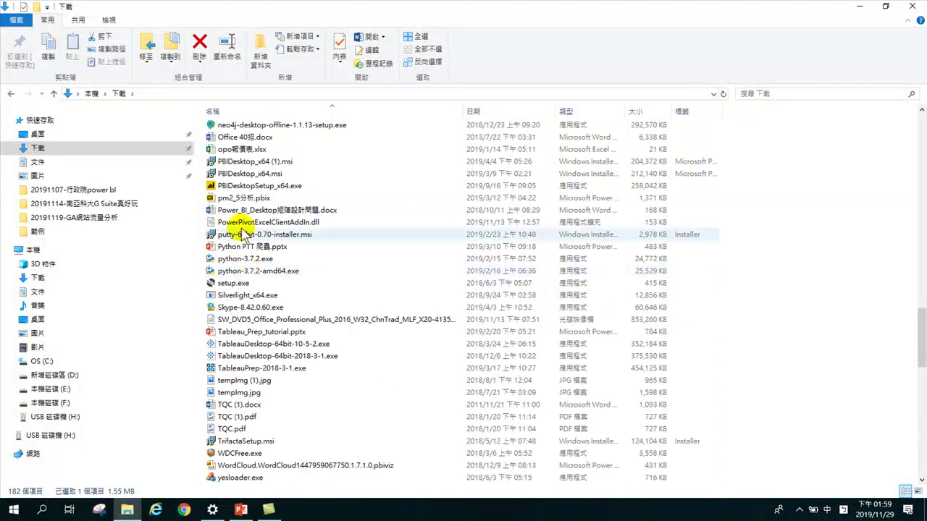
pyautogui.click(237, 137)
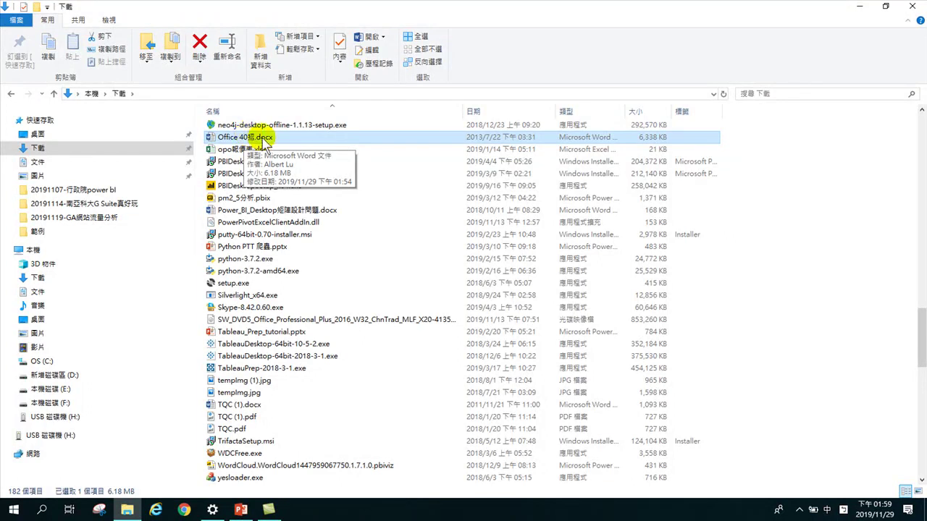
# Try to open 悠活體驗營擴點計畫.docx from the 下載 folder in Word, and dismiss the message
pyautogui.scroll(-9, 297, 420)
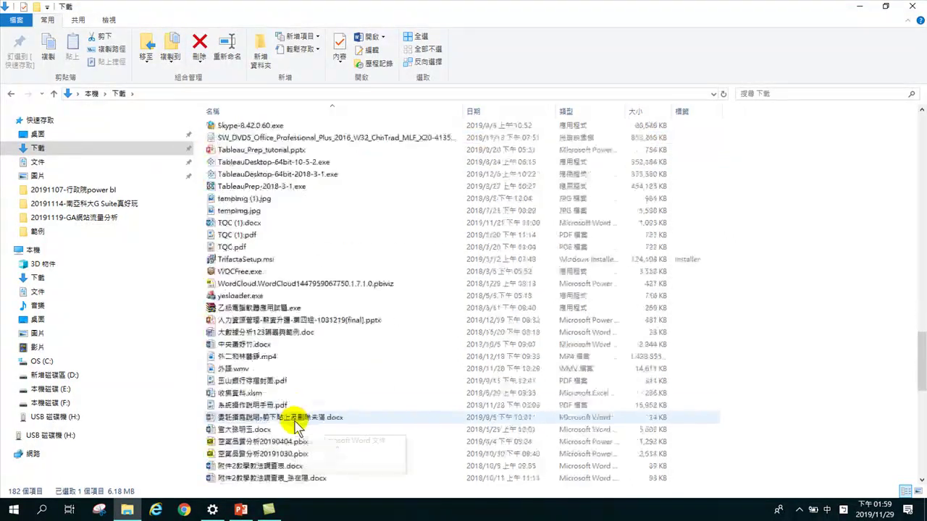
pyautogui.scroll(-2, 281, 423)
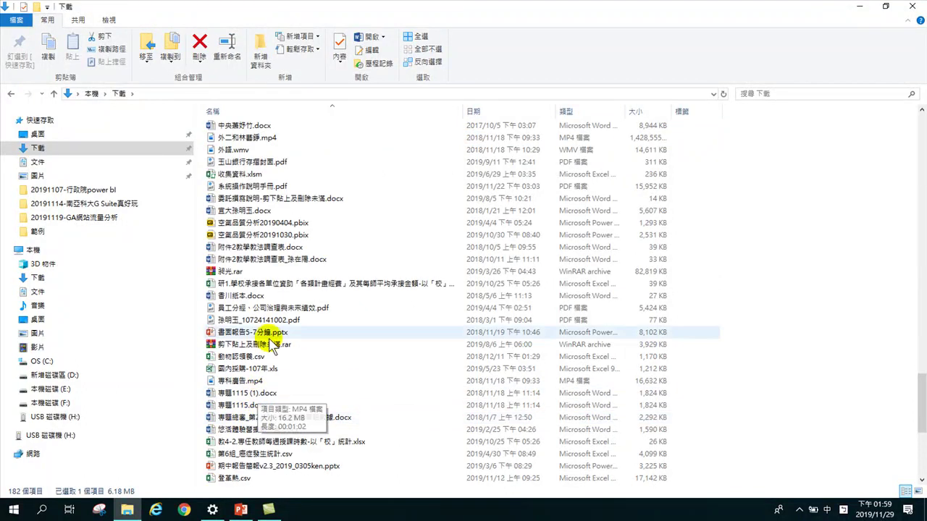
pyautogui.scroll(-3, 232, 340)
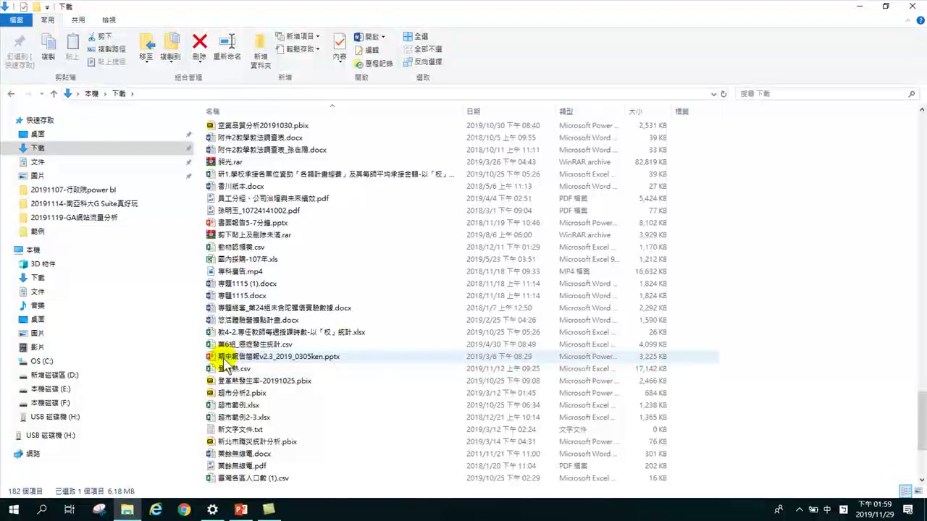
pyautogui.doubleClick(245, 323)
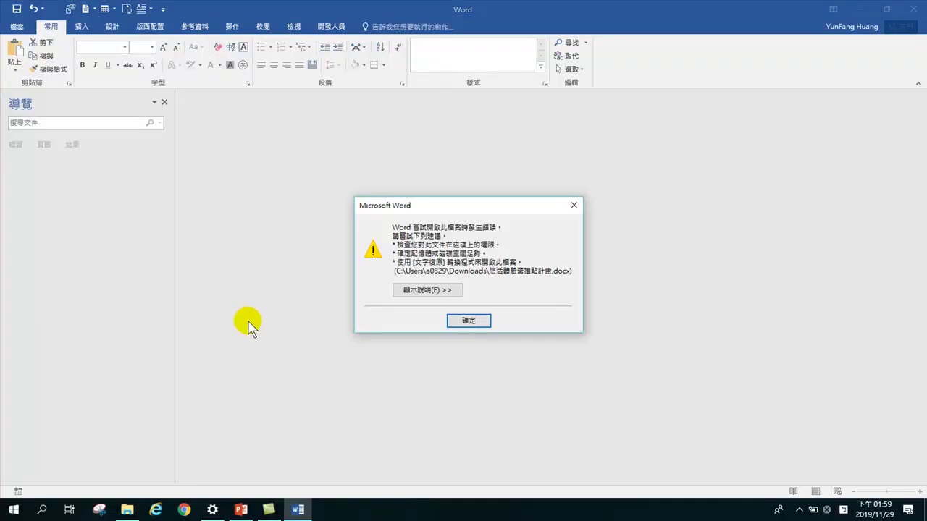
pyautogui.click(466, 326)
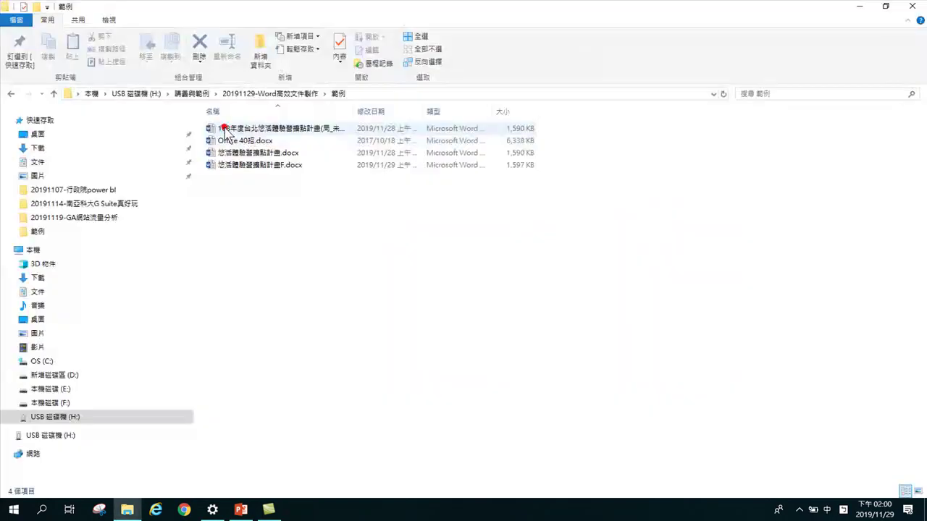
# Open 悠活體驗營擴點計畫.docx from the 範例 folder of 20191129-Word高效文件製作 on the USB drive (H:) in Word
pyautogui.click(259, 155)
pyautogui.doubleClick(259, 156)
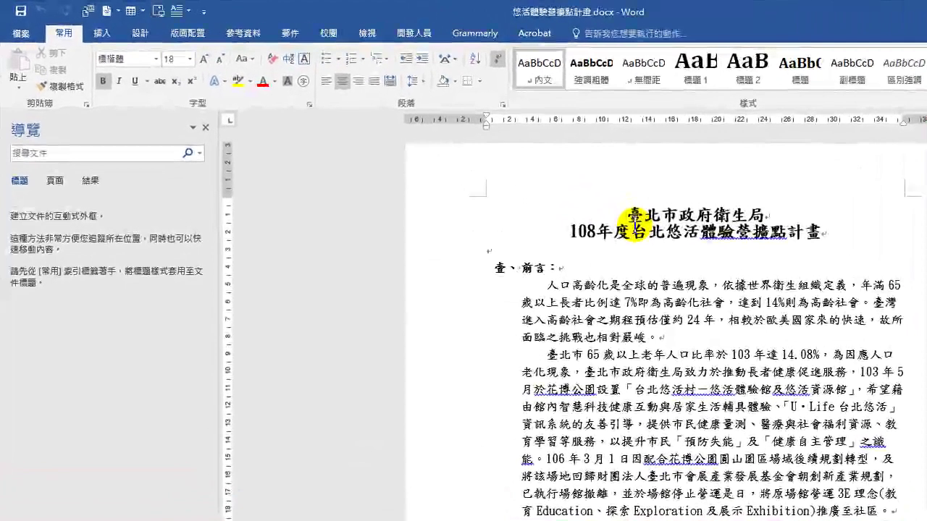
# Examine which styles are applied to the document's title lines, the 前言 heading with its number, and the body paragraphs below it
pyautogui.moveTo(624, 211); pyautogui.dragTo(833, 234)
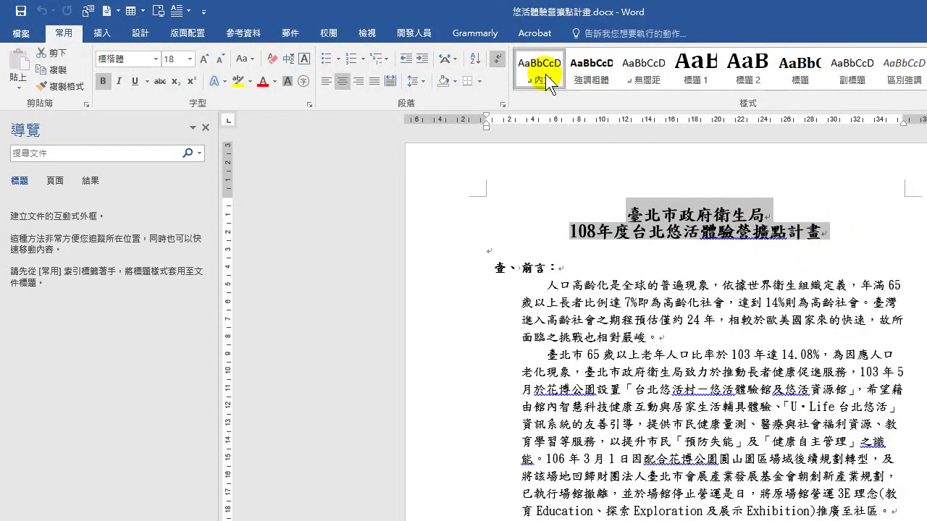
pyautogui.click(496, 266)
pyautogui.moveTo(507, 269); pyautogui.dragTo(493, 269)
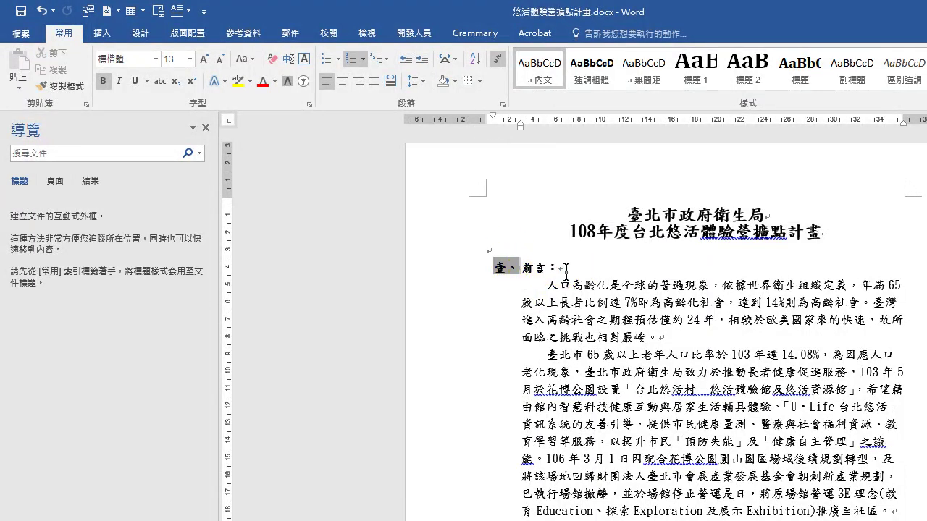
pyautogui.moveTo(598, 268); pyautogui.dragTo(473, 263)
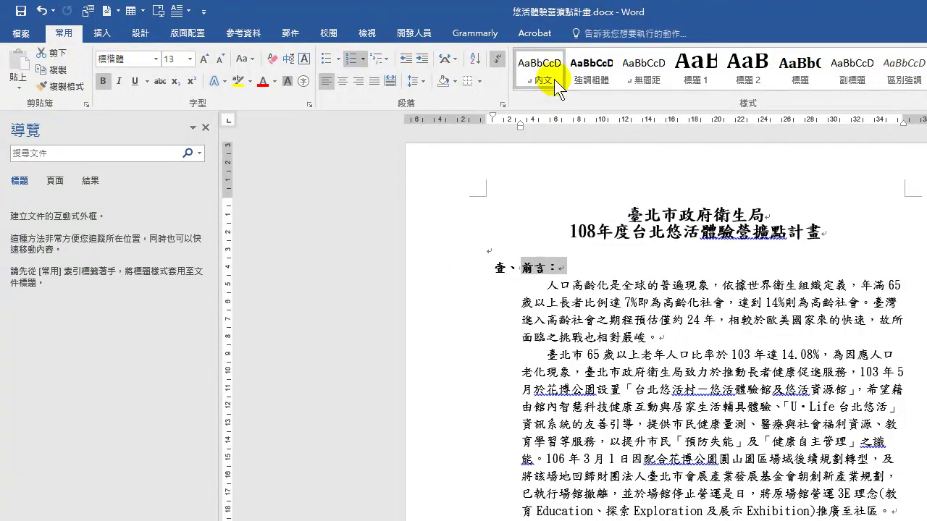
pyautogui.moveTo(539, 286); pyautogui.dragTo(728, 435)
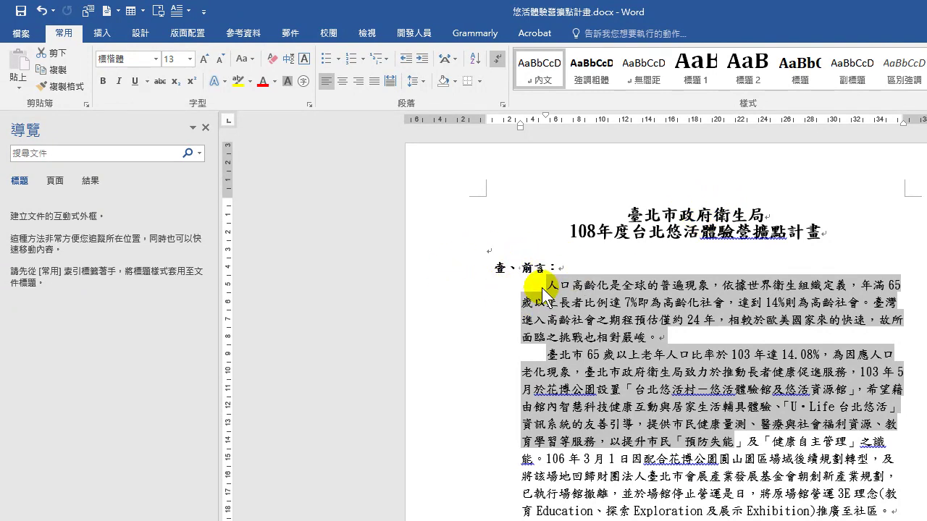
pyautogui.click(688, 346)
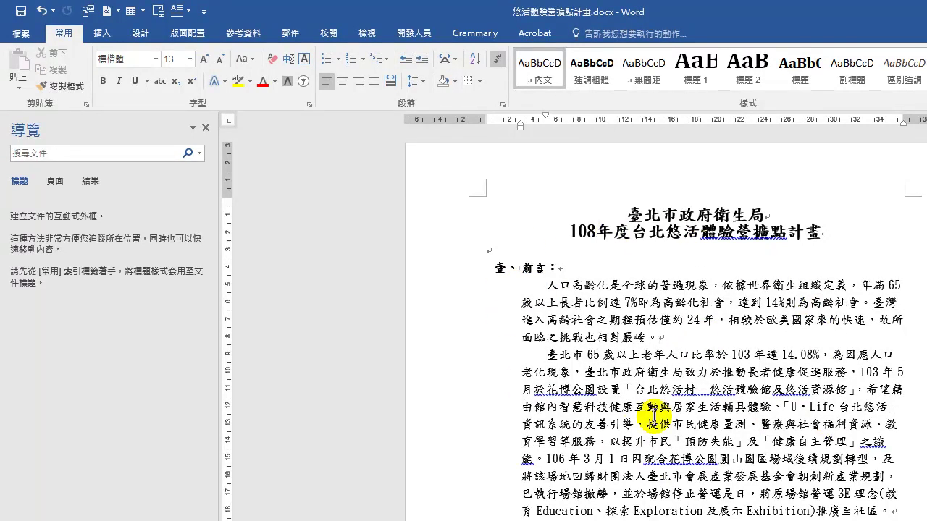
# Look through the text of the 前言 section up to the 貳、依據 paragraph on page 2
pyautogui.scroll(-3, 649, 406)
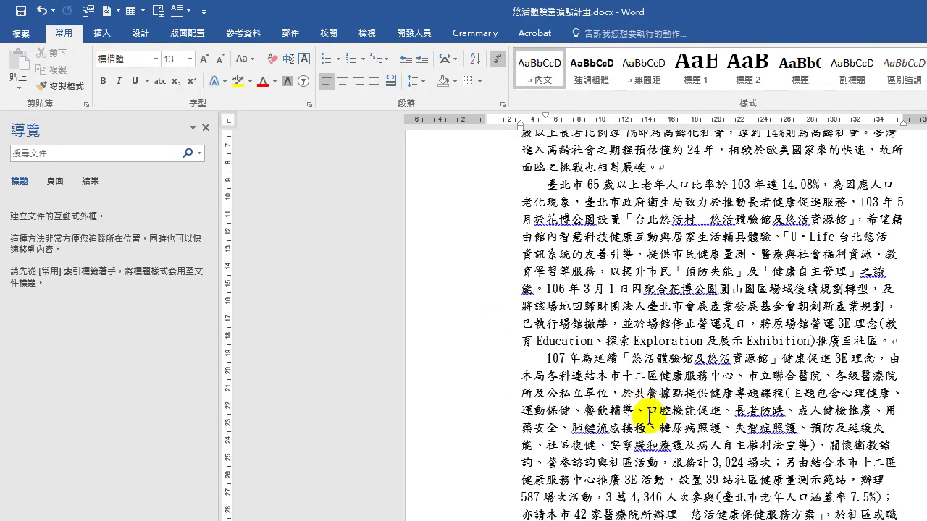
pyautogui.scroll(3, 608, 362)
pyautogui.scroll(-3, 606, 401)
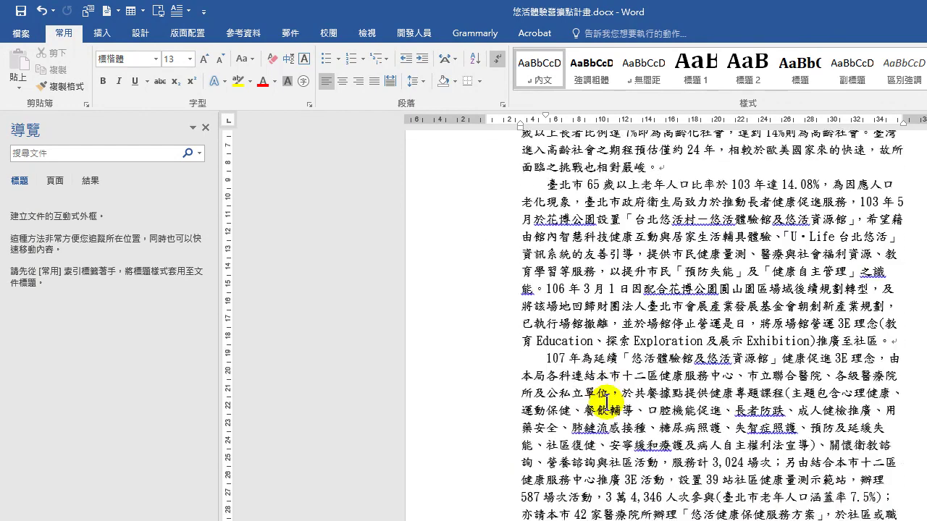
pyautogui.scroll(-10, 607, 400)
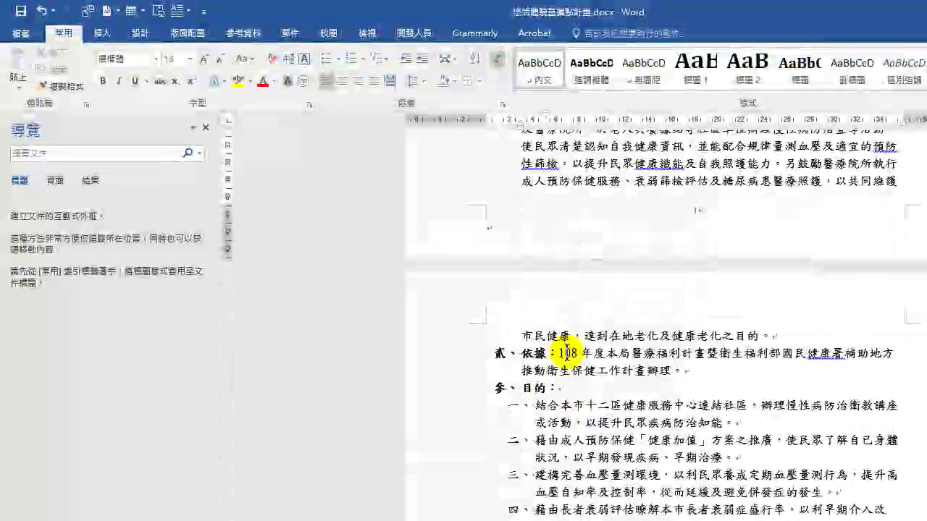
pyautogui.scroll(10, 568, 352)
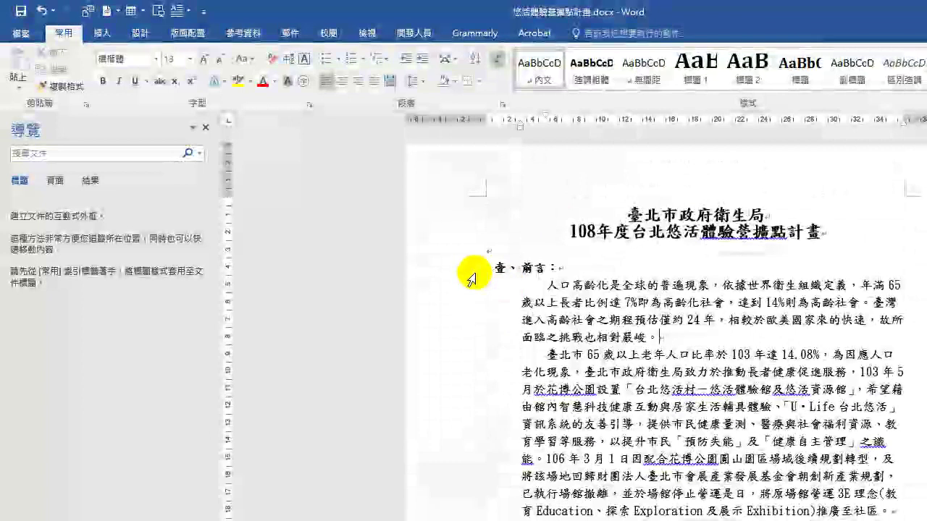
pyautogui.scroll(-10, 510, 478)
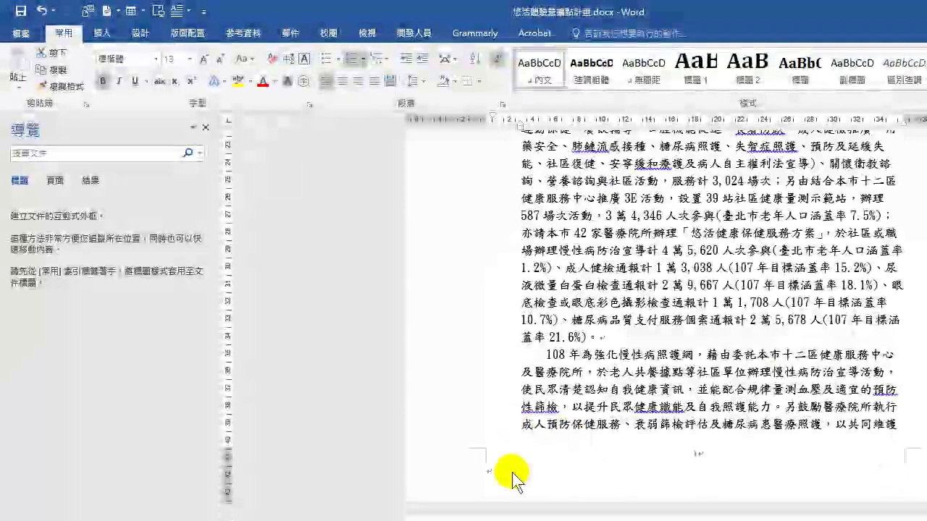
pyautogui.scroll(-3, 511, 478)
# Select the bold label 依據： in paragraph 貳 to examine it separately from the text that follows
pyautogui.click(480, 474)
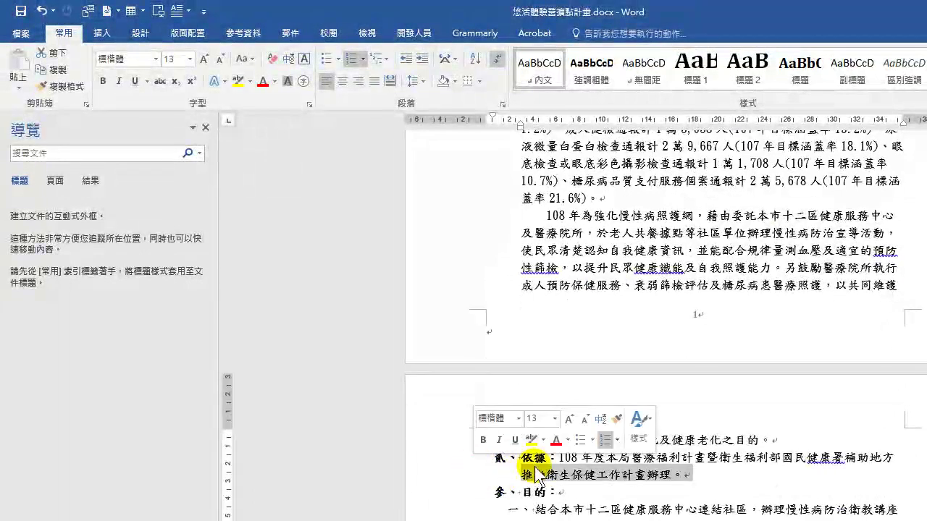
pyautogui.click(651, 459)
pyautogui.click(492, 458)
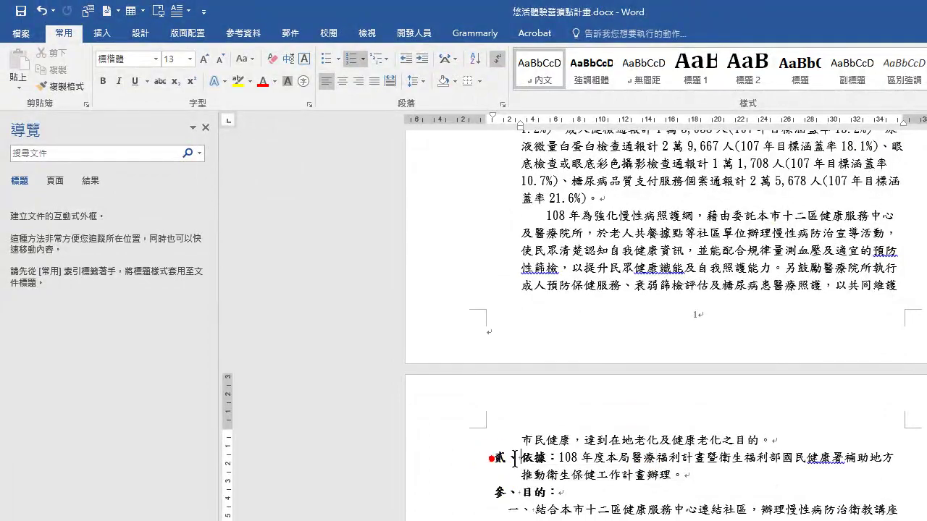
pyautogui.click(556, 458)
pyautogui.moveTo(558, 458); pyautogui.dragTo(481, 459)
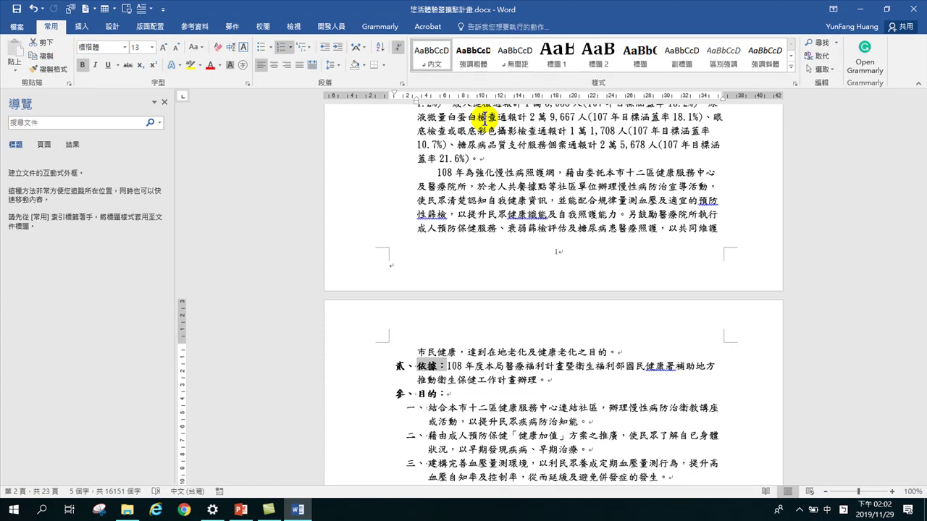
# Examine the 壹、前言 heading line and compare it with the body paragraphs below it
pyautogui.scroll(12, 478, 188)
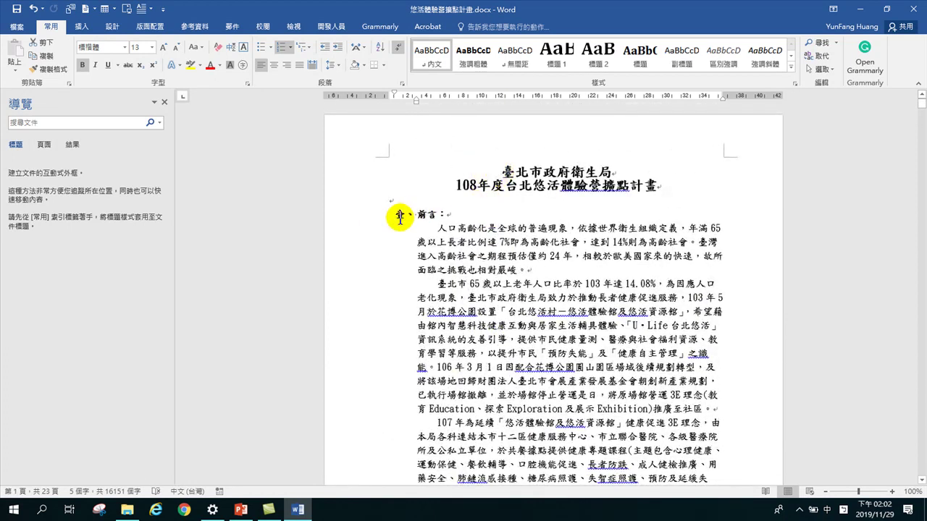
pyautogui.click(363, 218)
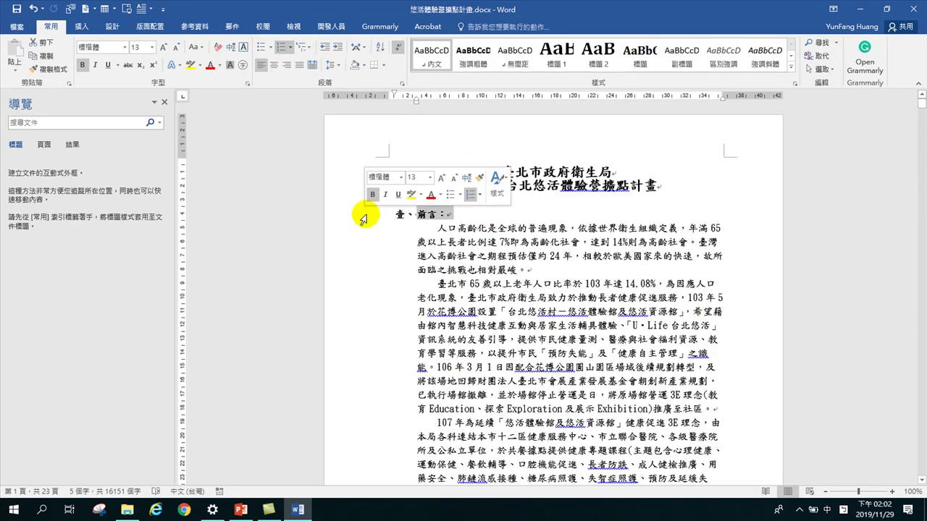
pyautogui.click(439, 228)
pyautogui.moveTo(452, 231); pyautogui.dragTo(511, 397)
pyautogui.scroll(-10, 456, 378)
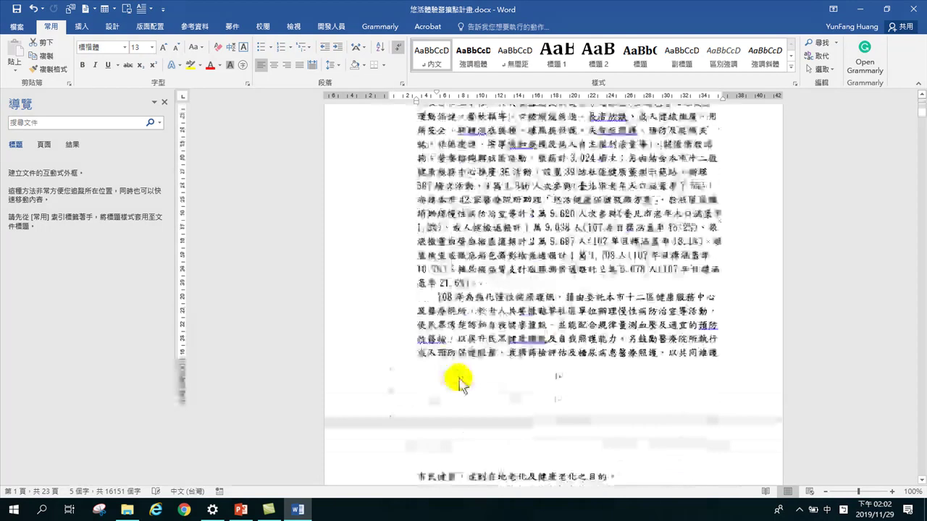
# Examine the 貳、依據 line, the 參、目的 heading and its numbered items 一 to 四
pyautogui.click(361, 255)
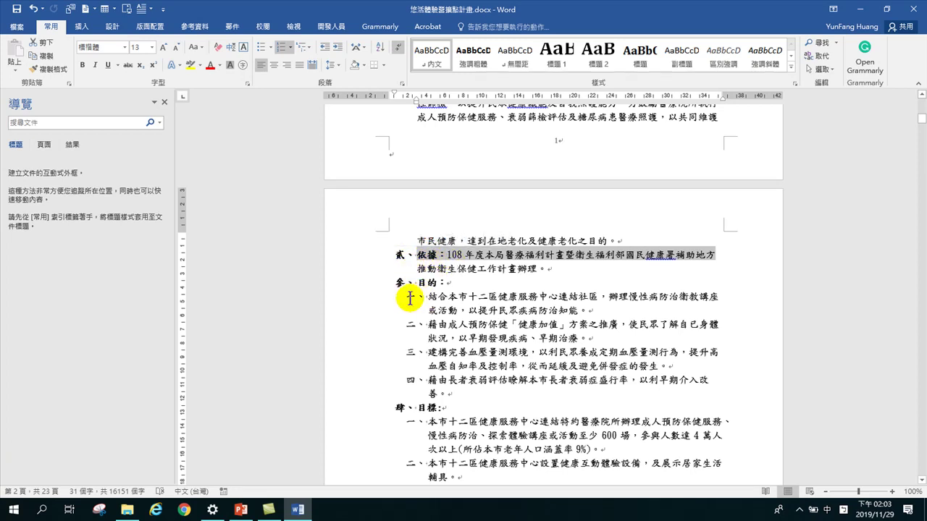
pyautogui.click(376, 284)
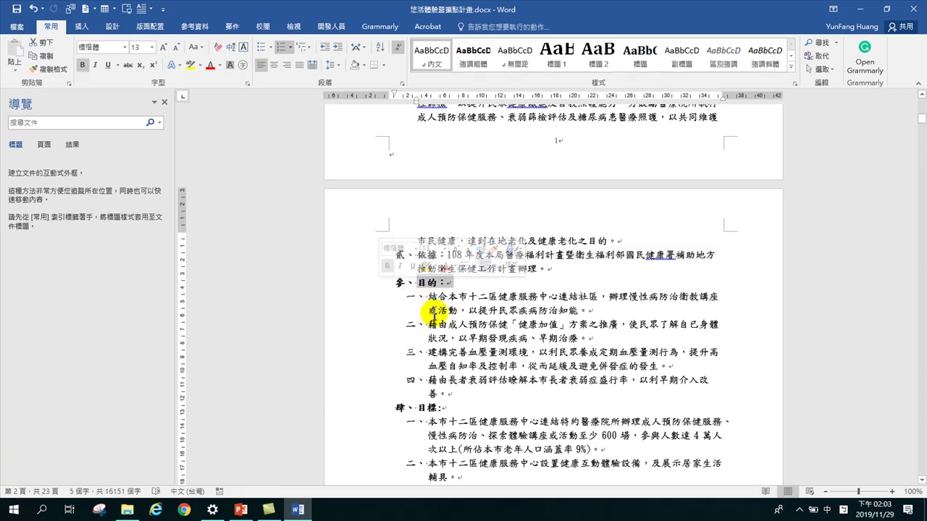
pyautogui.moveTo(355, 296); pyautogui.dragTo(367, 399)
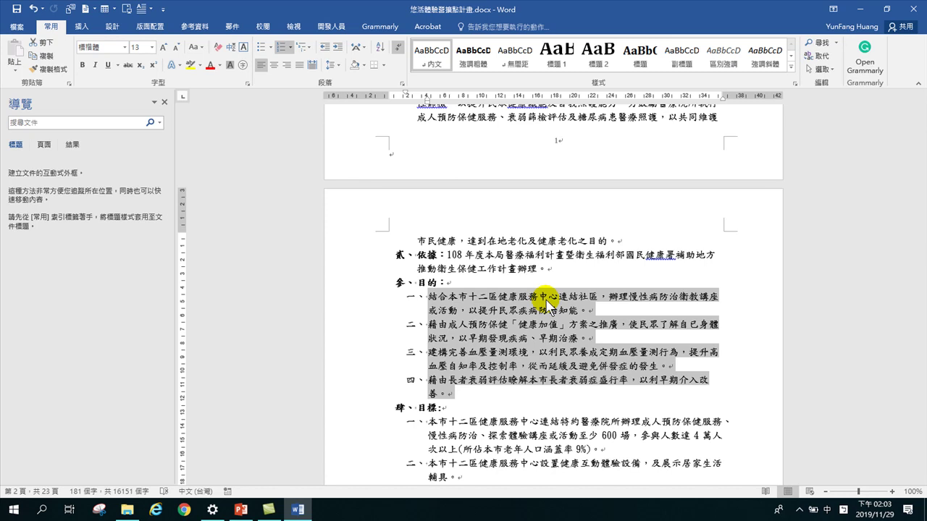
# Examine the numbered items under 肆、目標 and the heading lines 伍 to 柒 below them
pyautogui.scroll(-3, 619, 300)
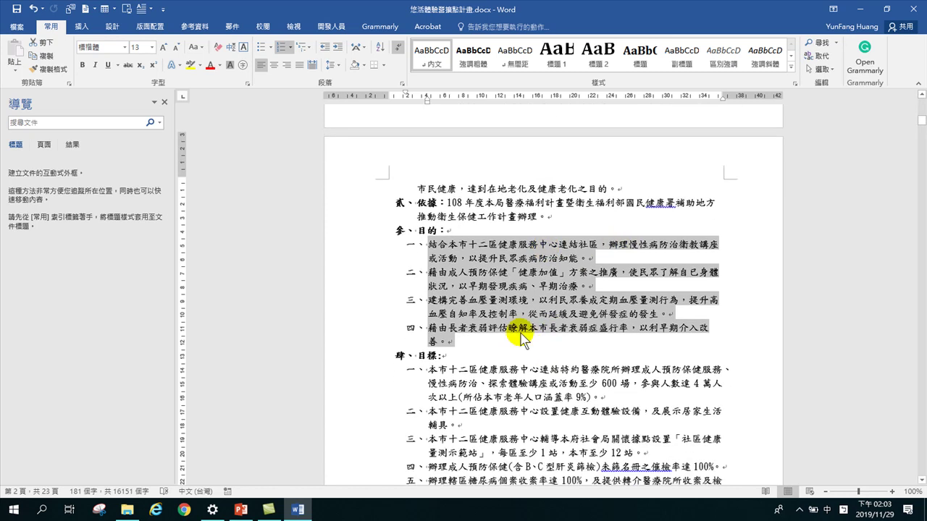
pyautogui.click(371, 298)
pyautogui.moveTo(365, 323); pyautogui.dragTo(370, 378)
pyautogui.moveTo(364, 315); pyautogui.dragTo(362, 409)
pyautogui.moveTo(357, 312); pyautogui.dragTo(414, 295)
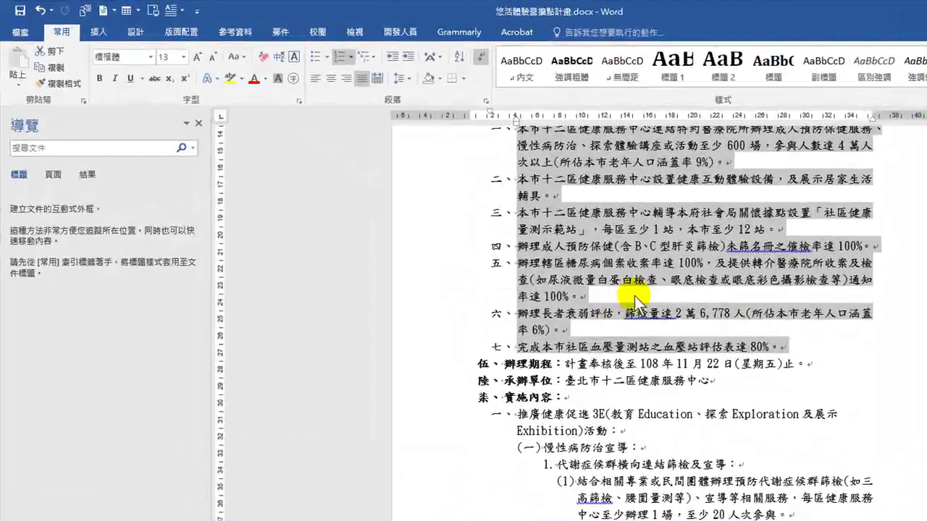
pyautogui.click(474, 366)
pyautogui.moveTo(456, 378); pyautogui.dragTo(449, 396)
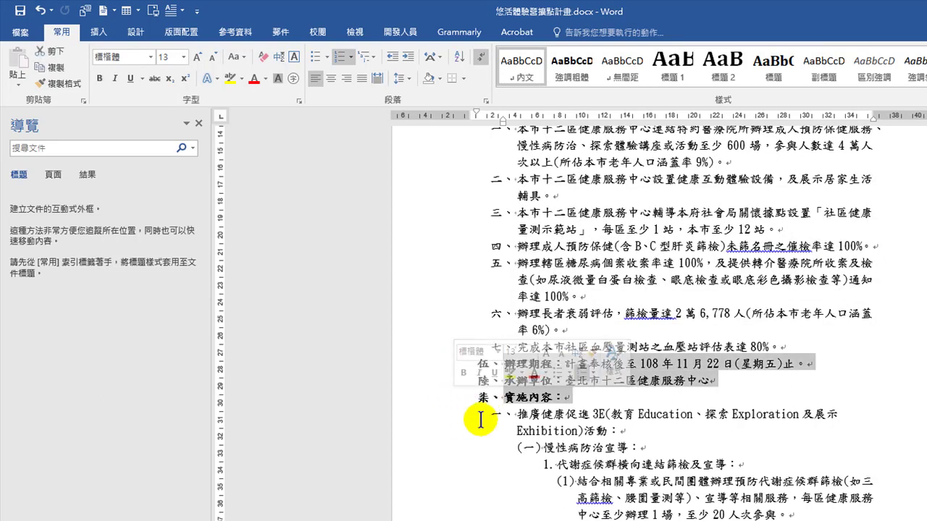
# Examine the numbering levels 一、, (一), 1. and (1) under 柒、實施內容, one after another
pyautogui.click(418, 418)
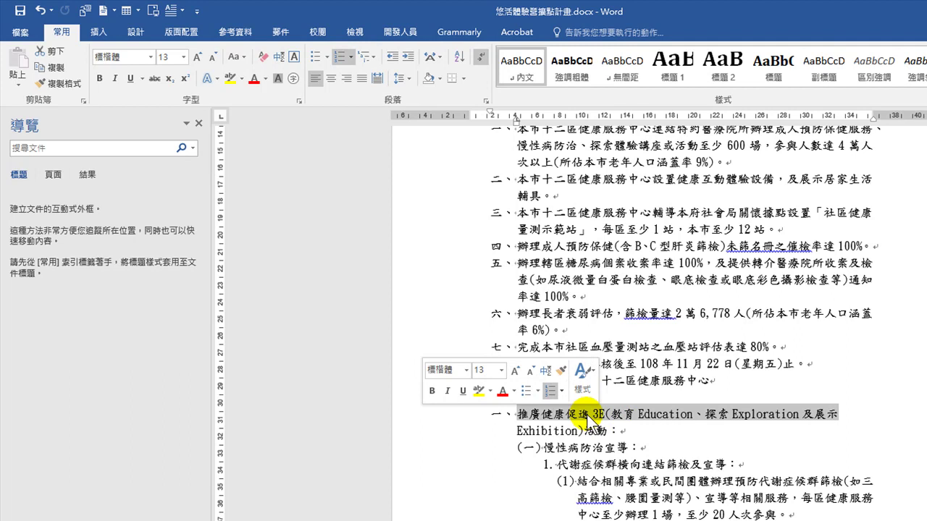
pyautogui.click(427, 447)
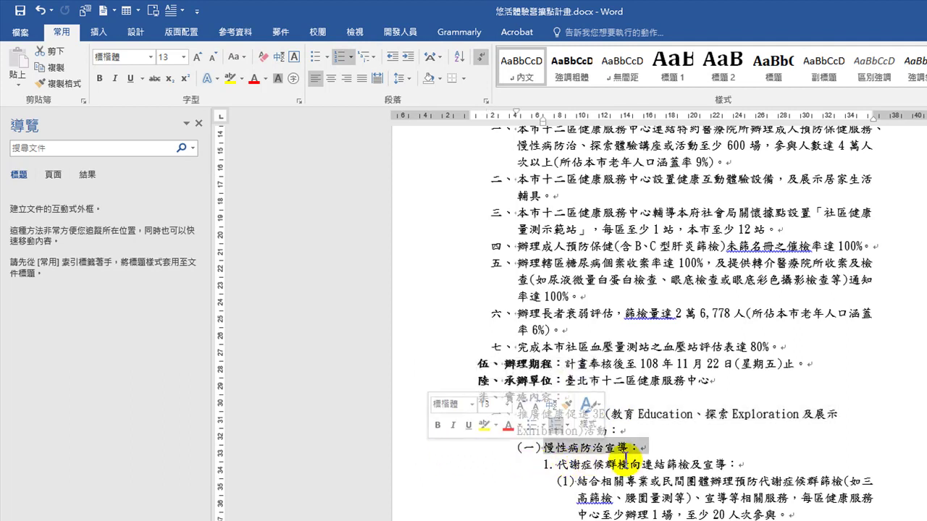
pyautogui.scroll(-2, 627, 456)
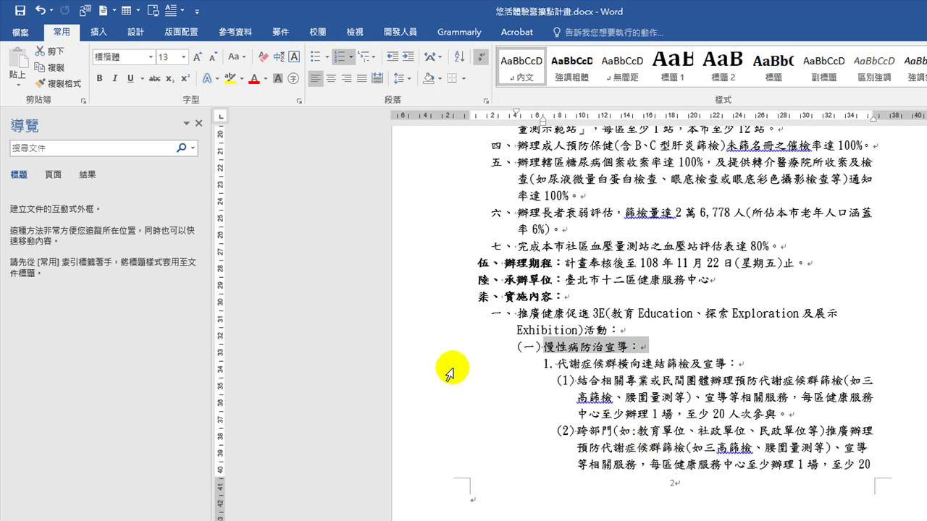
pyautogui.click(429, 369)
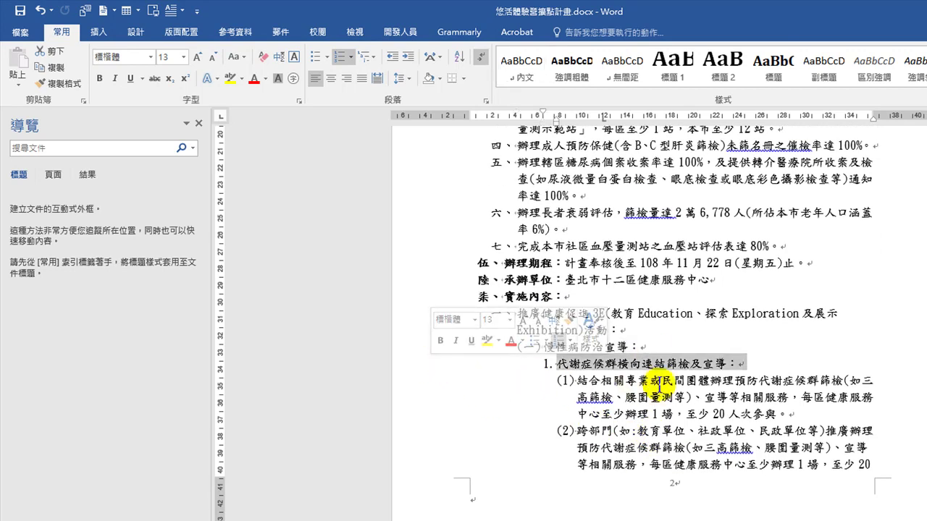
pyautogui.click(430, 393)
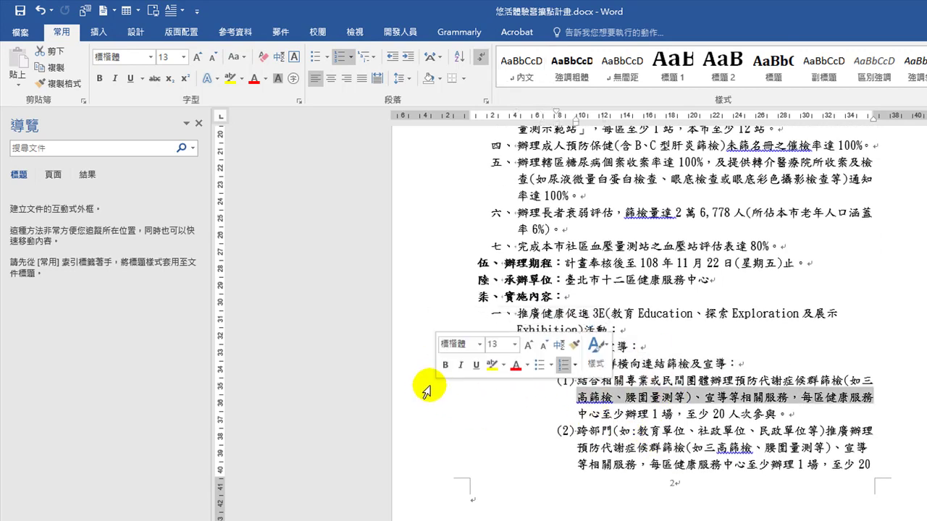
pyautogui.moveTo(418, 383); pyautogui.dragTo(465, 420)
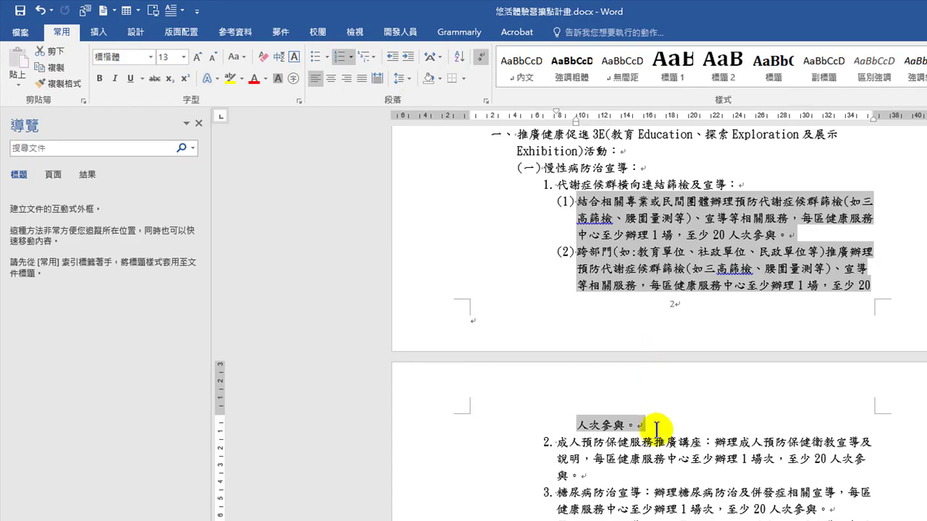
# Examine the expense table under 玖、經費規劃 together with item 二 directly above it
pyautogui.scroll(-20, 534, 441)
pyautogui.scroll(-10, 548, 428)
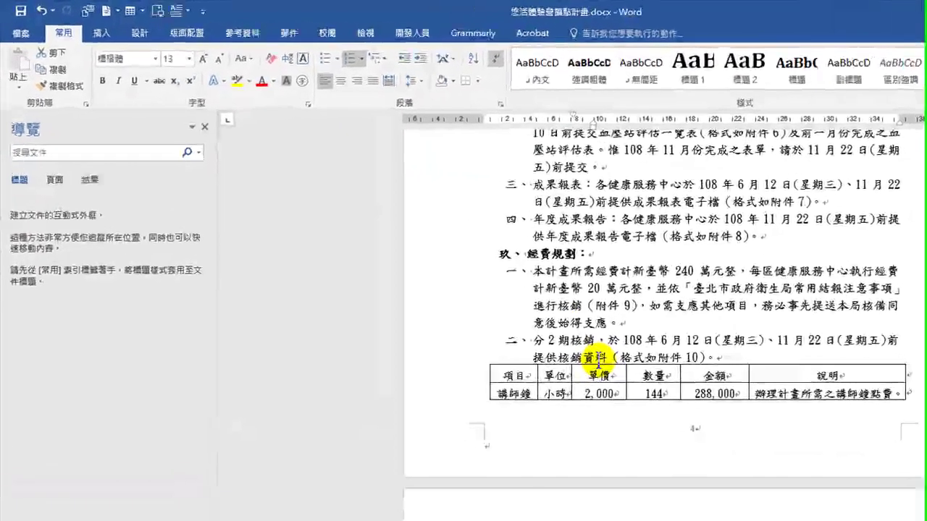
pyautogui.scroll(-1, 467, 228)
pyautogui.scroll(-2, 584, 284)
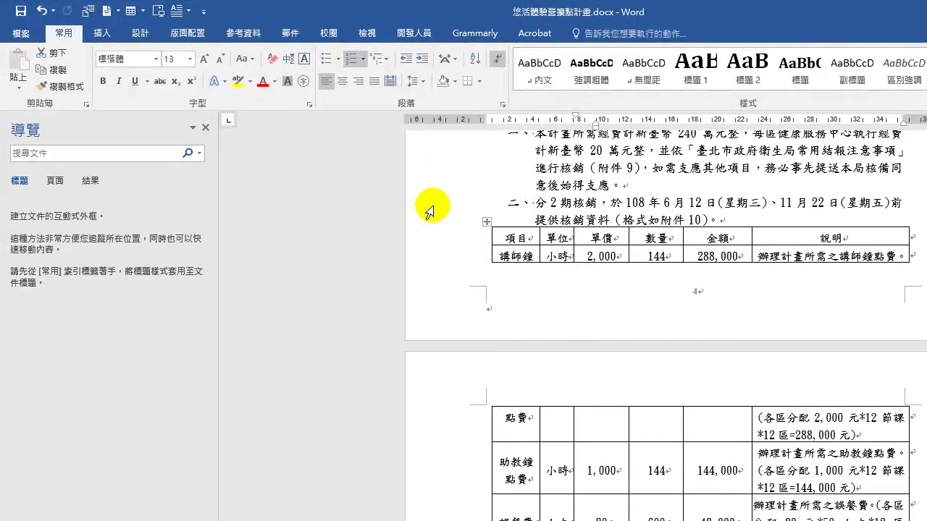
pyautogui.moveTo(427, 217); pyautogui.dragTo(437, 265)
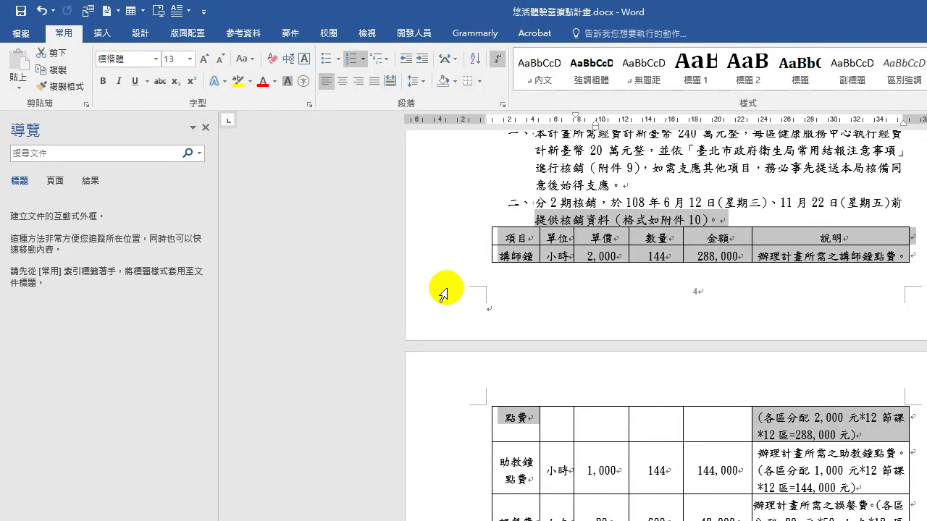
pyautogui.moveTo(440, 288); pyautogui.dragTo(440, 203)
# Compare the label 辦理期程： in paragraph 伍 with the date text behind it by selecting each part, and clear the selection
pyautogui.scroll(10, 717, 257)
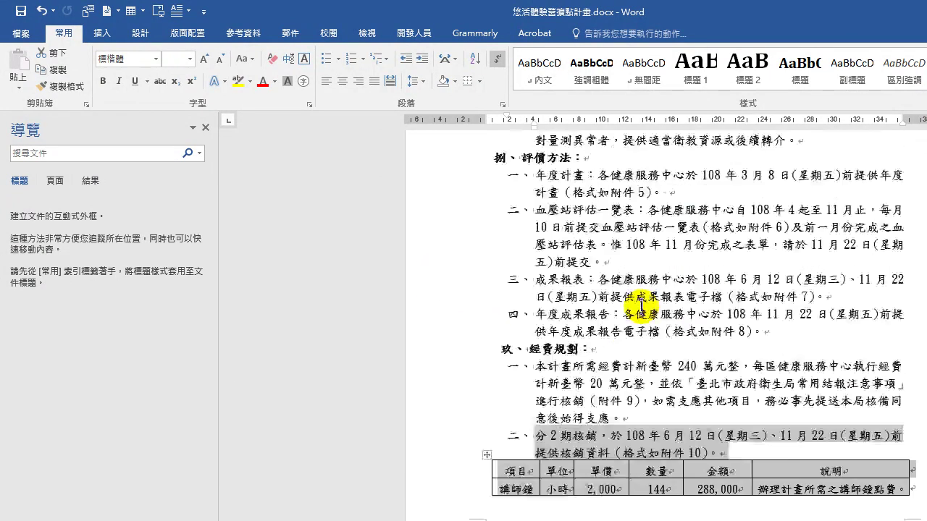
pyautogui.click(603, 394)
pyautogui.scroll(10, 604, 391)
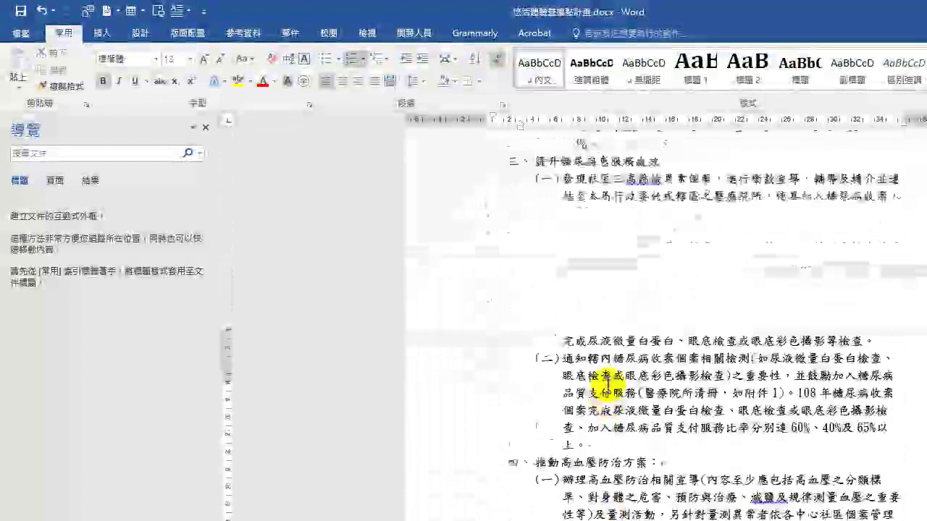
pyautogui.scroll(12, 609, 377)
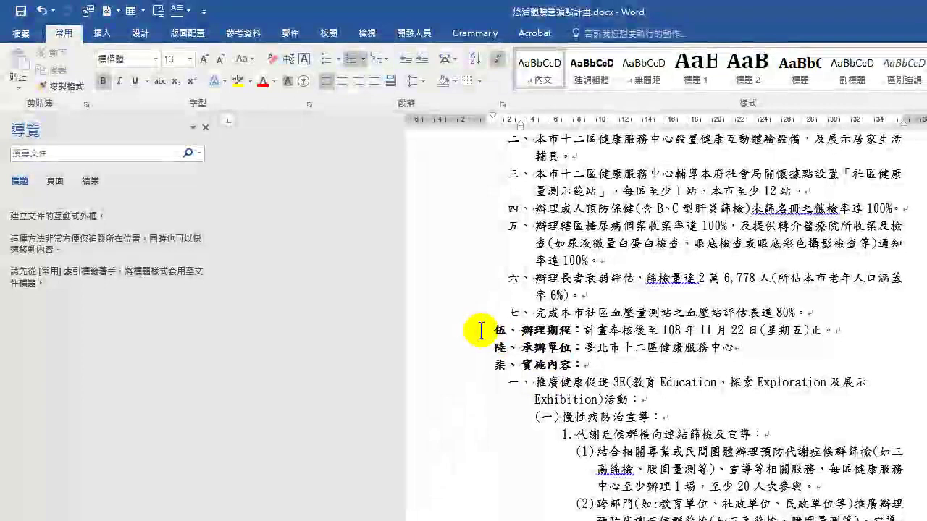
pyautogui.click(505, 331)
pyautogui.moveTo(505, 330); pyautogui.dragTo(588, 330)
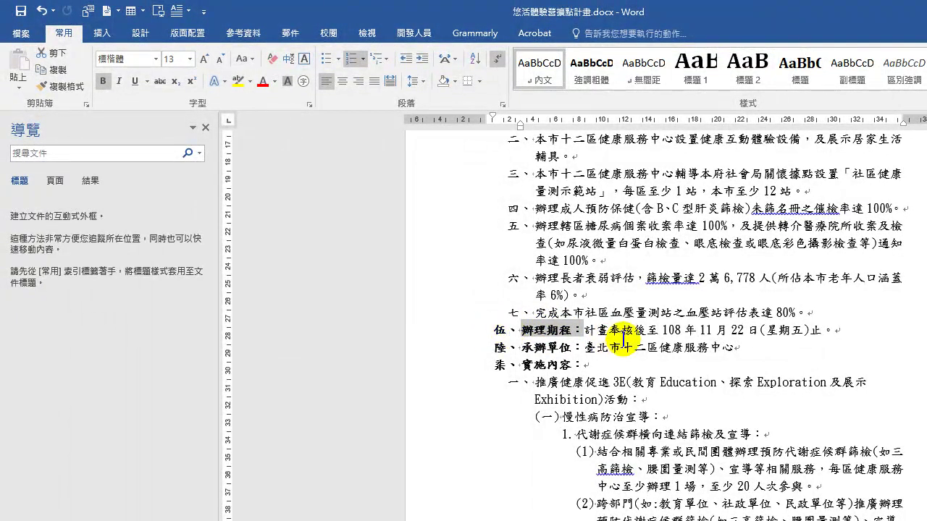
pyautogui.click(615, 332)
pyautogui.moveTo(616, 331); pyautogui.dragTo(823, 330)
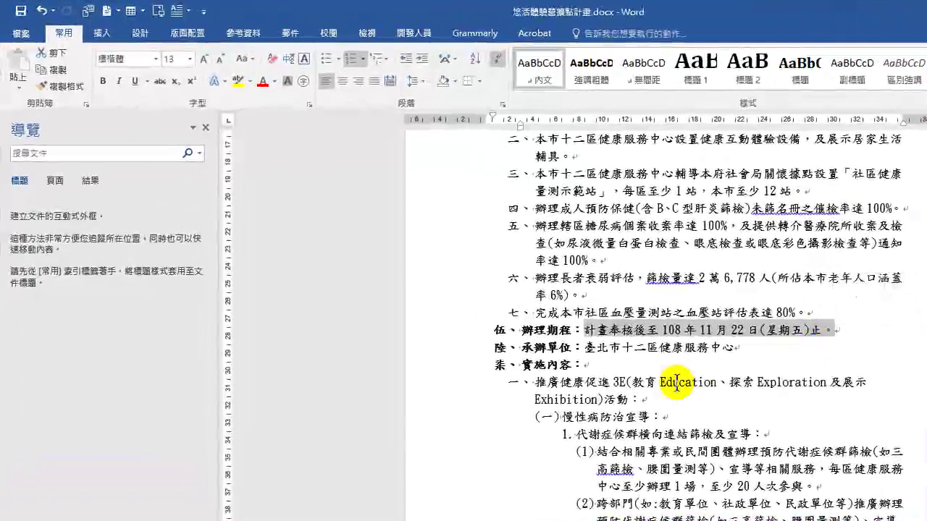
pyautogui.click(673, 382)
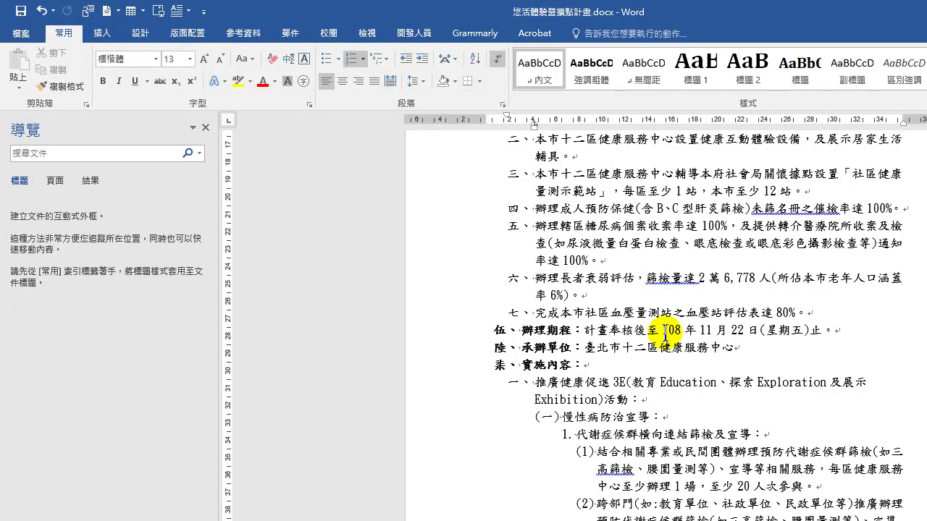
# Examine the remaining pages from the expense table to the 附件 1 label above the hospital list
pyautogui.scroll(-7, 630, 364)
pyautogui.scroll(-20, 619, 409)
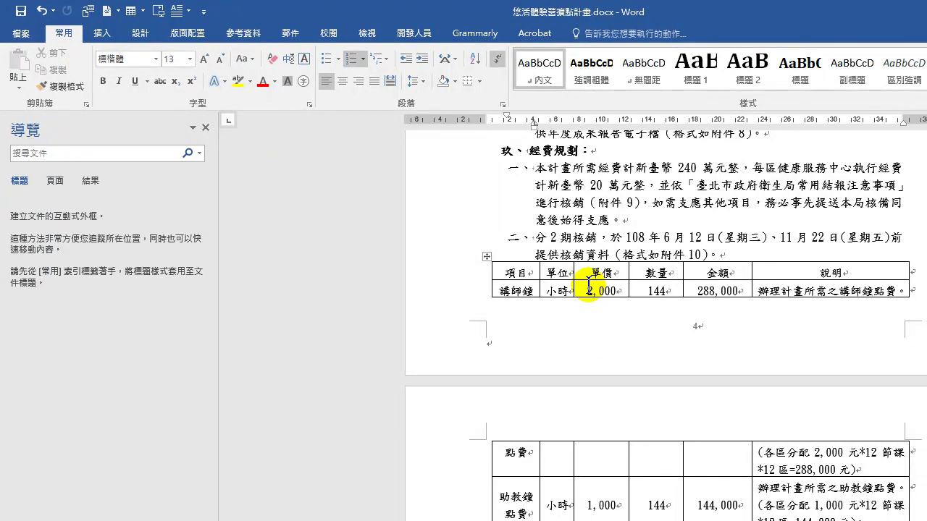
pyautogui.scroll(-15, 562, 365)
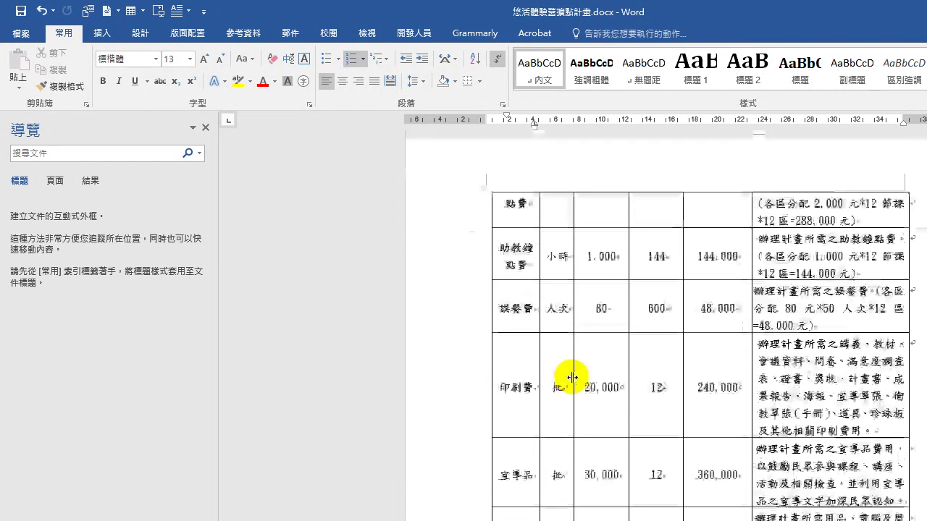
pyautogui.scroll(-4, 571, 383)
pyautogui.moveTo(465, 385); pyautogui.dragTo(507, 378)
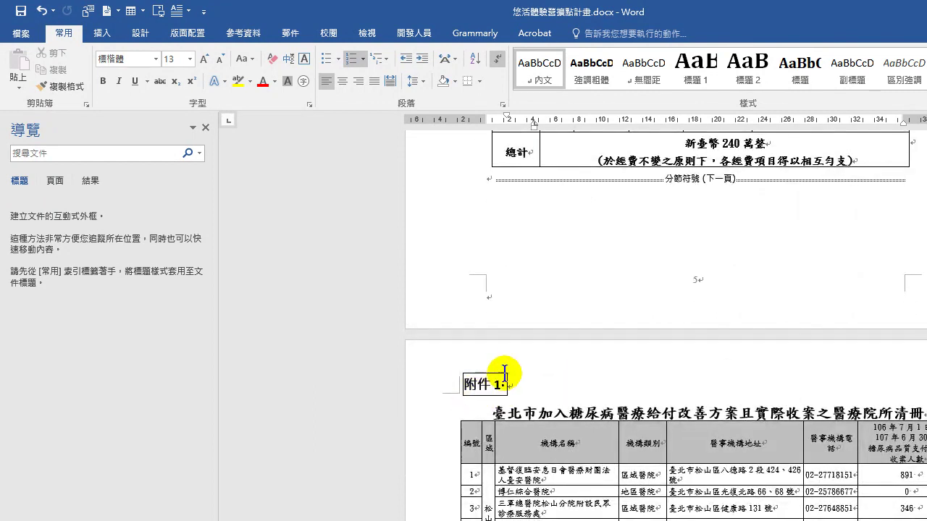
pyautogui.click(441, 382)
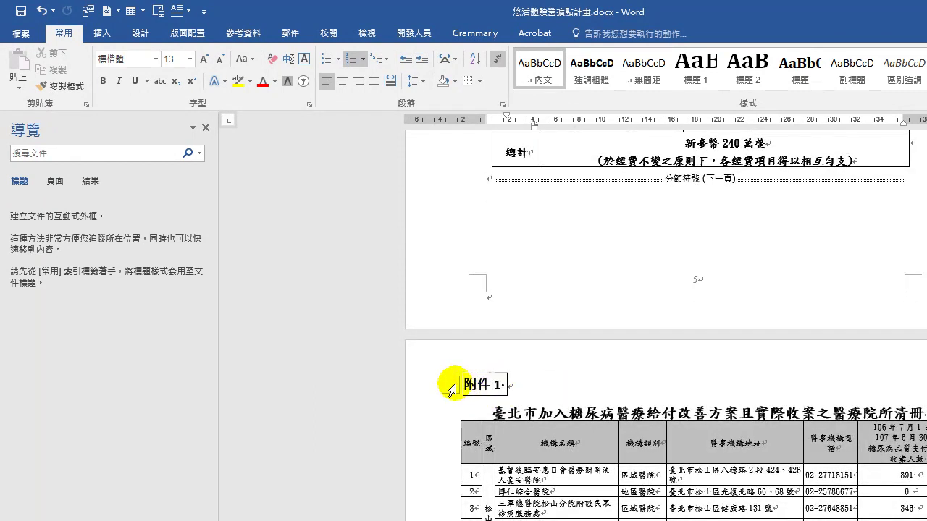
pyautogui.hotkey('ctrl', 'b')
pyautogui.click(516, 385)
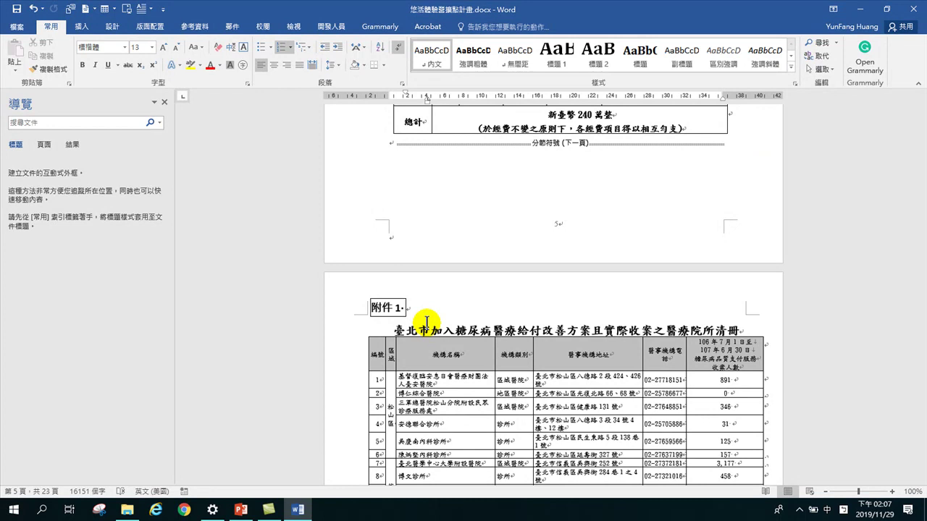
# Review the document's numbered headings and sub-items again from its title through 柒、實施內容, and return to the end of page 1
pyautogui.scroll(4, 528, 286)
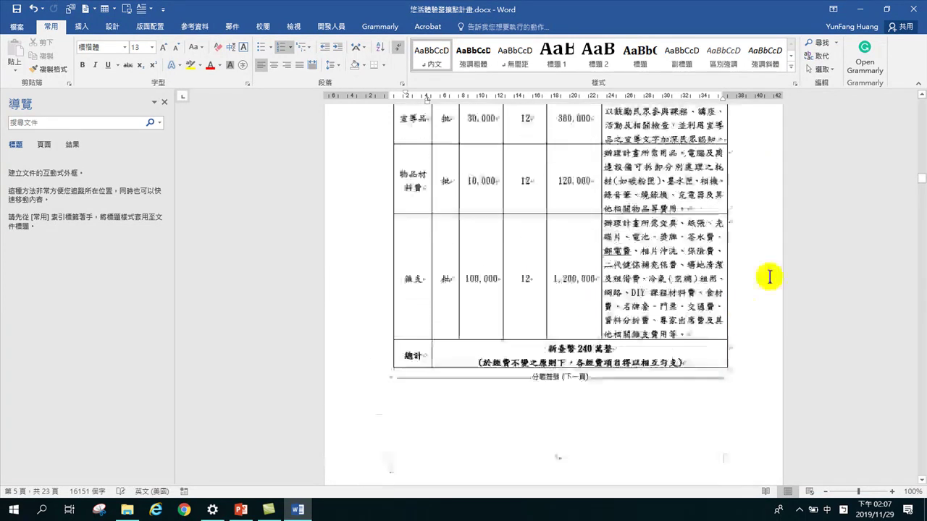
pyautogui.moveTo(921, 177); pyautogui.dragTo(922, 99)
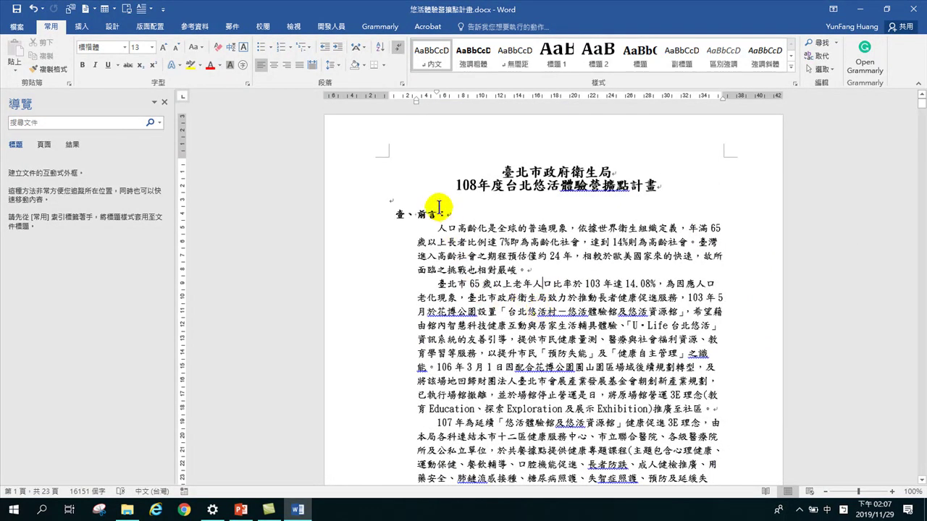
pyautogui.scroll(-15, 469, 303)
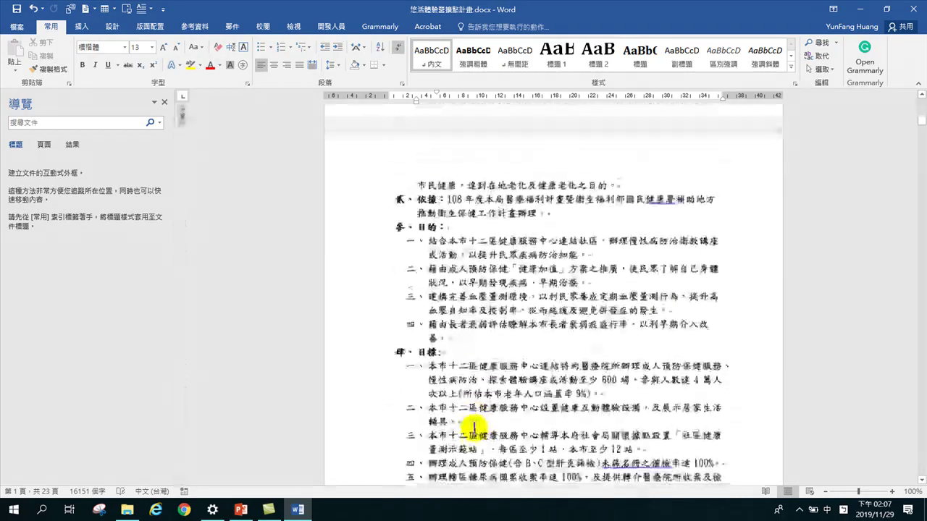
pyautogui.scroll(-2, 472, 427)
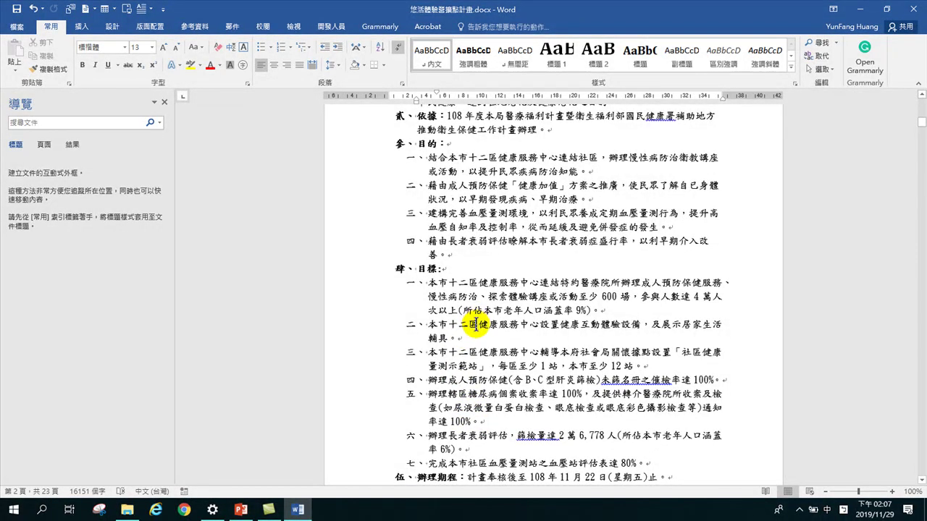
pyautogui.scroll(-4, 471, 373)
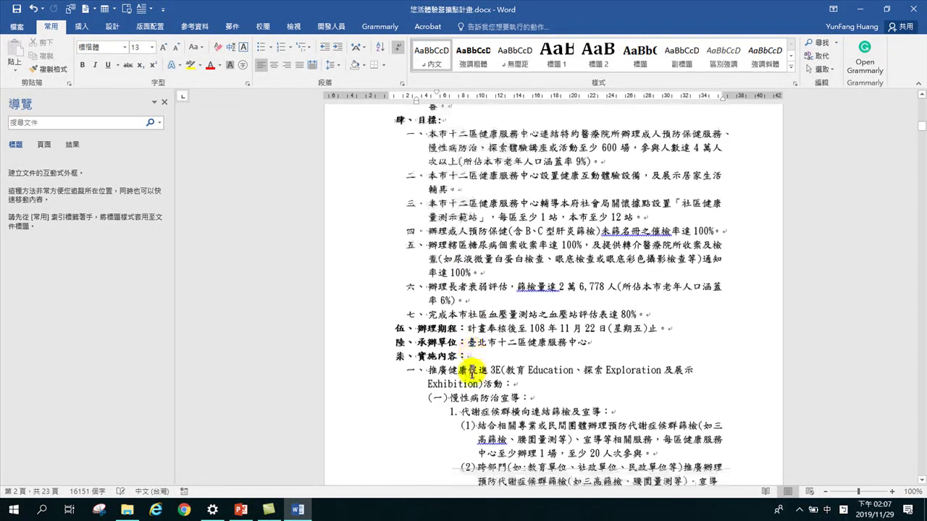
pyautogui.scroll(-3, 471, 373)
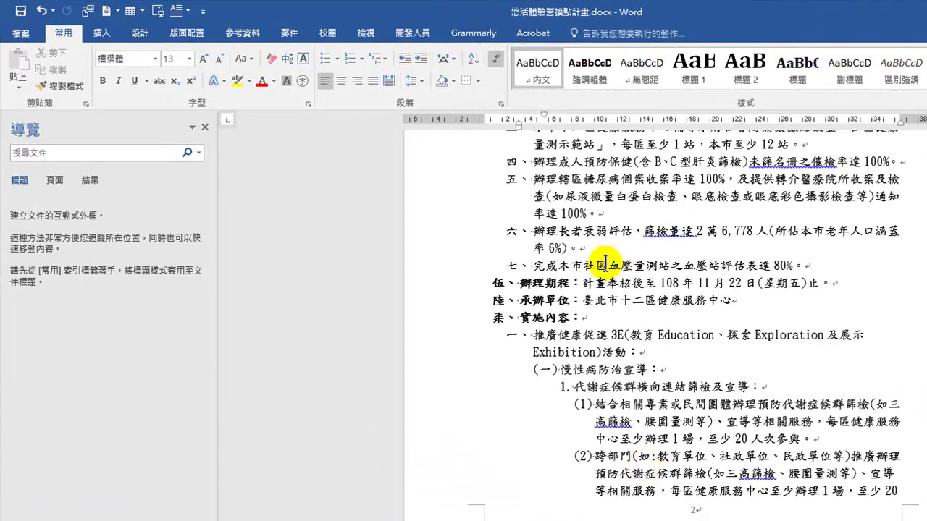
pyautogui.scroll(2, 592, 279)
pyautogui.scroll(10, 592, 297)
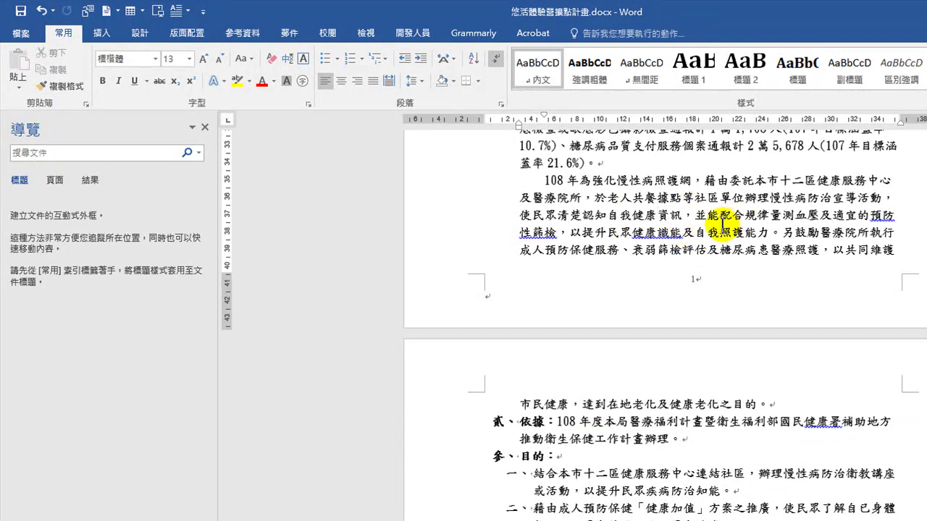
pyautogui.scroll(3, 680, 250)
# Start defining a new multilevel list from the body text on page 1 and give level 1 the number style 壱, 弐, 参
pyautogui.moveTo(678, 197)
pyautogui.mouseDown()
pyautogui.moveTo(777, 232)
pyautogui.moveTo(665, 197)
pyautogui.mouseUp()
pyautogui.click(695, 232)
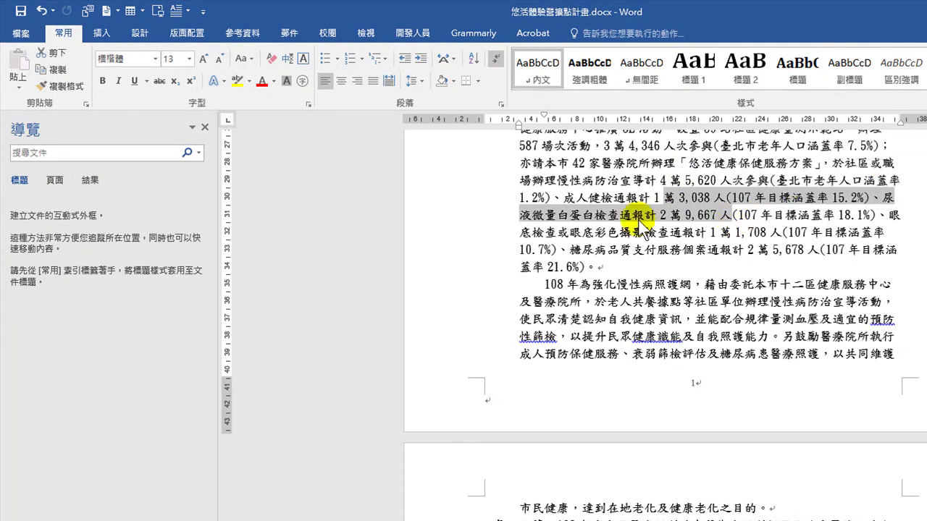
pyautogui.click(386, 58)
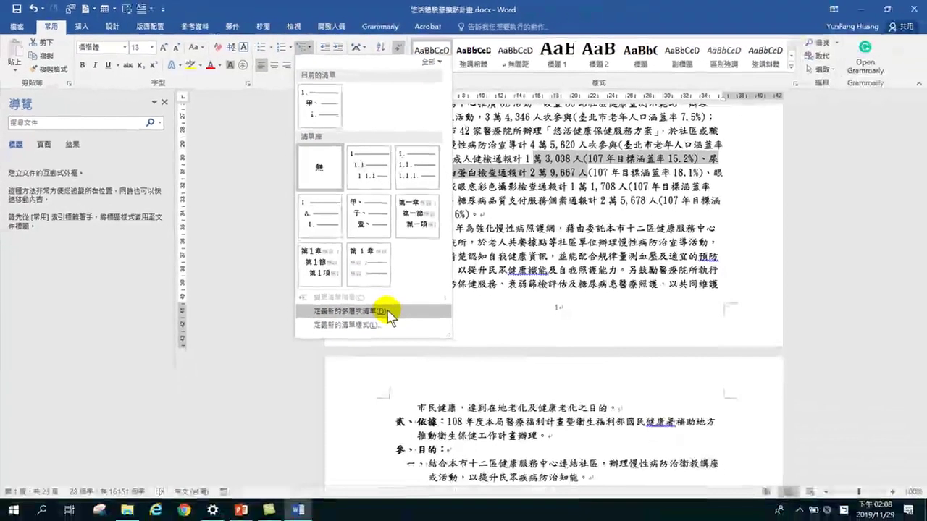
pyautogui.click(388, 311)
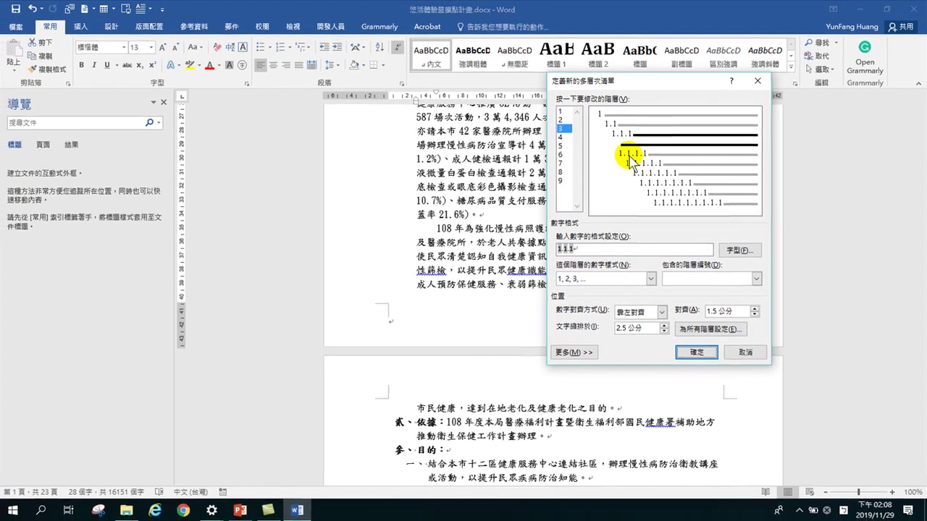
pyautogui.click(561, 111)
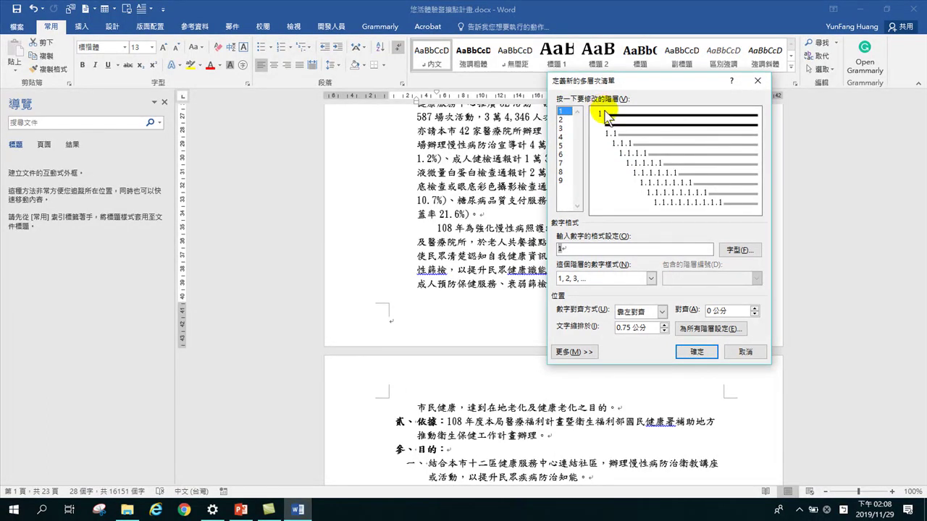
pyautogui.click(608, 277)
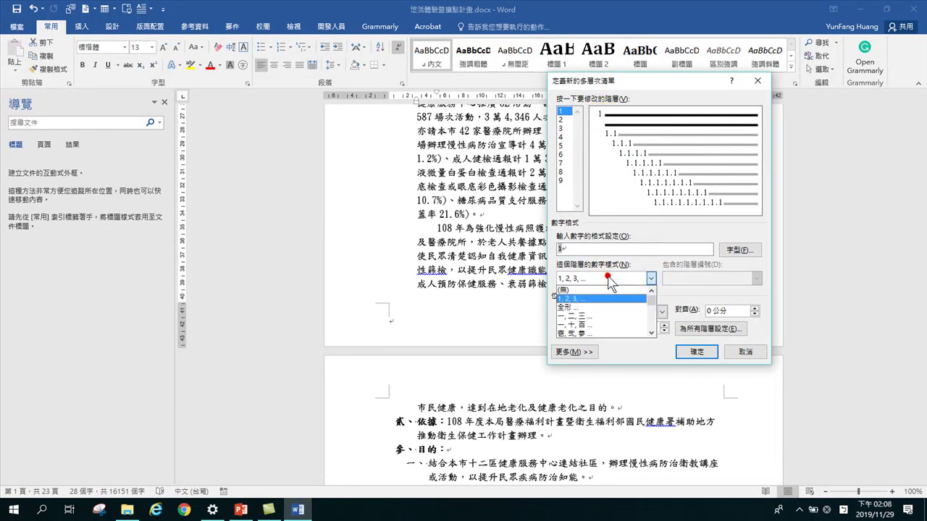
pyautogui.scroll(-1, 594, 322)
pyautogui.click(579, 316)
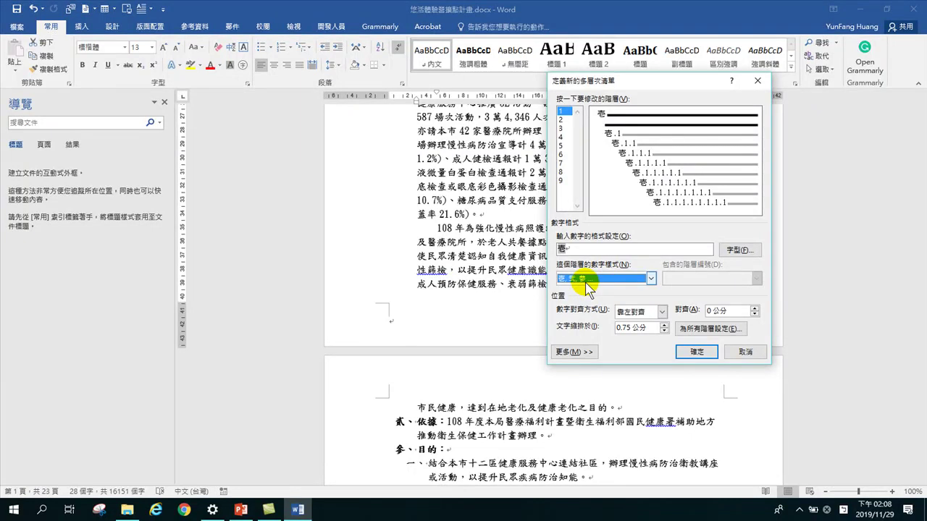
# Change level 1's number style to 壹, 貳, 參
pyautogui.click(588, 278)
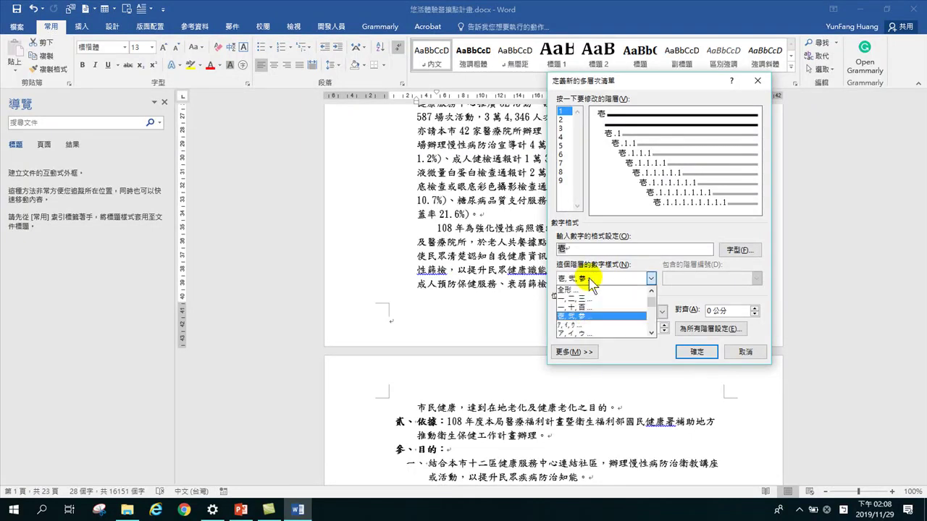
pyautogui.click(651, 333)
pyautogui.click(651, 333)
pyautogui.click(651, 333)
pyautogui.click(650, 333)
pyautogui.click(651, 333)
pyautogui.click(650, 333)
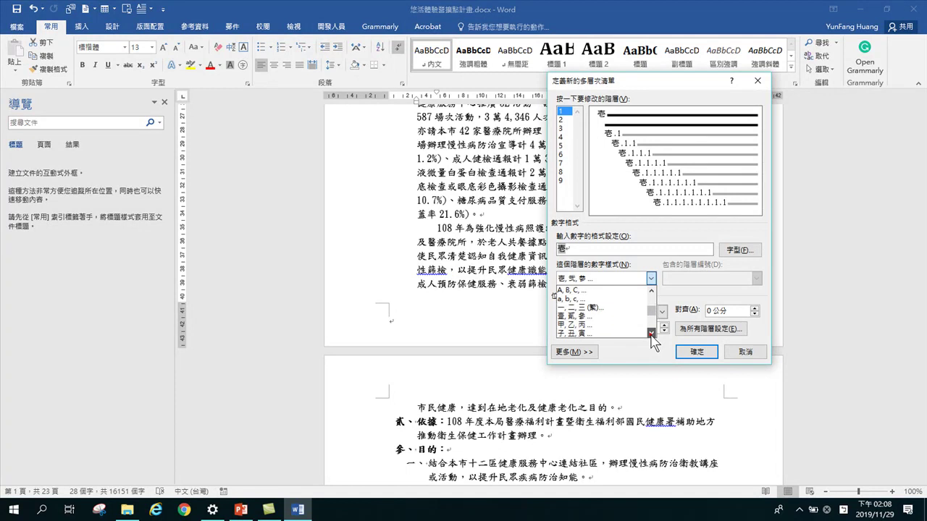
pyautogui.click(569, 316)
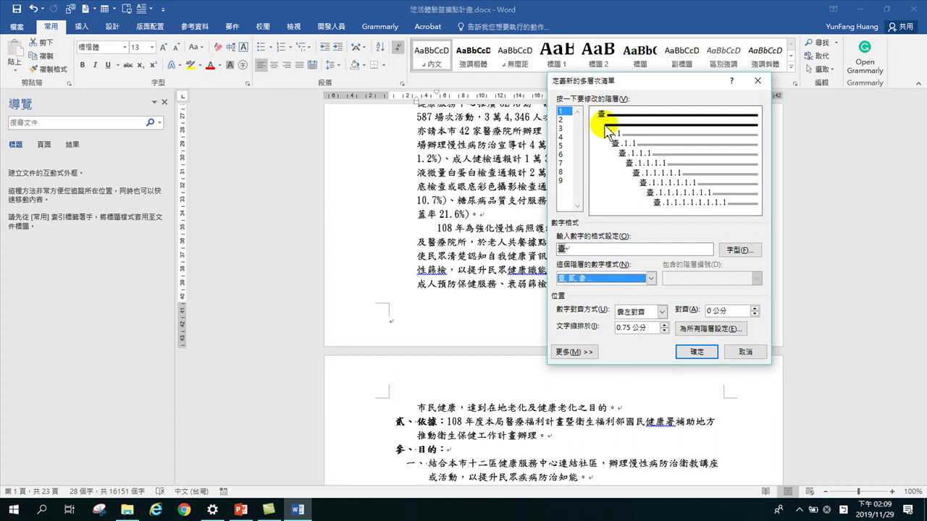
# Give level 2 of the new list the number style 一, 二, 三, and discard the list definition
pyautogui.click(565, 121)
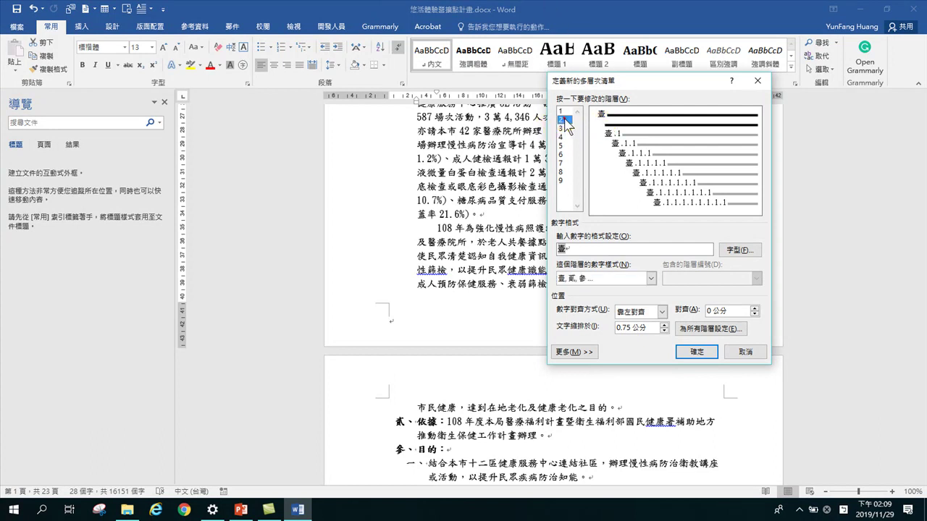
pyautogui.click(614, 125)
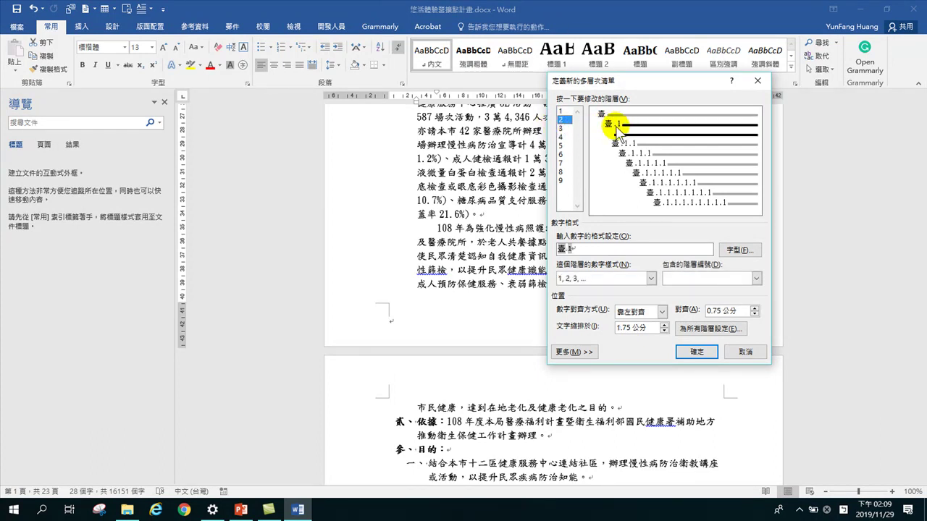
pyautogui.click(580, 279)
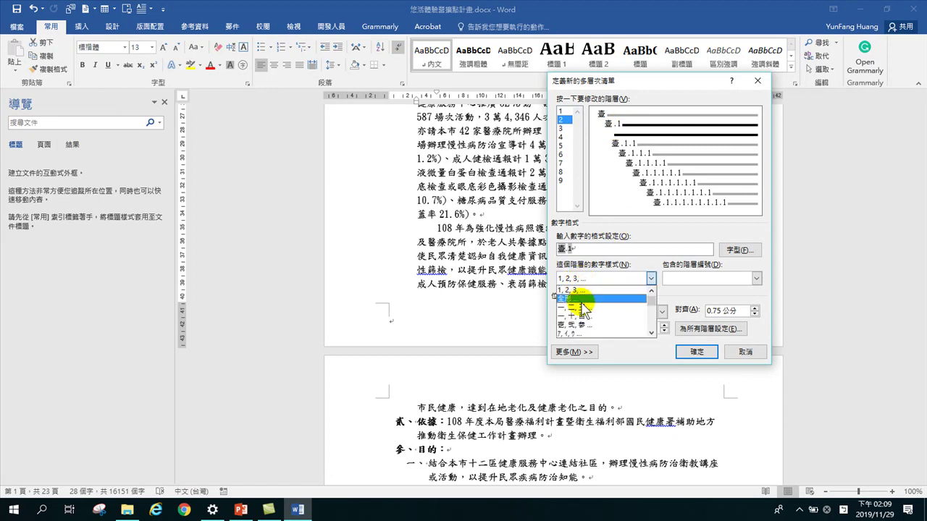
pyautogui.click(581, 307)
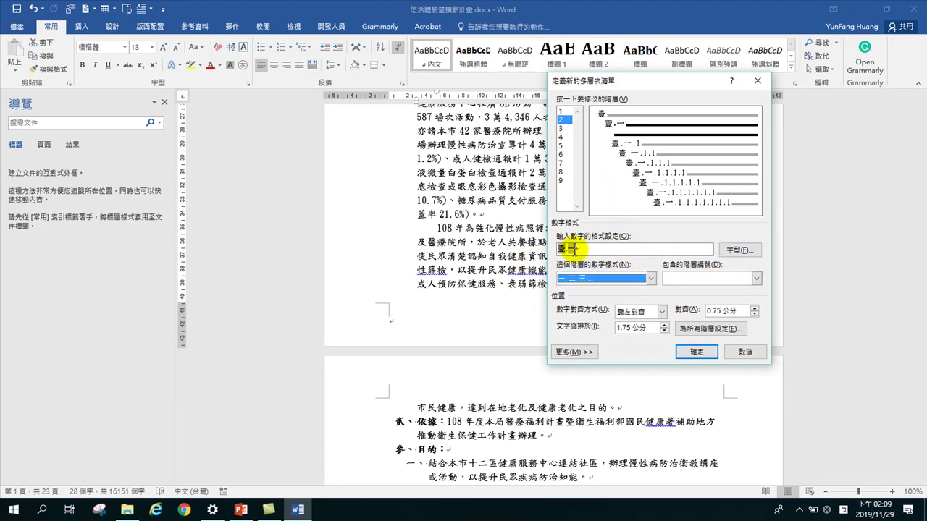
pyautogui.click(745, 353)
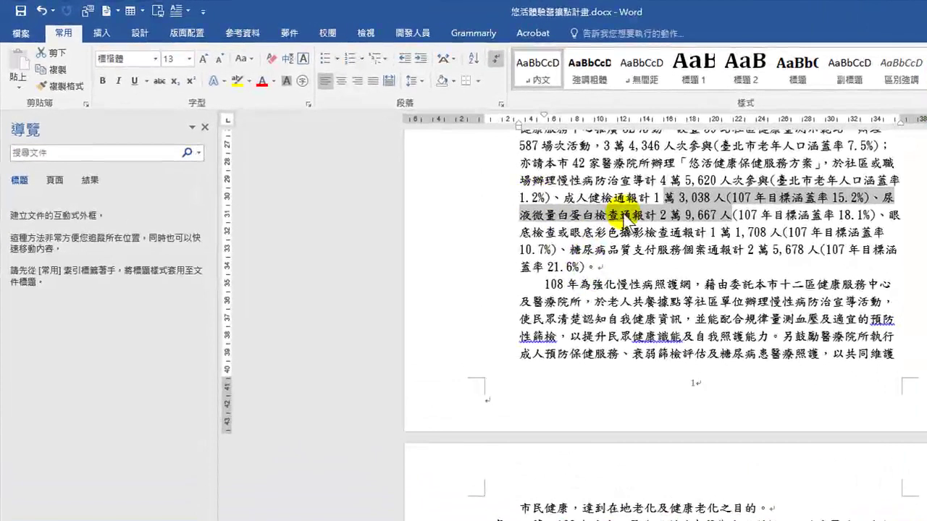
# Open a new multilevel list definition based on the 壹、 numbering of the 前言 heading, keeping that dialog clear of the page text
pyautogui.scroll(10, 624, 225)
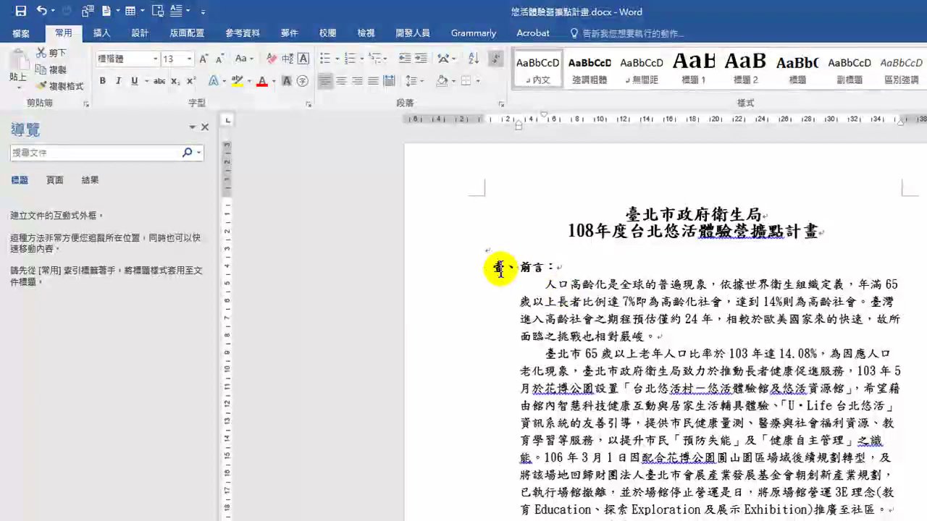
pyautogui.click(498, 267)
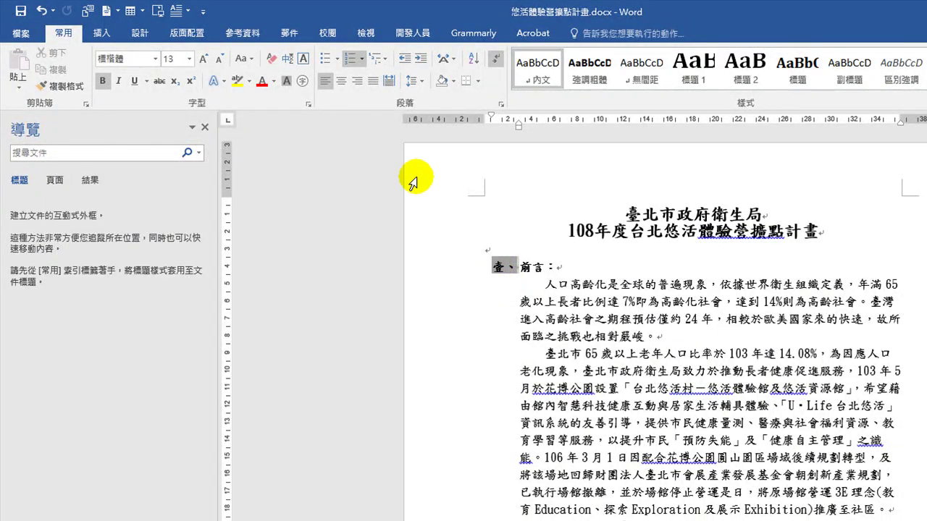
pyautogui.click(381, 59)
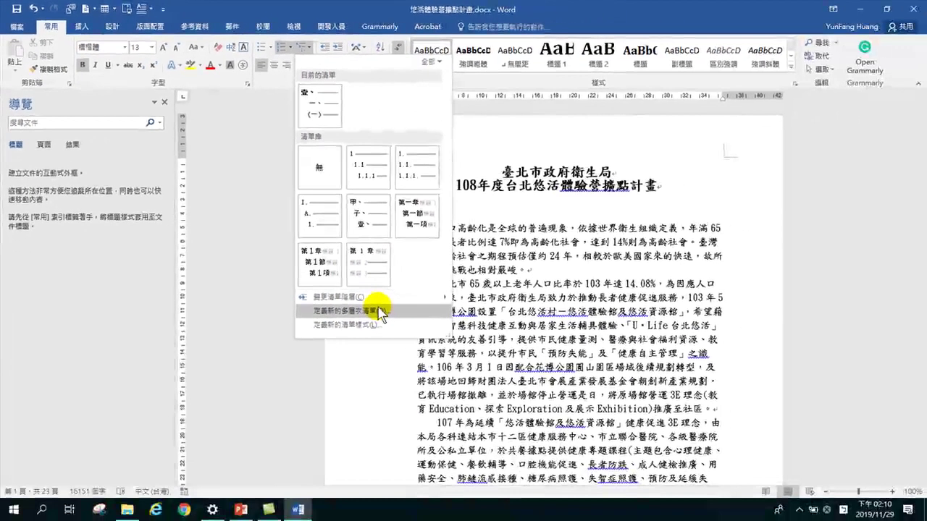
pyautogui.click(468, 387)
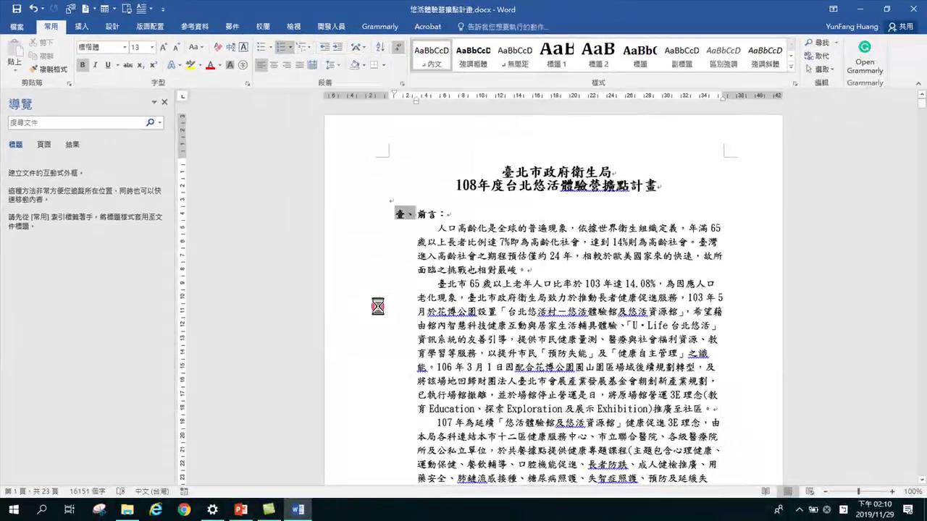
pyautogui.moveTo(634, 79); pyautogui.dragTo(337, 109)
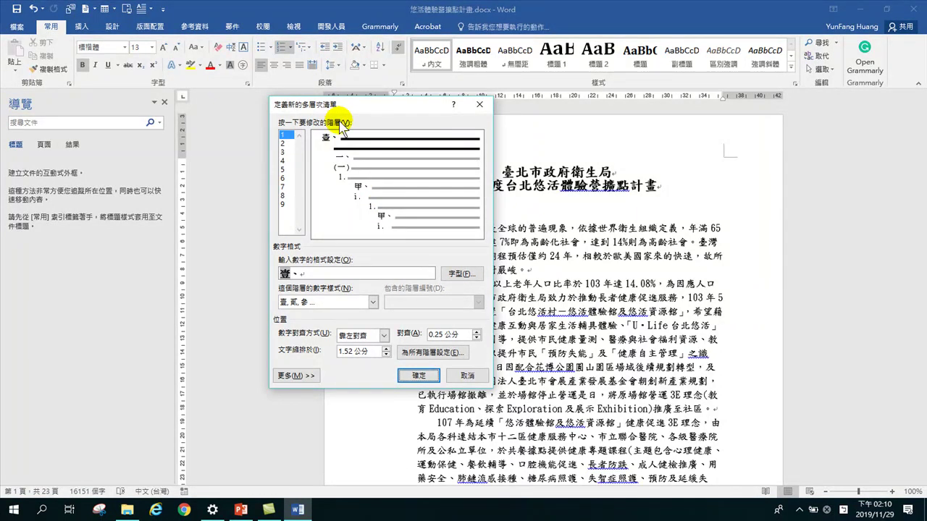
# Check the number formats of levels 2, 3 and 4 in the multilevel list definition, one after another
pyautogui.click(283, 144)
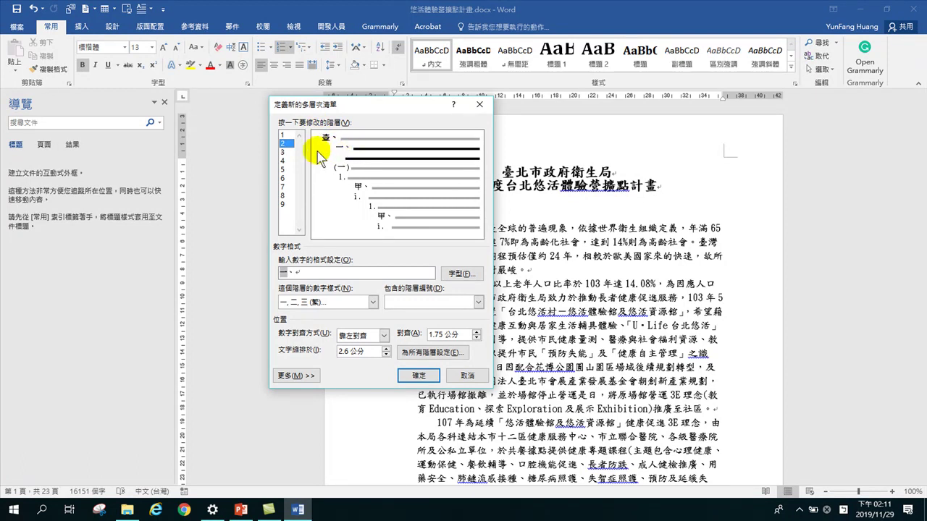
pyautogui.click(283, 153)
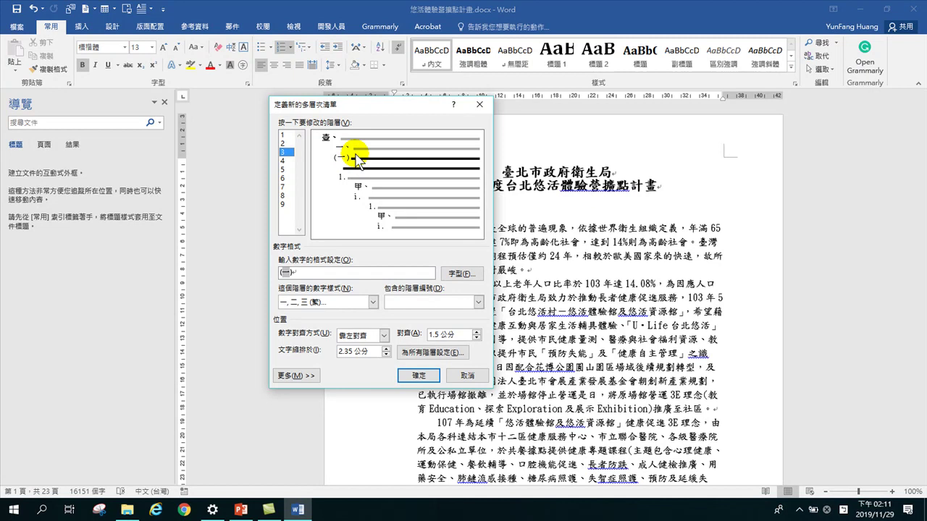
pyautogui.click(283, 161)
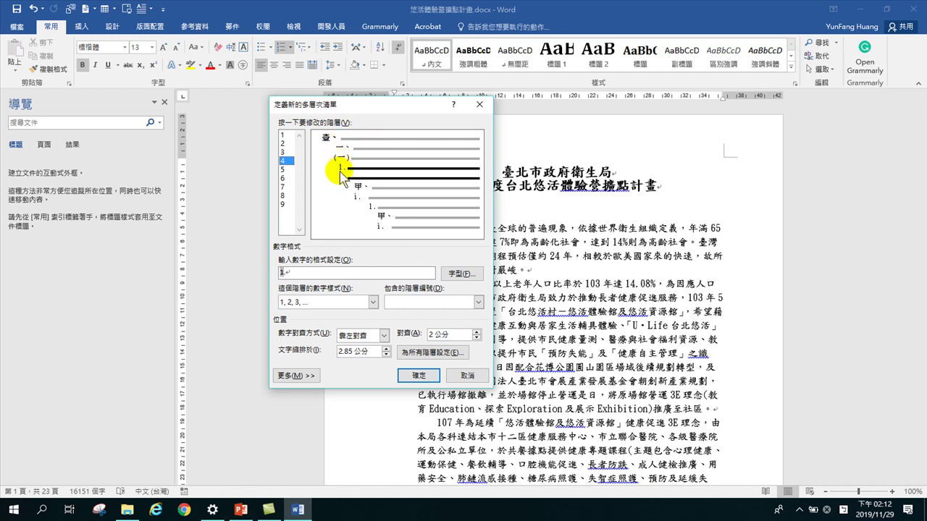
# Set level 5's number style to 1, 2, 3, and return to the settings of level 1
pyautogui.click(283, 169)
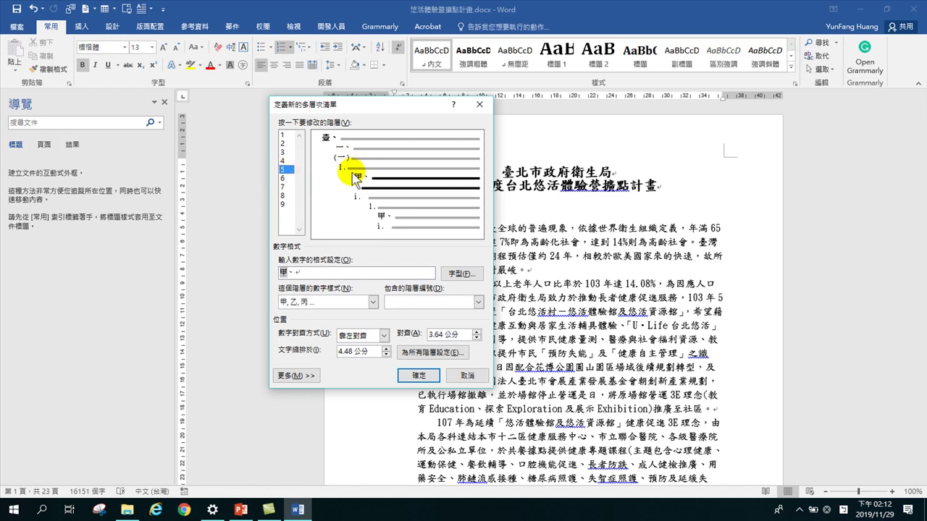
pyautogui.click(326, 304)
pyautogui.scroll(-2, 312, 334)
pyautogui.scroll(5, 311, 340)
pyautogui.scroll(3, 311, 339)
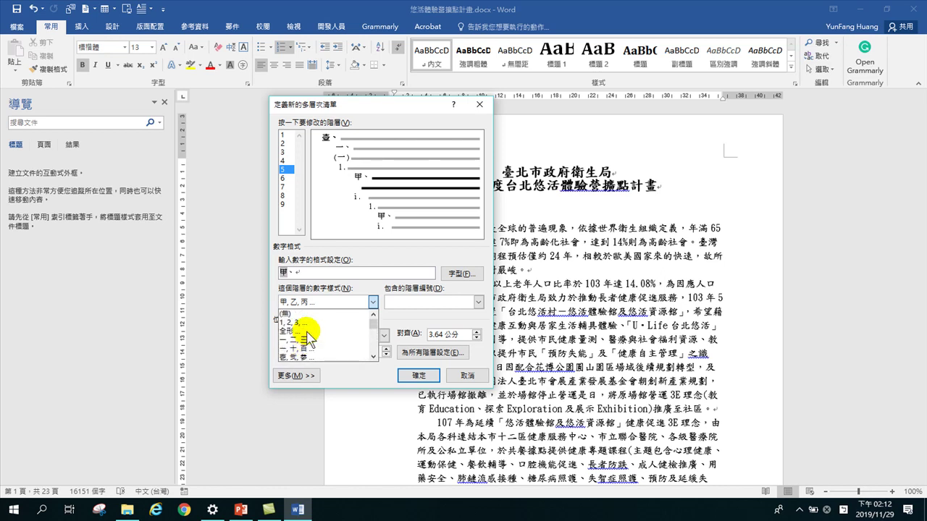
pyautogui.click(289, 322)
pyautogui.click(279, 273)
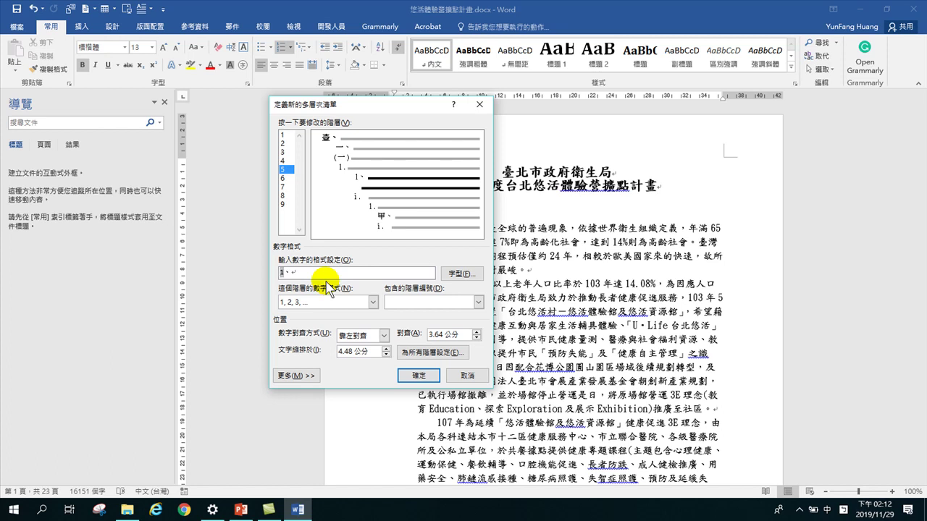
pyautogui.click(283, 135)
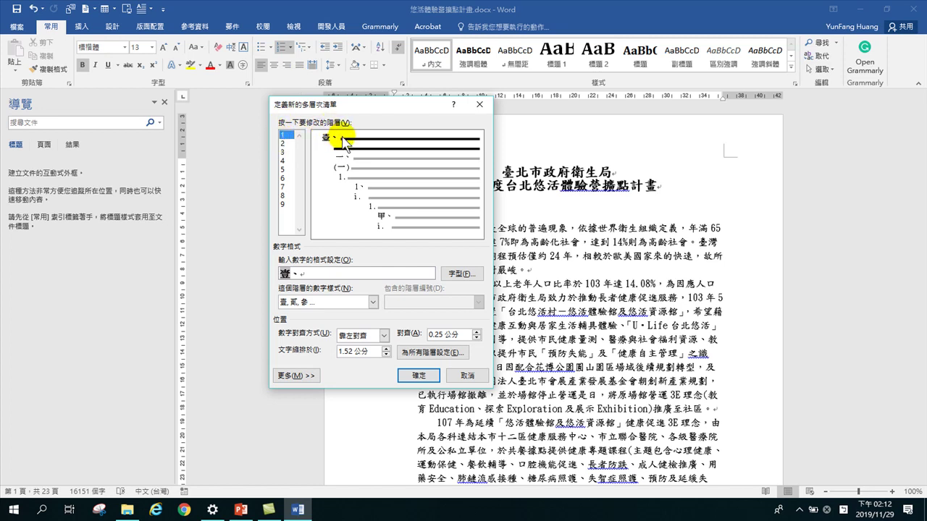
# Show the additional options of the multilevel list definition and link level 1 to the style 標題 1
pyautogui.click(296, 375)
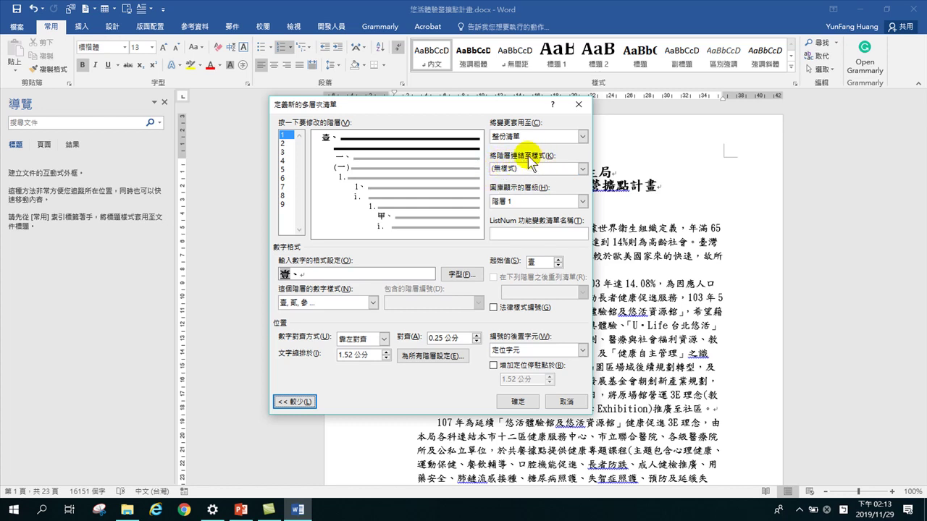
pyautogui.click(583, 169)
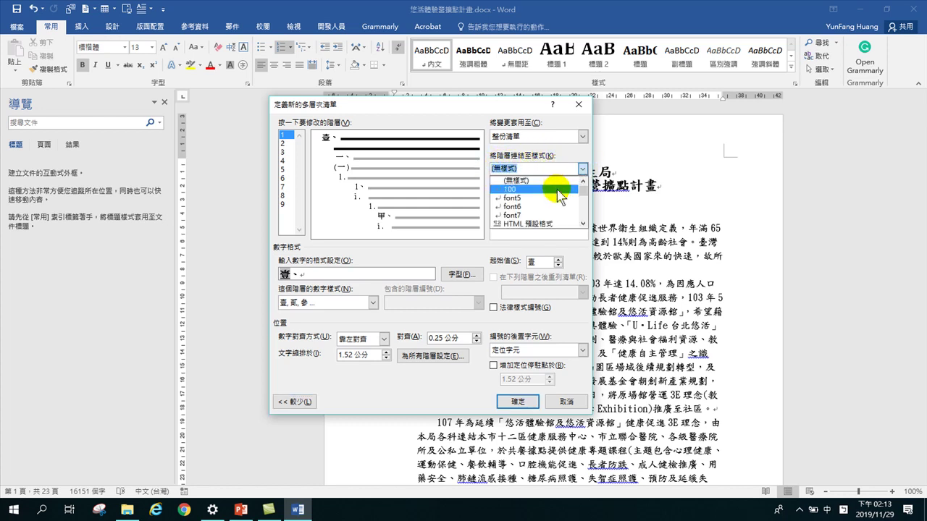
pyautogui.click(583, 223)
pyautogui.click(584, 224)
pyautogui.click(584, 224)
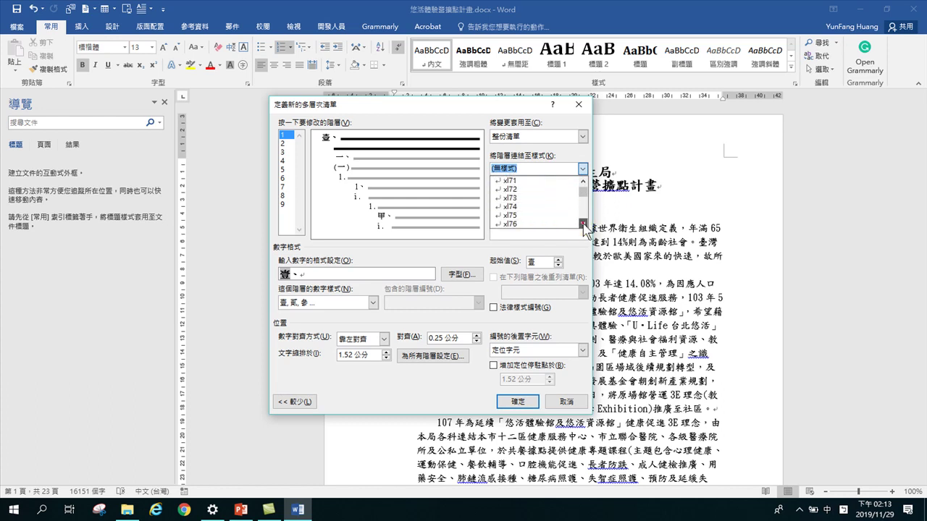
pyautogui.click(583, 224)
pyautogui.click(583, 224)
pyautogui.click(584, 224)
pyautogui.click(583, 224)
pyautogui.click(583, 223)
pyautogui.click(584, 223)
pyautogui.click(583, 224)
pyautogui.click(583, 224)
pyautogui.click(583, 223)
pyautogui.click(583, 224)
pyautogui.click(583, 223)
pyautogui.click(584, 224)
pyautogui.click(583, 224)
pyautogui.click(583, 223)
pyautogui.click(584, 224)
pyautogui.click(583, 224)
pyautogui.click(513, 198)
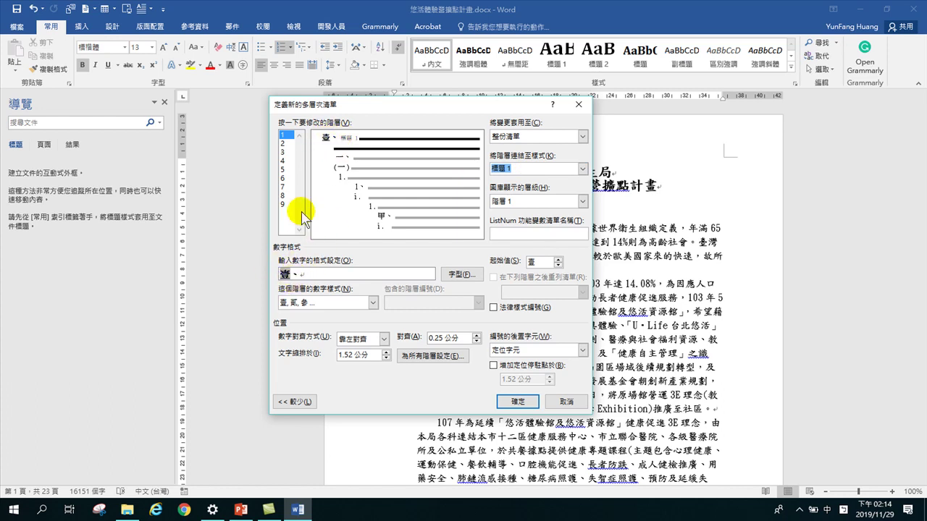
# Link level 2 of the multilevel list to the style 標題 2
pyautogui.click(285, 143)
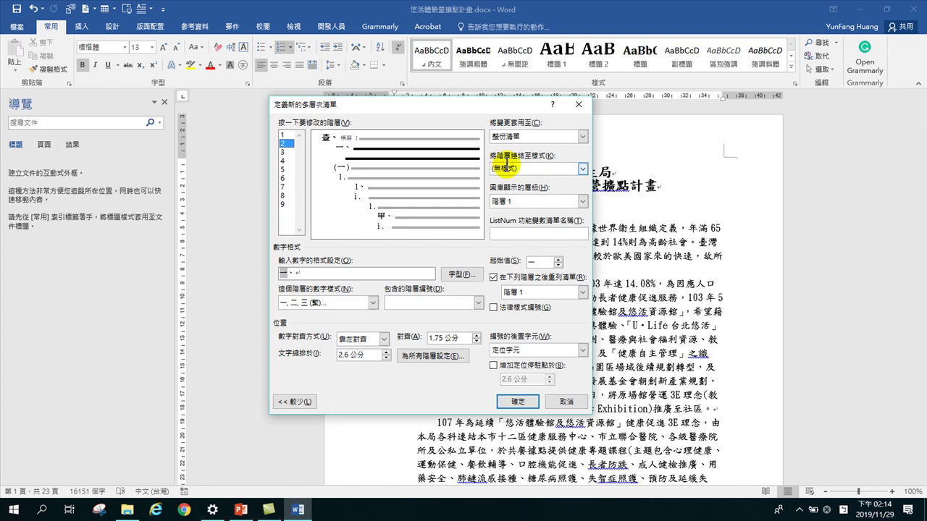
pyautogui.click(582, 168)
pyautogui.moveTo(584, 198); pyautogui.dragTo(542, 192)
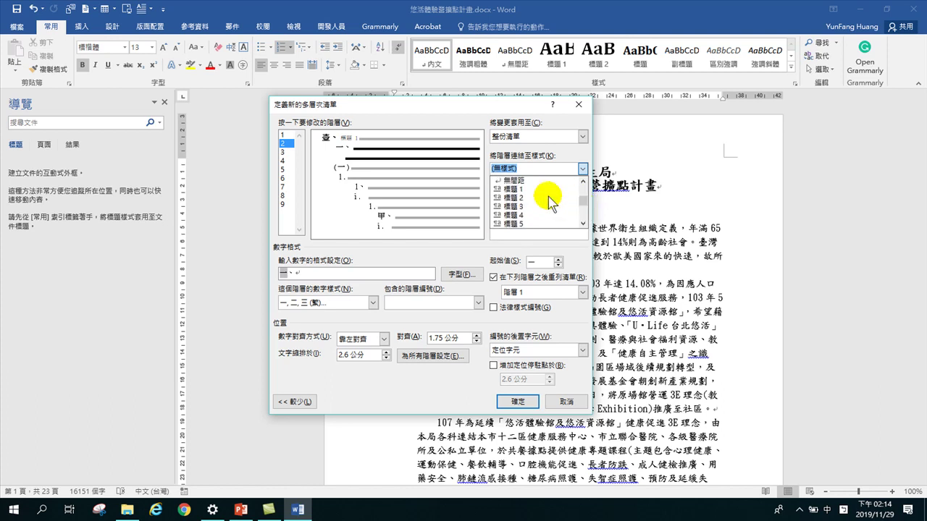
pyautogui.scroll(-3, 550, 210)
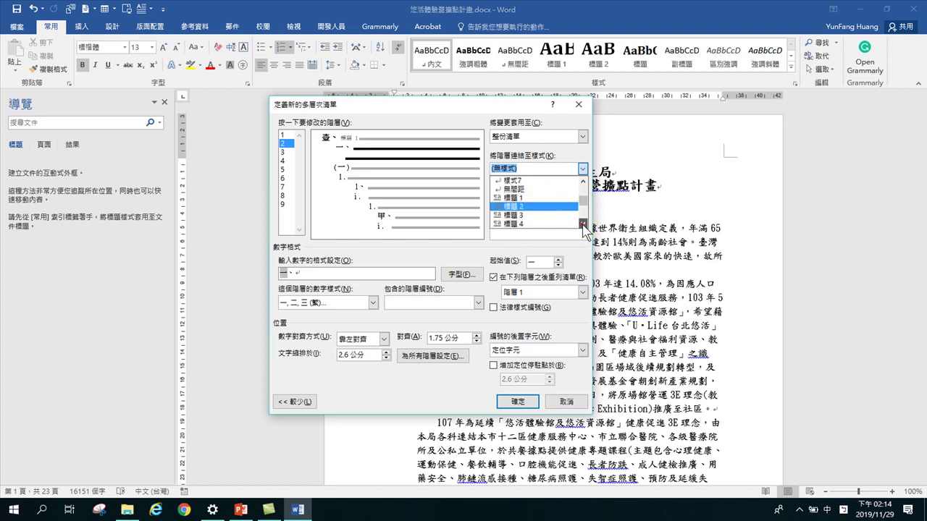
pyautogui.click(517, 201)
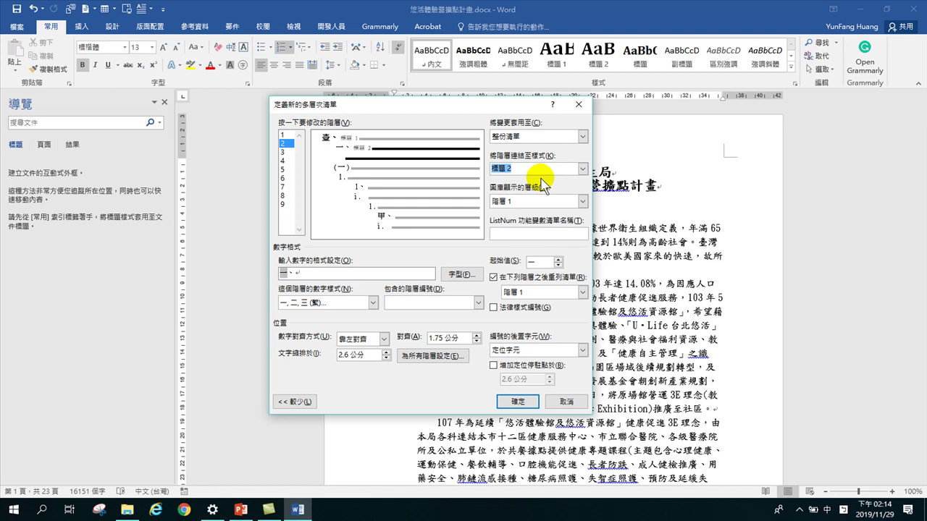
# Link level 3 of the multilevel list to the style 標題 3
pyautogui.click(287, 152)
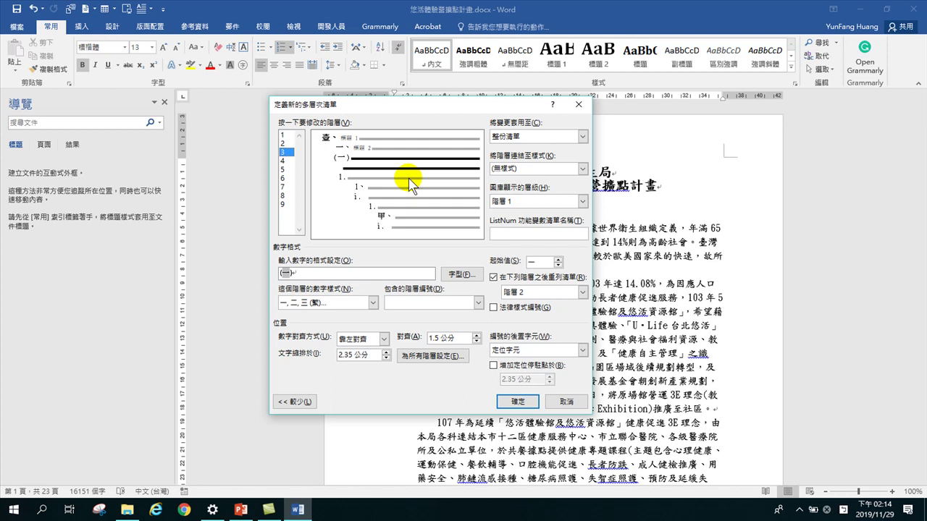
pyautogui.click(583, 168)
pyautogui.moveTo(583, 223); pyautogui.dragTo(585, 226)
pyautogui.click(528, 207)
# Change level 4's number format to 1、 and link that level to the style 標題 4
pyautogui.click(285, 161)
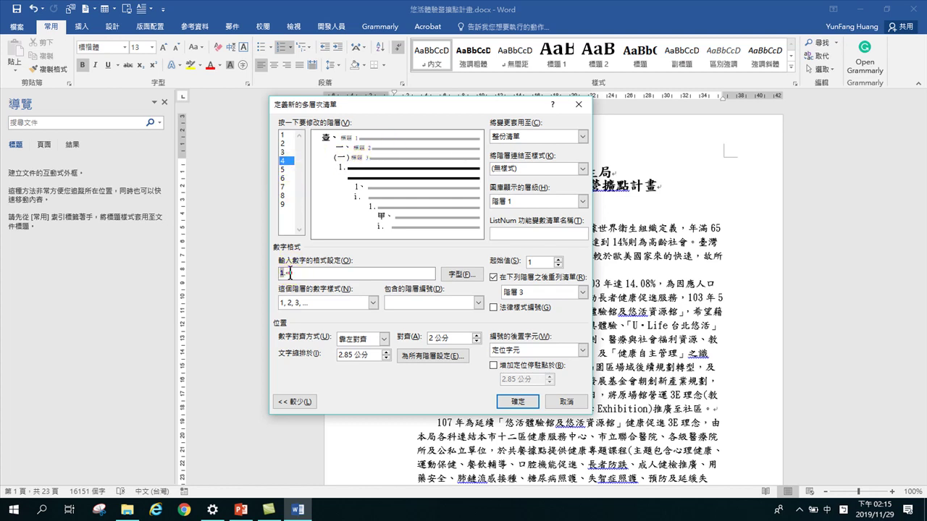
pyautogui.press('BackSpace')
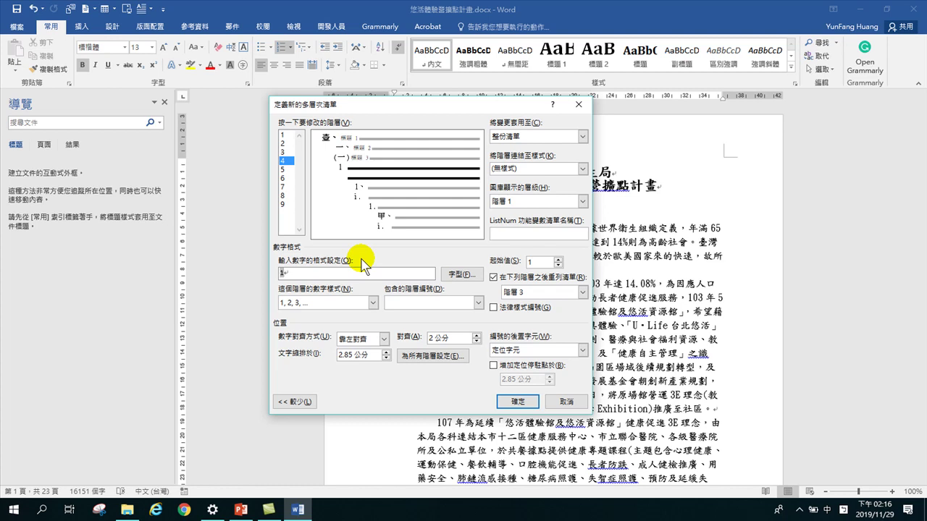
pyautogui.press('shift')
pyautogui.write('、')
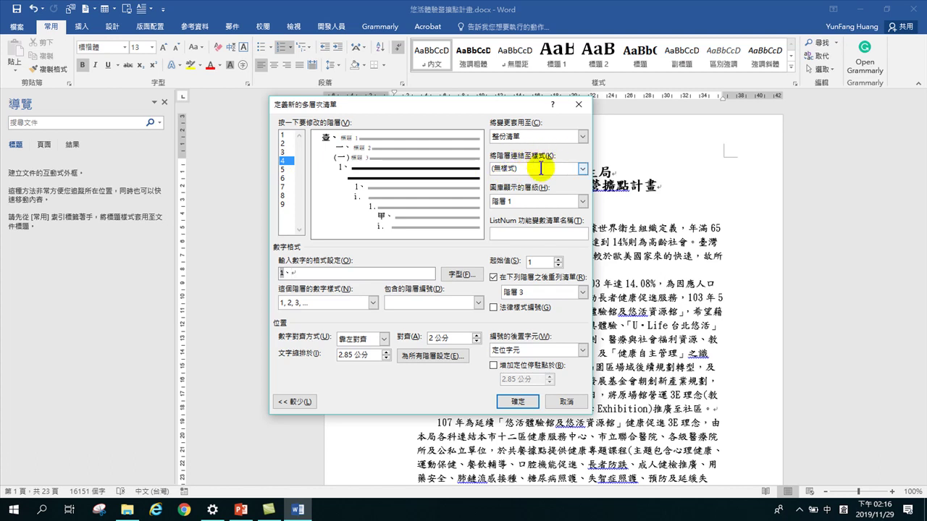
pyautogui.click(583, 169)
pyautogui.click(583, 225)
pyautogui.moveTo(583, 225); pyautogui.dragTo(584, 224)
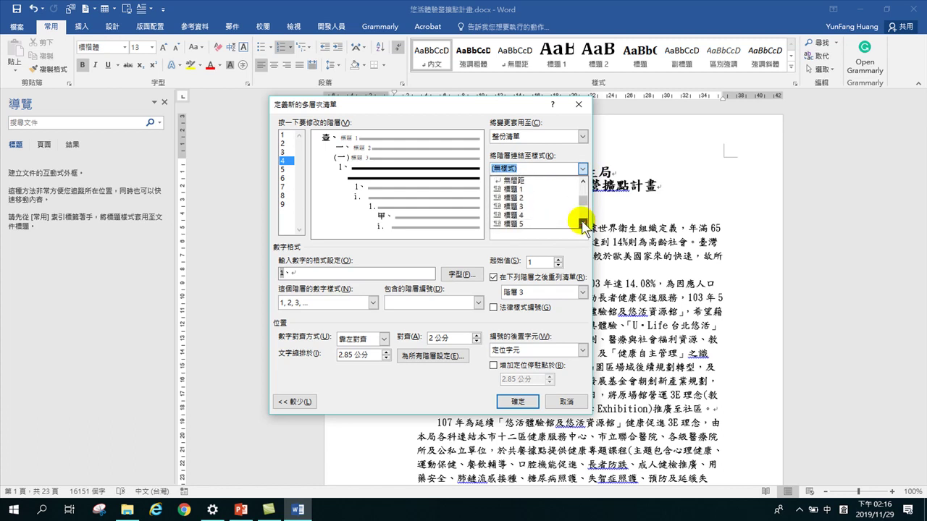
pyautogui.click(517, 212)
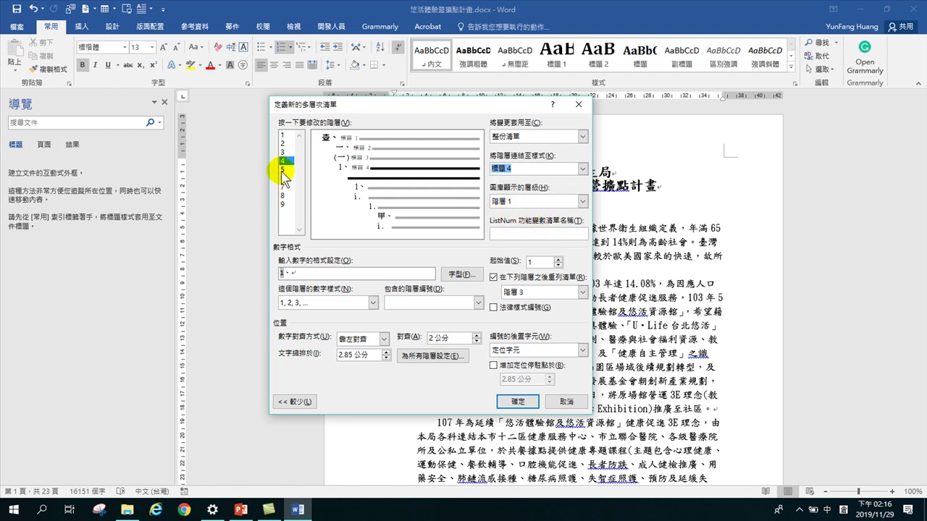
# Change level 5's number format to (1), with parentheses around the number and no 、 after it
pyautogui.click(283, 169)
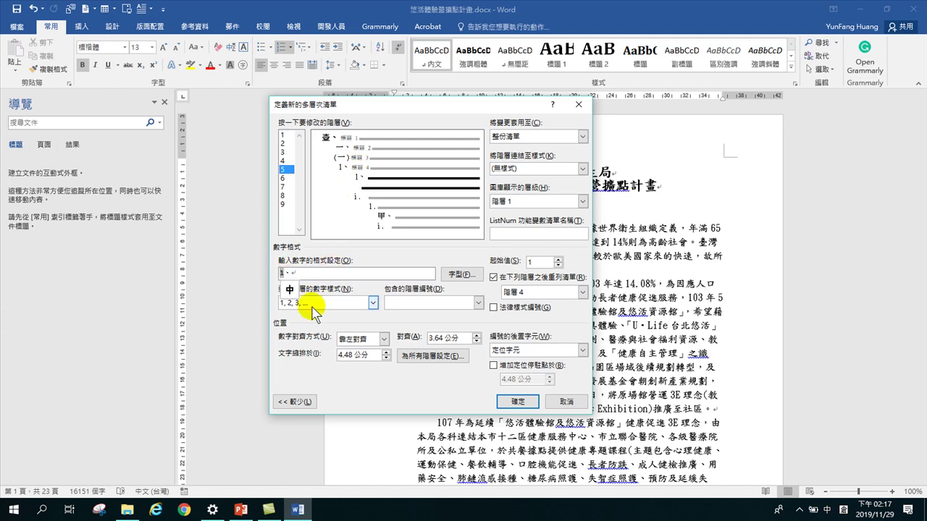
pyautogui.moveTo(279, 272); pyautogui.dragTo(286, 273)
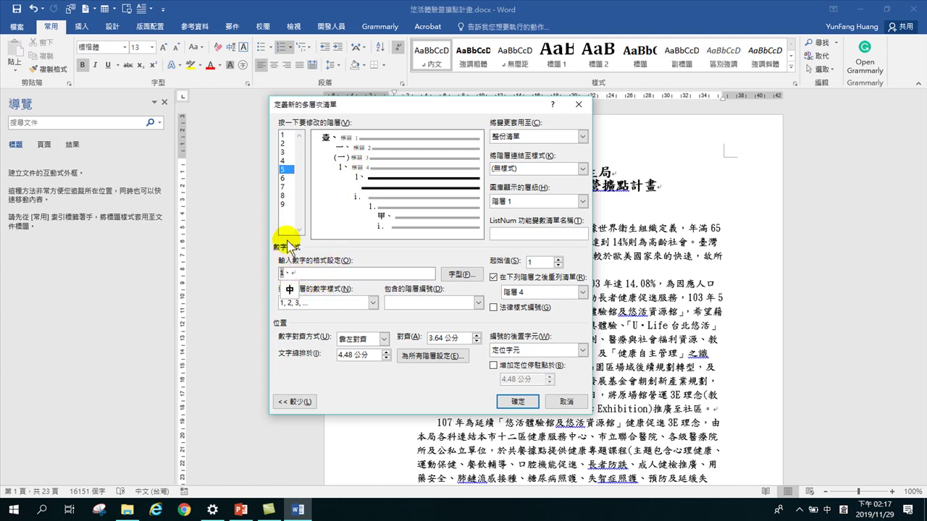
pyautogui.write('(')
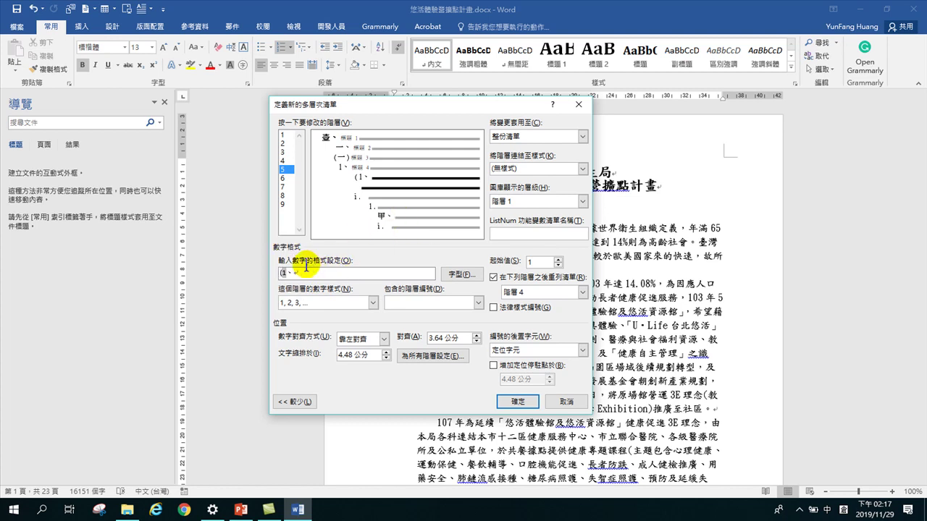
pyautogui.press('Right')
pyautogui.write(')')
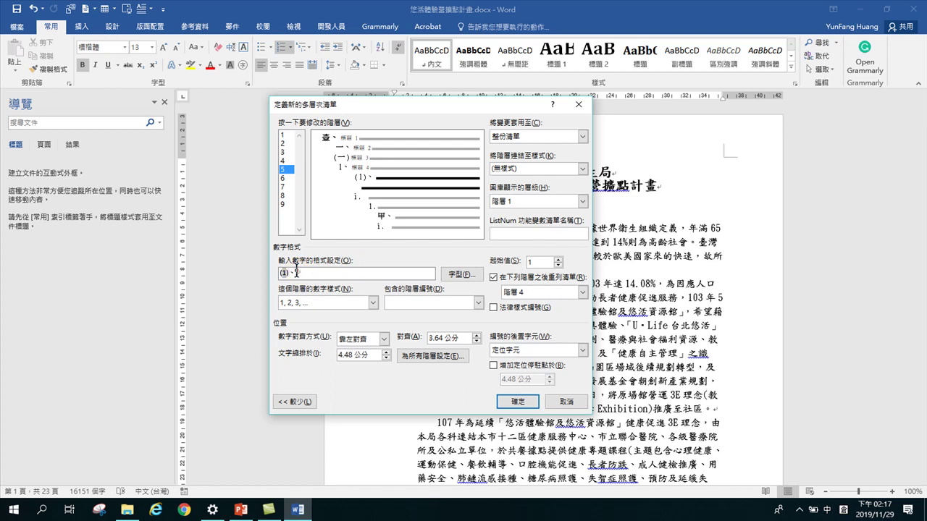
pyautogui.press('Delete')
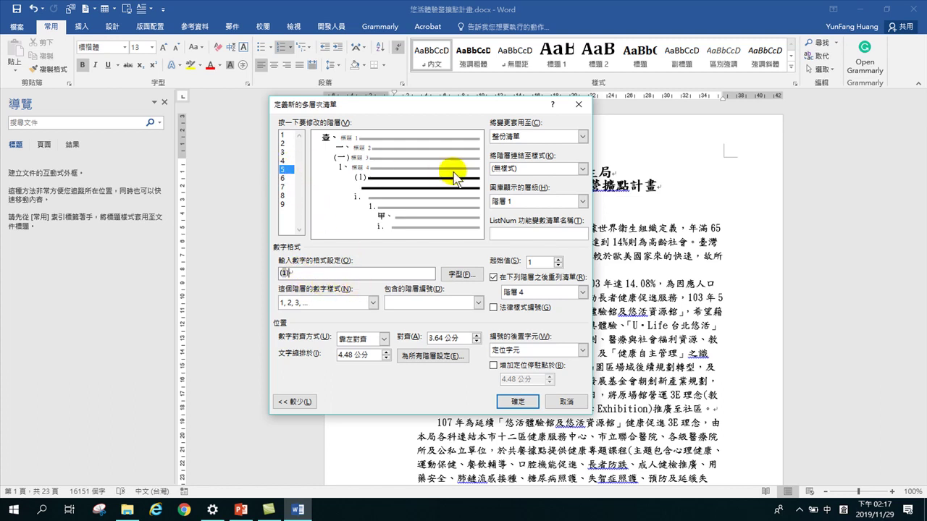
# Link level 5 to the style 標題 5 and apply the finished multilevel list definition to the document
pyautogui.click(583, 168)
pyautogui.moveTo(582, 174)
pyautogui.mouseDown()
pyautogui.moveTo(580, 206)
pyautogui.moveTo(584, 185)
pyautogui.mouseUp()
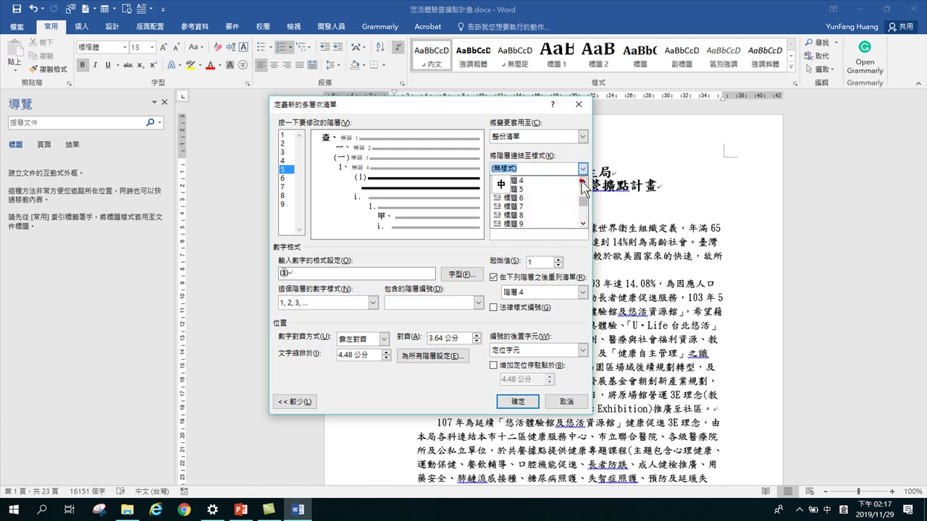
pyautogui.click(520, 188)
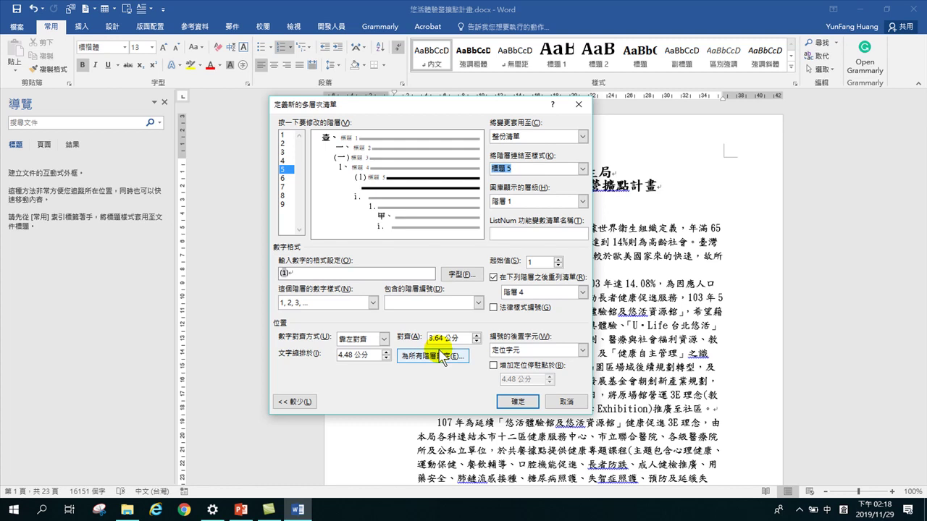
pyautogui.click(518, 403)
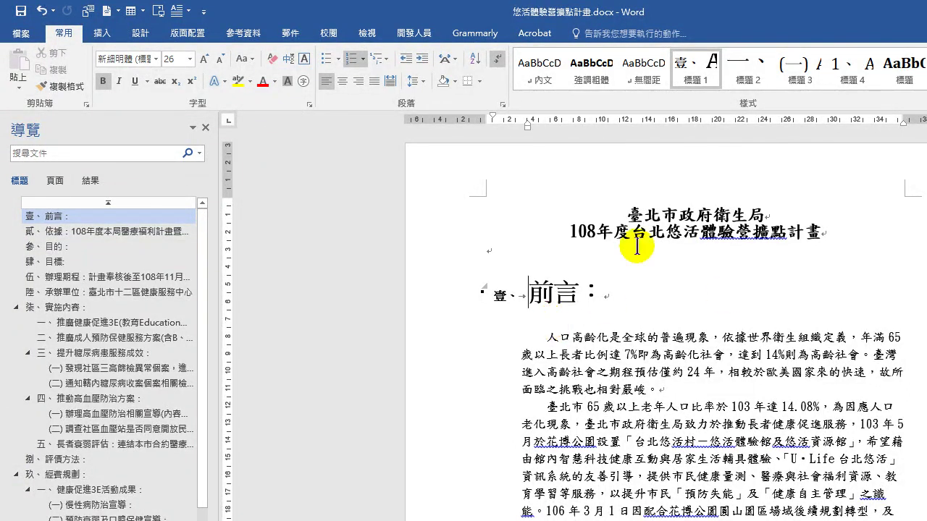
# Replace the paragraph mark after 臺北市政府衛生局 in the document title with a manual line break
pyautogui.moveTo(631, 208); pyautogui.dragTo(855, 236)
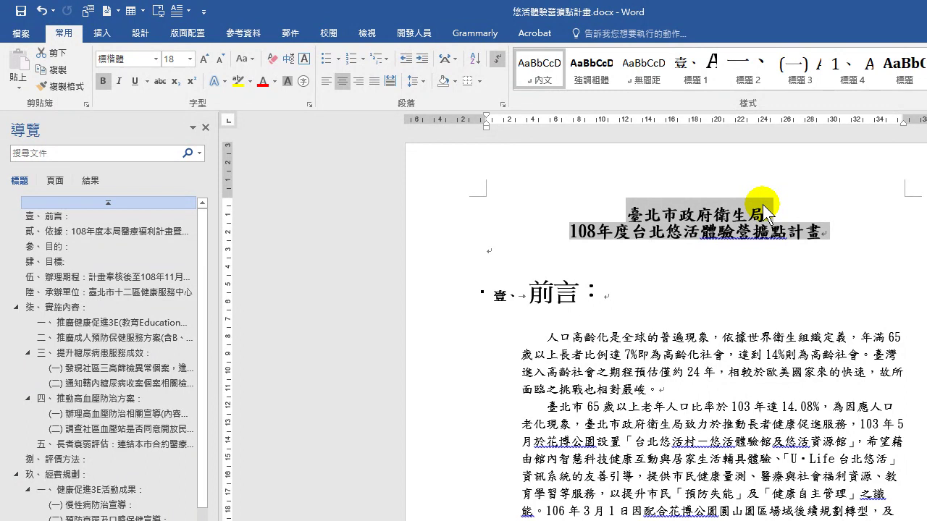
pyautogui.click(766, 214)
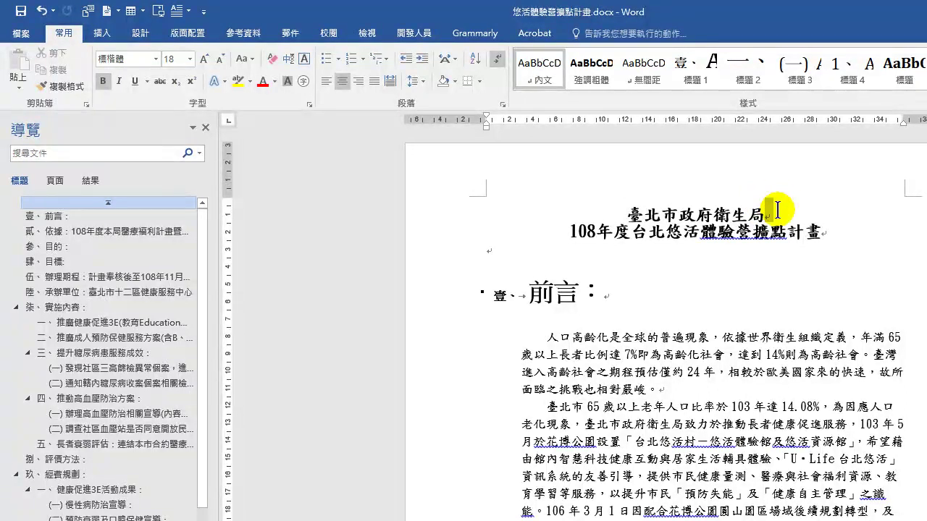
pyautogui.moveTo(777, 210); pyautogui.dragTo(769, 214)
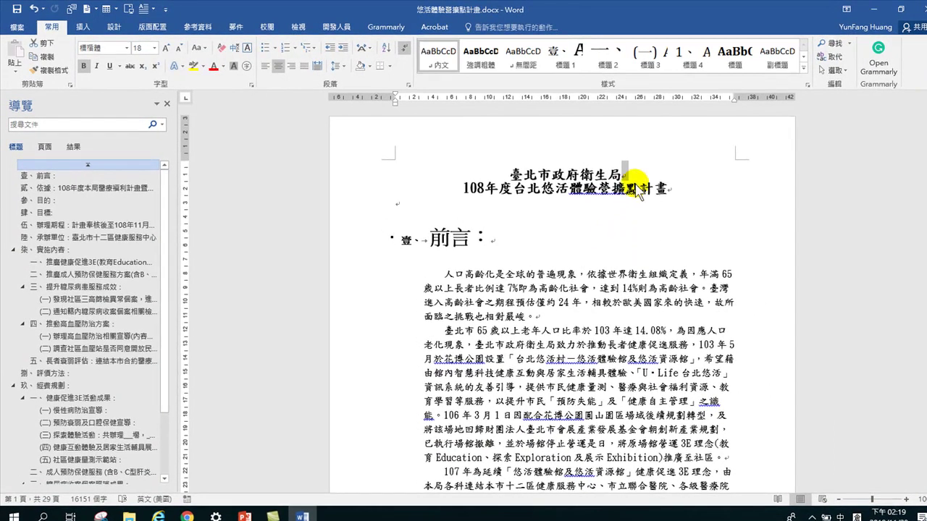
pyautogui.click(626, 172)
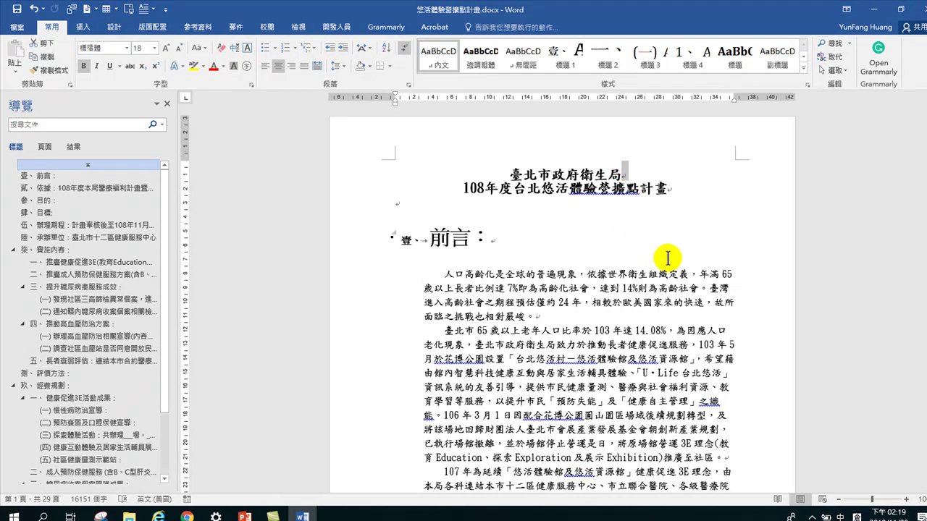
pyautogui.press('Right')
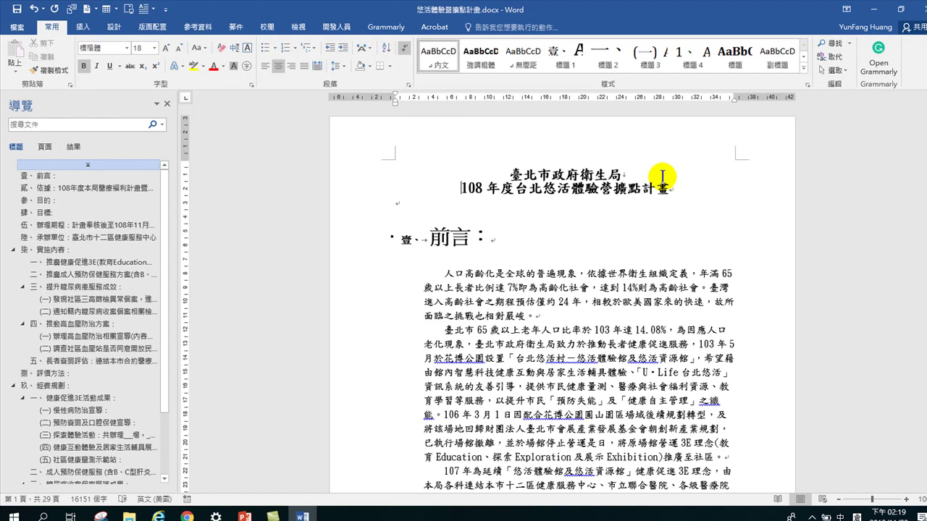
# Apply the 標題 style to the two-line document title 臺北市政府衛生局 108年度台北悠活體驗營擴點計畫
pyautogui.moveTo(508, 175); pyautogui.dragTo(688, 191)
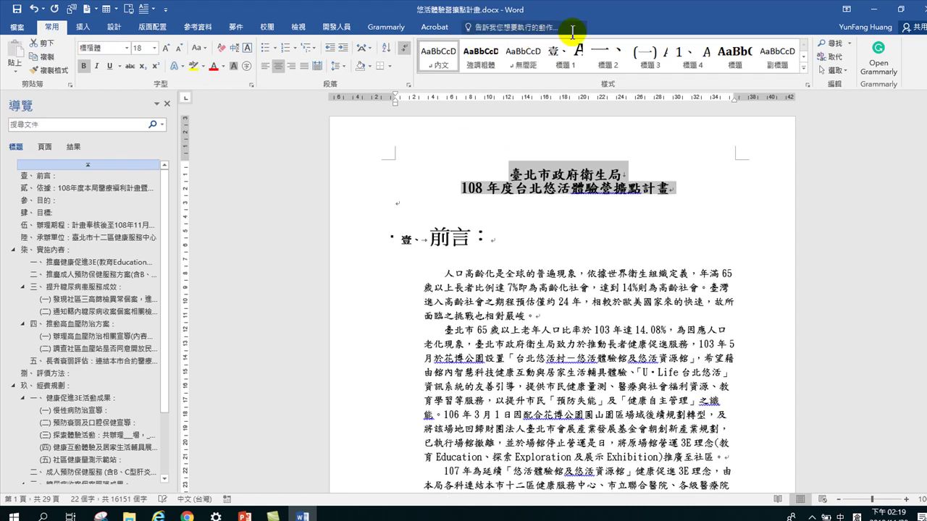
pyautogui.click(515, 190)
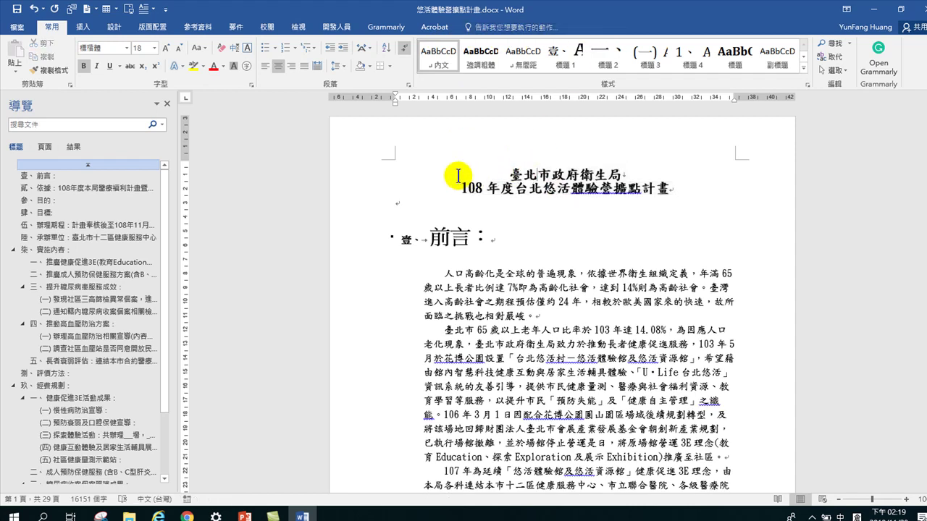
pyautogui.doubleClick(510, 173)
pyautogui.moveTo(509, 172); pyautogui.dragTo(647, 202)
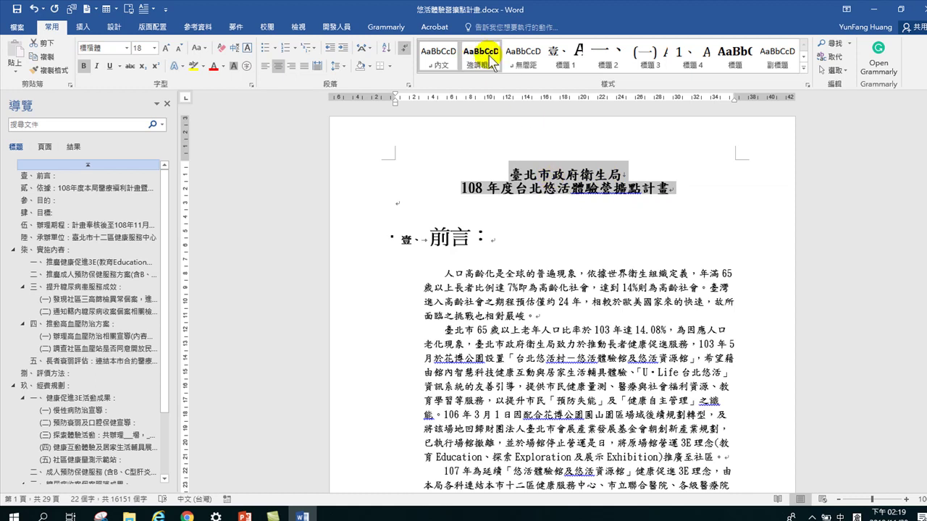
pyautogui.click(734, 64)
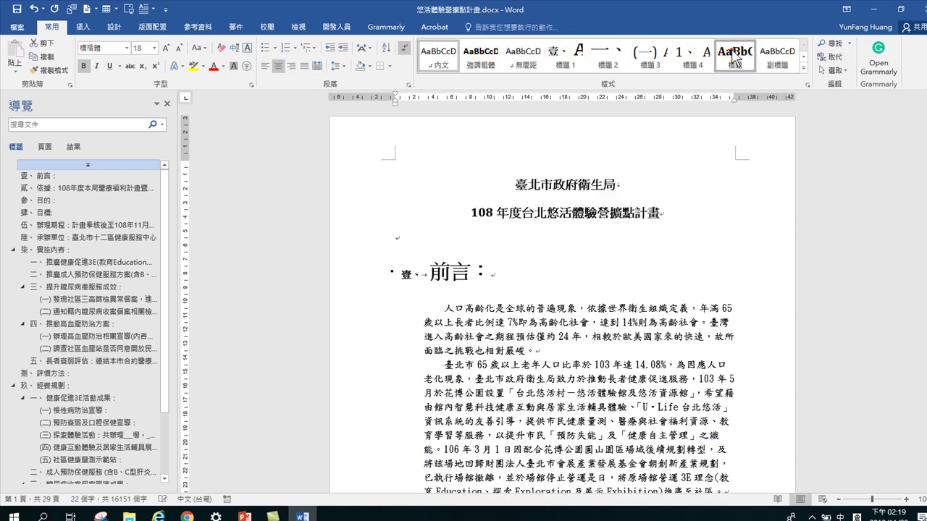
pyautogui.click(735, 58)
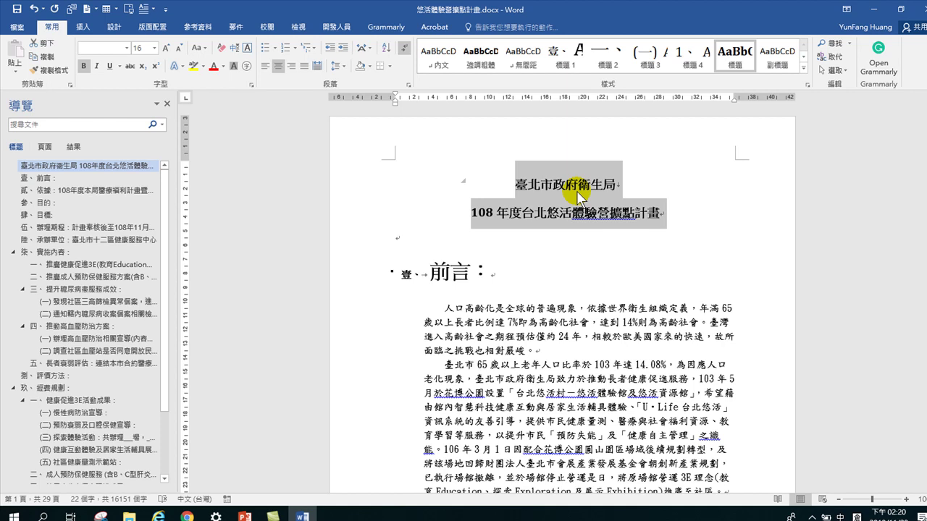
# Modify the 標題 style so that its Chinese font is 標楷體
pyautogui.click(582, 243)
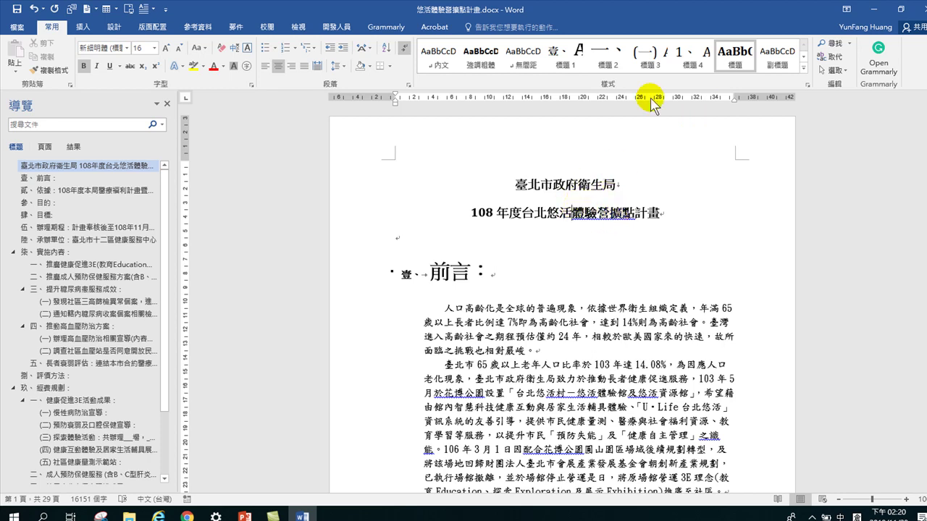
pyautogui.rightClick(730, 55)
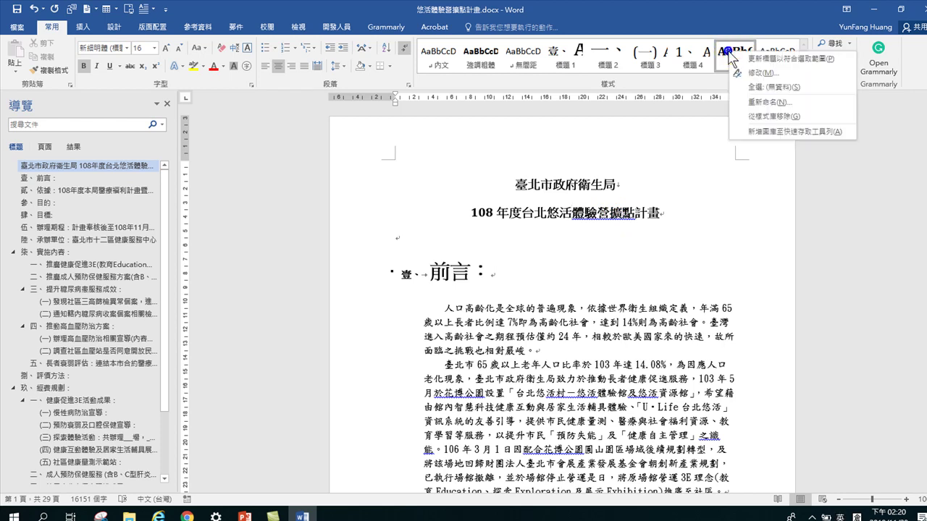
pyautogui.click(760, 73)
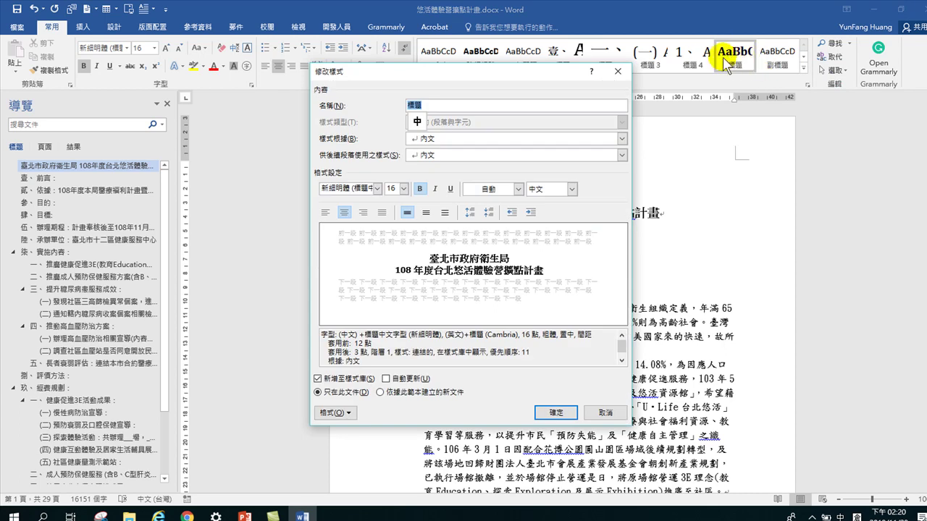
pyautogui.click(377, 188)
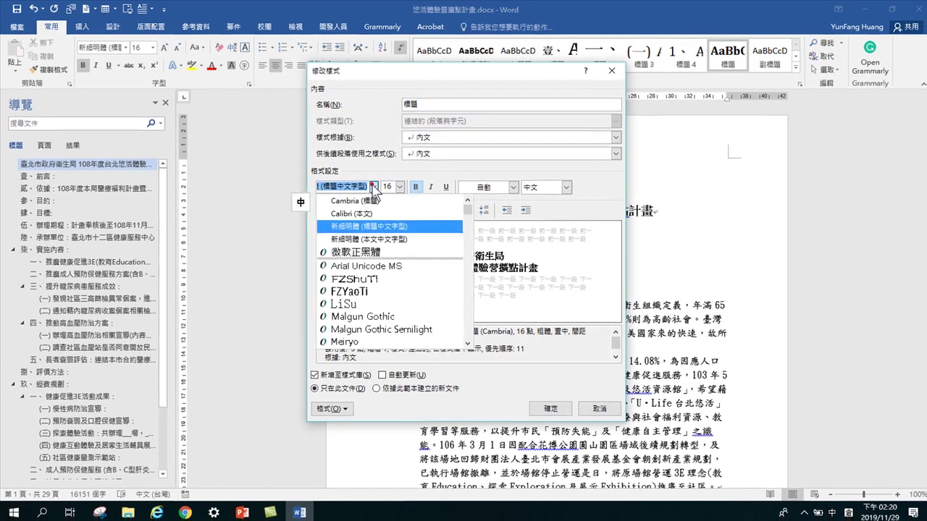
pyautogui.scroll(-4, 362, 261)
pyautogui.scroll(3, 361, 239)
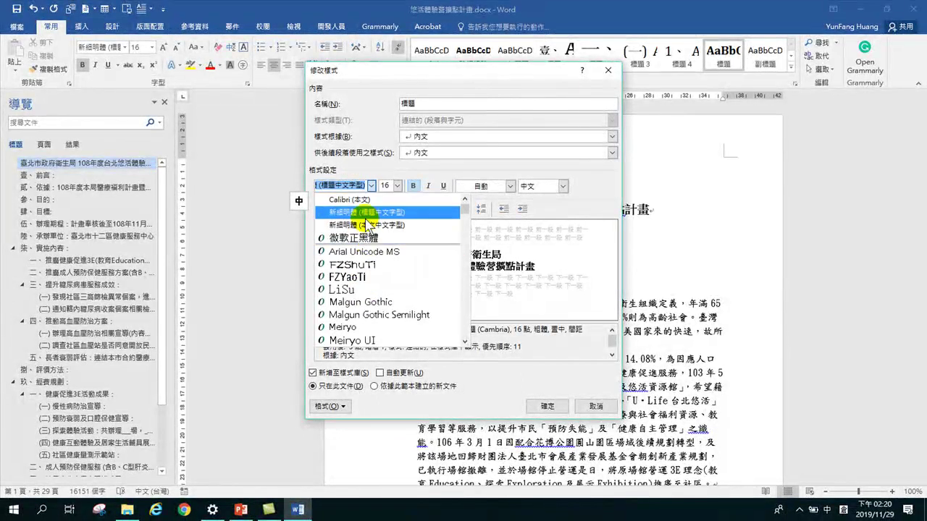
pyautogui.scroll(1, 367, 217)
pyautogui.scroll(-7, 367, 246)
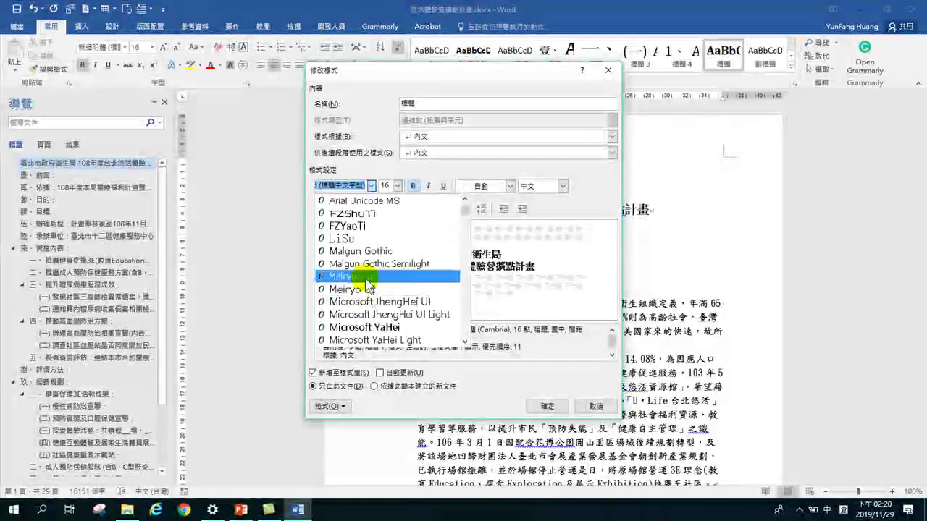
pyautogui.scroll(-12, 373, 304)
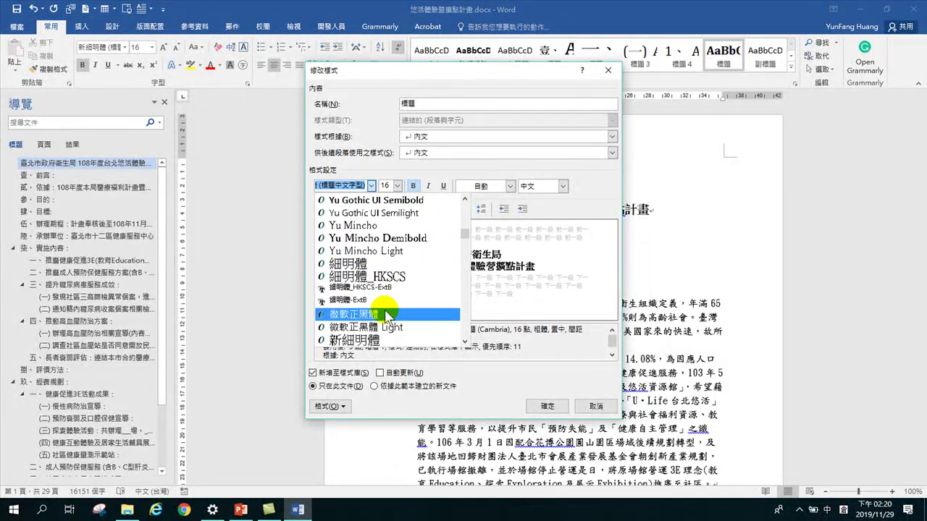
pyautogui.scroll(-4, 378, 317)
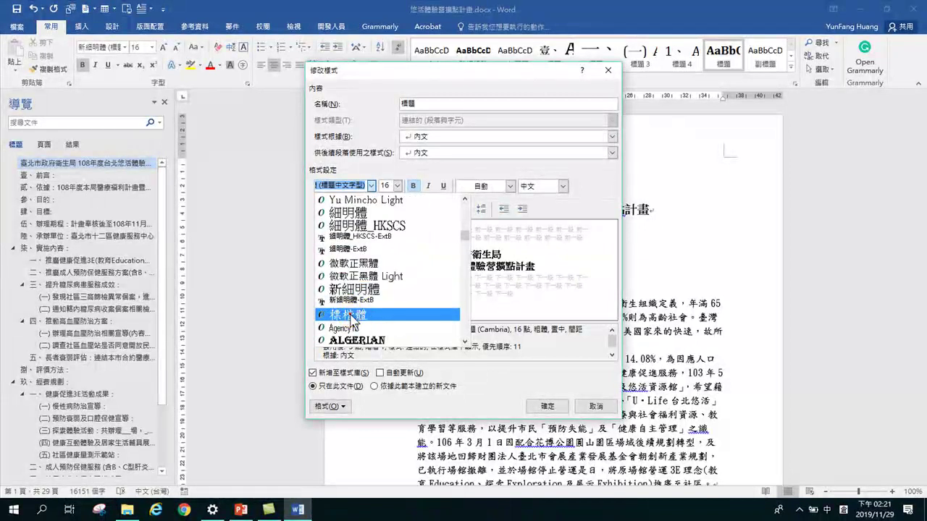
pyautogui.click(352, 316)
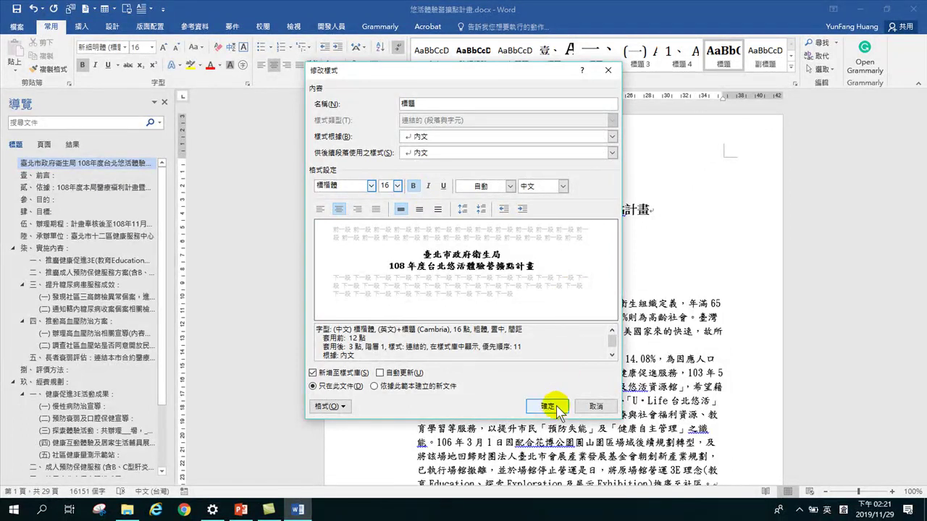
pyautogui.click(548, 406)
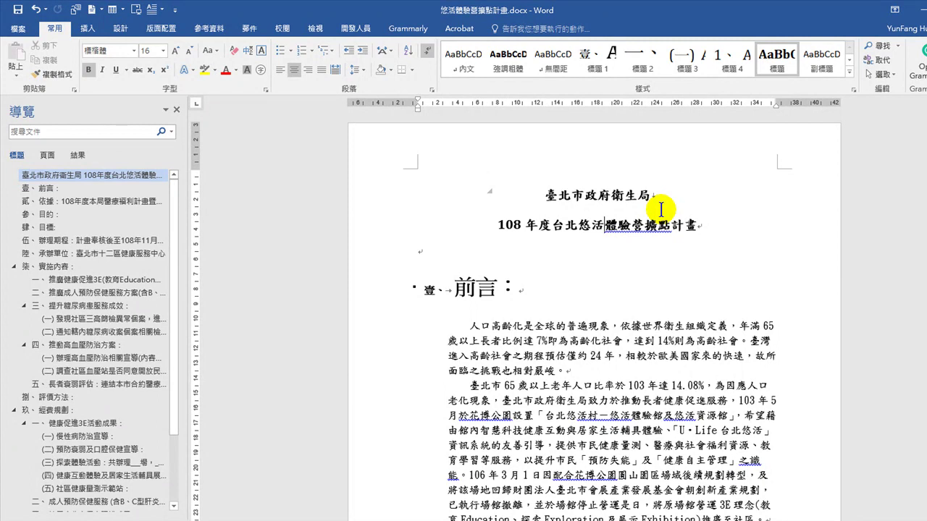
# Modify the 標題 1 style used by the heading 前言 to font size 16 and the font 標楷體
pyautogui.scroll(-3, 500, 217)
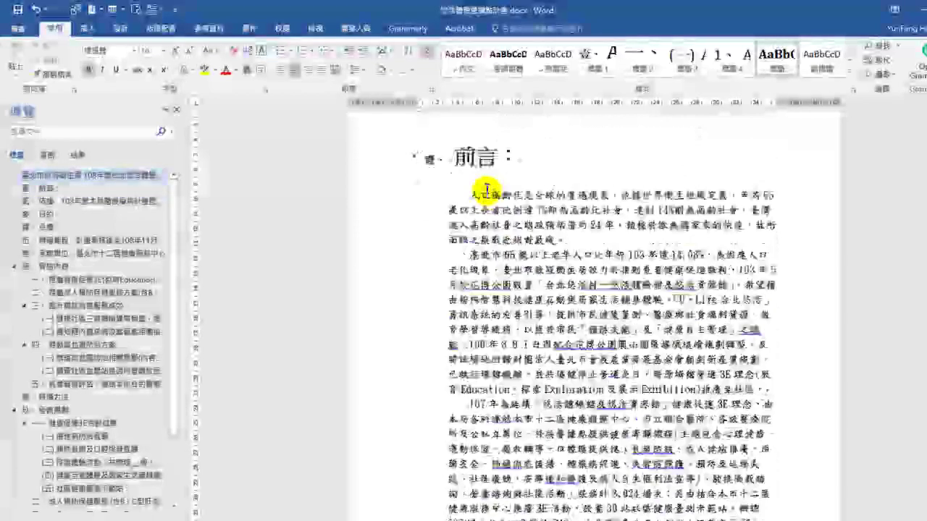
pyautogui.scroll(1, 486, 189)
pyautogui.click(481, 197)
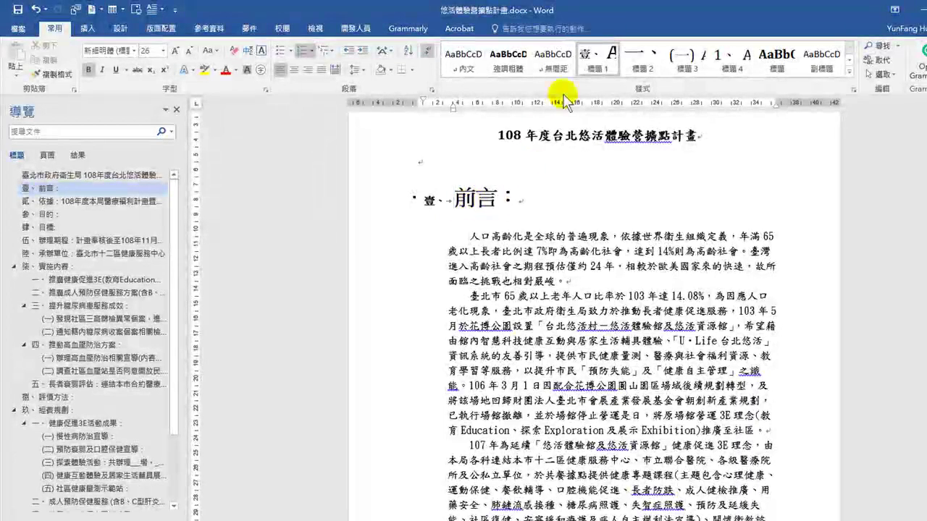
pyautogui.click(412, 200)
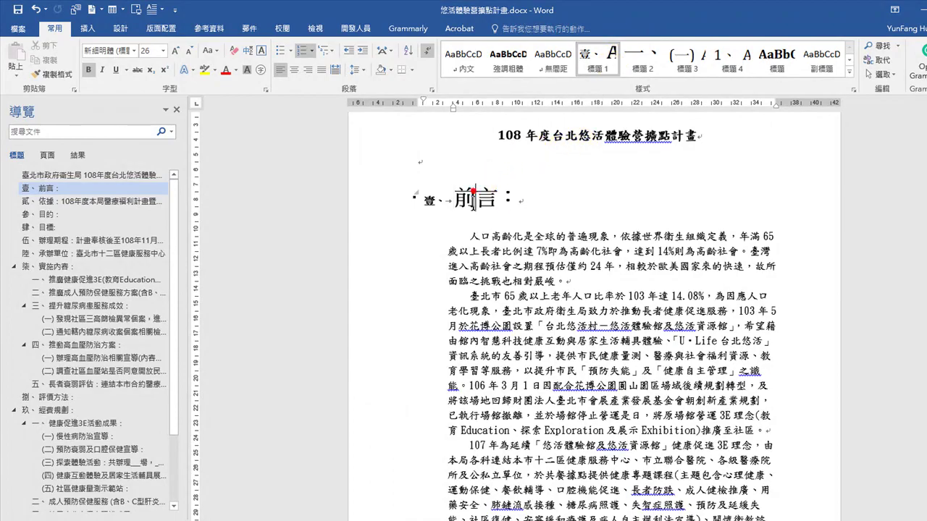
pyautogui.click(379, 201)
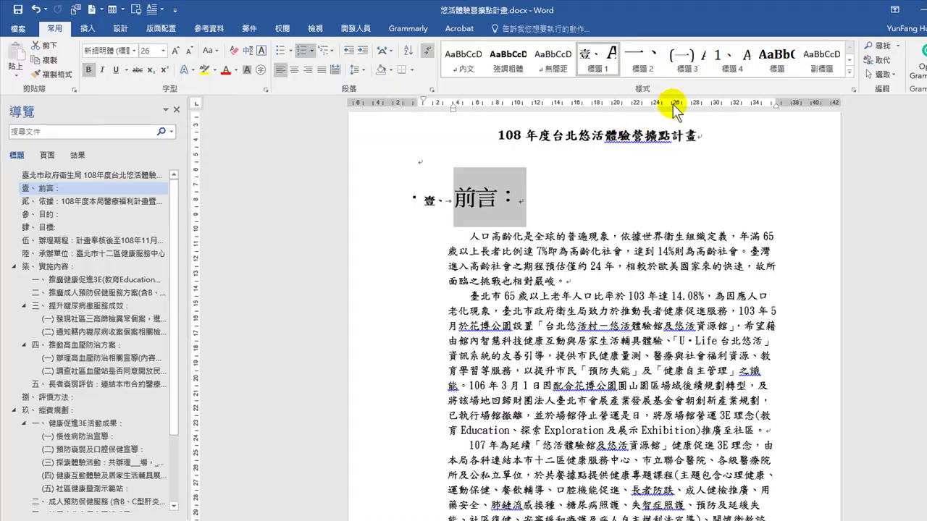
pyautogui.click(476, 194)
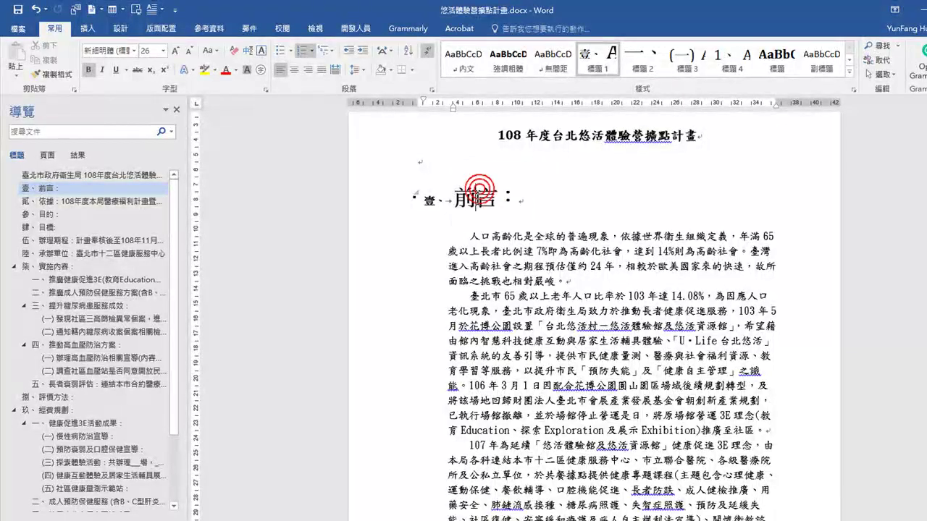
pyautogui.rightClick(616, 56)
pyautogui.click(630, 79)
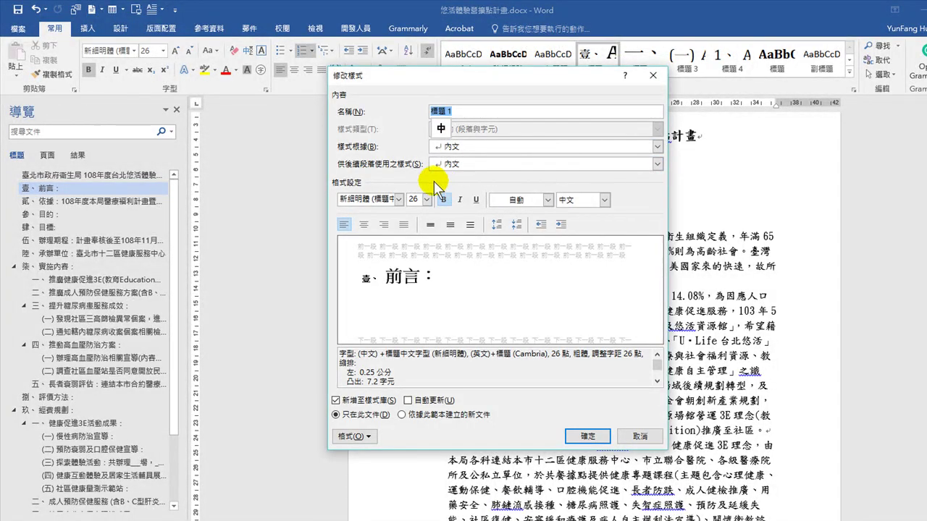
pyautogui.click(428, 200)
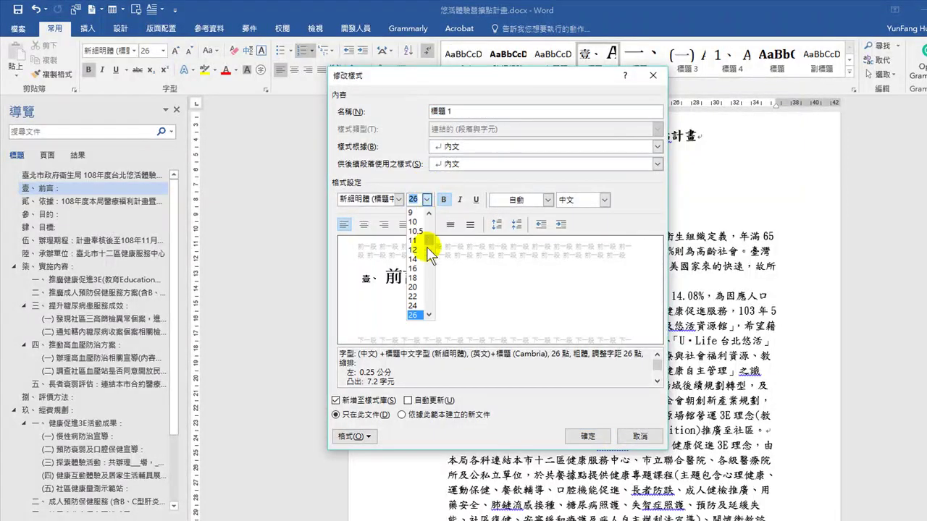
pyautogui.click(414, 269)
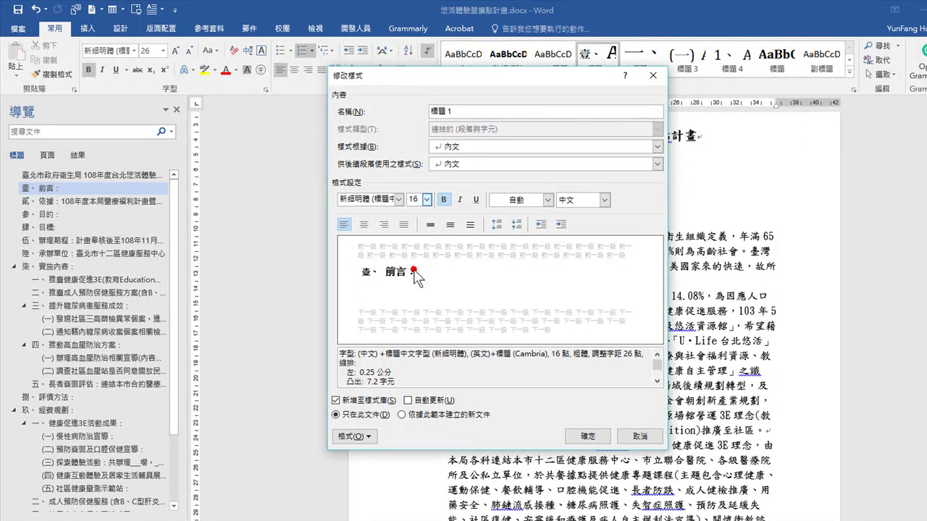
pyautogui.click(397, 199)
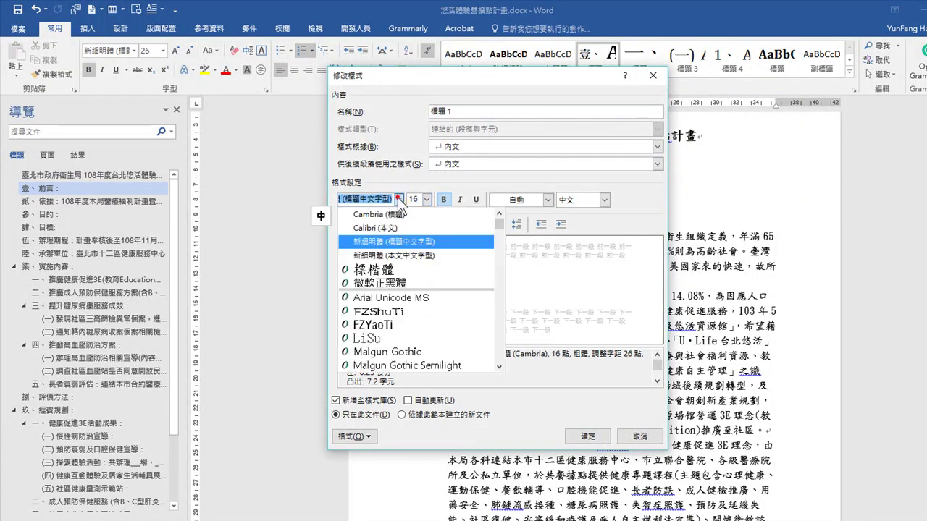
pyautogui.click(373, 270)
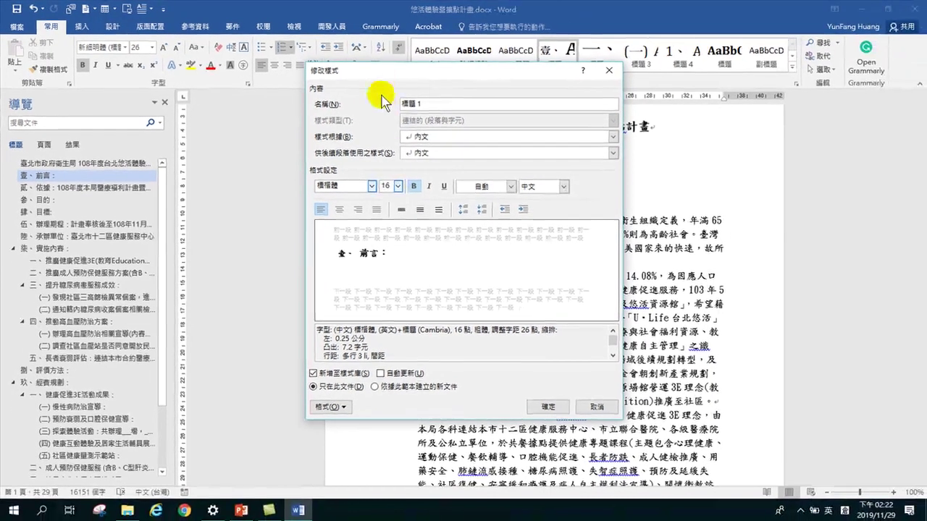
# Base the 標題 1 style on (無樣式) and apply the style changes to the document
pyautogui.moveTo(402, 76); pyautogui.dragTo(557, 52)
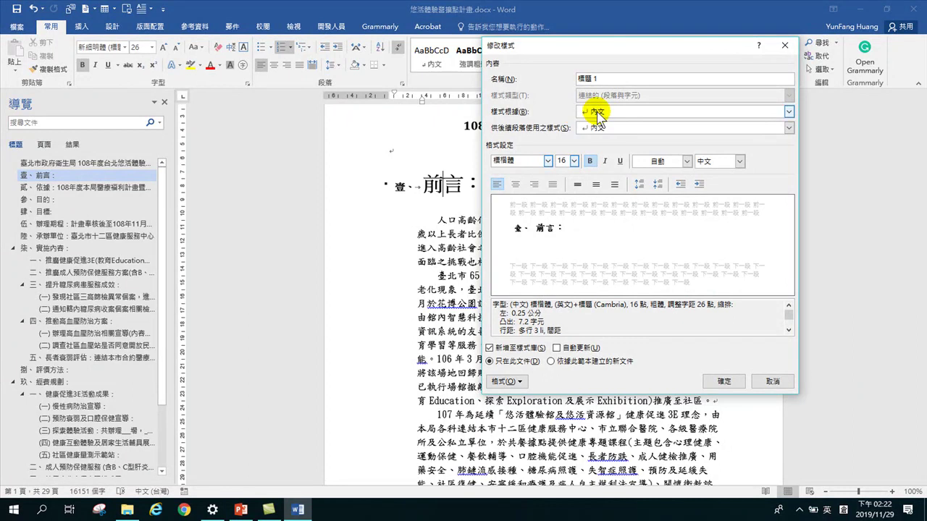
pyautogui.click(598, 114)
pyautogui.moveTo(787, 151); pyautogui.dragTo(792, 126)
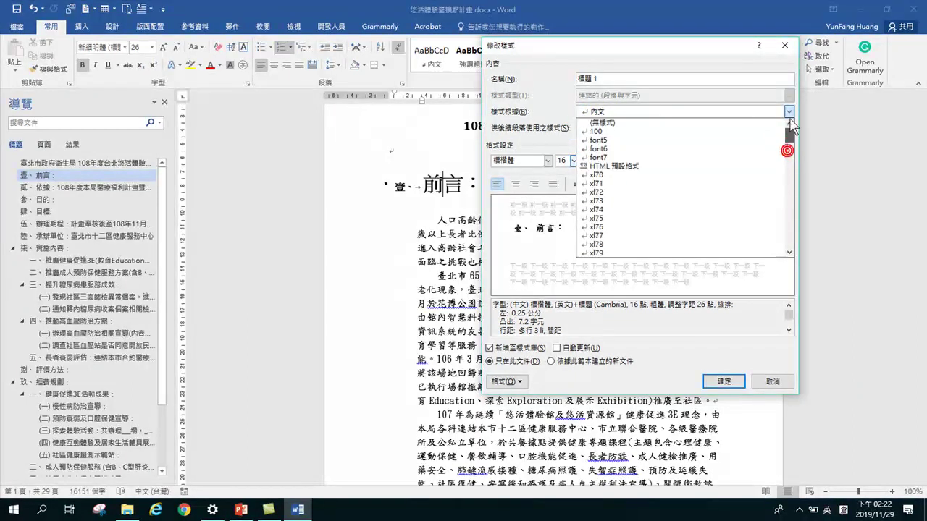
pyautogui.click(612, 122)
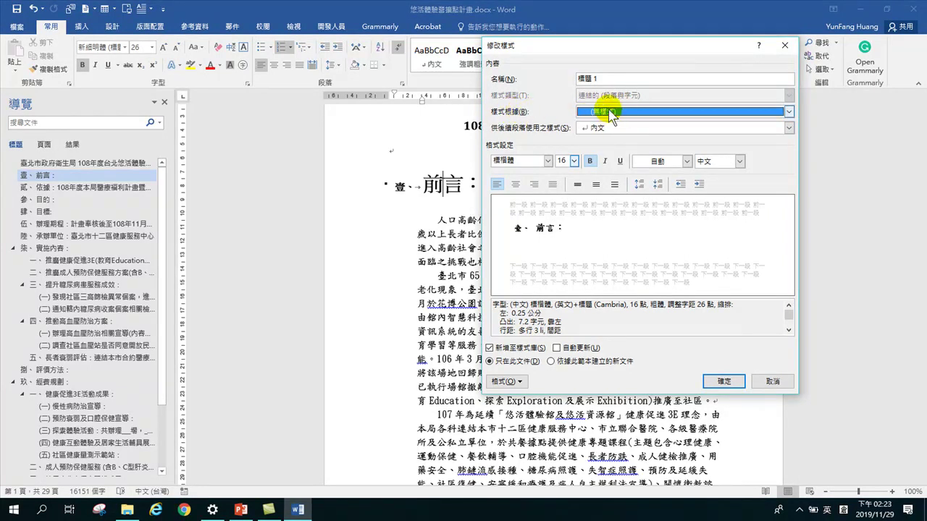
pyautogui.click(723, 380)
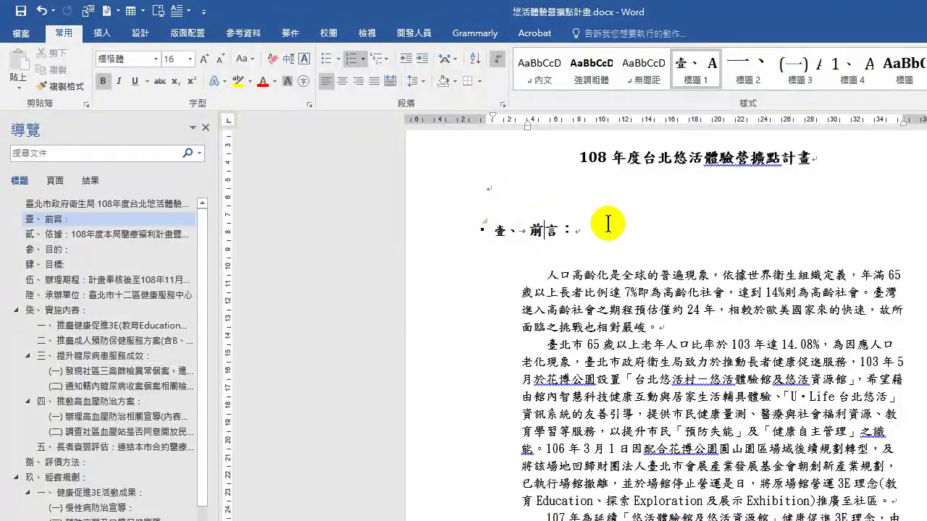
pyautogui.scroll(-15, 579, 362)
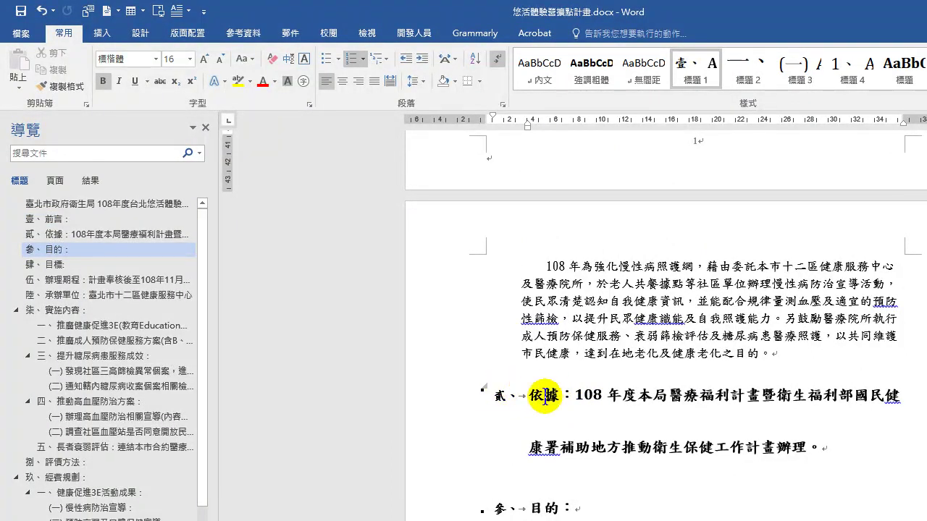
pyautogui.scroll(-2, 526, 461)
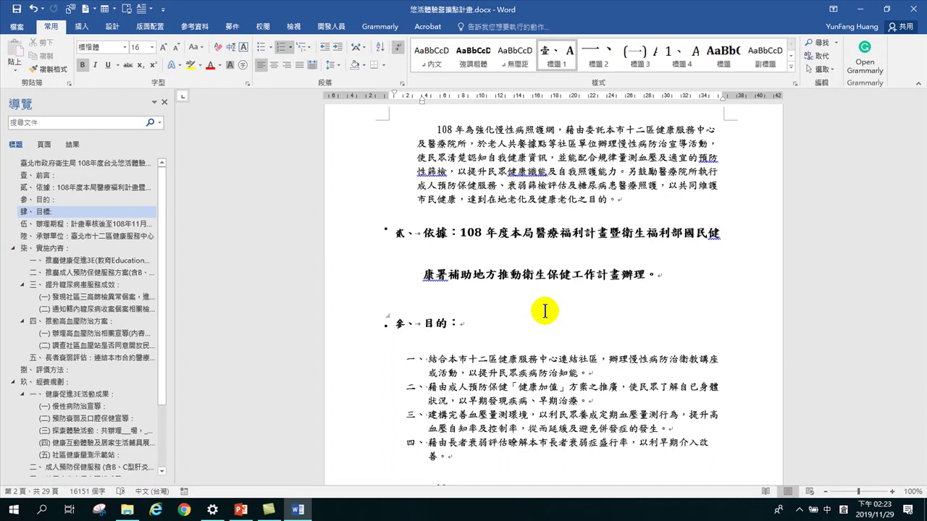
pyautogui.scroll(10, 545, 311)
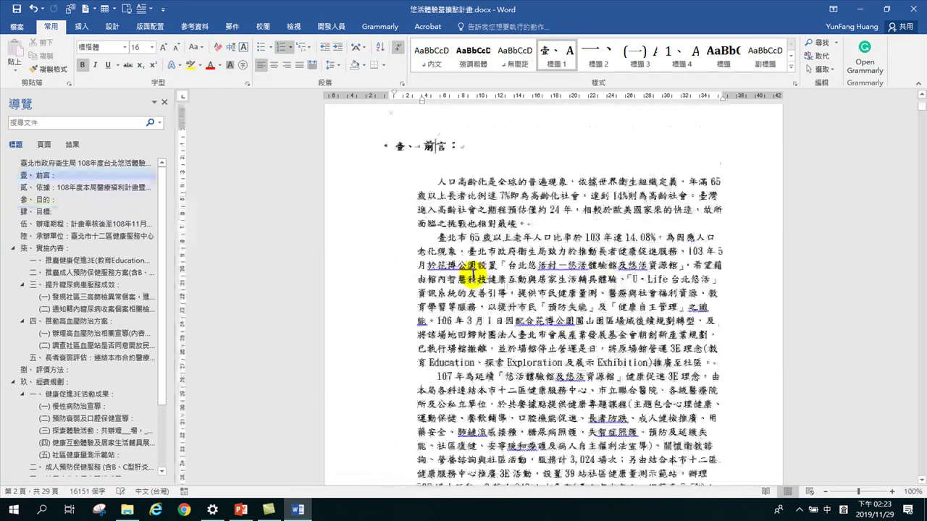
pyautogui.scroll(3, 472, 270)
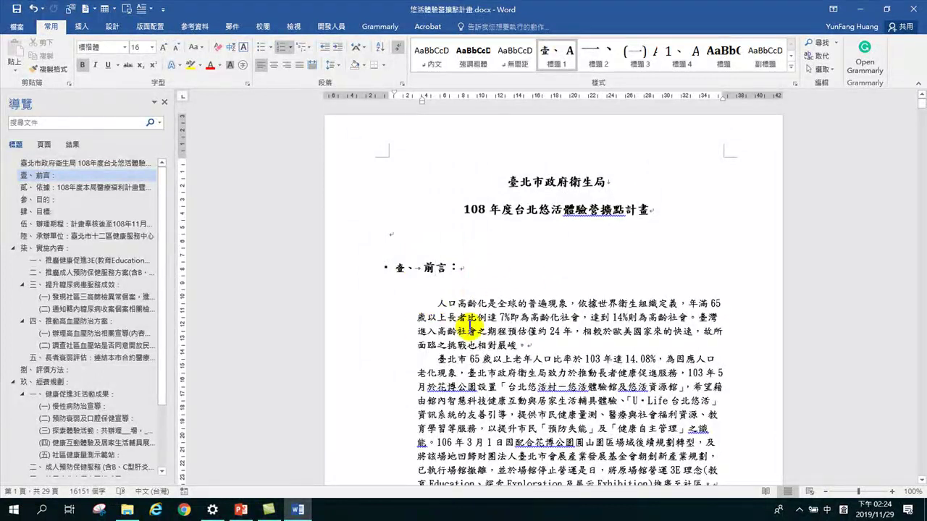
# Modify the 標題 2 style so that it is based on (無樣式)
pyautogui.click(437, 305)
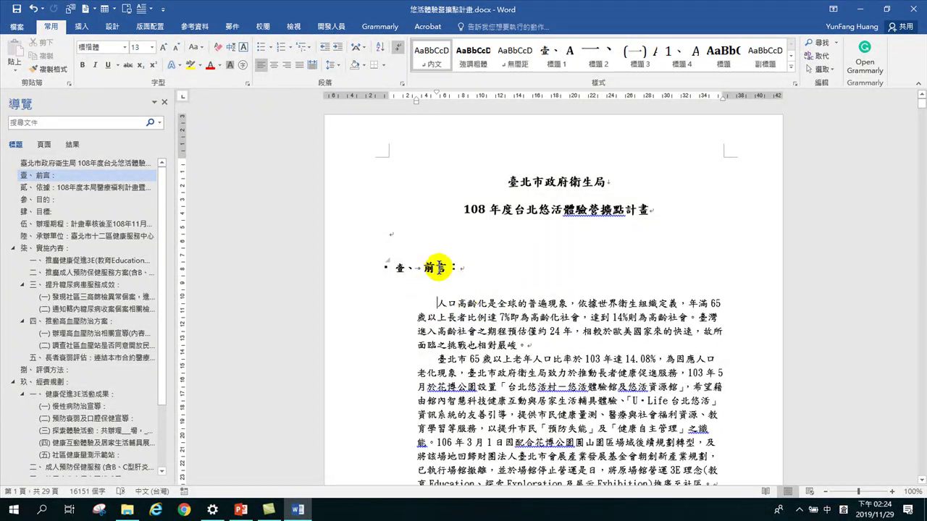
pyautogui.click(556, 57)
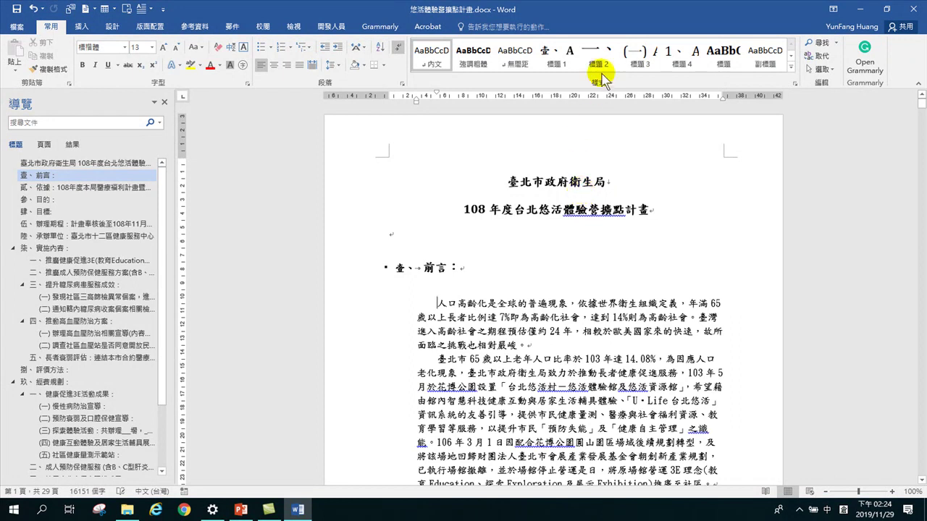
pyautogui.rightClick(593, 53)
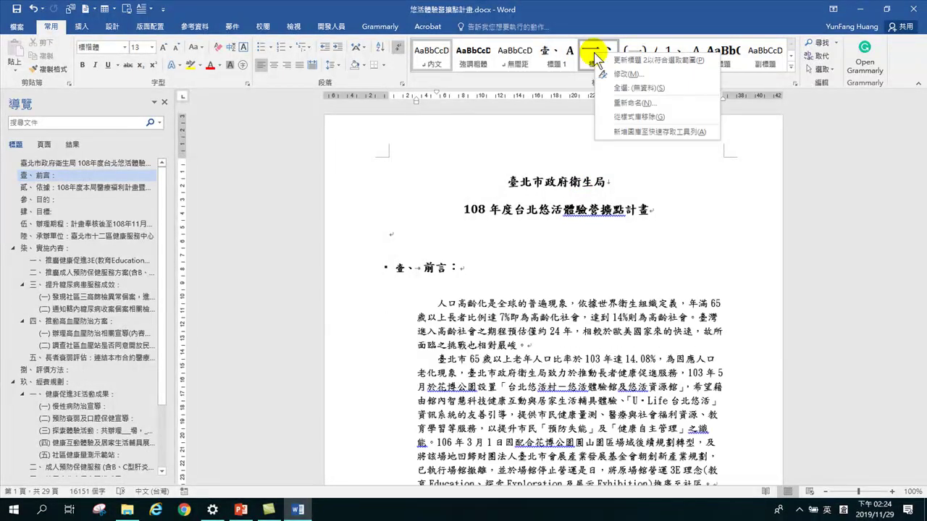
pyautogui.click(627, 75)
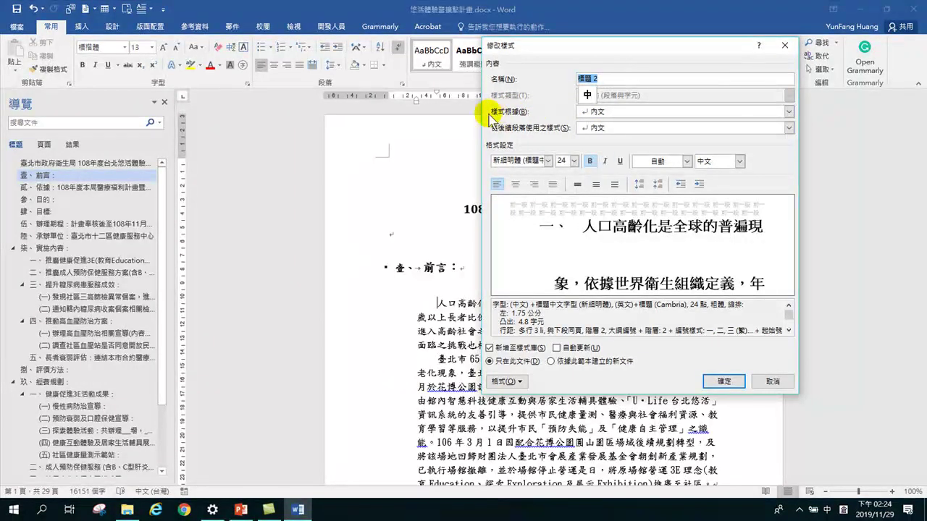
pyautogui.click(640, 116)
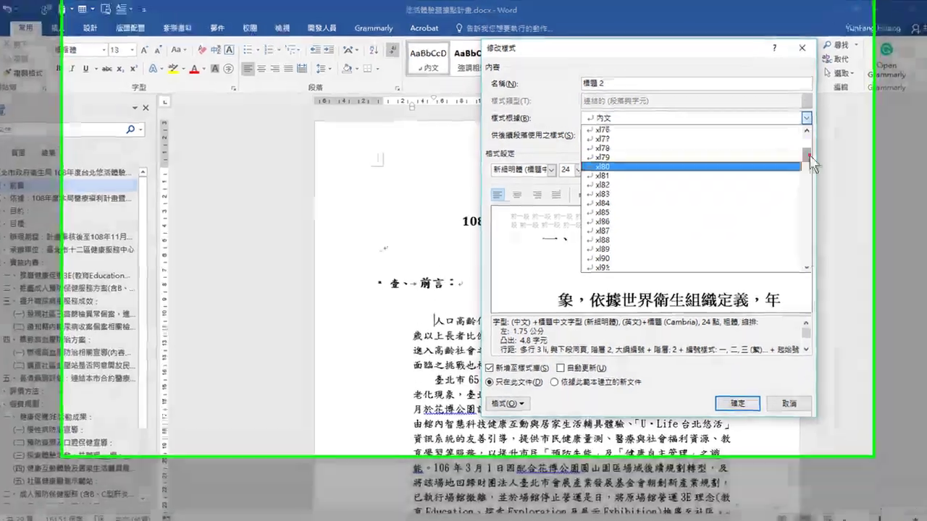
pyautogui.moveTo(810, 155); pyautogui.dragTo(804, 132)
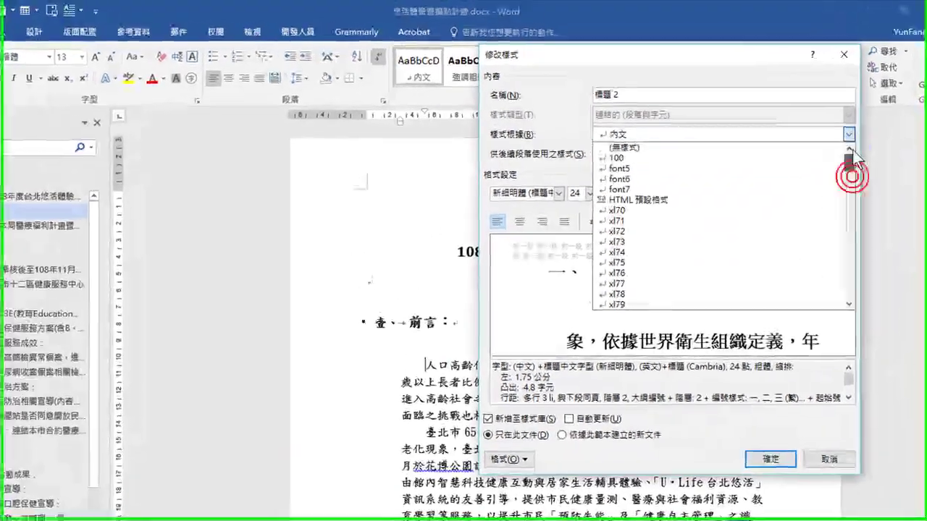
pyautogui.click(614, 128)
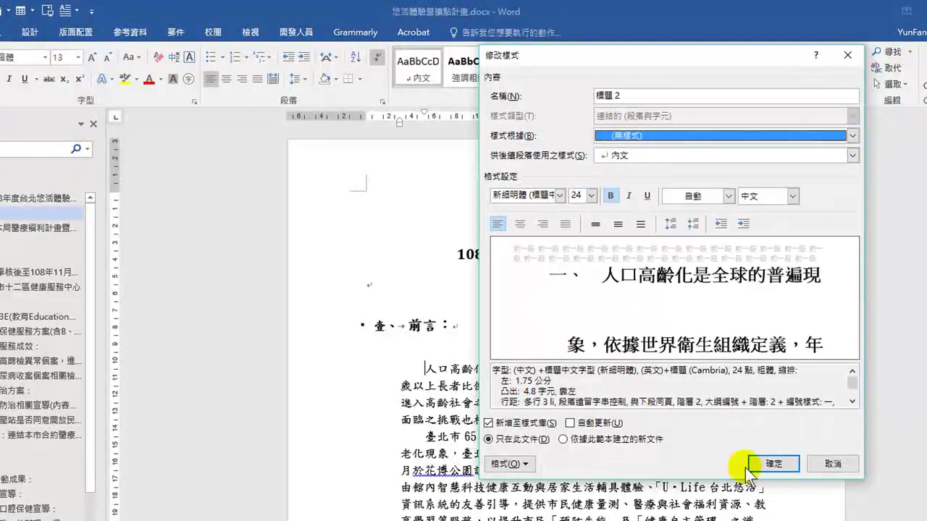
pyautogui.click(773, 463)
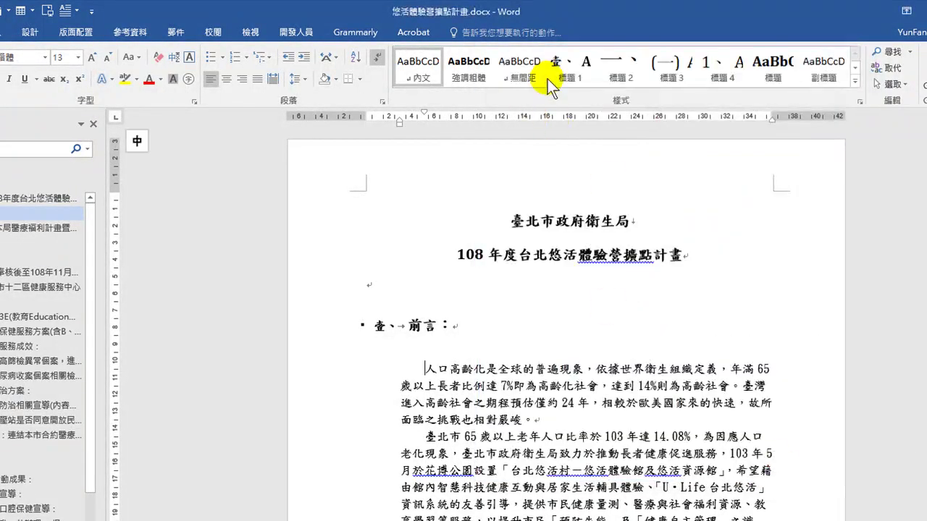
# Modify the 標題 3 style so that it is based on (無樣式)
pyautogui.rightClick(668, 66)
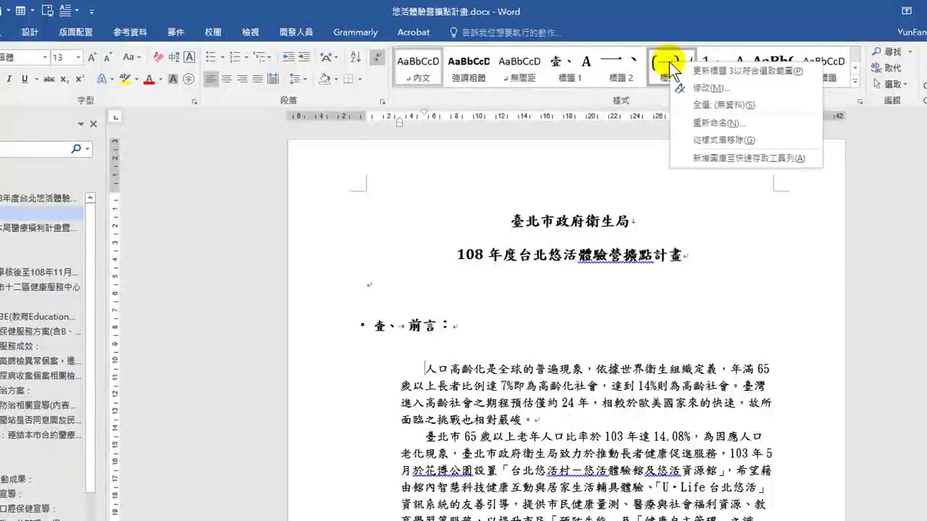
pyautogui.click(701, 87)
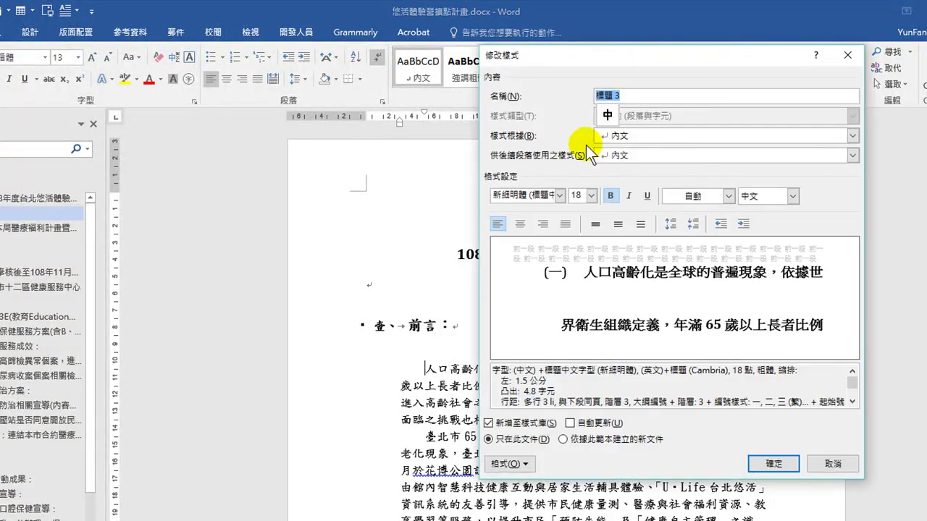
pyautogui.click(637, 134)
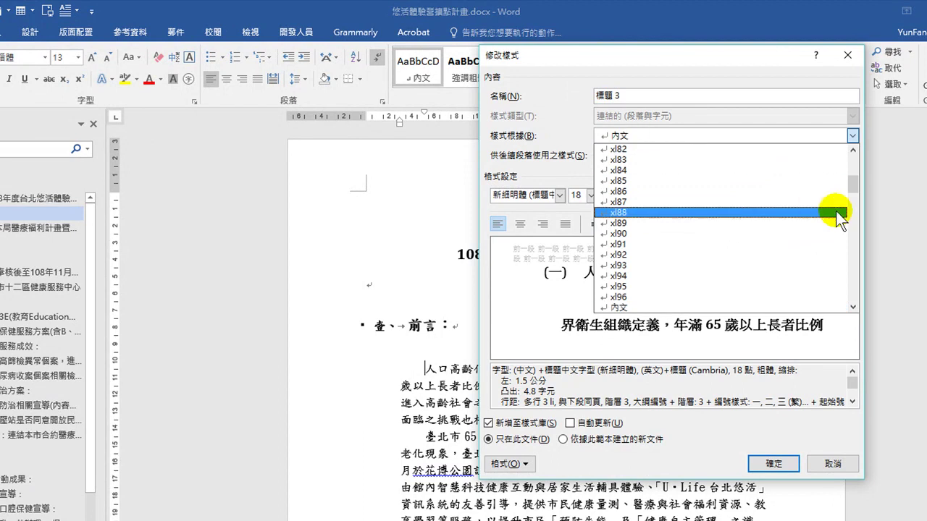
pyautogui.moveTo(855, 183); pyautogui.dragTo(855, 150)
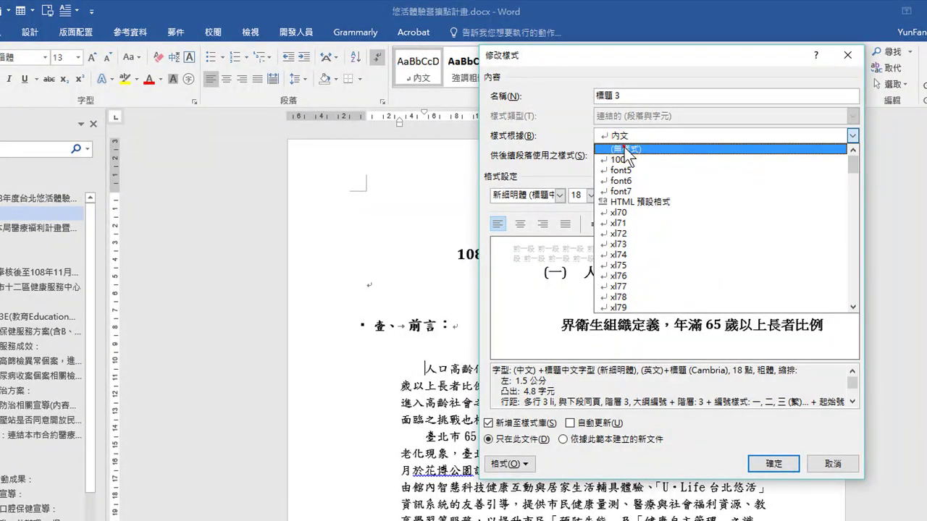
pyautogui.click(627, 149)
pyautogui.click(773, 464)
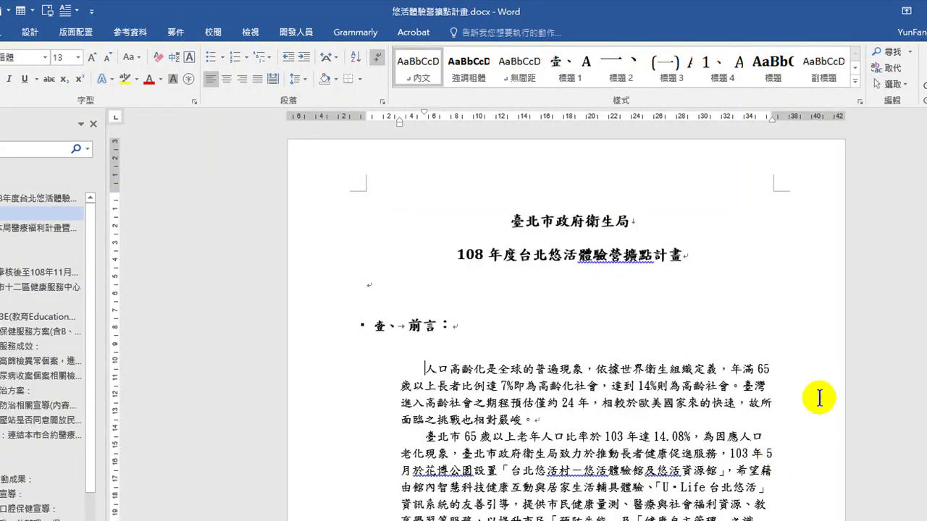
# Modify the 標題 4 style so that it is based on (無樣式)
pyautogui.rightClick(714, 70)
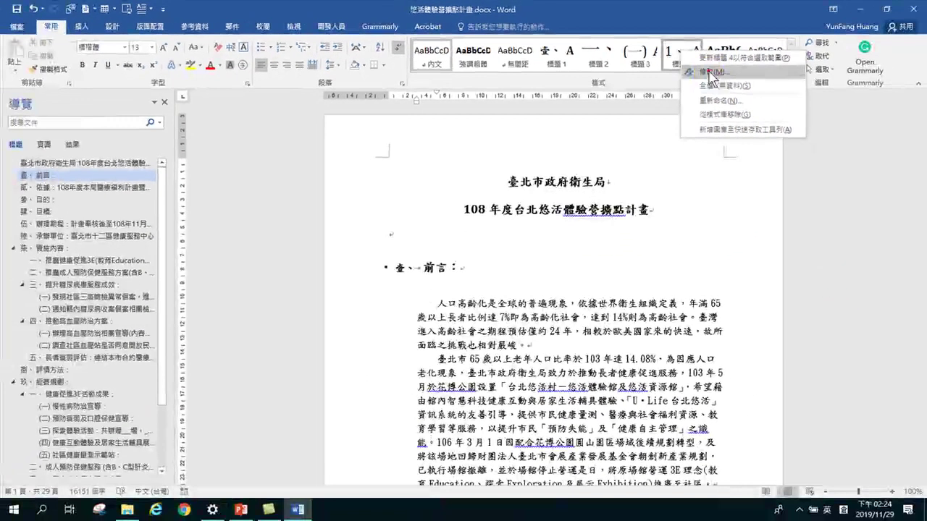
pyautogui.click(711, 72)
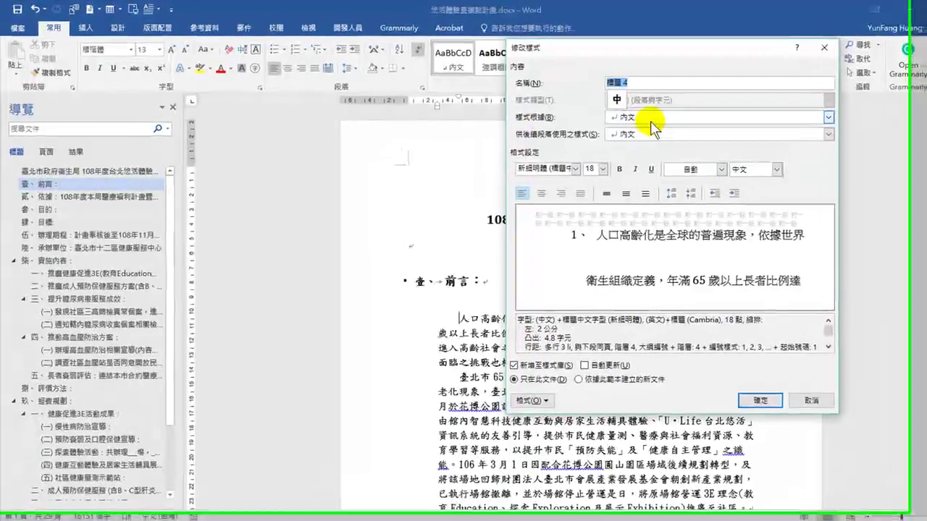
pyautogui.click(623, 113)
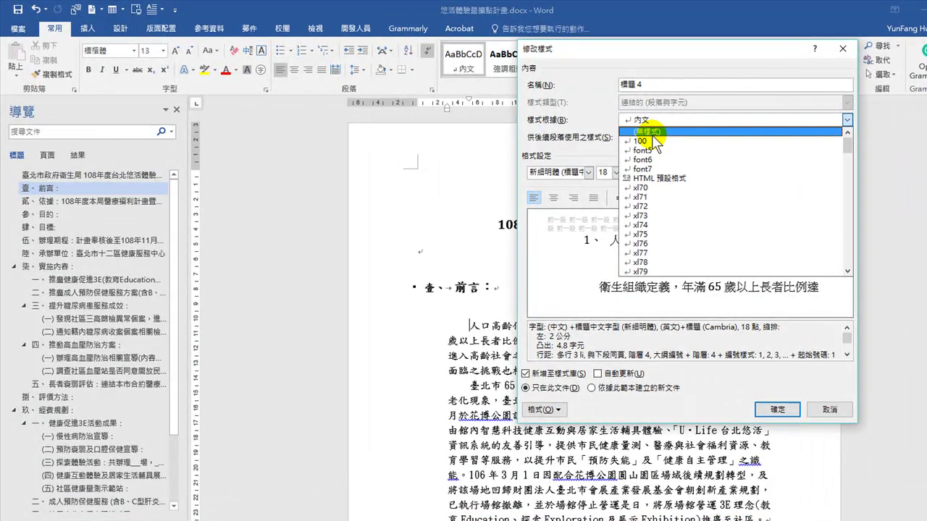
pyautogui.click(655, 131)
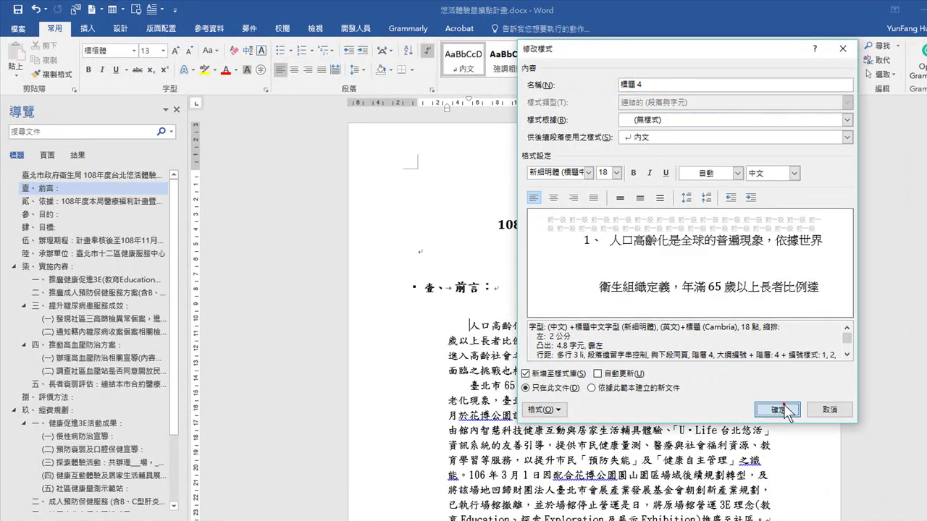
pyautogui.click(778, 409)
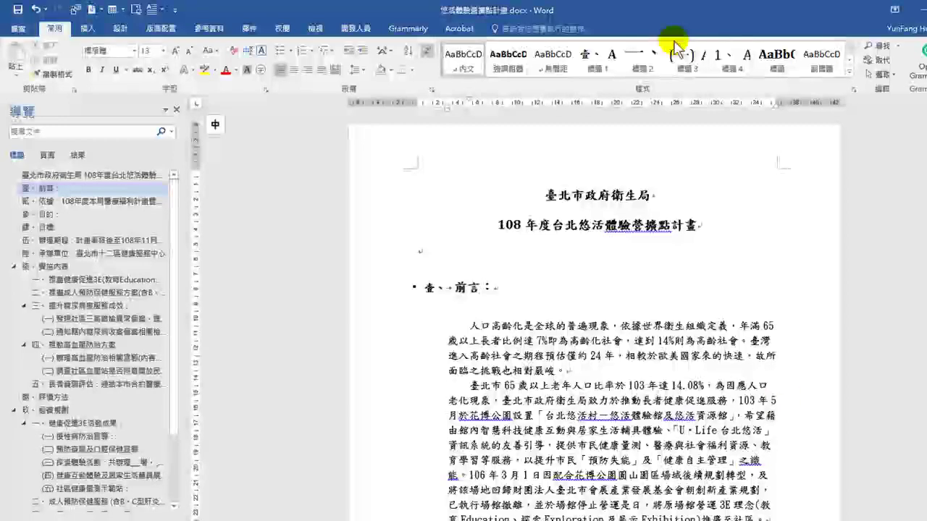
pyautogui.click(847, 61)
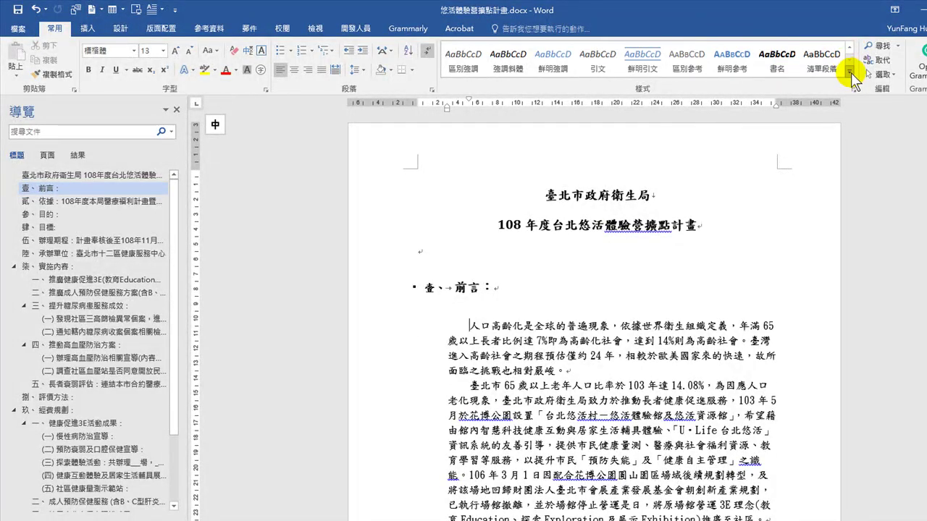
pyautogui.click(851, 72)
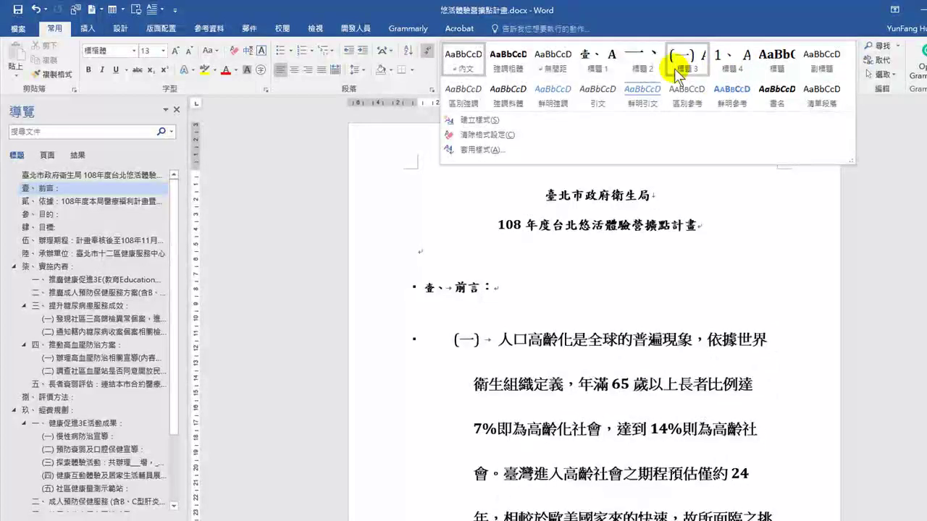
pyautogui.click(783, 271)
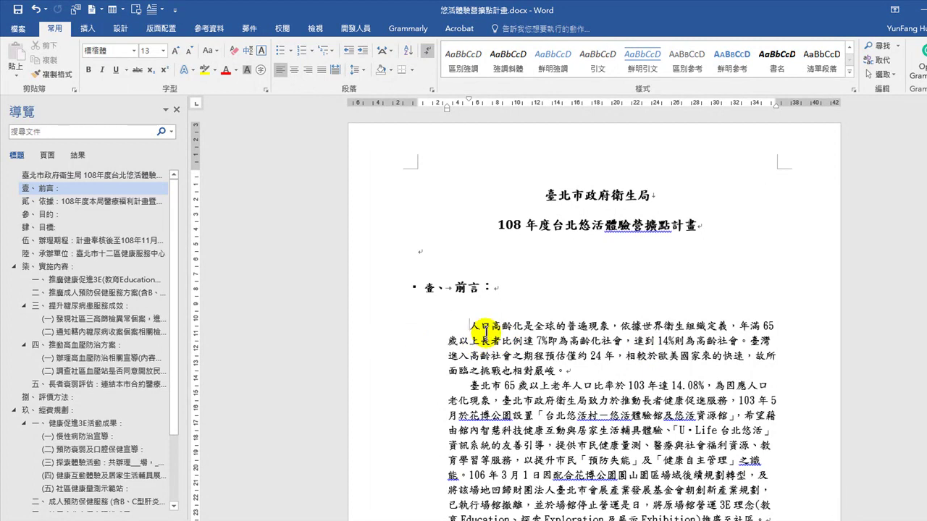
# Update the 內文 style to match the formatting of the first body paragraph under the heading 前言
pyautogui.moveTo(472, 326); pyautogui.dragTo(565, 373)
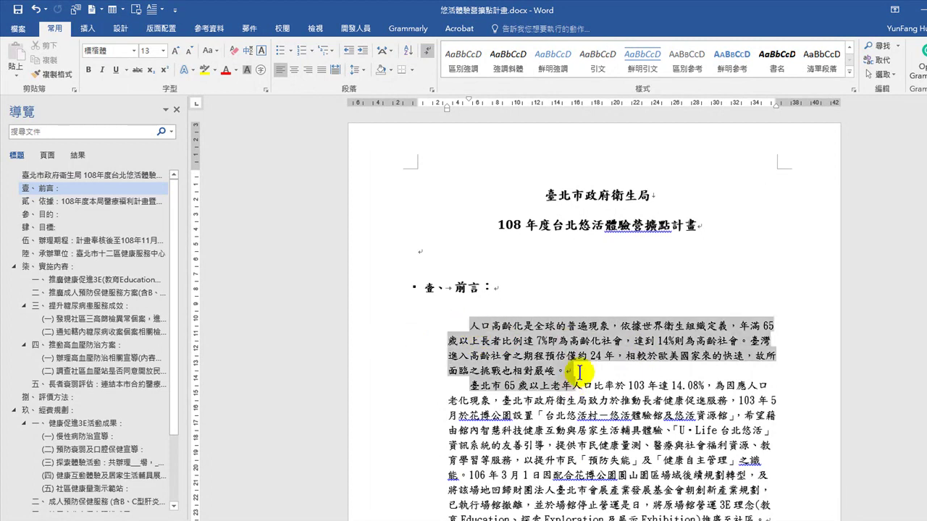
pyautogui.click(483, 331)
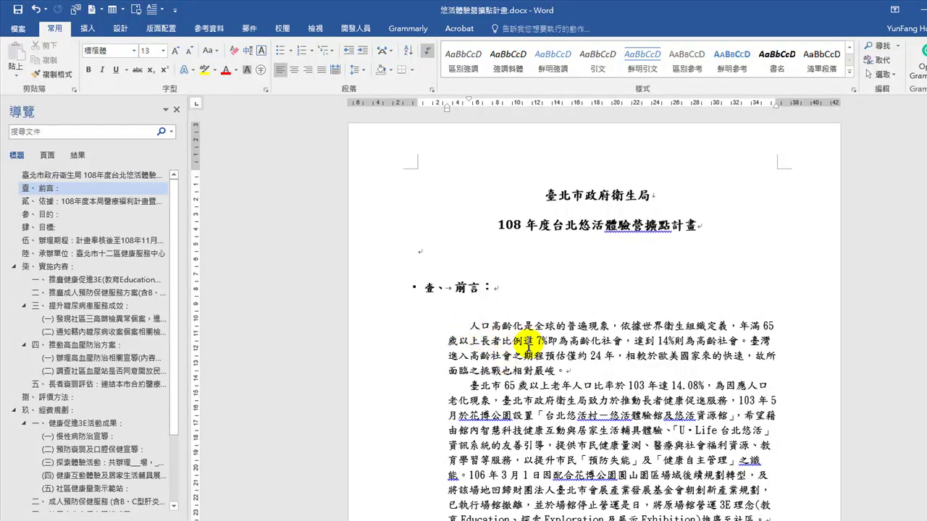
pyautogui.doubleClick(381, 326)
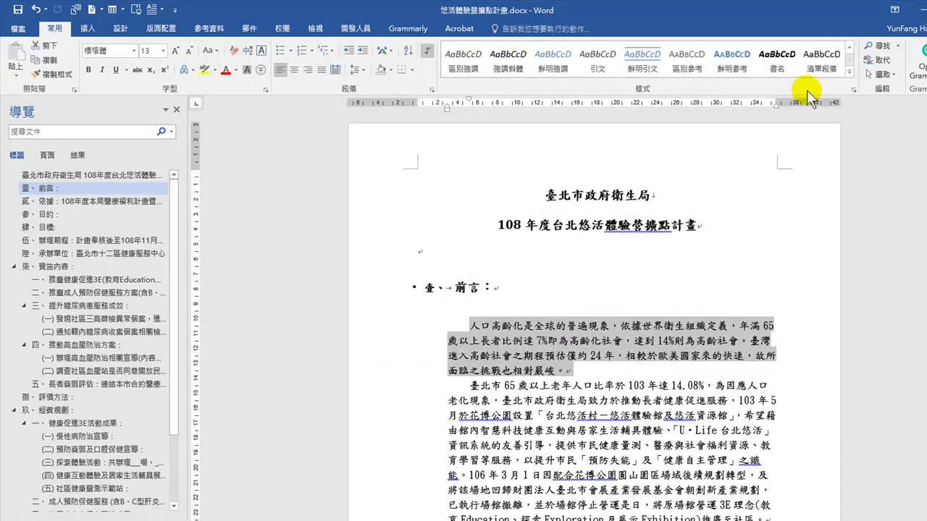
pyautogui.click(849, 46)
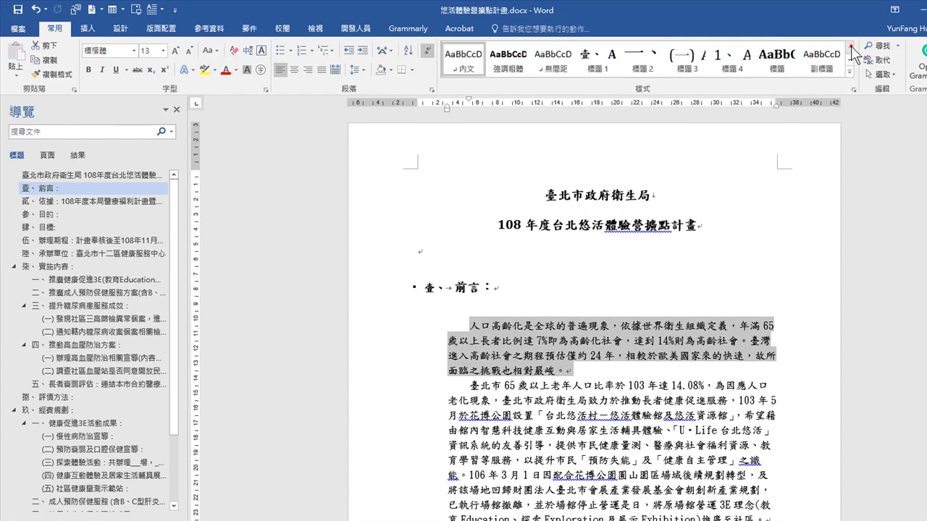
pyautogui.rightClick(461, 54)
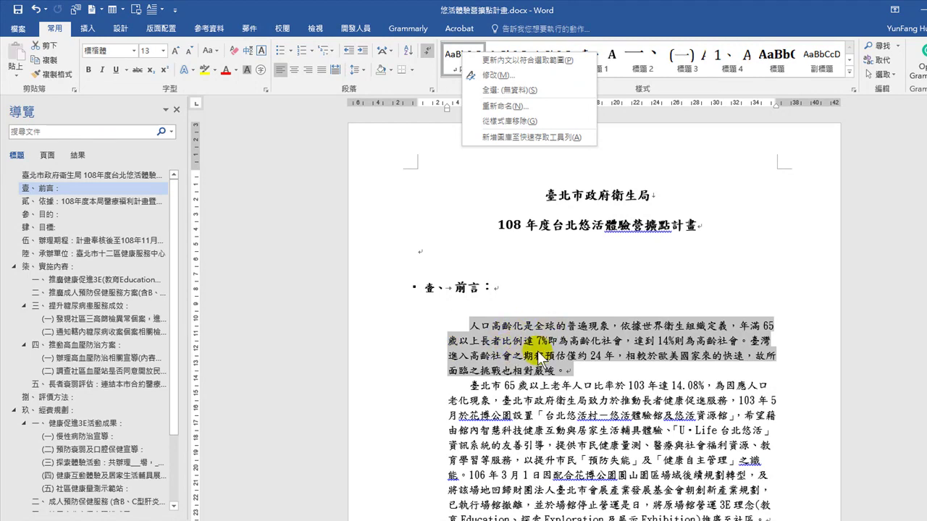
pyautogui.click(496, 61)
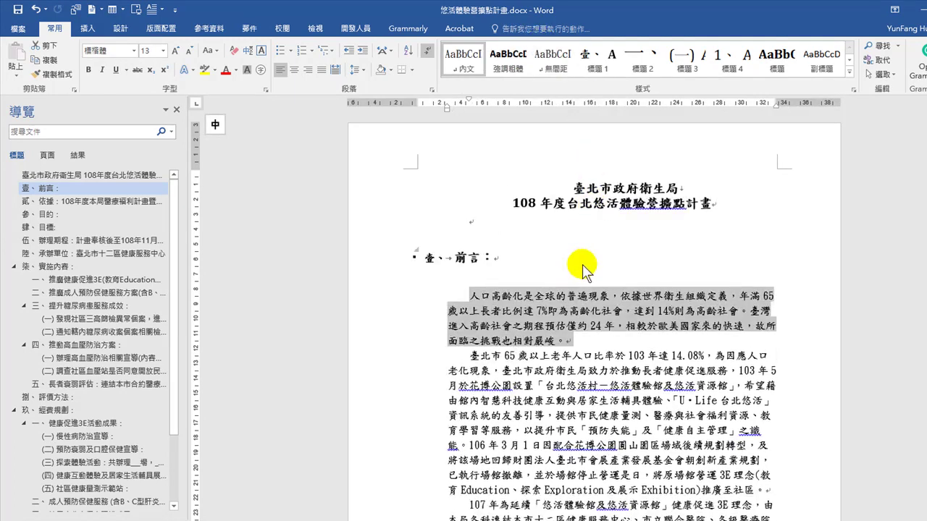
# Apply the 內文 style to the remaining 前言 body paragraphs, from 臺北市 65 歲以上 through 健康老化之目的
pyautogui.click(542, 344)
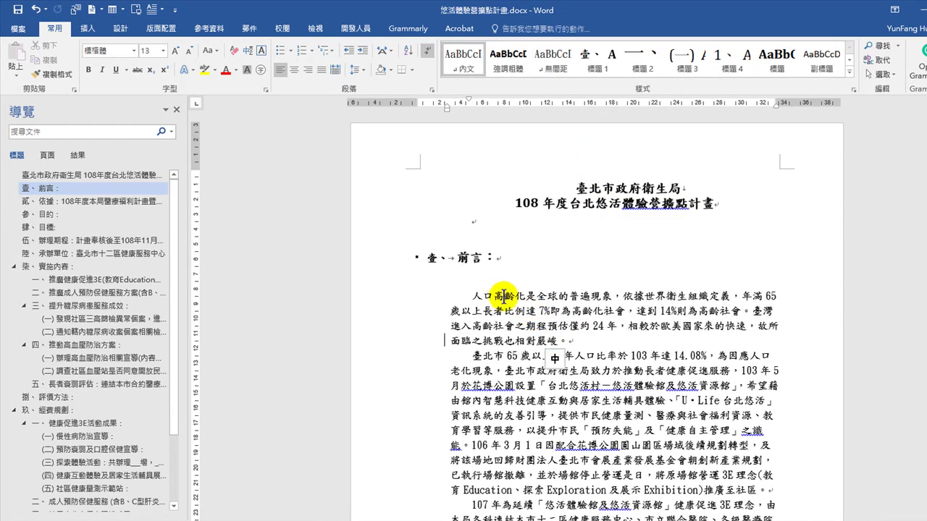
pyautogui.click(472, 295)
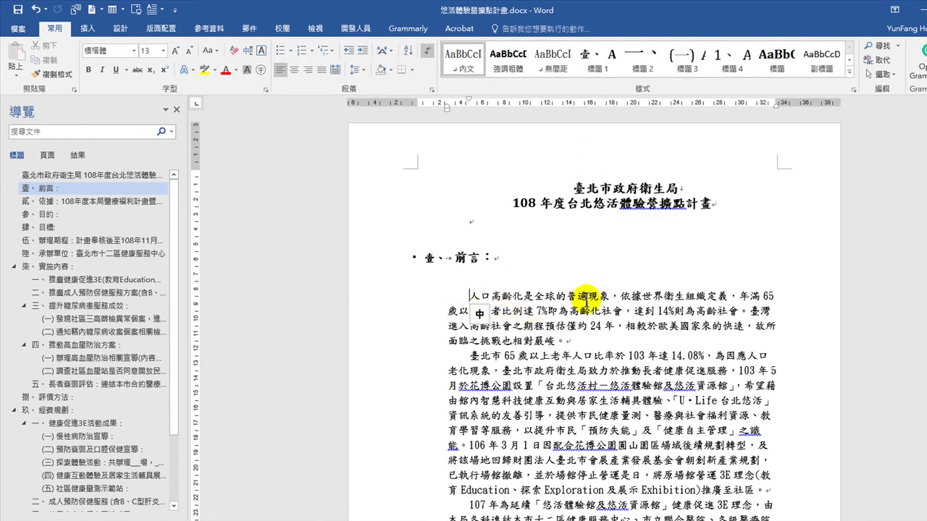
pyautogui.scroll(-3, 511, 362)
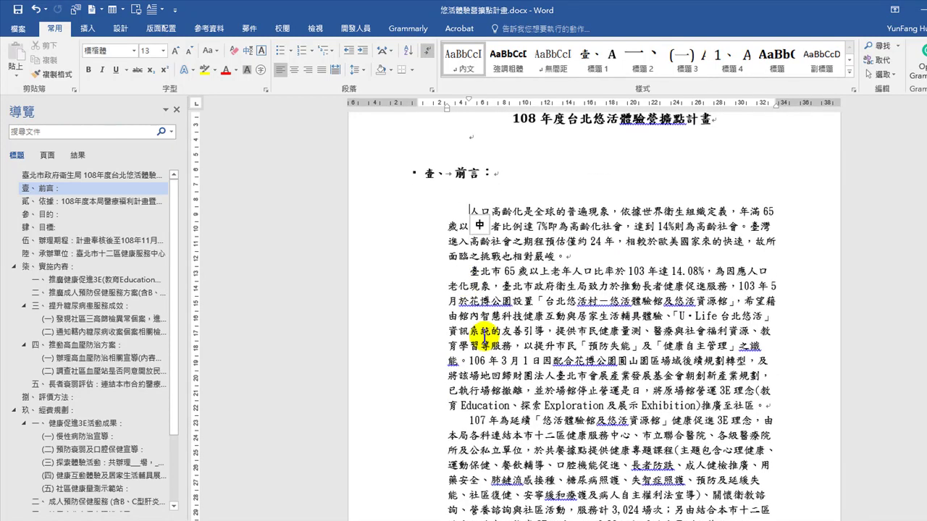
pyautogui.click(469, 258)
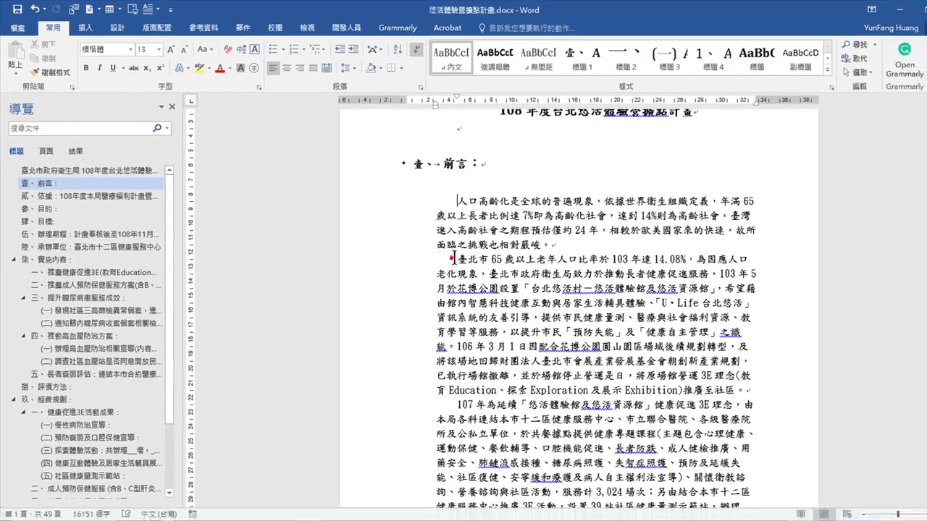
pyautogui.moveTo(455, 258); pyautogui.dragTo(621, 310)
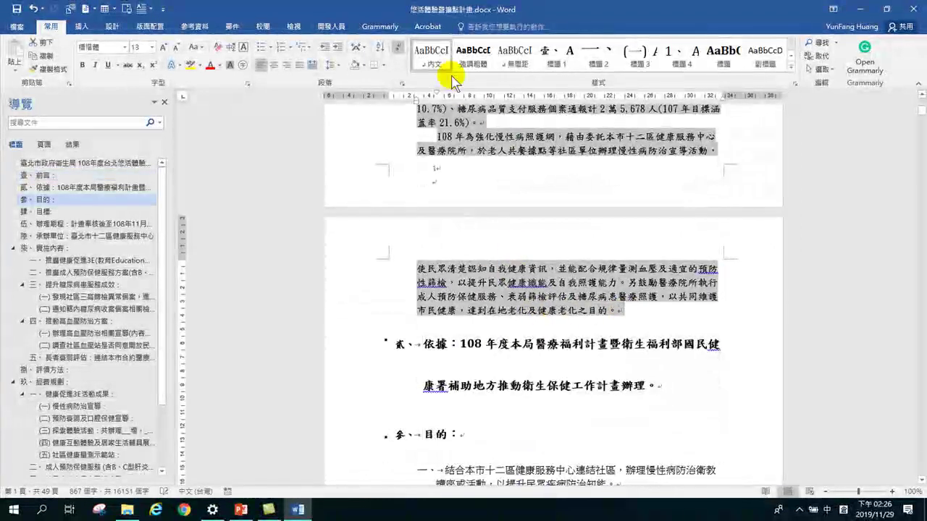
pyautogui.click(434, 52)
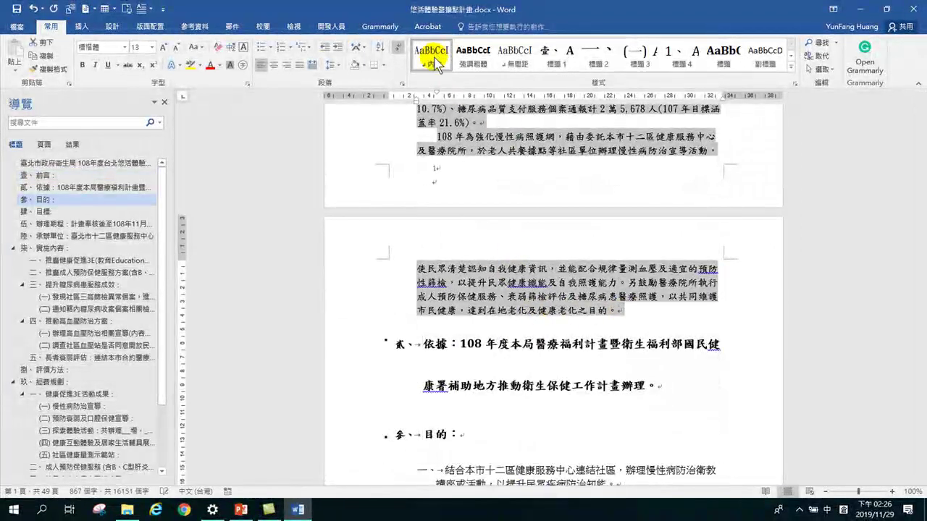
# Split the 依據 heading after its colon and apply the 內文 style to the new paragraph starting with 108 年度
pyautogui.click(459, 348)
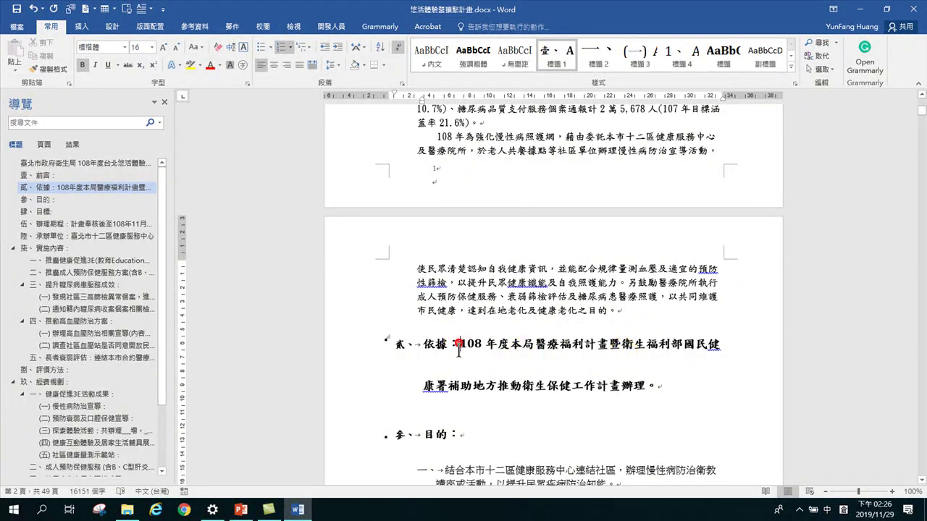
pyautogui.press('Return')
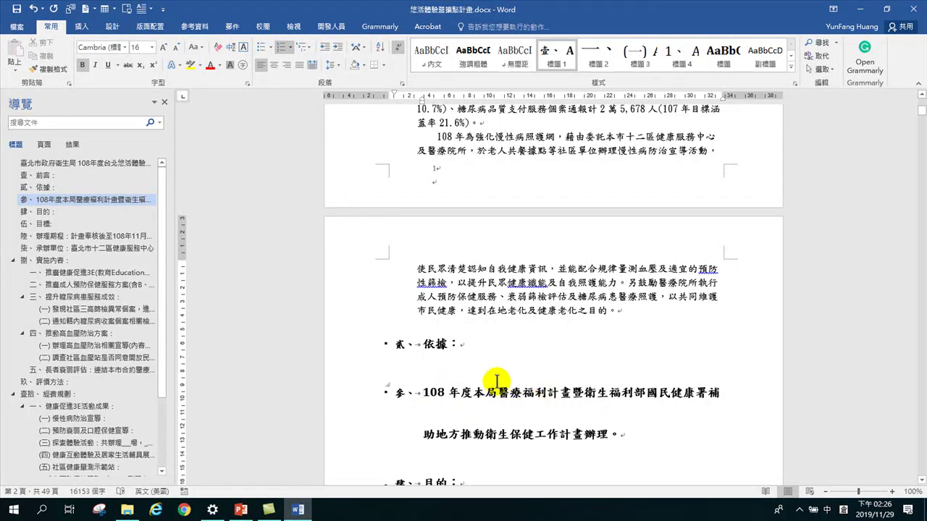
pyautogui.click(433, 53)
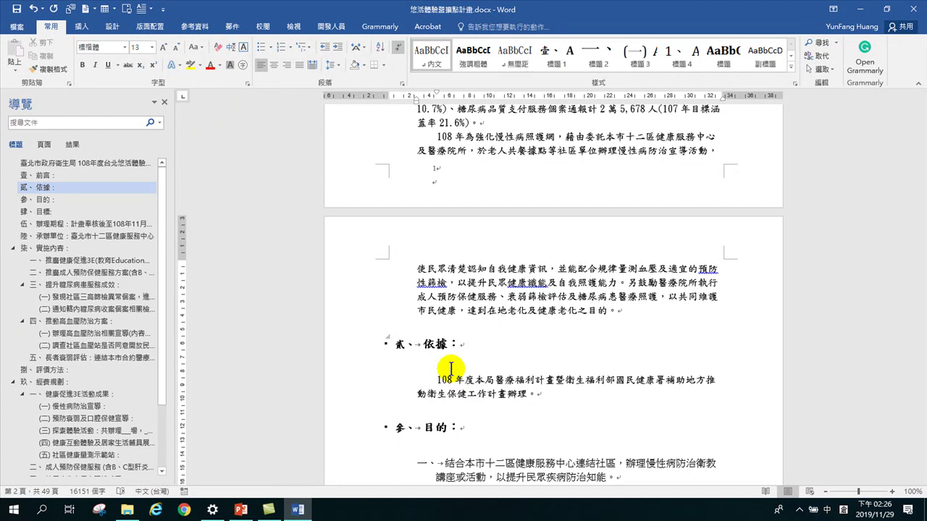
# Select the four list items under the heading 目的 and examine the definition of the 清單段落 style in the full style list
pyautogui.scroll(-3, 450, 369)
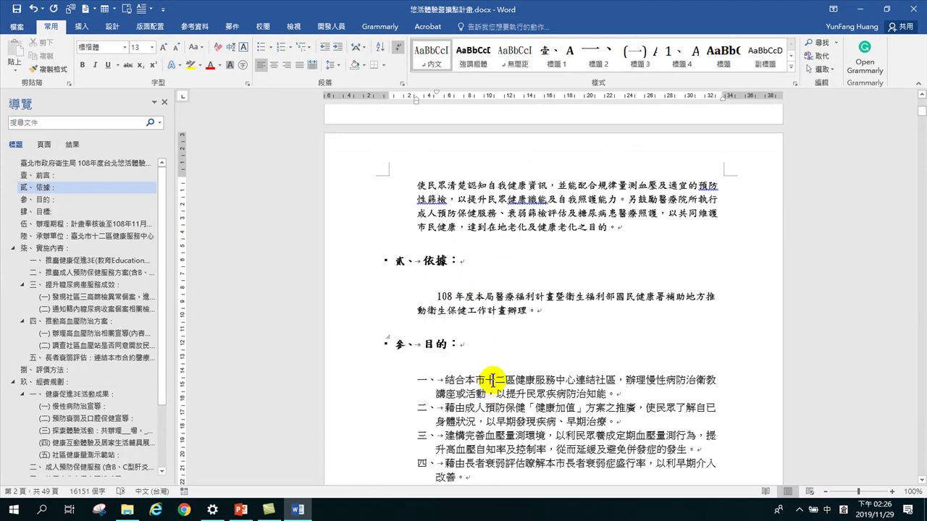
pyautogui.scroll(-4, 490, 379)
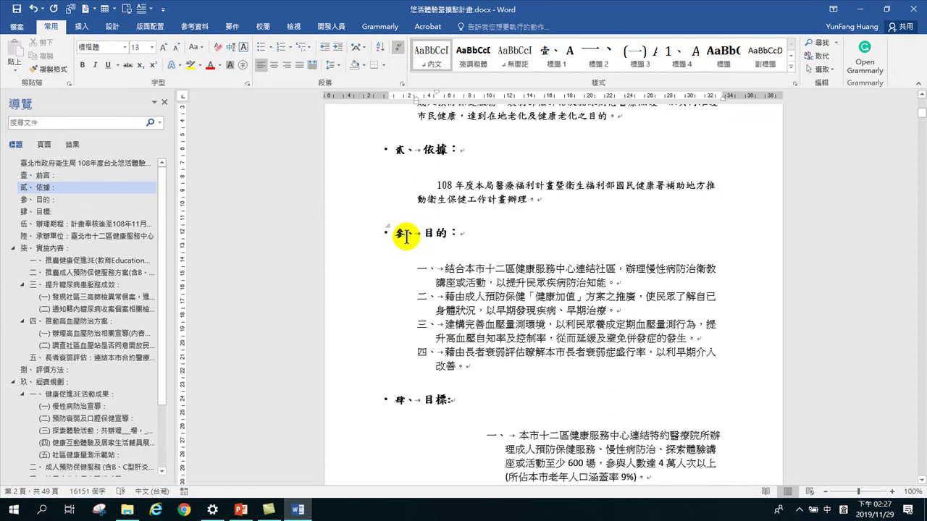
pyautogui.moveTo(361, 262); pyautogui.dragTo(372, 369)
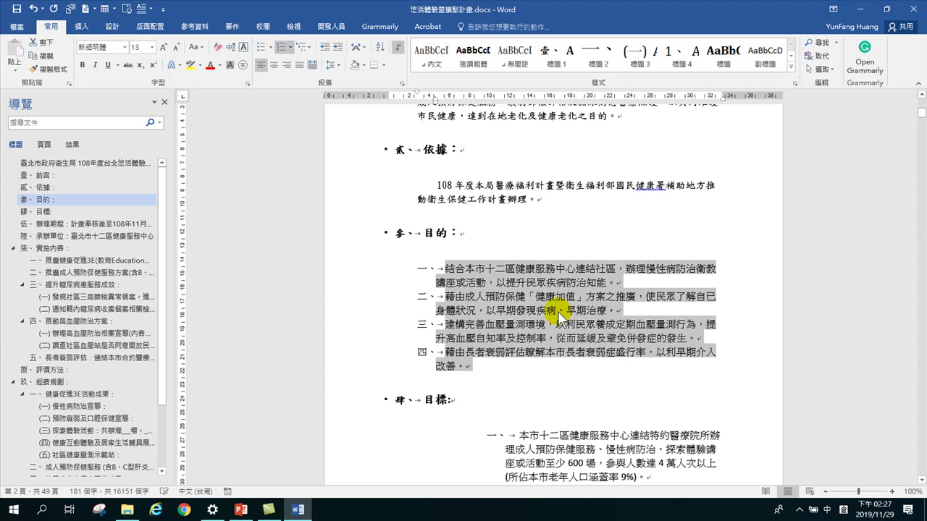
pyautogui.click(795, 85)
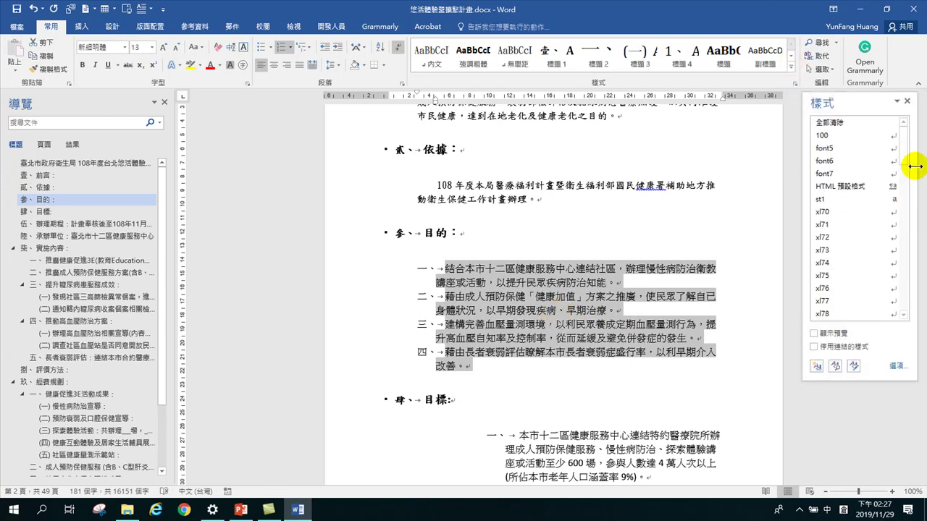
pyautogui.moveTo(905, 150); pyautogui.dragTo(909, 194)
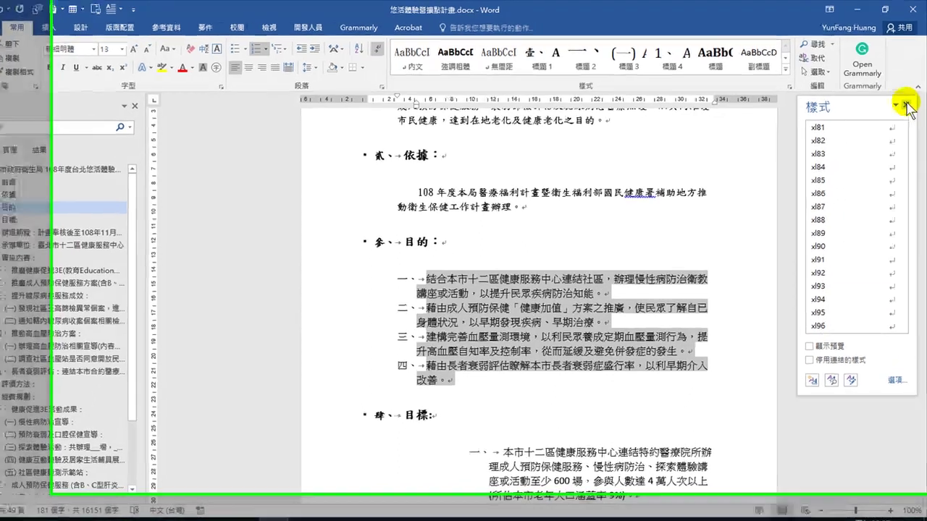
pyautogui.click(907, 101)
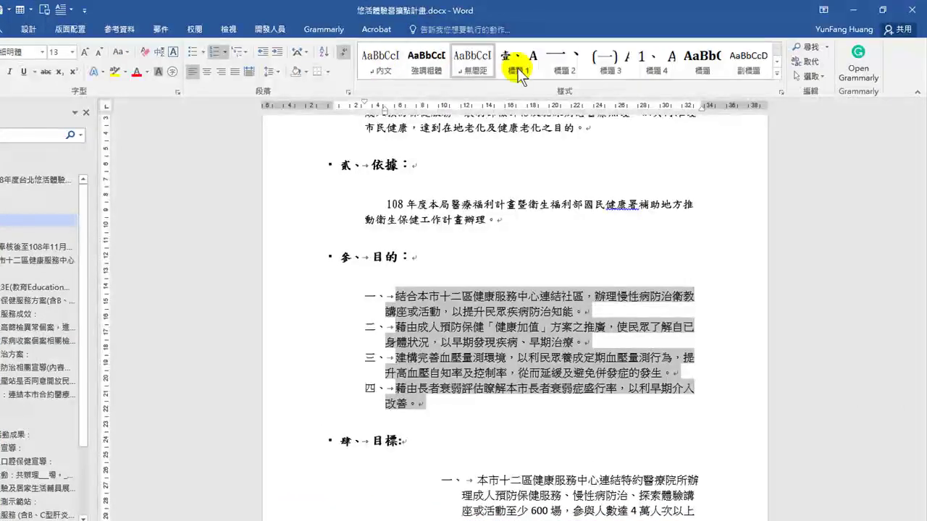
pyautogui.click(775, 62)
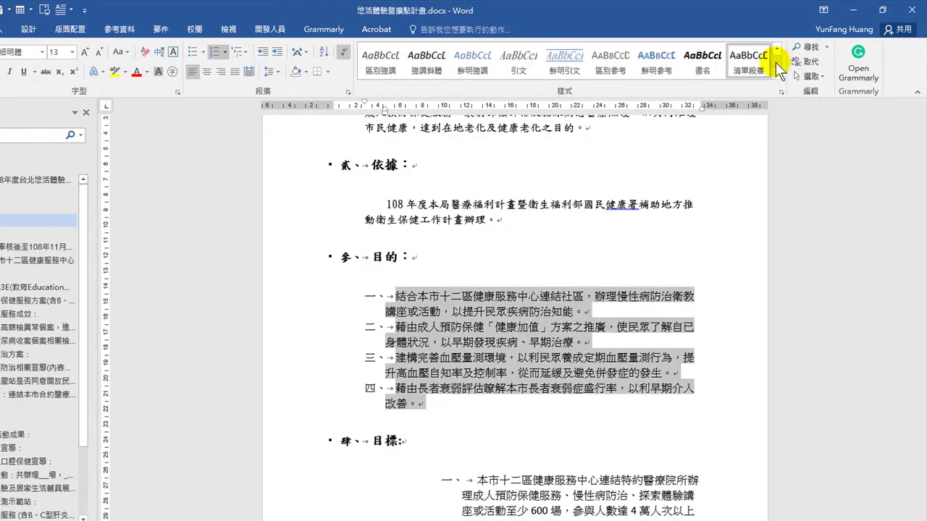
pyautogui.click(777, 50)
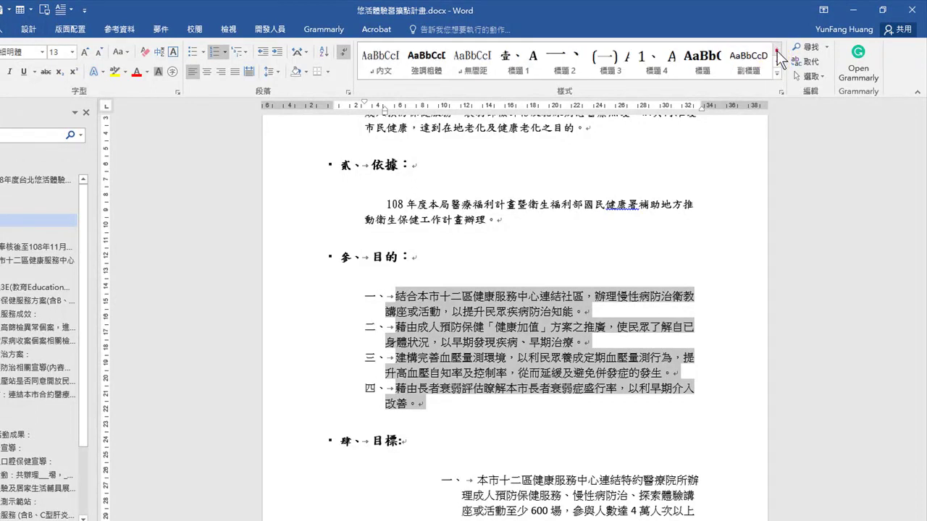
pyautogui.click(779, 91)
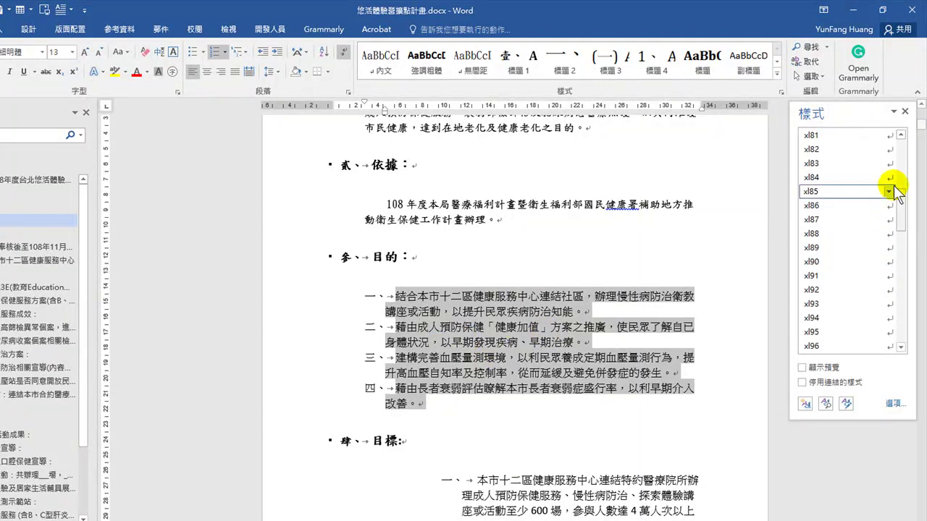
pyautogui.moveTo(901, 210); pyautogui.dragTo(922, 335)
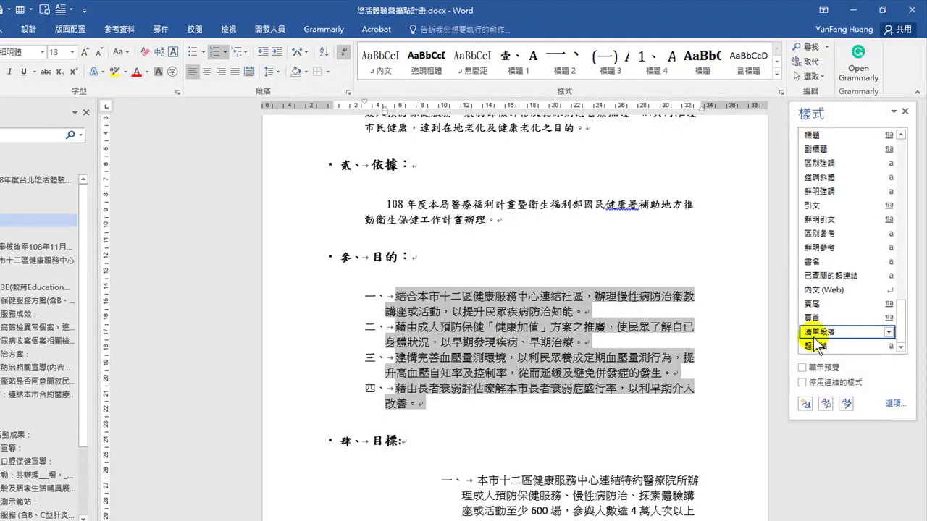
pyautogui.moveTo(813, 335)
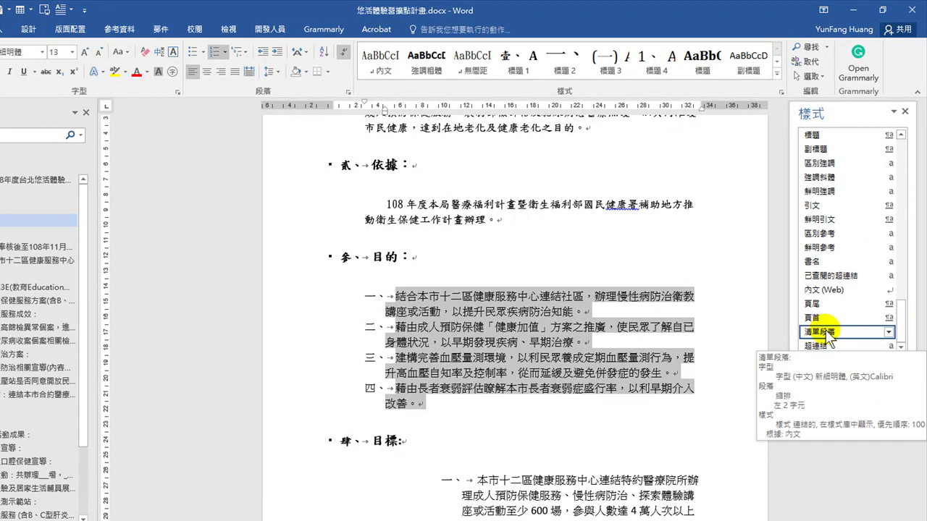
pyautogui.moveTo(834, 304)
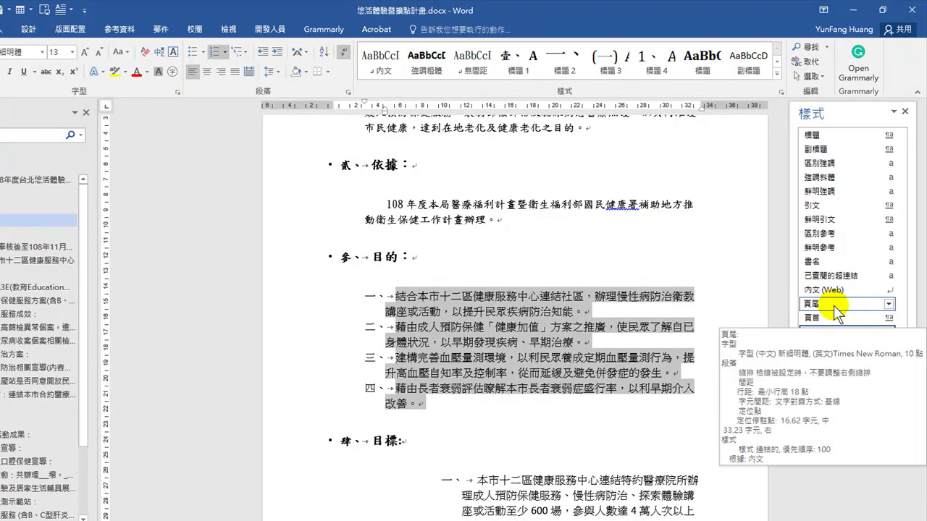
pyautogui.click(418, 371)
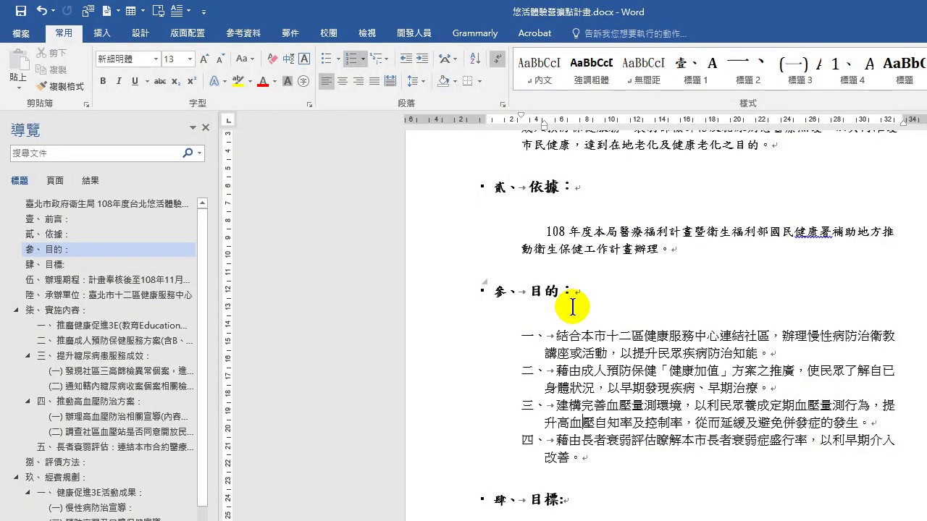
# Apply the 清單段落 style to all list items under the heading 目標
pyautogui.scroll(-3, 619, 298)
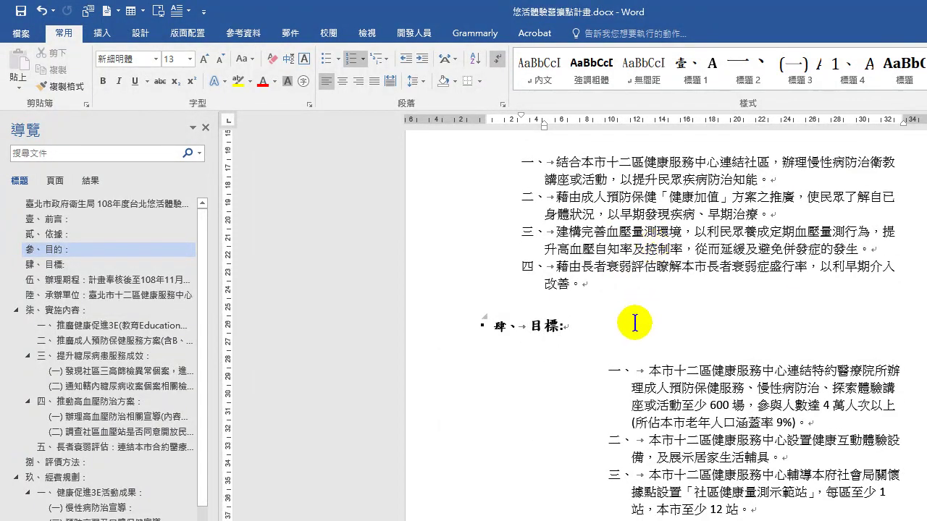
pyautogui.scroll(-2, 633, 322)
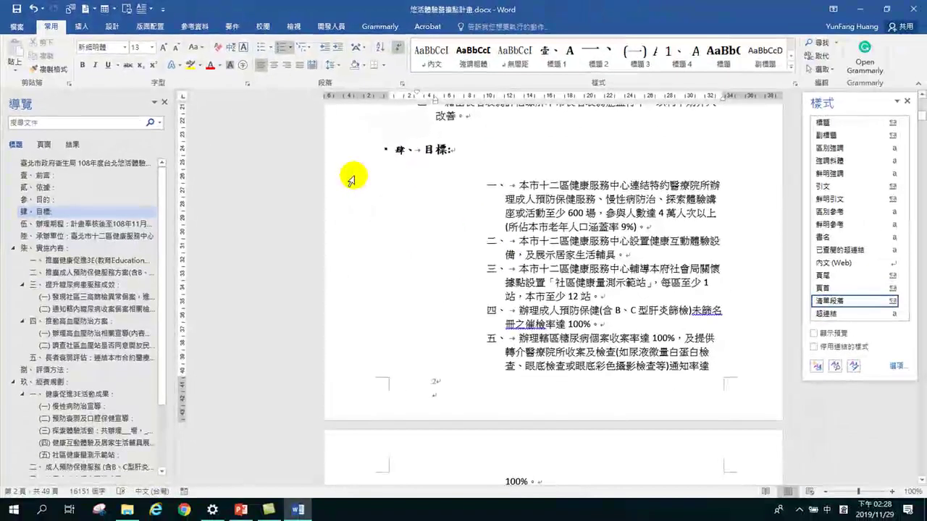
pyautogui.moveTo(440, 221); pyautogui.dragTo(449, 284)
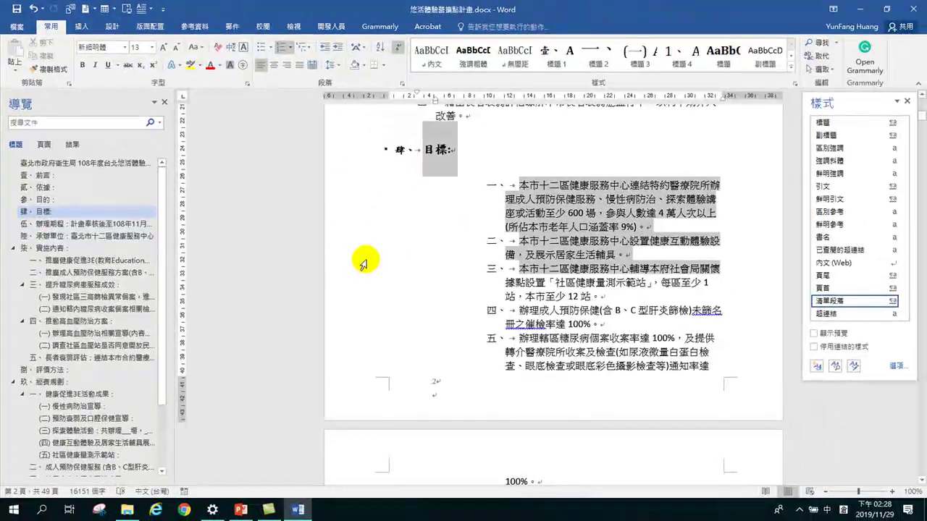
pyautogui.click(524, 212)
pyautogui.scroll(3, 516, 239)
pyautogui.scroll(-4, 511, 249)
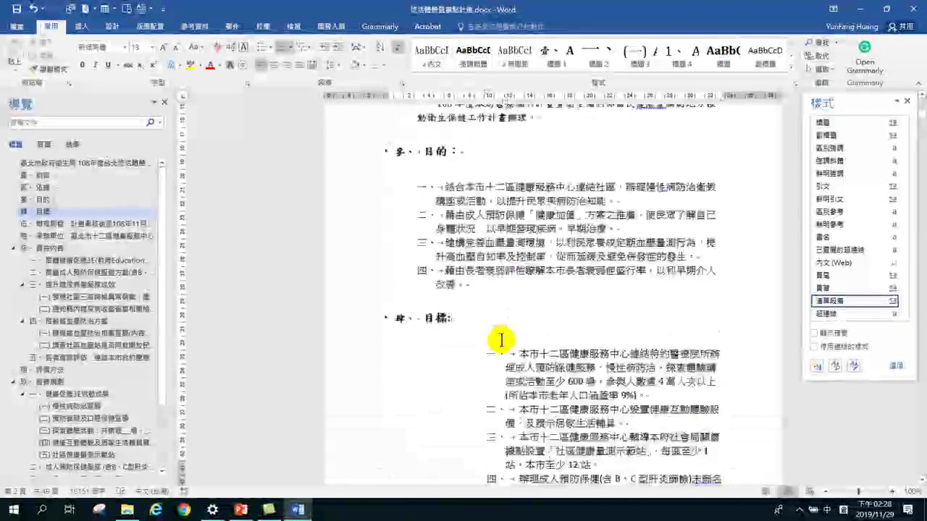
pyautogui.scroll(1, 537, 245)
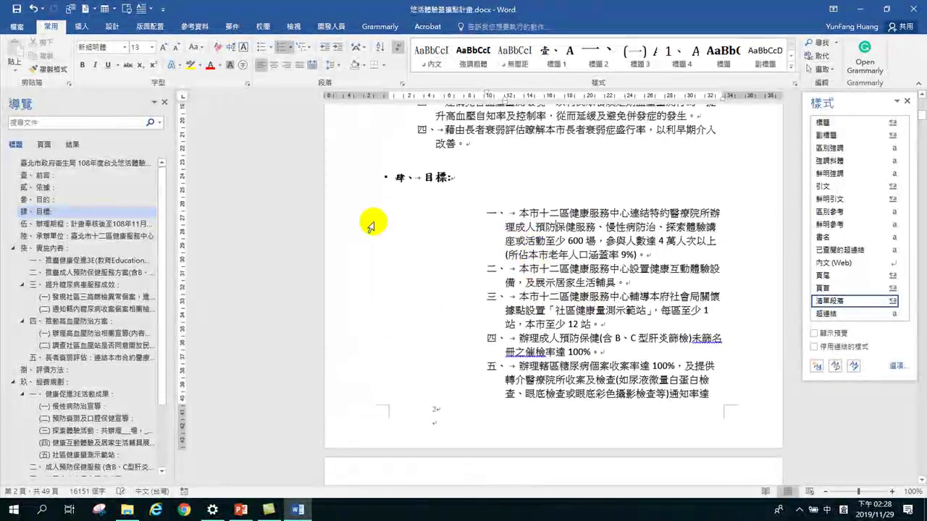
pyautogui.moveTo(351, 211); pyautogui.dragTo(501, 314)
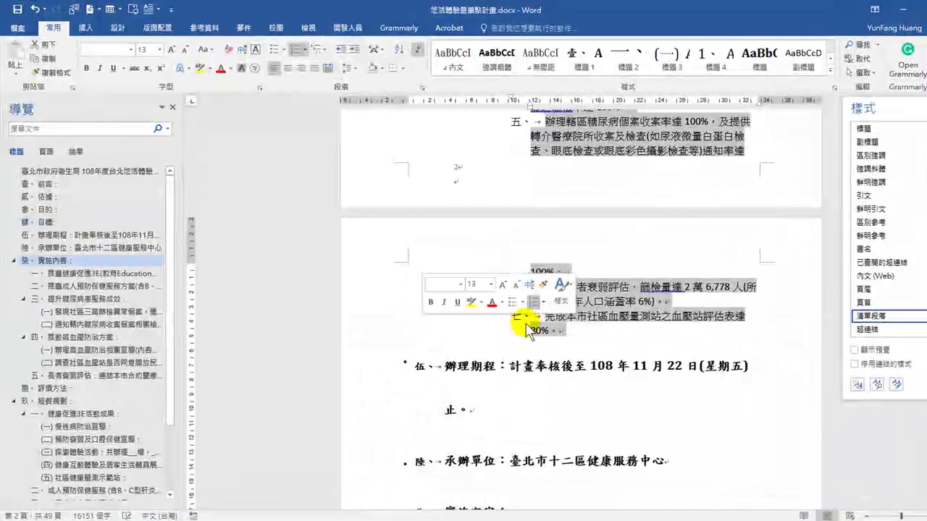
pyautogui.click(874, 319)
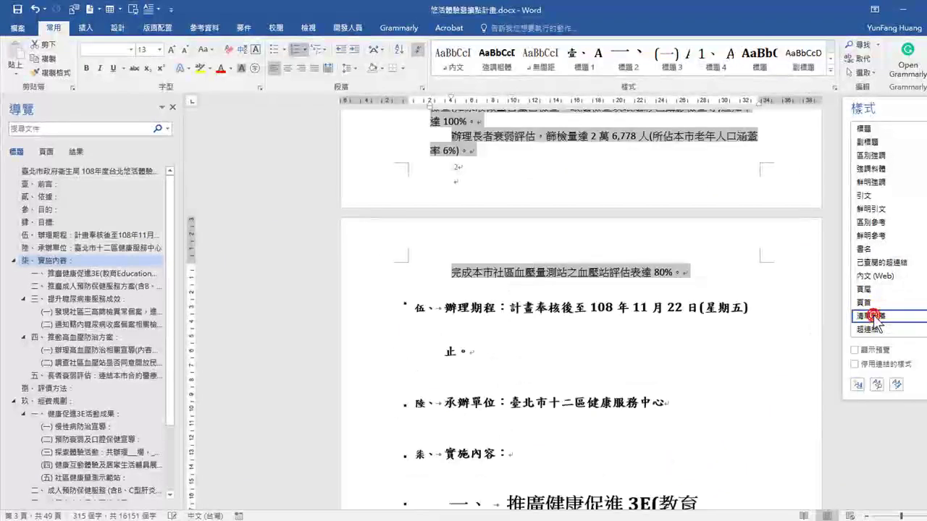
pyautogui.scroll(4, 517, 293)
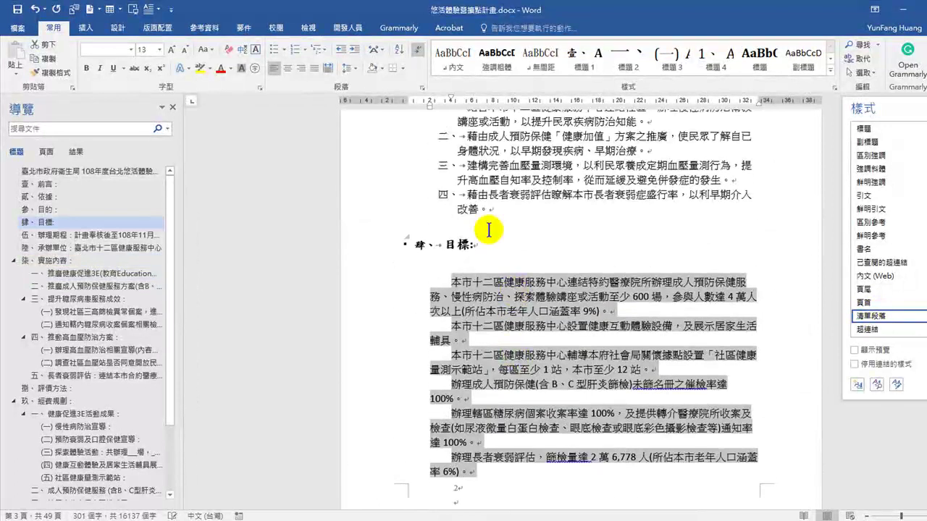
pyautogui.click(878, 316)
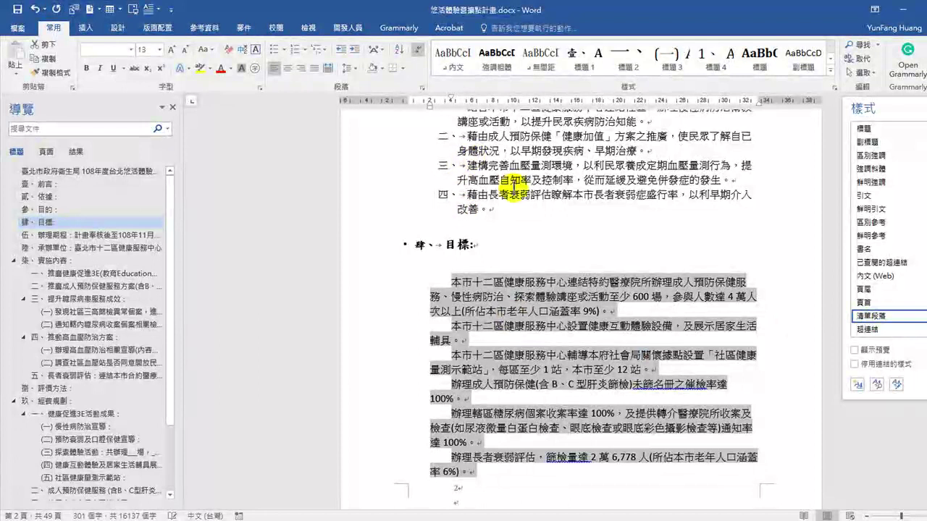
# Update the 清單段落 style to match the formatting of the first list item under the heading 目的
pyautogui.scroll(3, 518, 176)
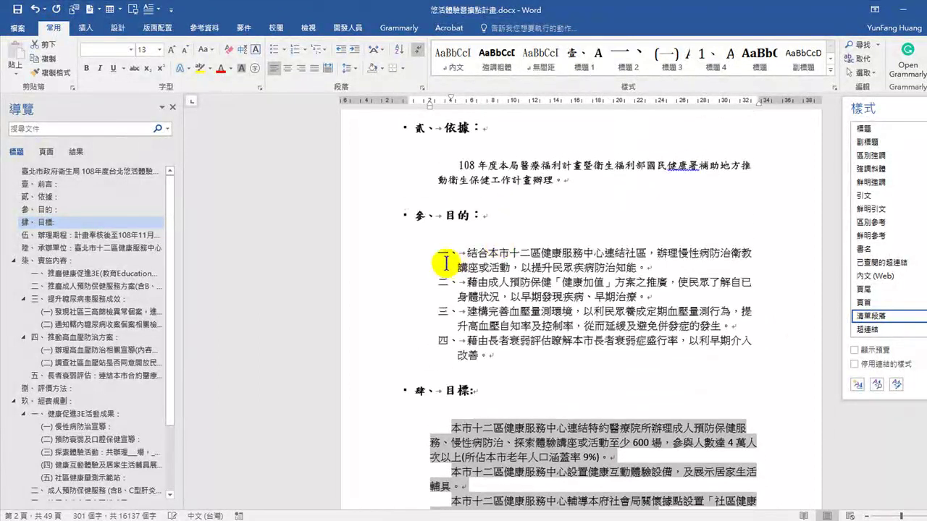
pyautogui.moveTo(360, 254); pyautogui.dragTo(656, 268)
pyautogui.click(492, 253)
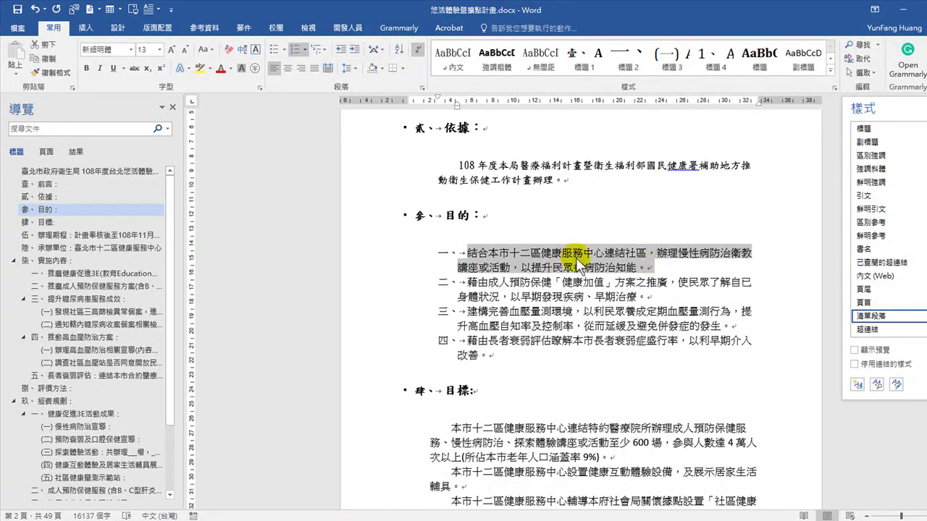
pyautogui.rightClick(883, 316)
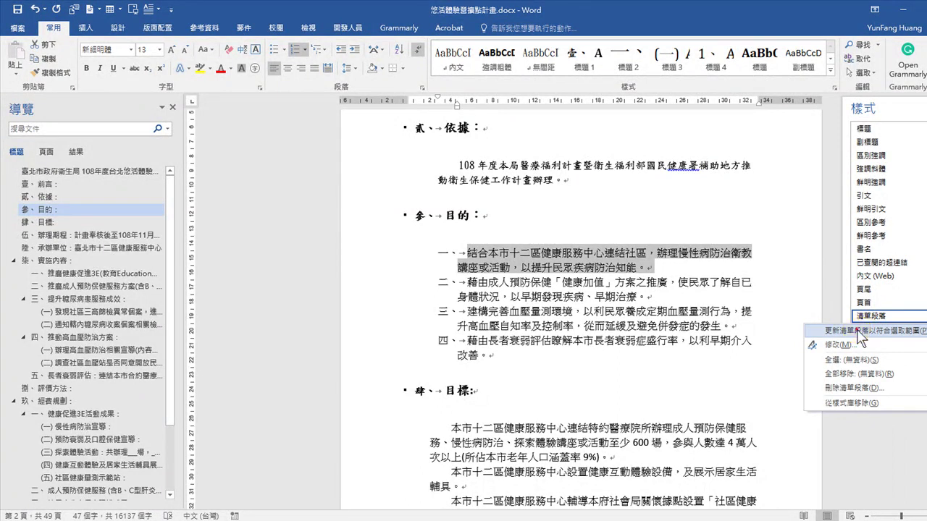
pyautogui.click(859, 330)
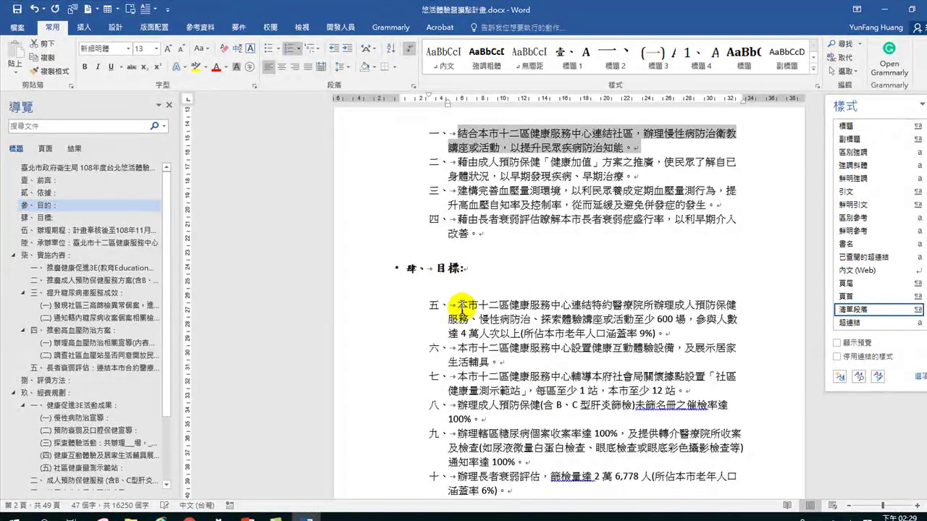
# Restart the numbering of the list under the heading 目標 at 一
pyautogui.rightClick(433, 305)
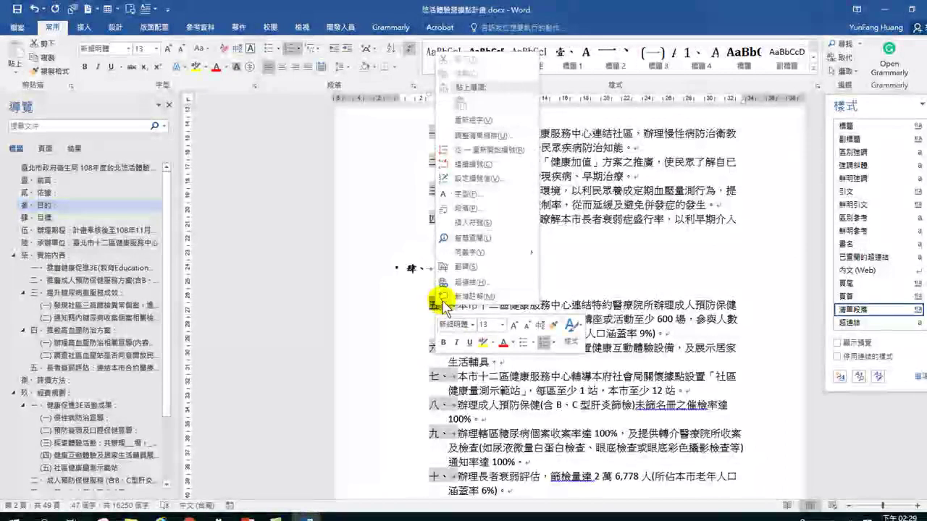
pyautogui.click(443, 305)
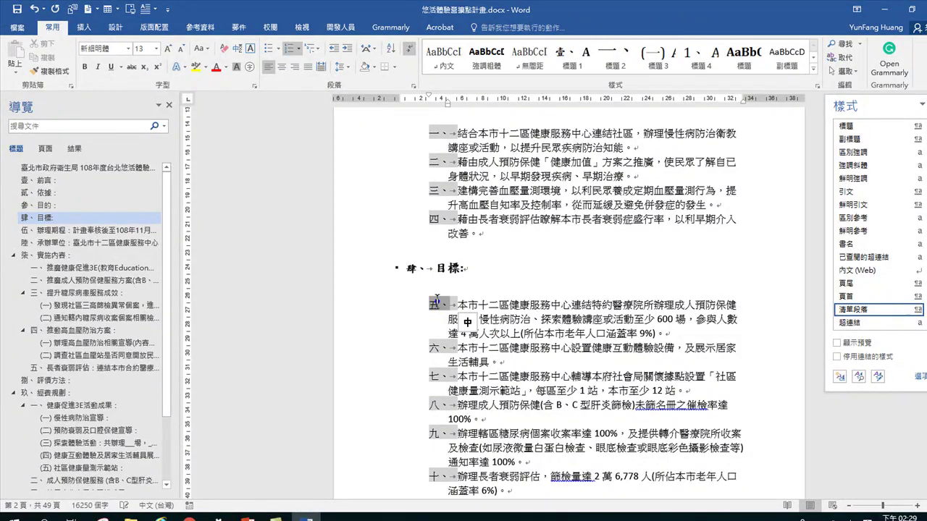
pyautogui.click(525, 310)
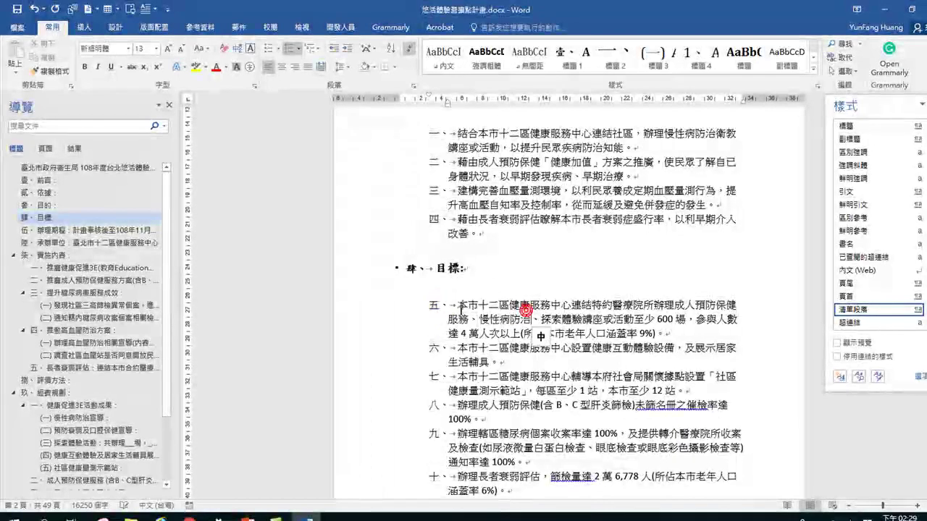
pyautogui.click(434, 305)
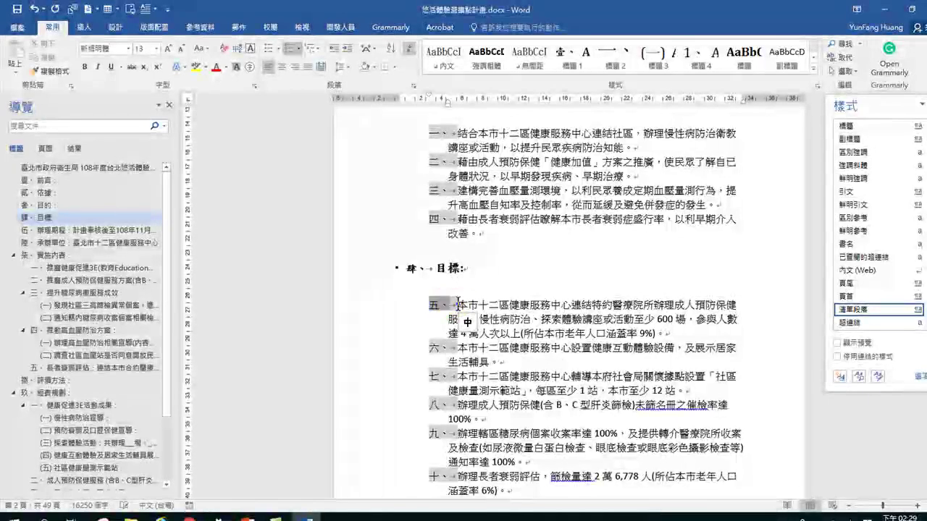
pyautogui.click(515, 308)
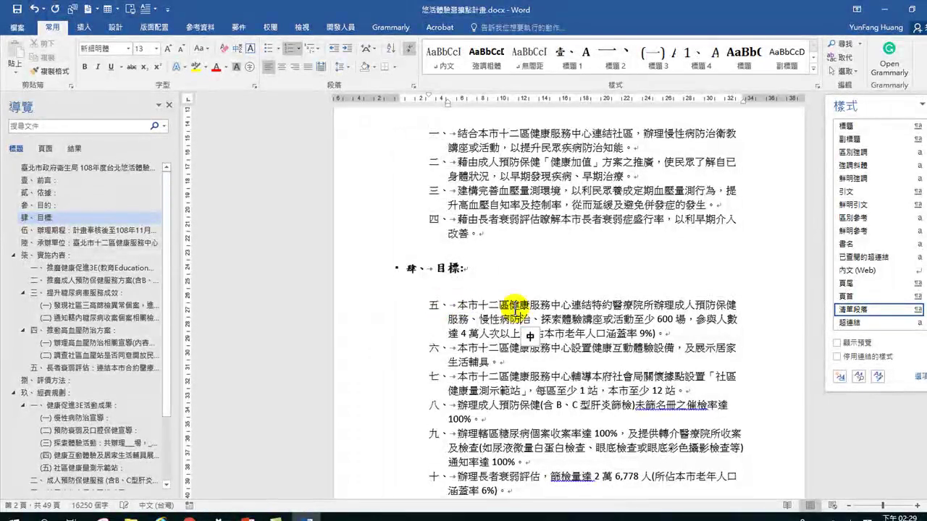
pyautogui.click(448, 305)
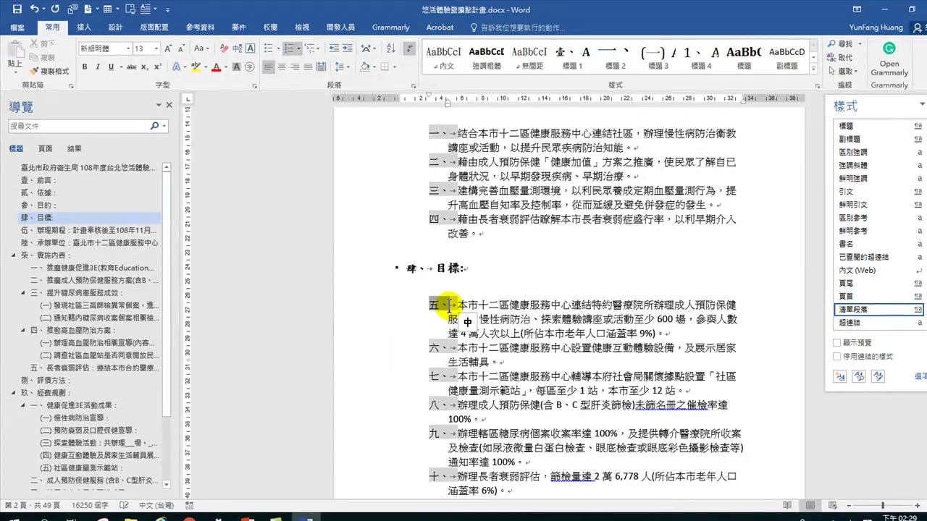
pyautogui.rightClick(443, 306)
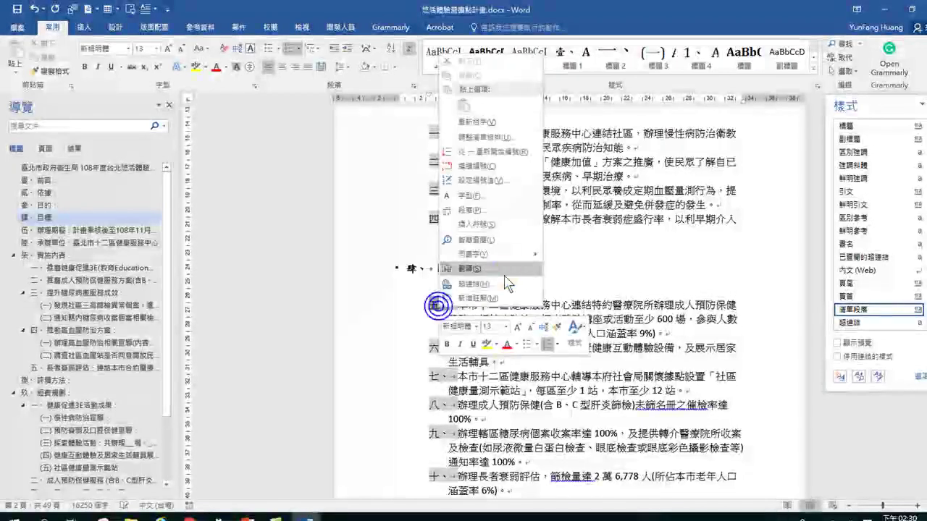
pyautogui.click(472, 151)
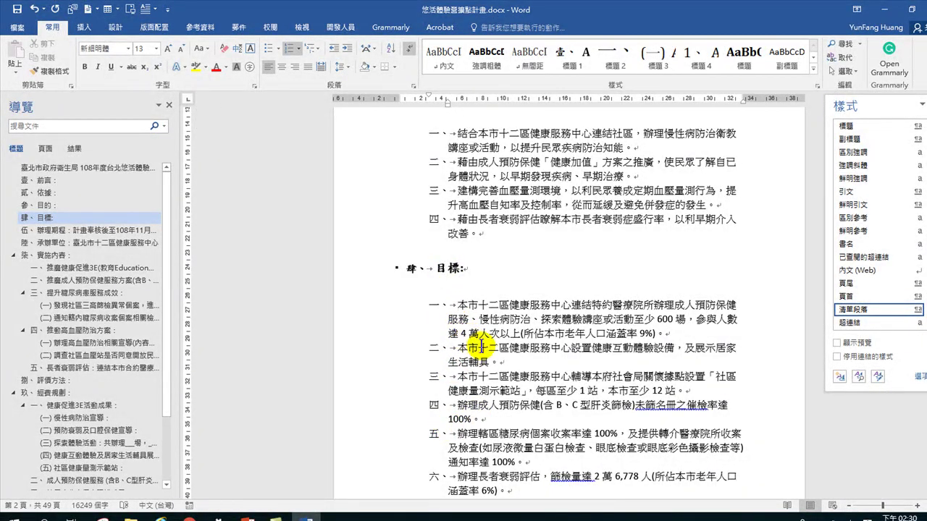
# Split the 辦理期程 heading after its colon and apply the 內文 style to the new paragraph starting with 計畫奉核後
pyautogui.scroll(5, 472, 352)
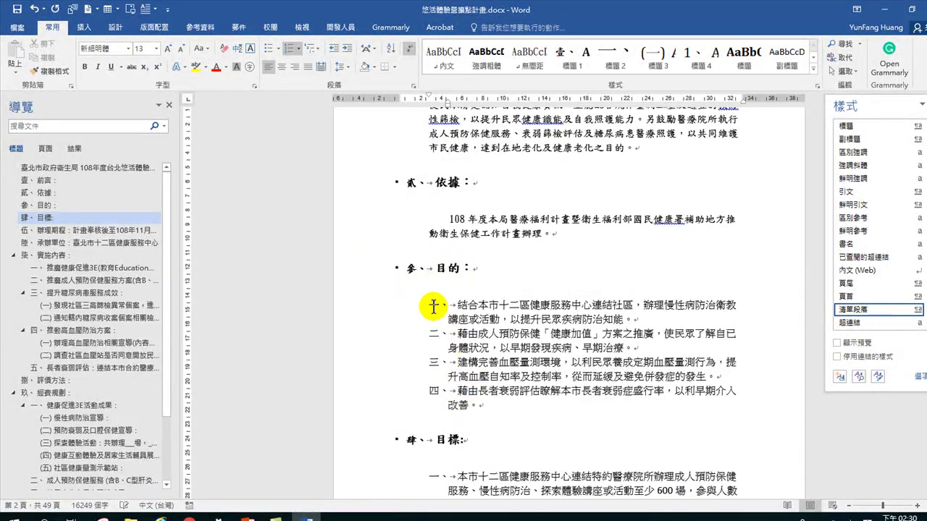
pyautogui.scroll(-4, 468, 362)
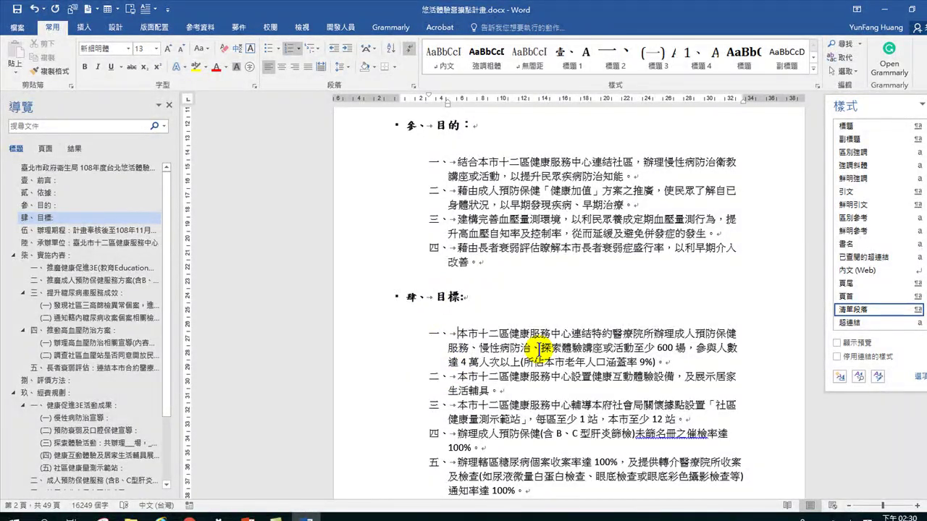
pyautogui.scroll(-10, 536, 318)
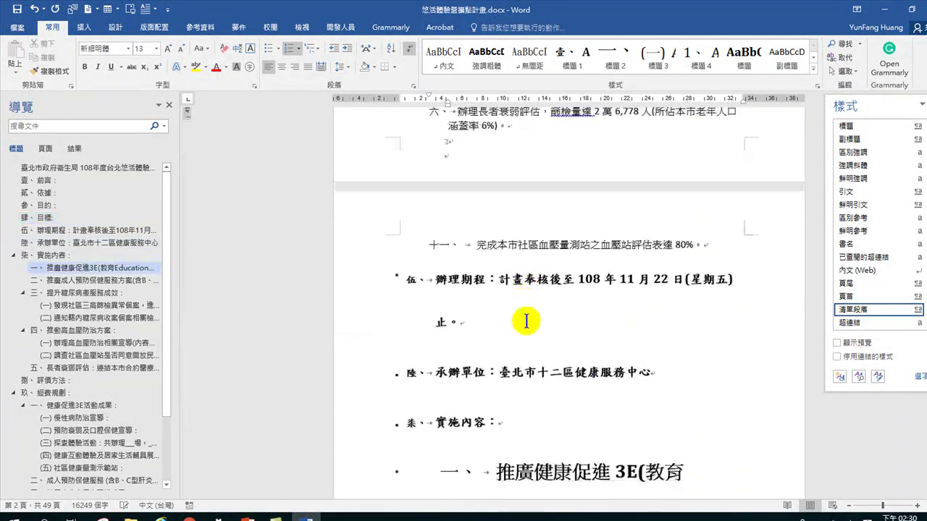
pyautogui.scroll(-3, 526, 321)
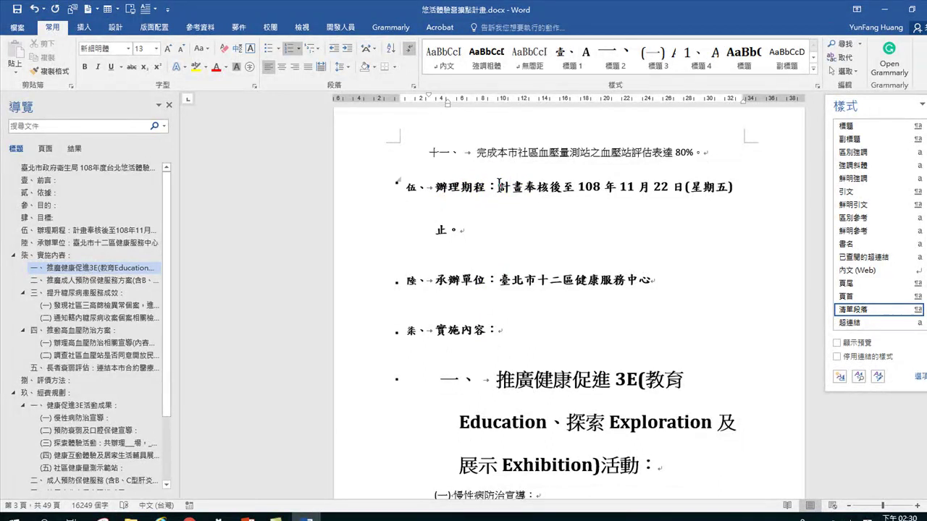
pyautogui.click(499, 186)
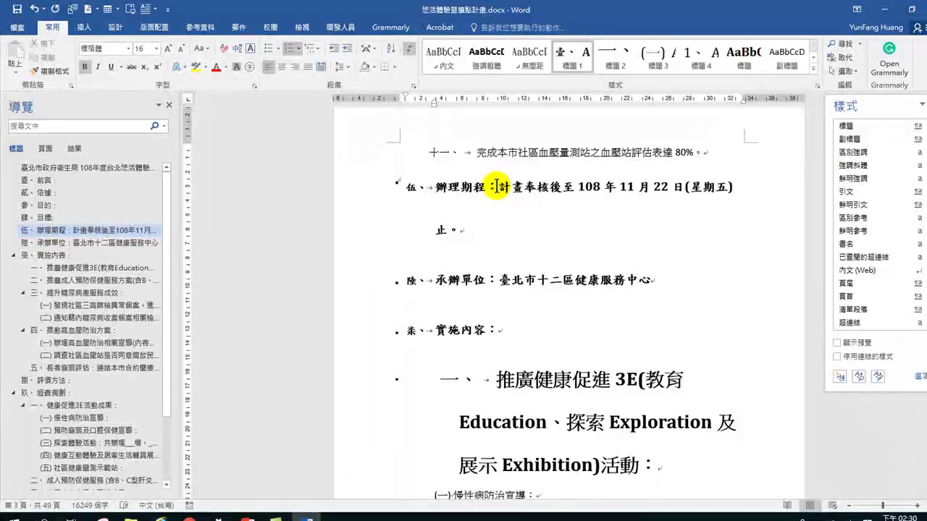
pyautogui.press('Return')
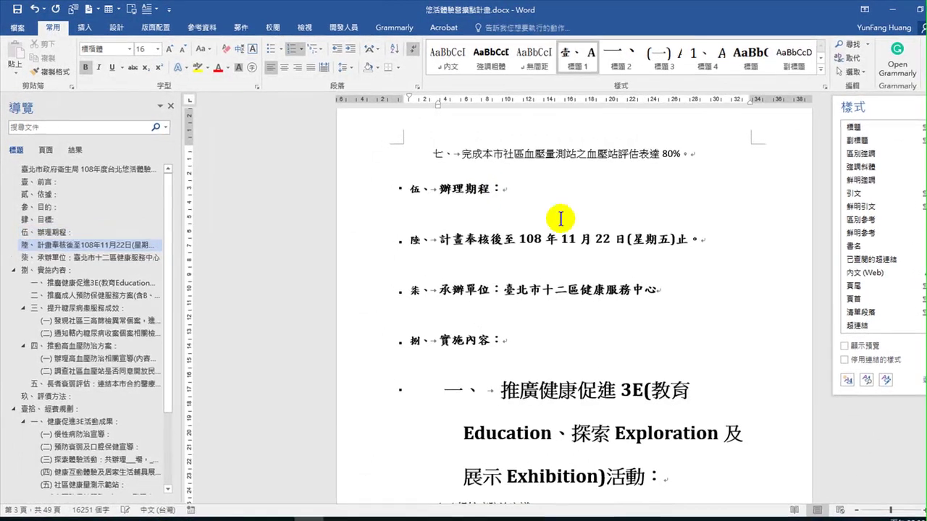
pyautogui.click(448, 57)
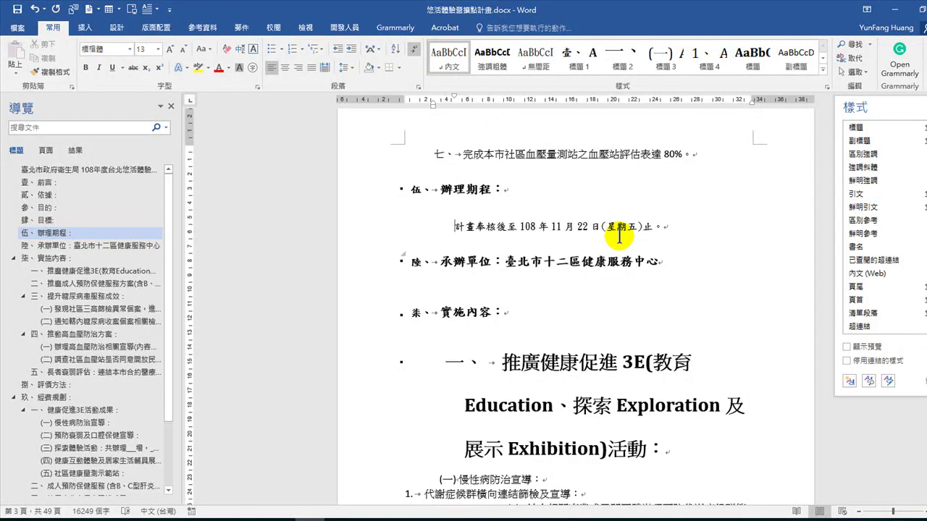
# Split the 承辦單位 heading after its colon and apply the 內文 style to the new paragraph 臺北市十二區健康服務中心
pyautogui.click(503, 257)
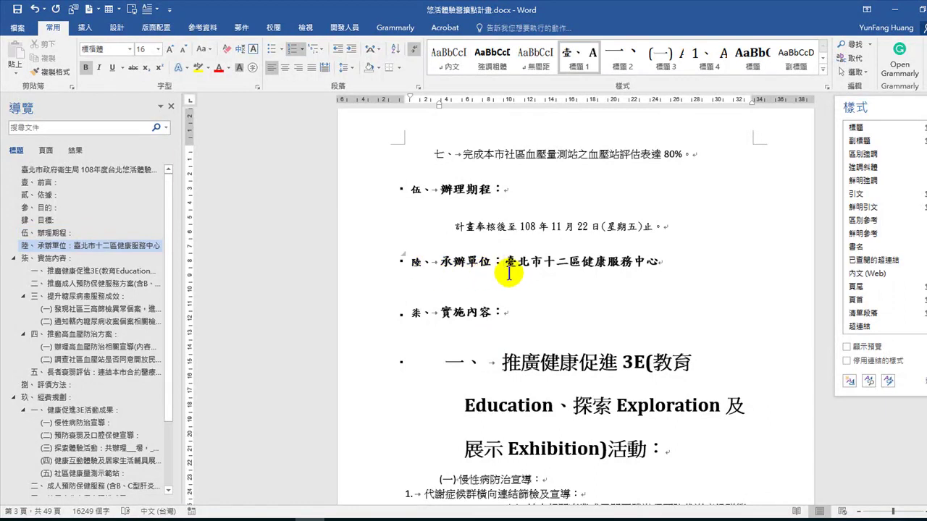
pyautogui.press('Return')
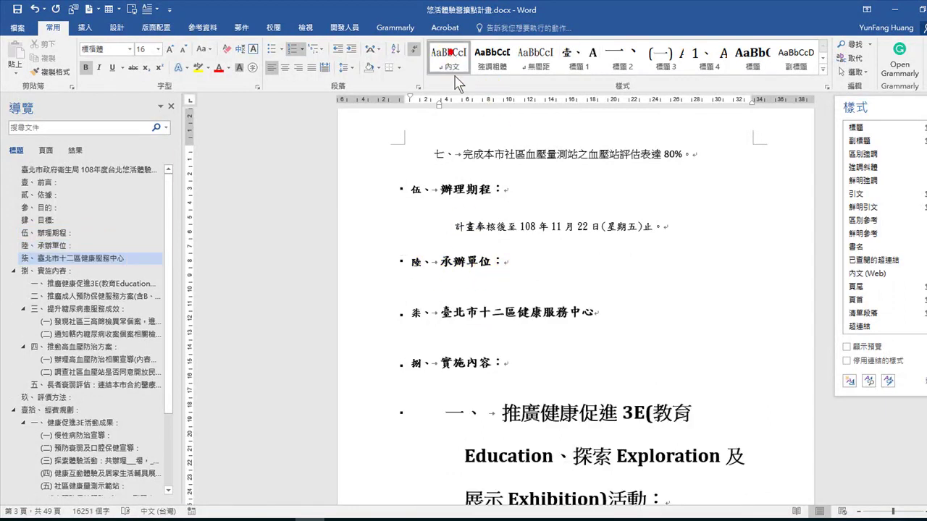
pyautogui.click(457, 81)
# Modify the 標題 2 style to use the 標楷體 font at 14 points
pyautogui.scroll(-3, 477, 304)
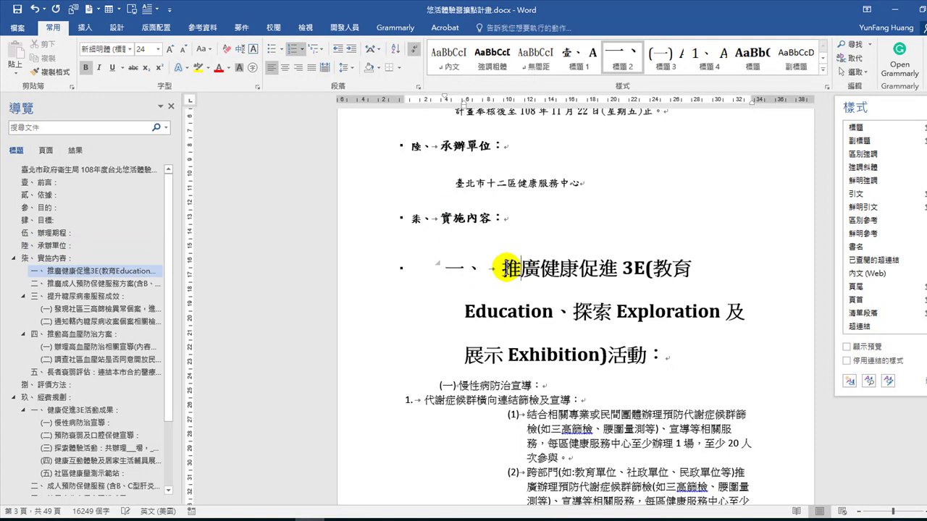
pyautogui.rightClick(621, 55)
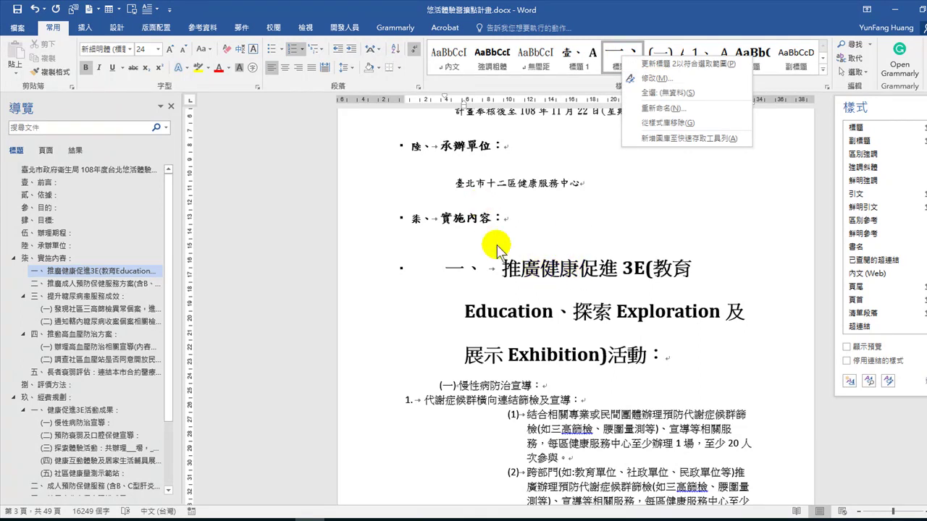
pyautogui.click(653, 80)
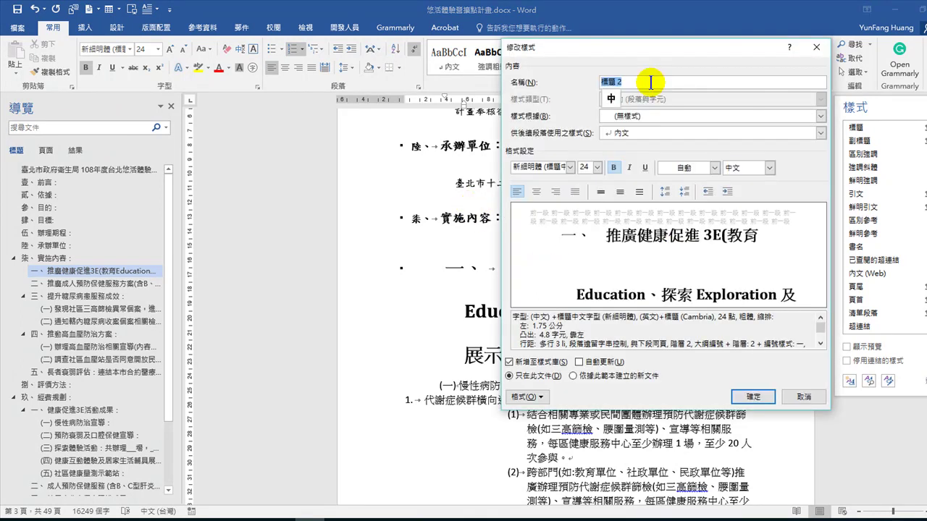
pyautogui.click(596, 168)
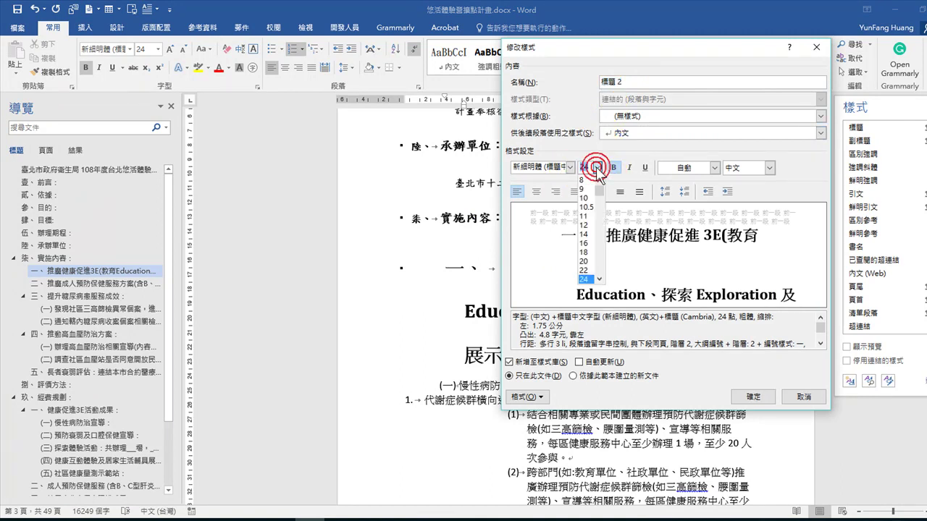
pyautogui.click(590, 58)
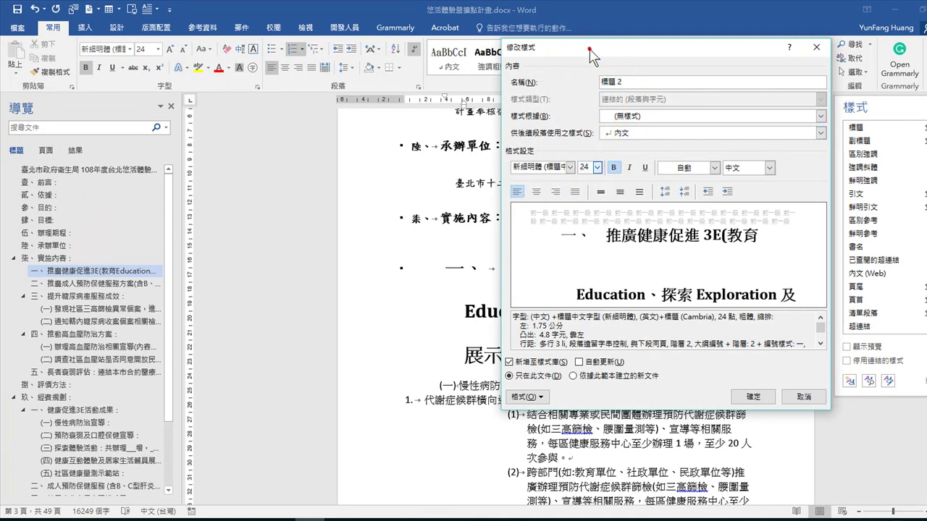
pyautogui.moveTo(590, 58); pyautogui.dragTo(683, 75)
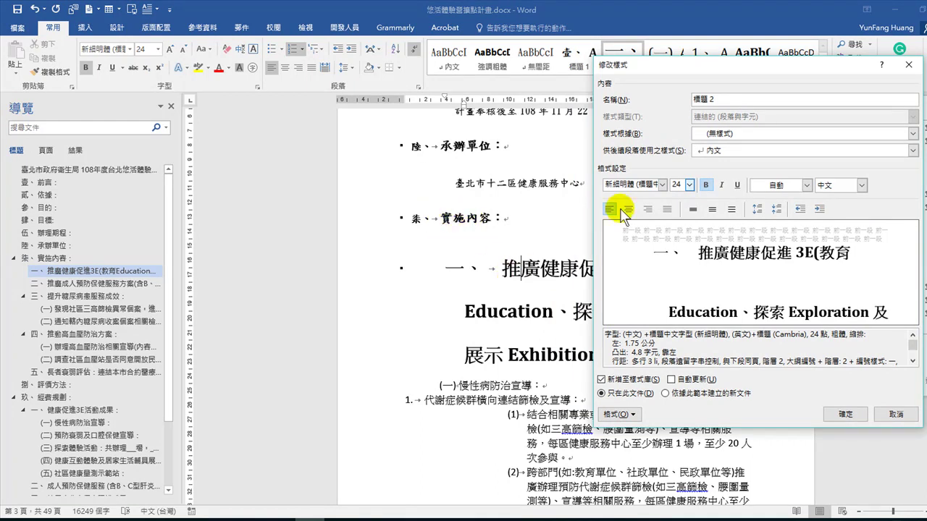
pyautogui.click(690, 185)
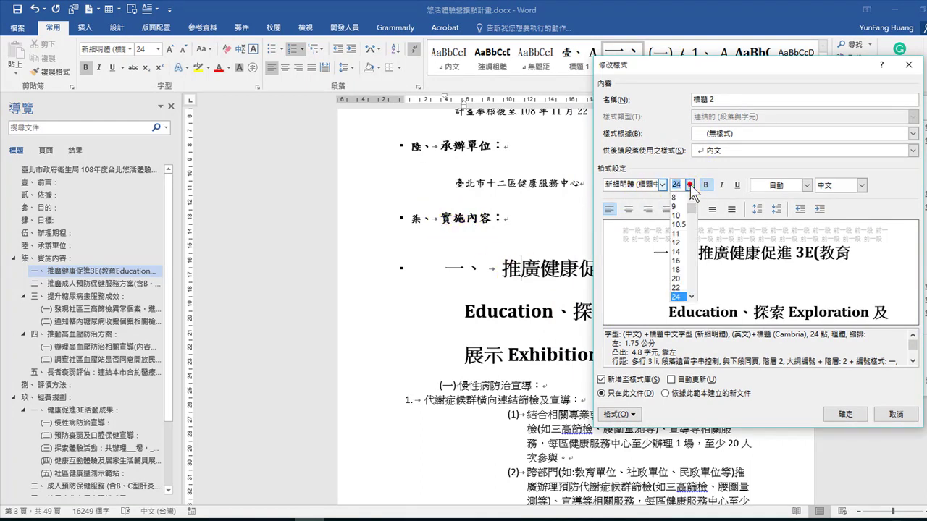
pyautogui.click(677, 252)
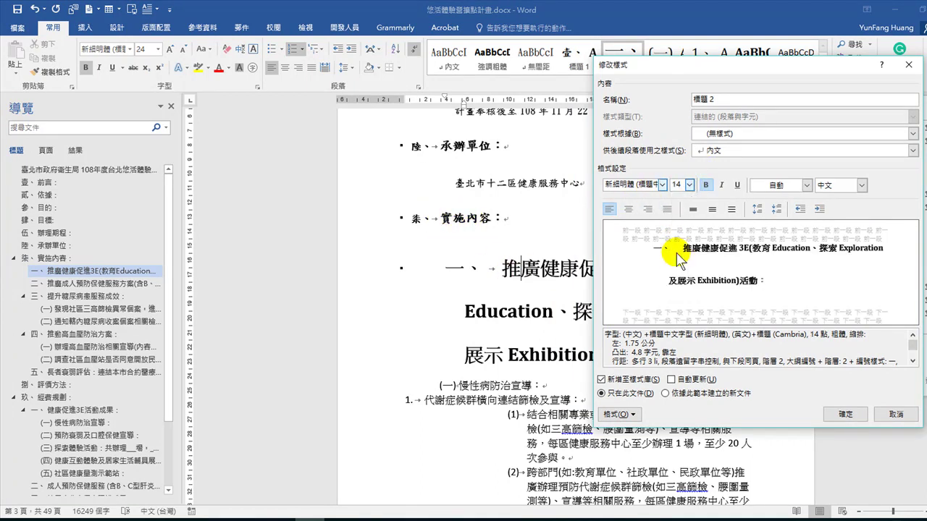
pyautogui.click(660, 186)
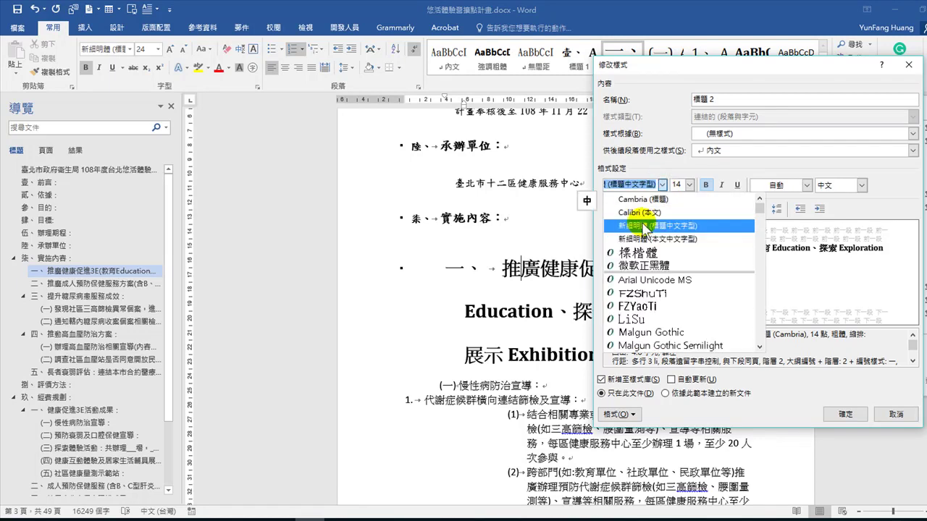
pyautogui.click(632, 249)
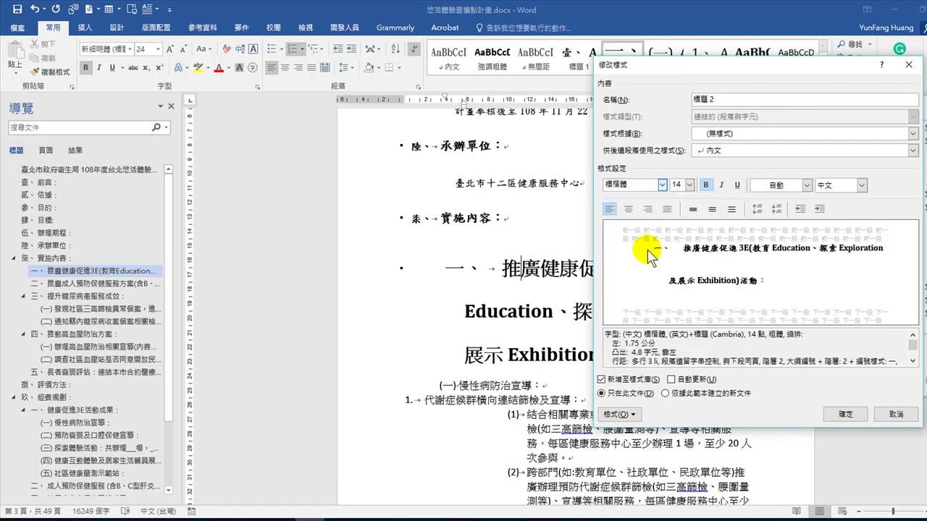
pyautogui.click(845, 414)
pyautogui.click(519, 277)
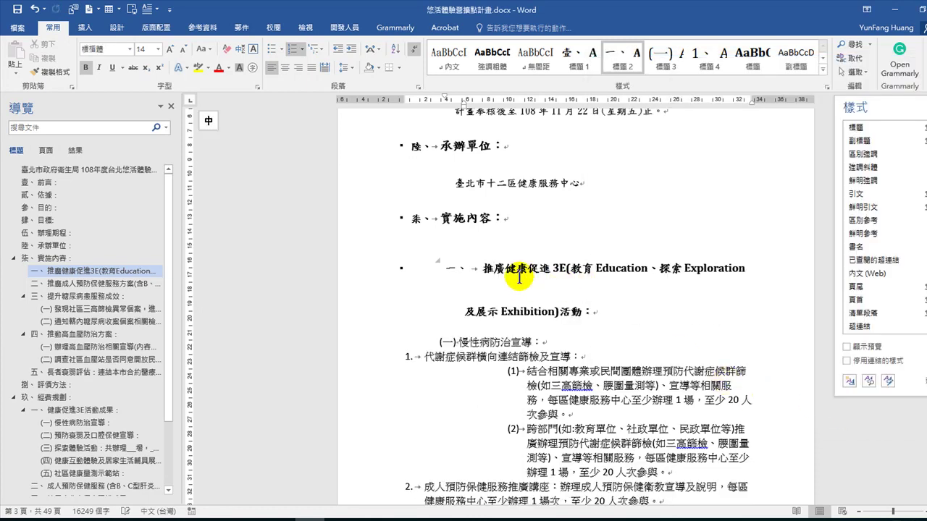
pyautogui.scroll(-1, 519, 277)
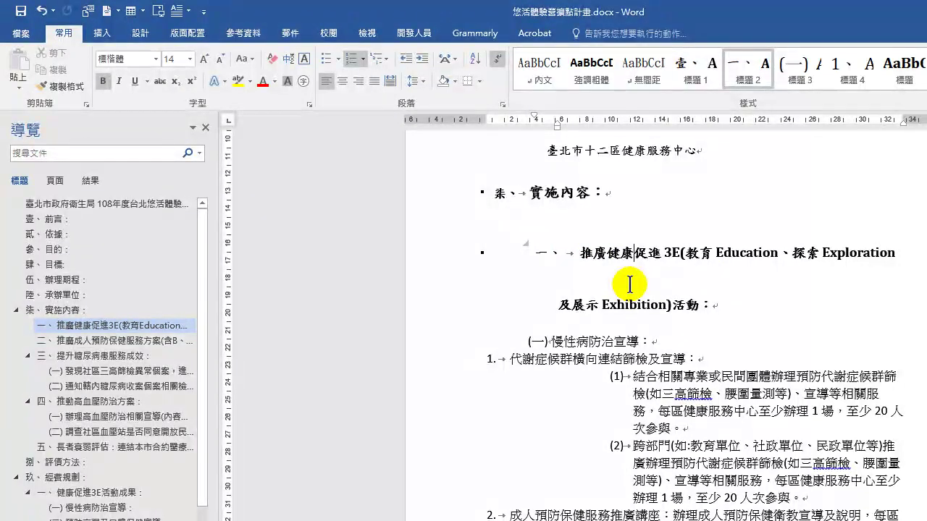
pyautogui.rightClick(662, 253)
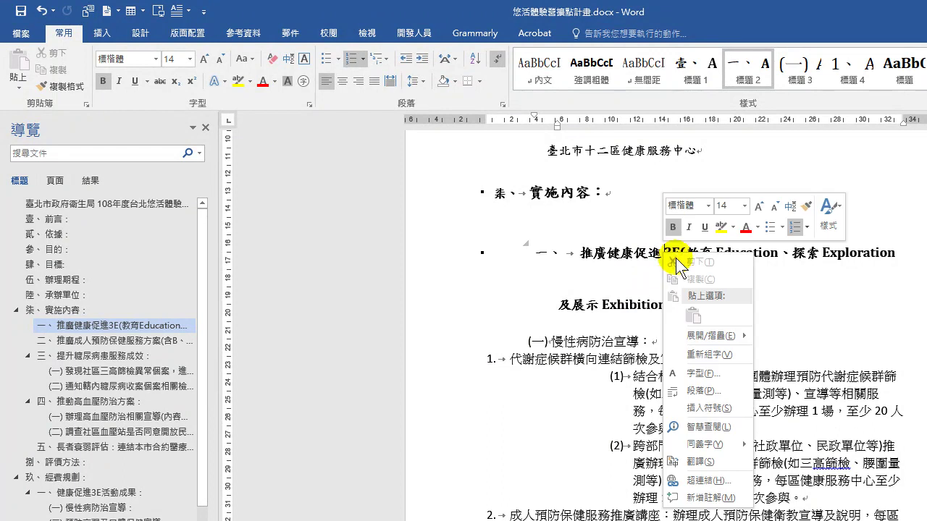
pyautogui.click(636, 254)
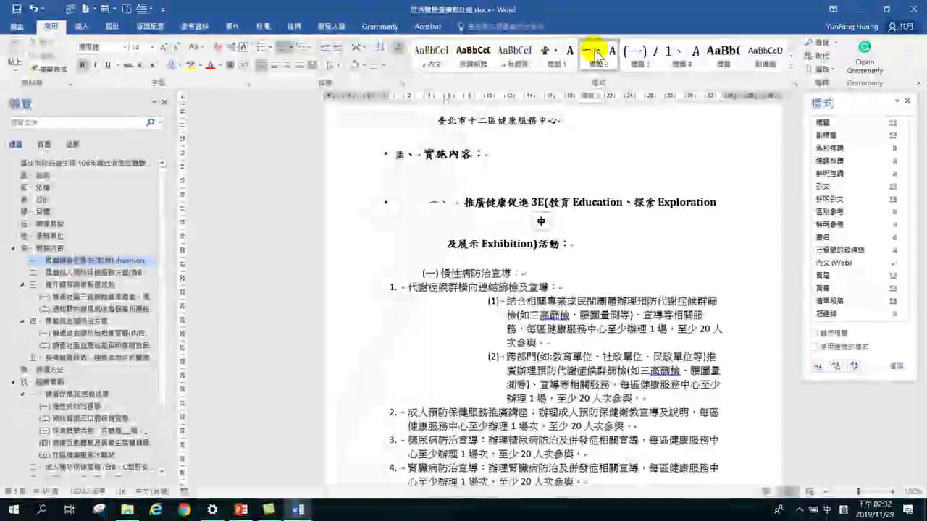
pyautogui.rightClick(742, 63)
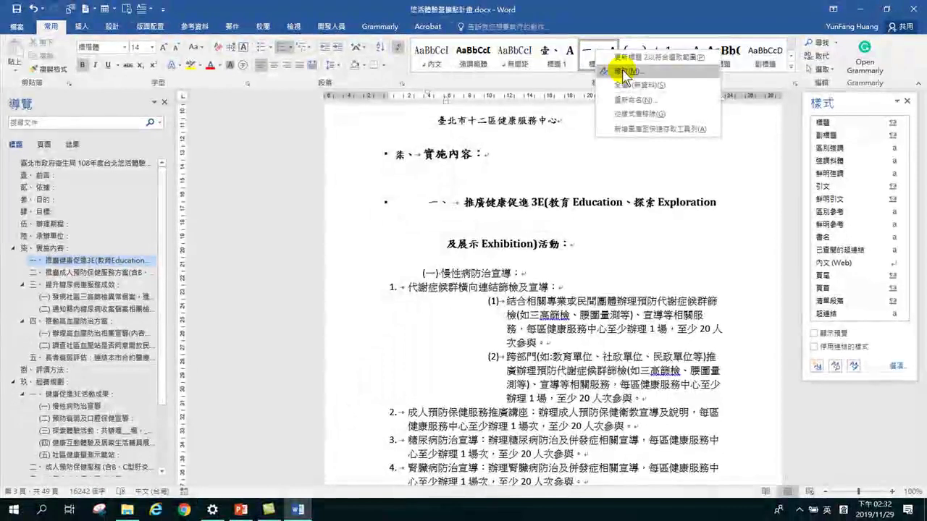
pyautogui.click(575, 268)
pyautogui.moveTo(572, 244); pyautogui.dragTo(435, 188)
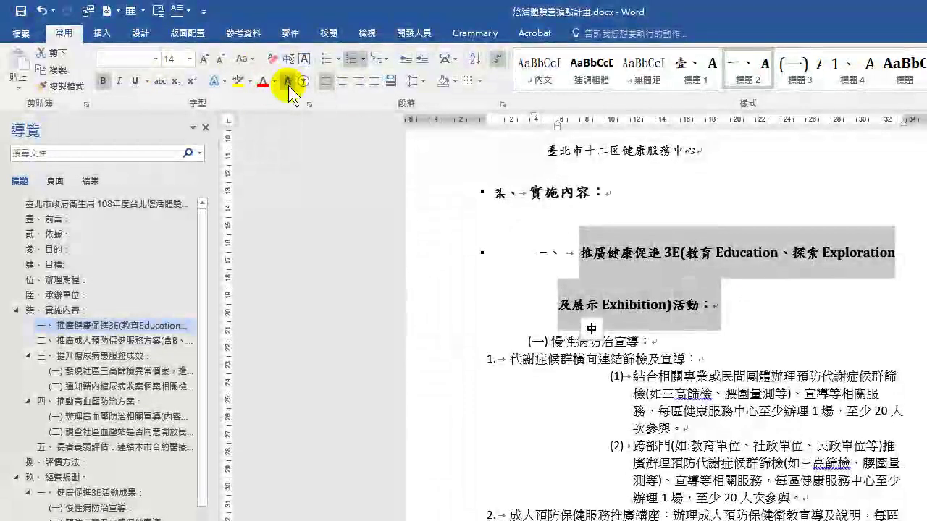
# Modify the 標題 2 style's paragraph format to use 單行間距 line spacing
pyautogui.click(664, 252)
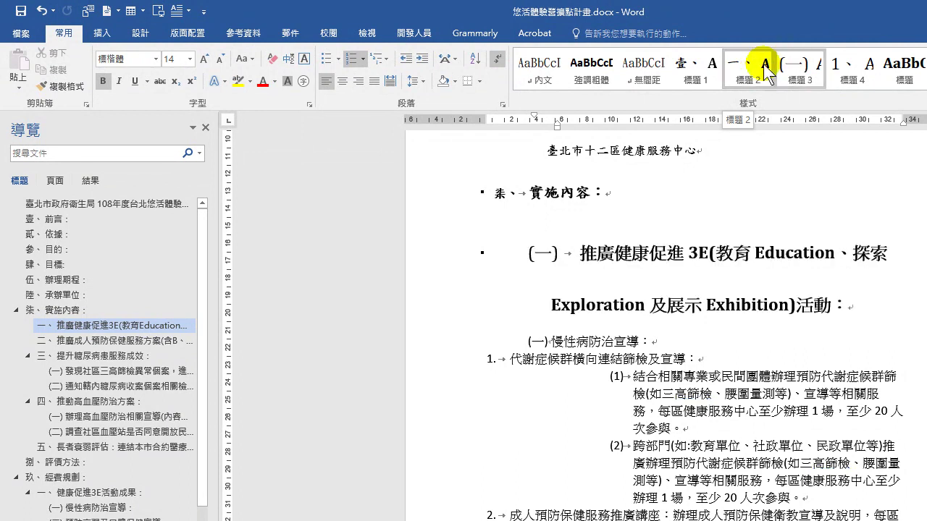
pyautogui.rightClick(742, 70)
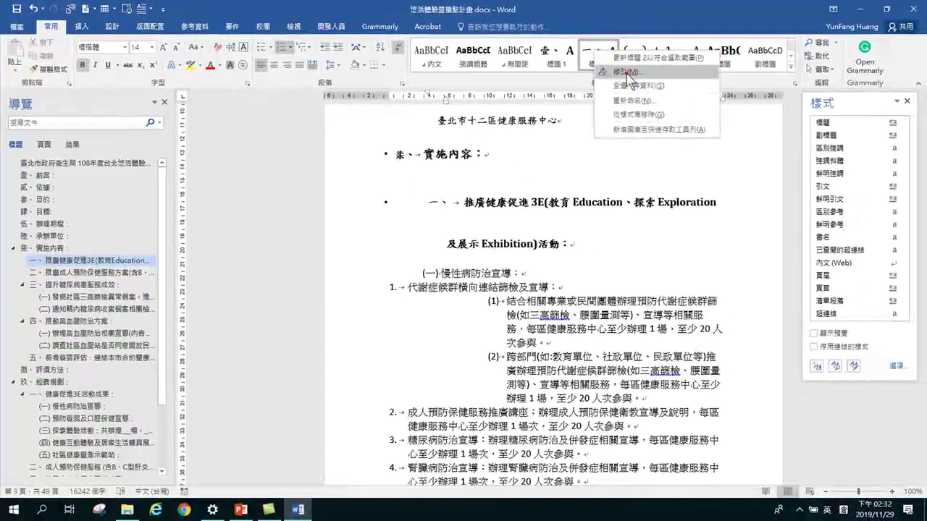
pyautogui.press('m')
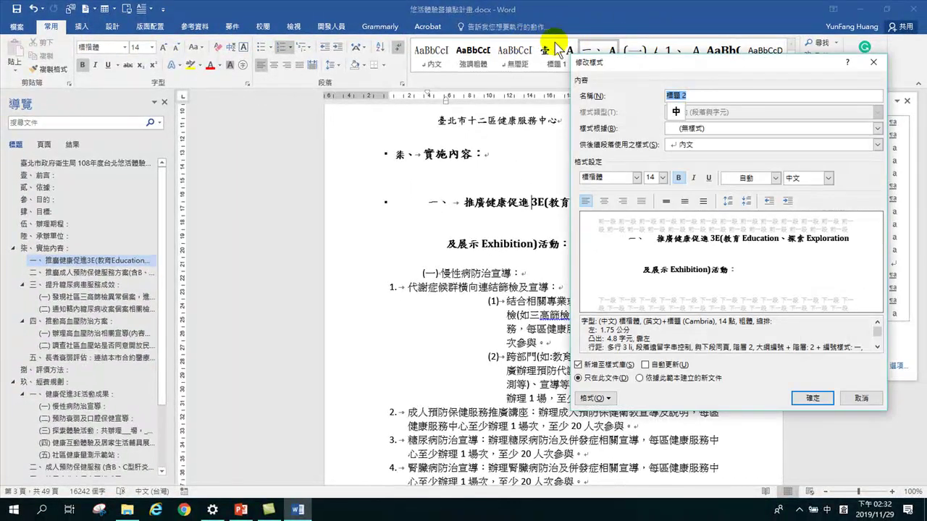
pyautogui.moveTo(619, 63); pyautogui.dragTo(643, 114)
pyautogui.click(592, 58)
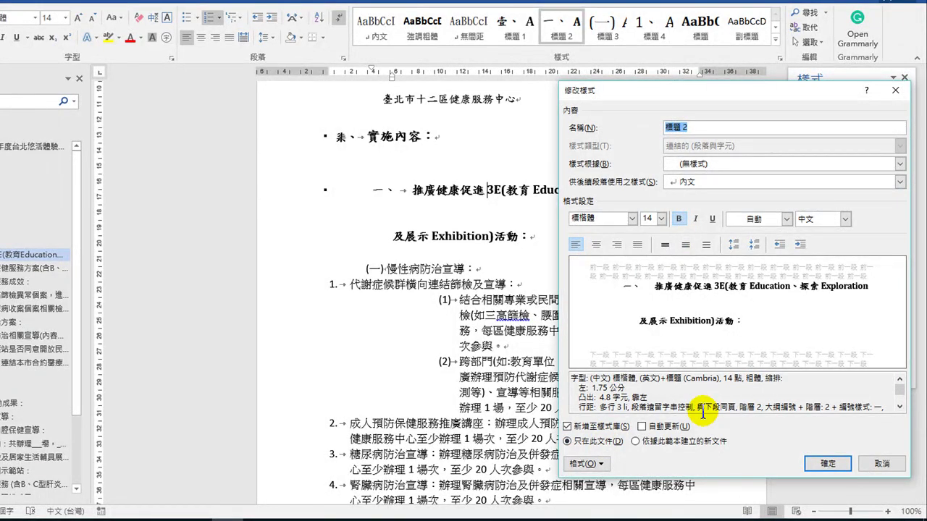
pyautogui.click(583, 465)
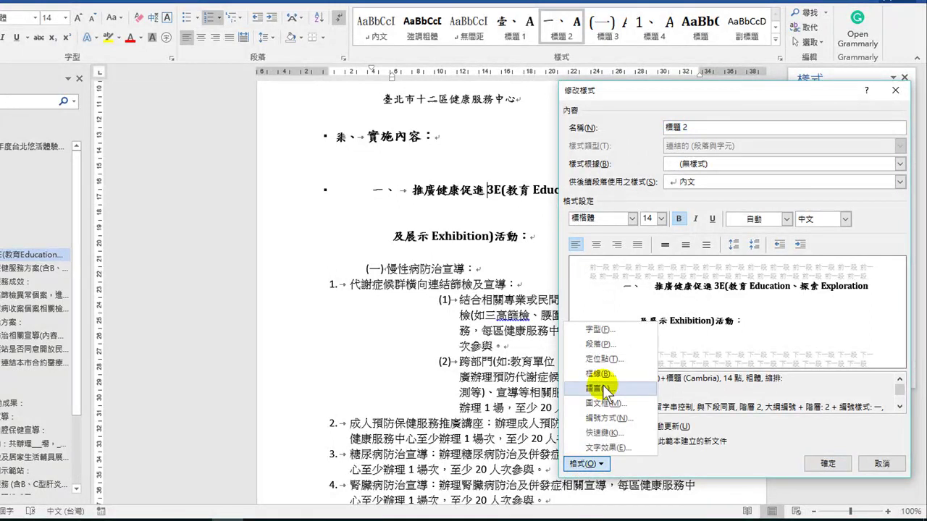
pyautogui.click(618, 345)
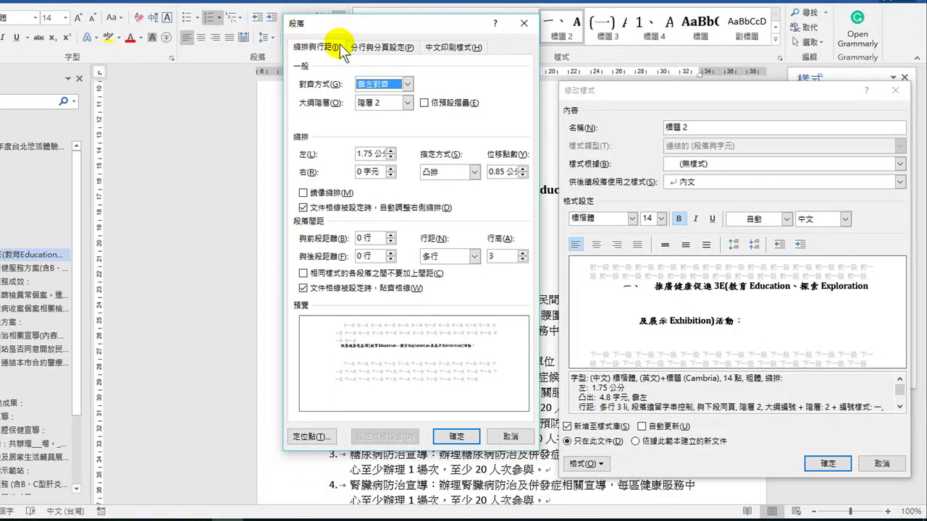
pyautogui.click(474, 256)
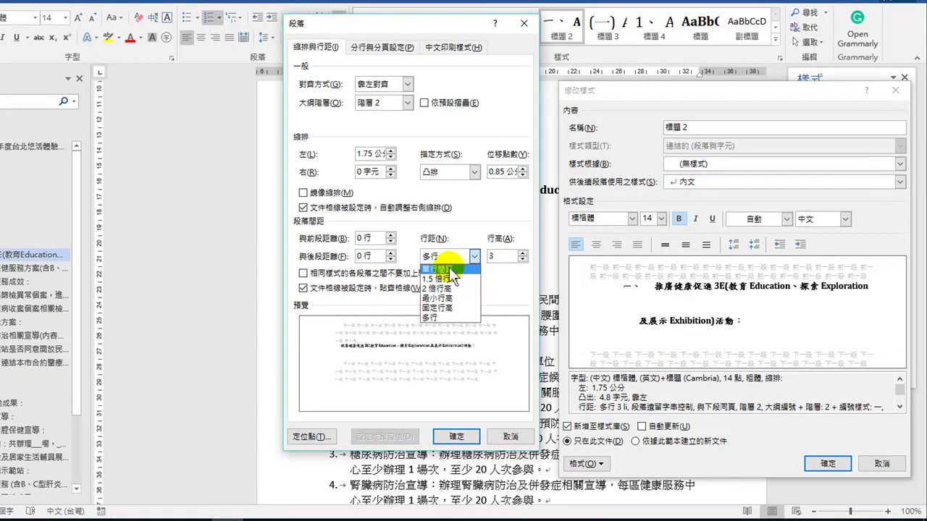
pyautogui.click(451, 270)
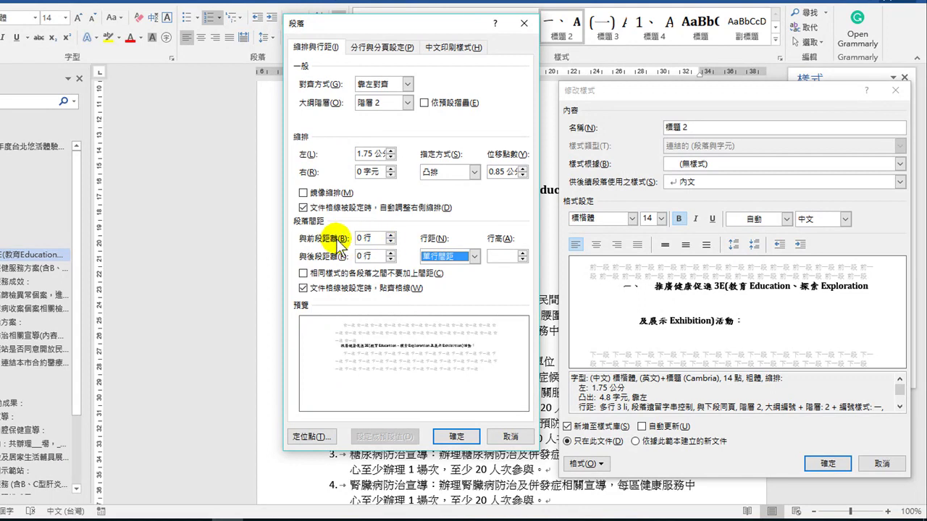
# Set the 標題 2 style's paragraph spacing before and after to 自動, keep 單行間距, and apply the style changes
pyautogui.click(390, 242)
pyautogui.click(390, 240)
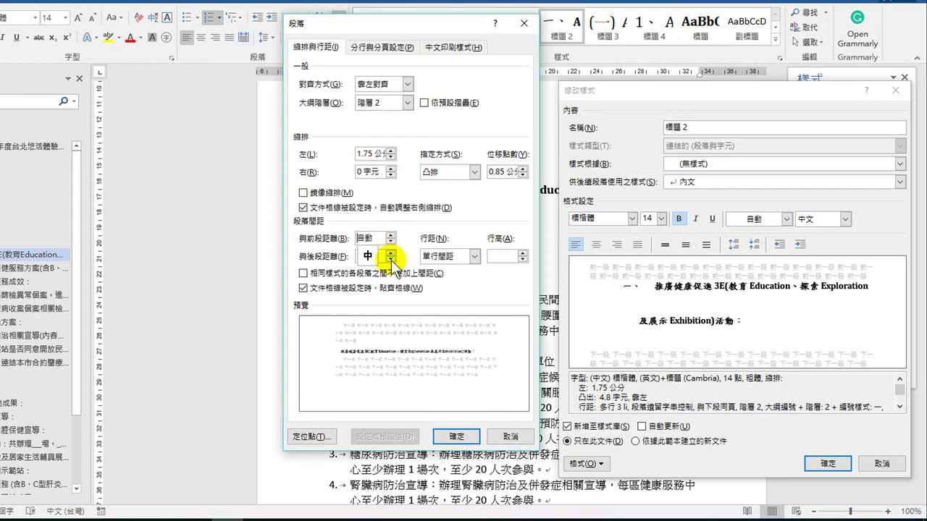
pyautogui.click(390, 259)
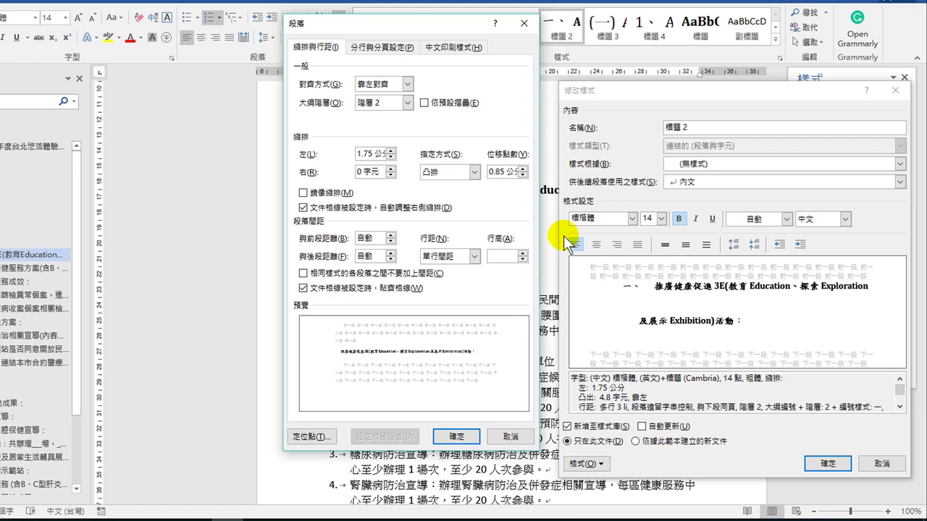
pyautogui.click(474, 257)
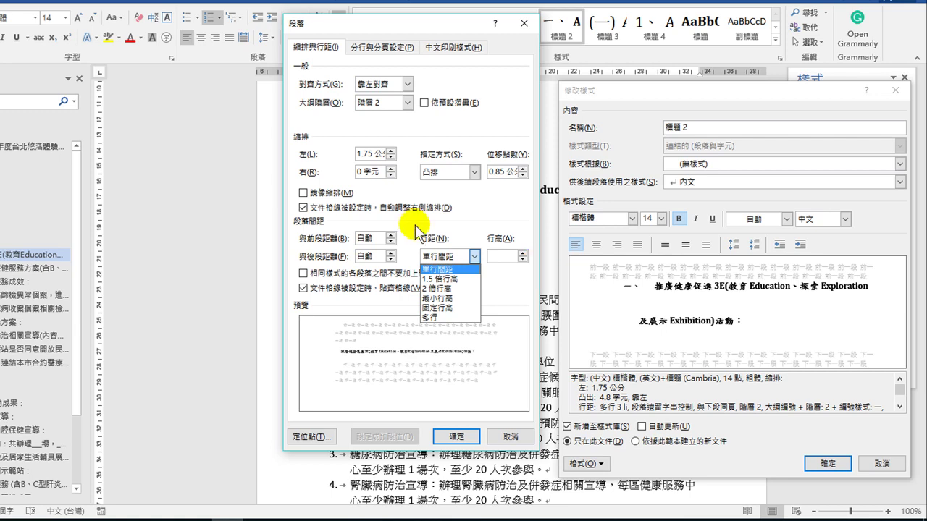
pyautogui.click(438, 269)
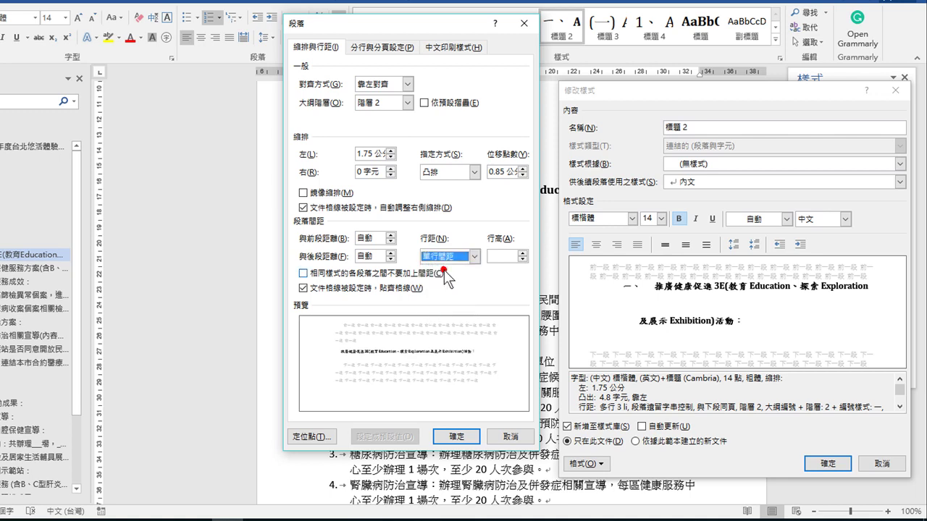
pyautogui.click(467, 437)
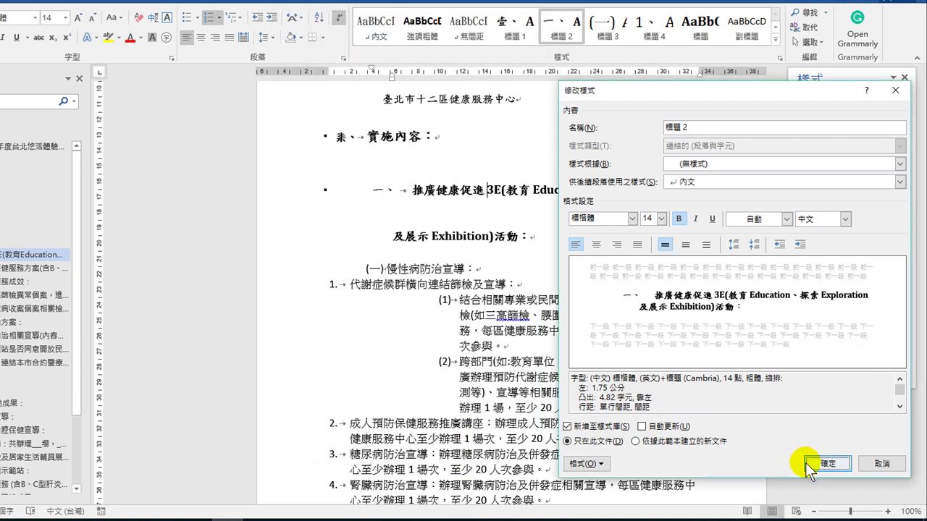
pyautogui.click(827, 463)
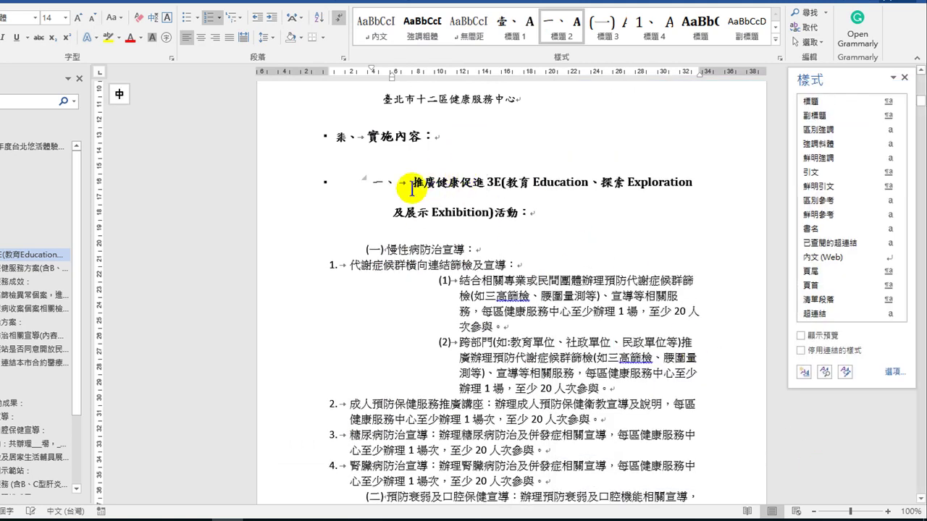
pyautogui.click(489, 197)
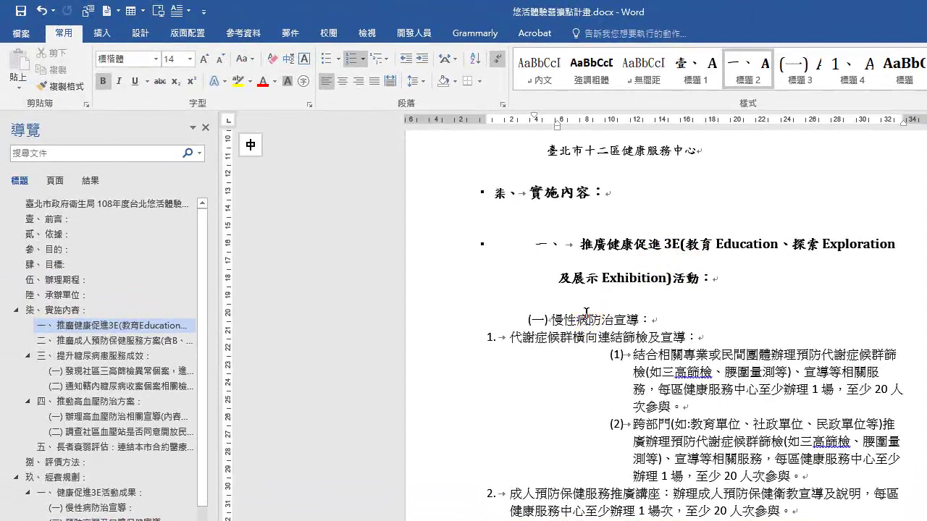
# Apply the 標題 3 style to the paragraph 慢性病防治宣導 under the 3E activities heading
pyautogui.click(586, 313)
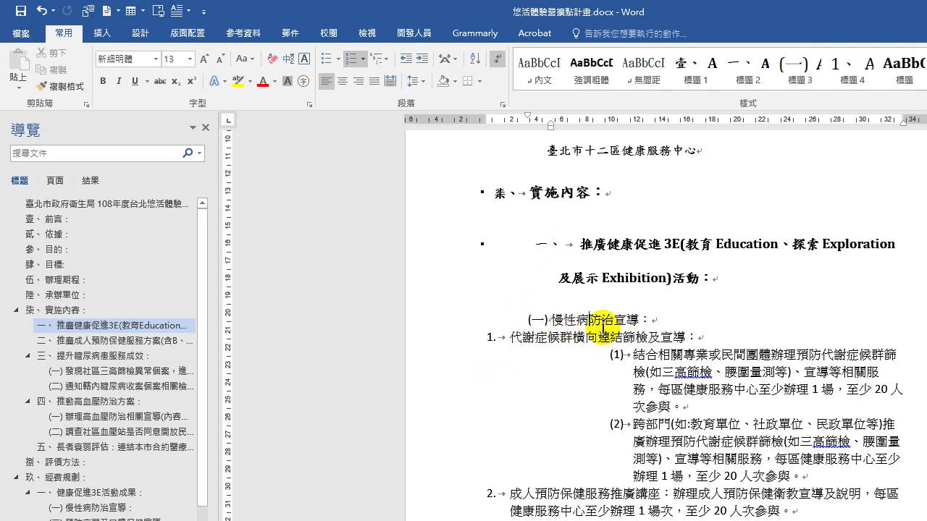
pyautogui.click(801, 65)
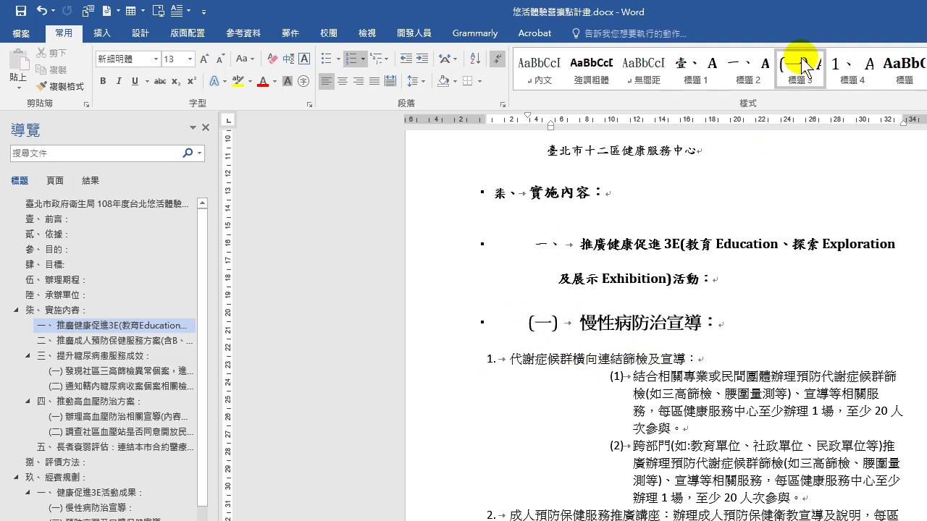
pyautogui.click(801, 65)
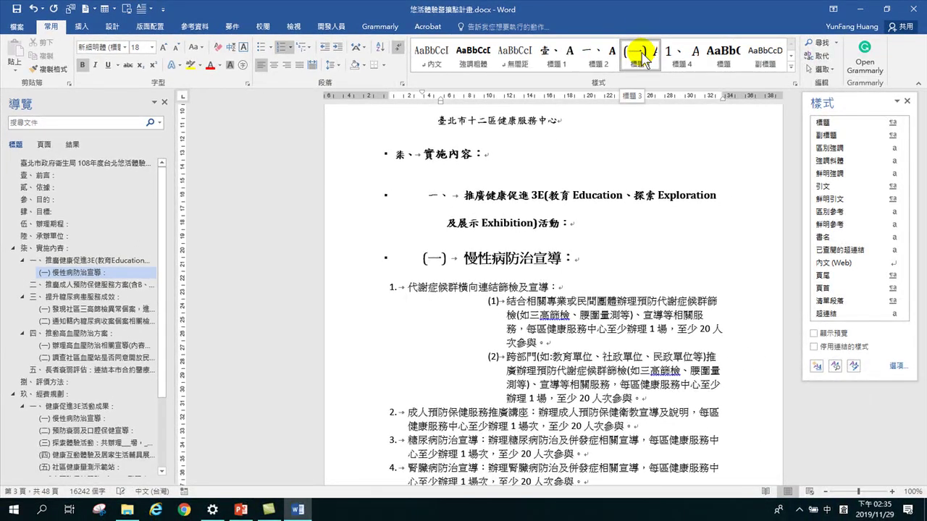
# Modify the 標題 3 style to use the 標楷體 font at 14 points
pyautogui.rightClick(641, 56)
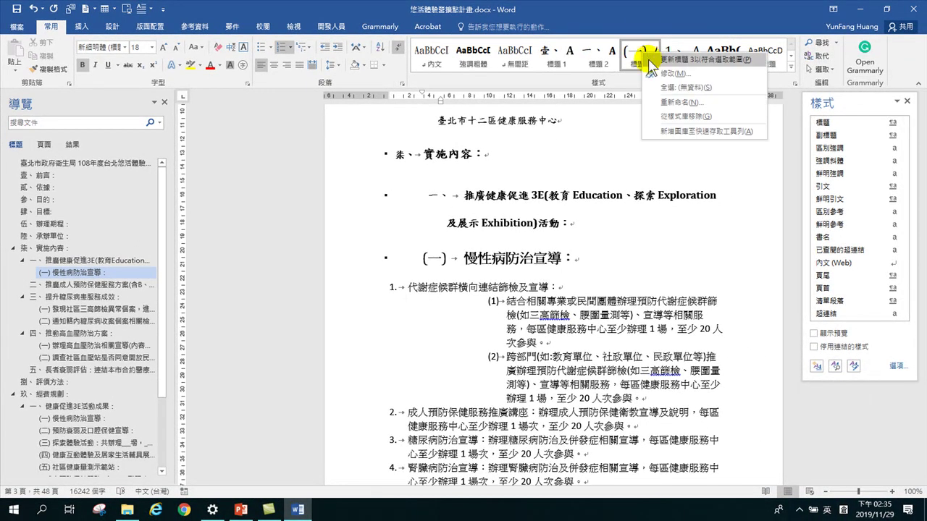
pyautogui.click(670, 73)
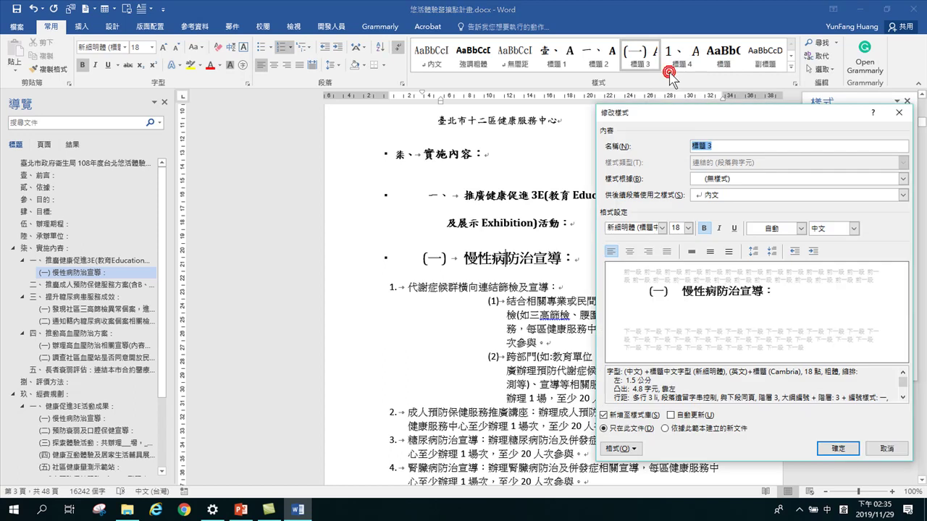
pyautogui.click(689, 230)
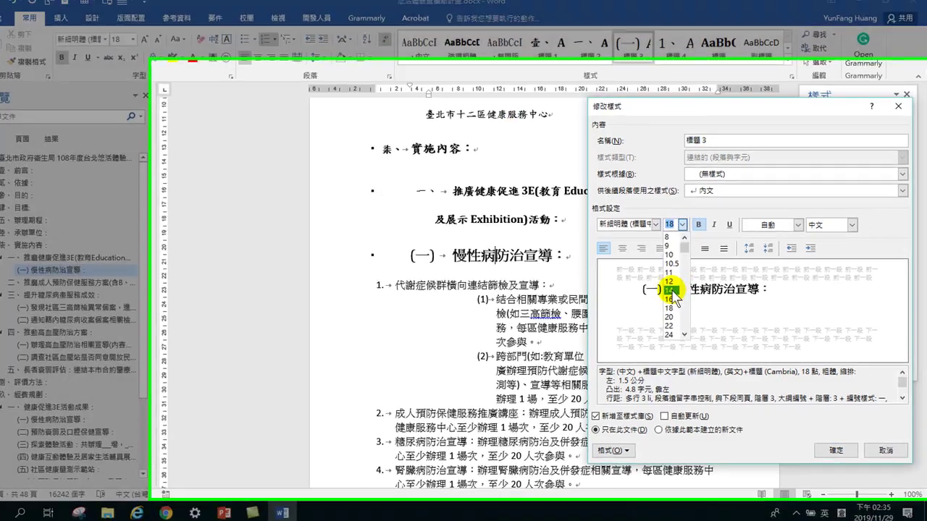
pyautogui.click(680, 297)
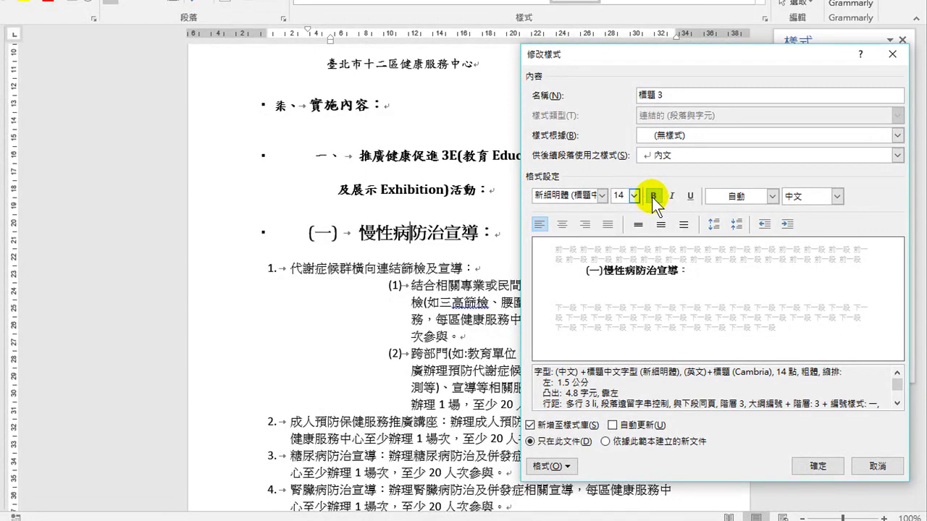
pyautogui.click(601, 195)
pyautogui.click(580, 276)
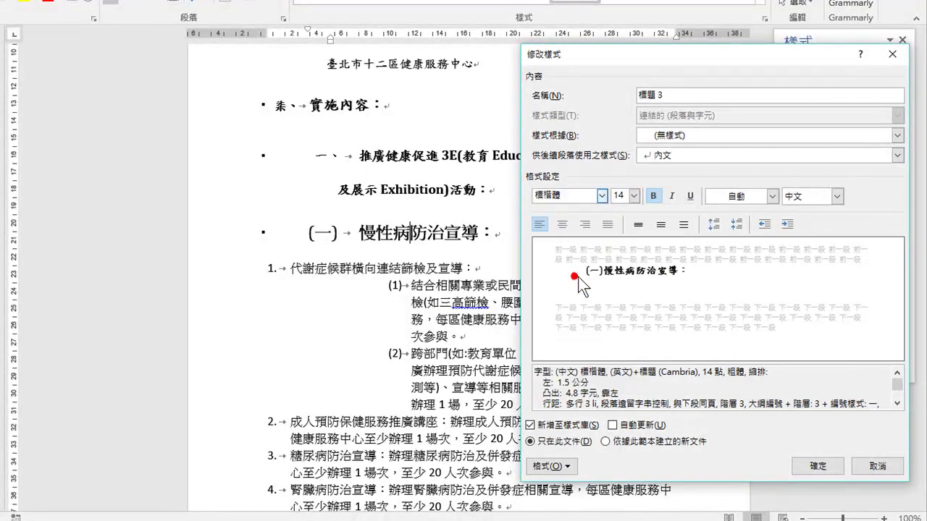
pyautogui.click(818, 467)
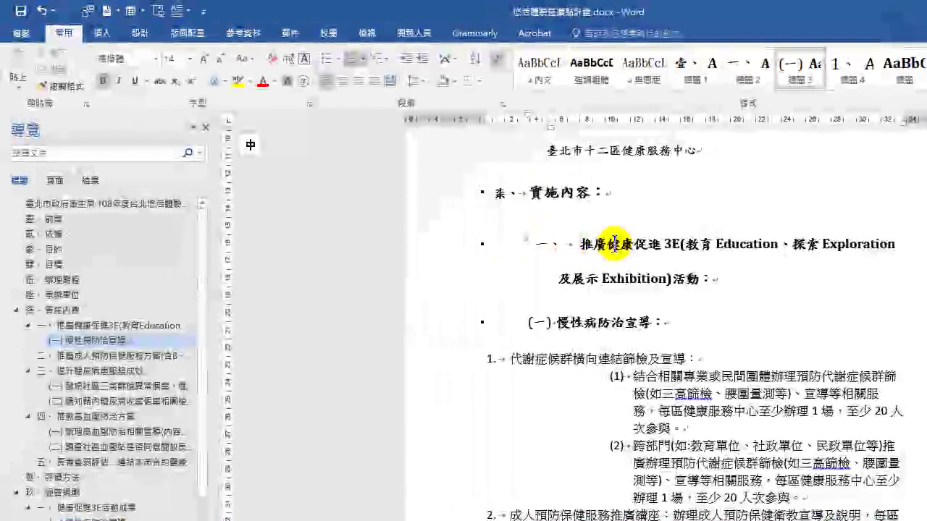
# With the ruler shown, move the first-line indent of the heading 推廣健康促進3E to about the 2-character mark
pyautogui.click(613, 243)
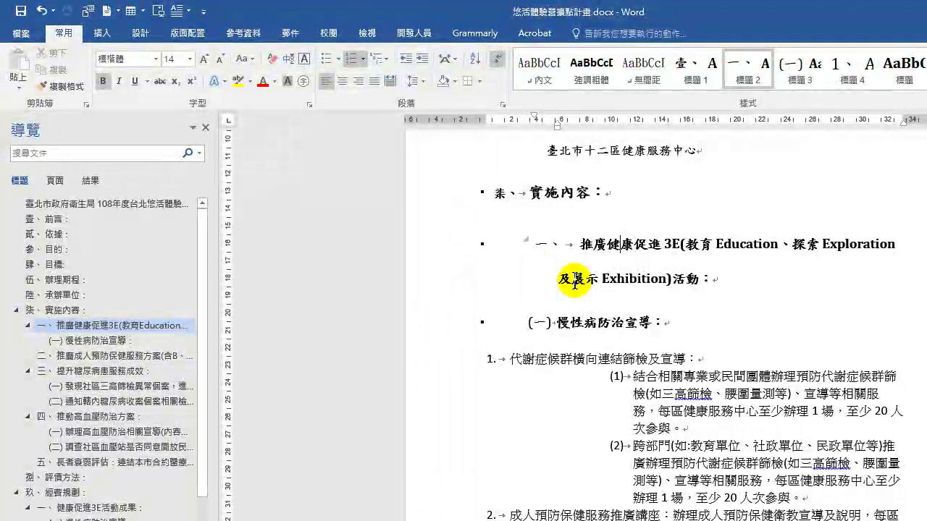
pyautogui.click(585, 246)
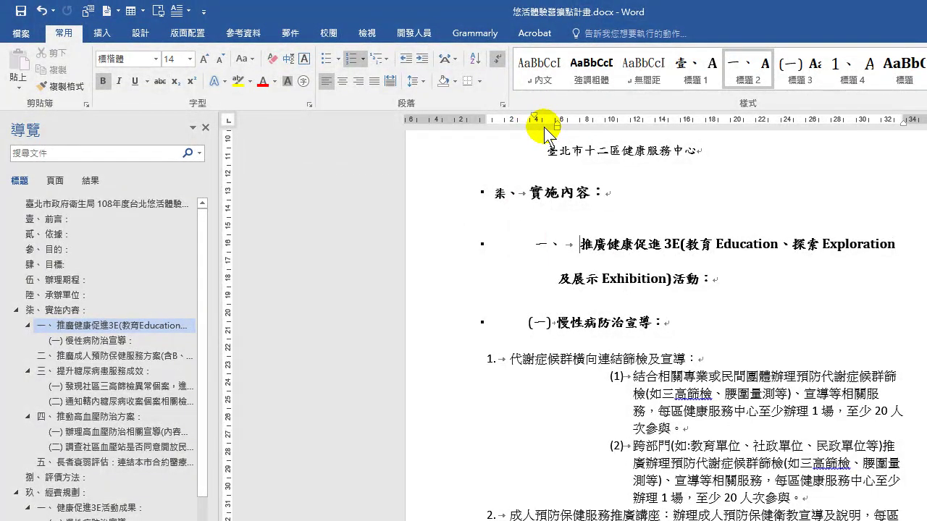
pyautogui.click(367, 34)
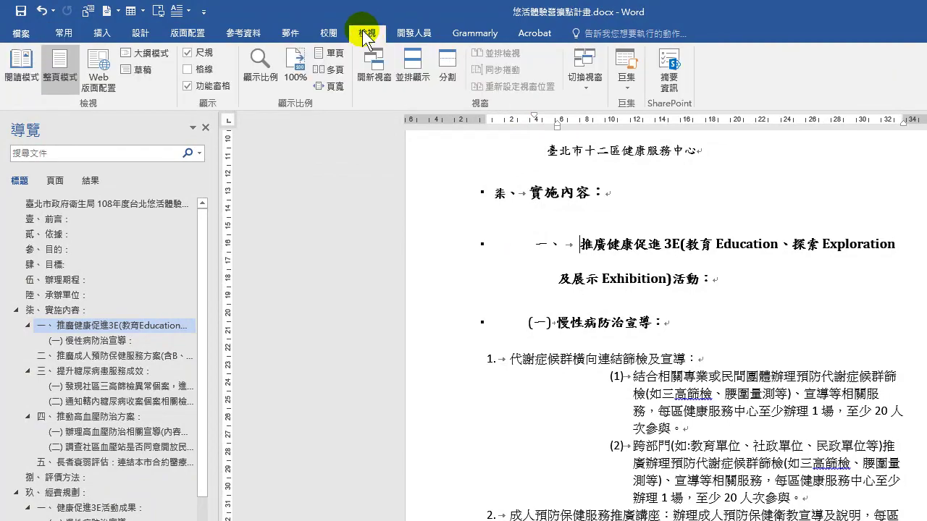
pyautogui.click(187, 53)
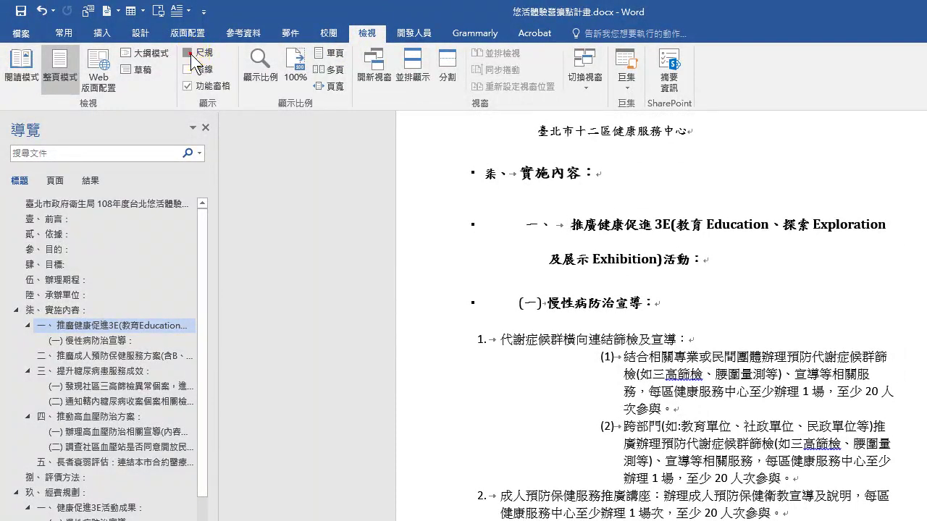
pyautogui.click(187, 53)
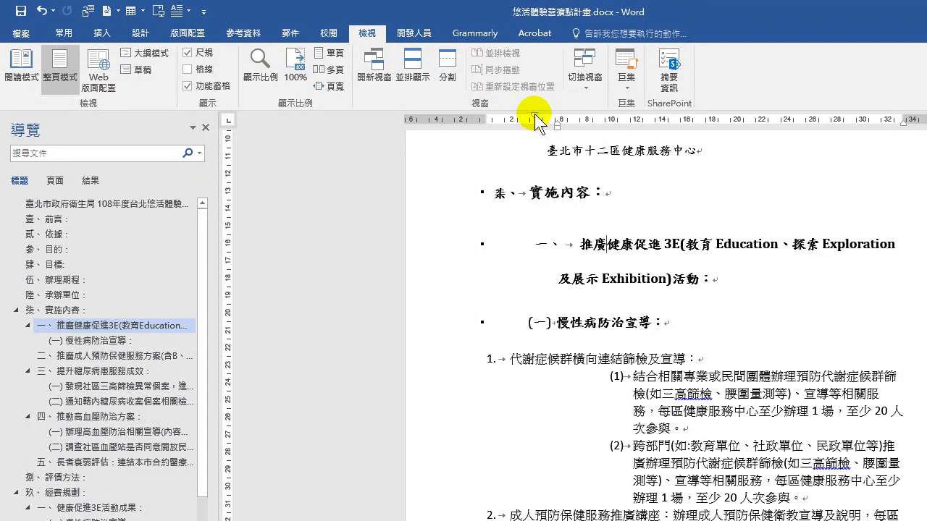
pyautogui.moveTo(535, 123); pyautogui.dragTo(516, 125)
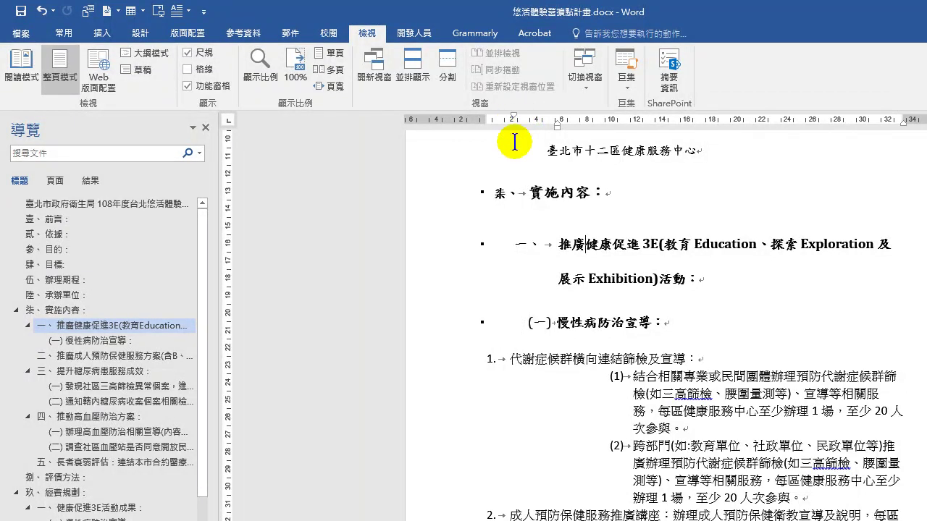
# Update the 標題 2 style to match the re-indented heading 推廣健康促進3E
pyautogui.click(533, 321)
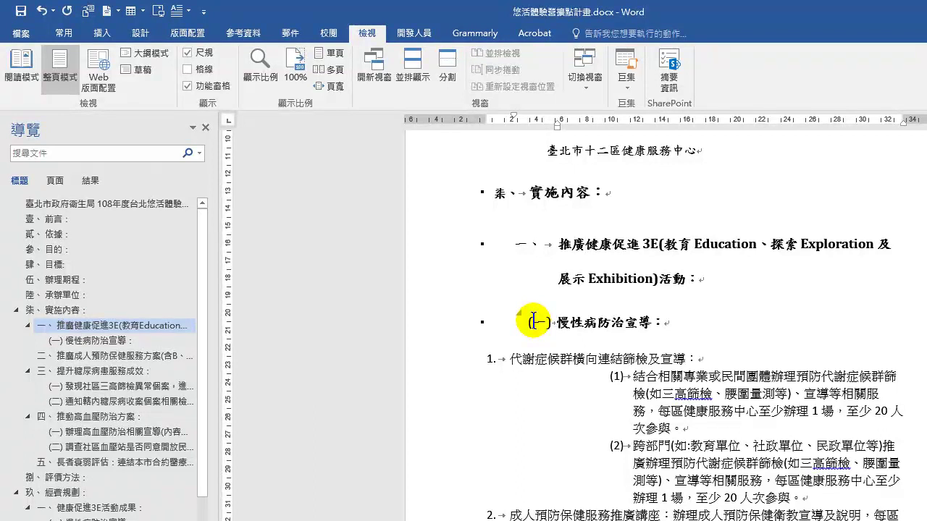
pyautogui.click(68, 32)
pyautogui.click(625, 244)
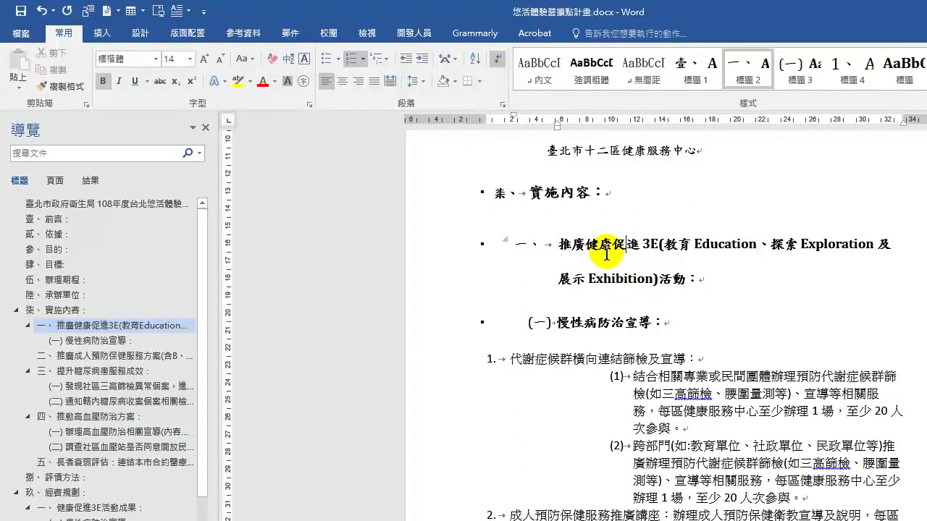
pyautogui.rightClick(746, 68)
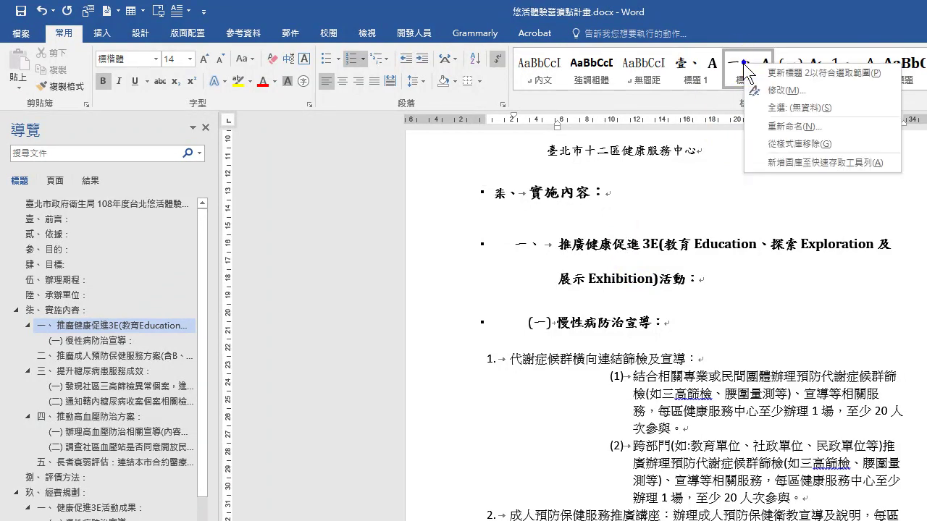
pyautogui.click(785, 73)
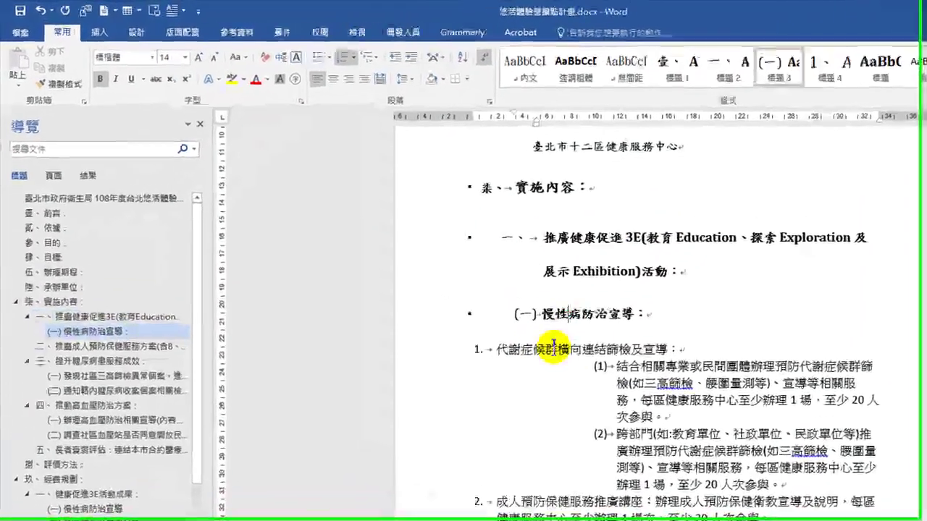
pyautogui.click(482, 304)
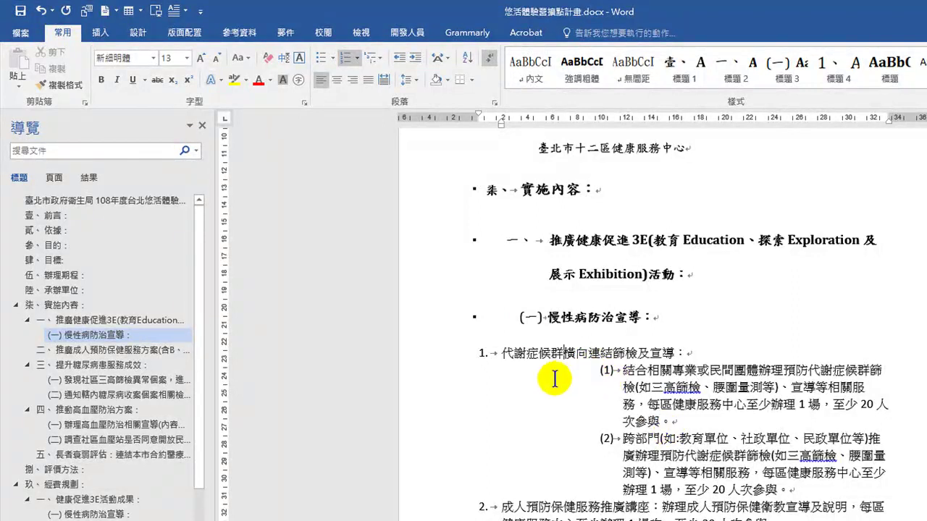
# Apply the 標題 4 style to the paragraph 代謝症候群橫向連結篩檢及宣導 under 慢性病防治宣導
pyautogui.moveTo(428, 374); pyautogui.dragTo(422, 481)
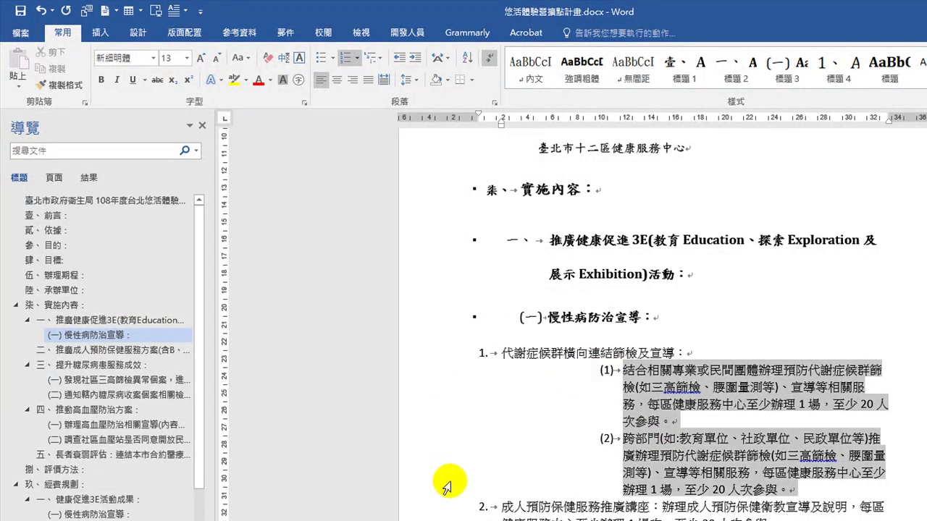
pyautogui.click(541, 360)
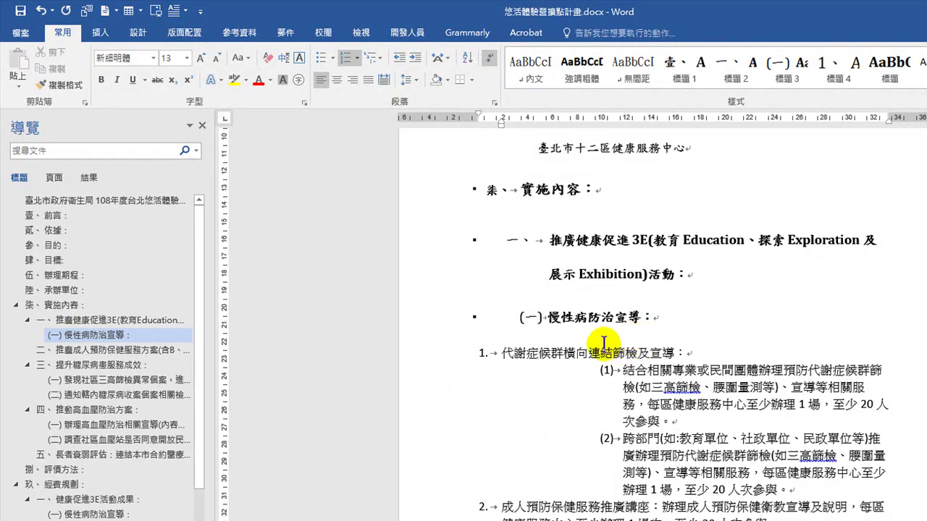
pyautogui.click(576, 353)
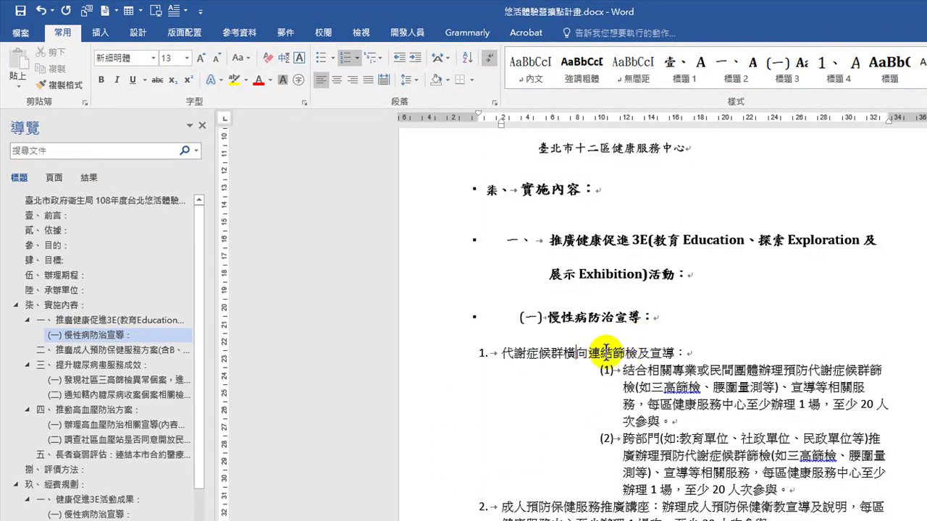
pyautogui.click(560, 350)
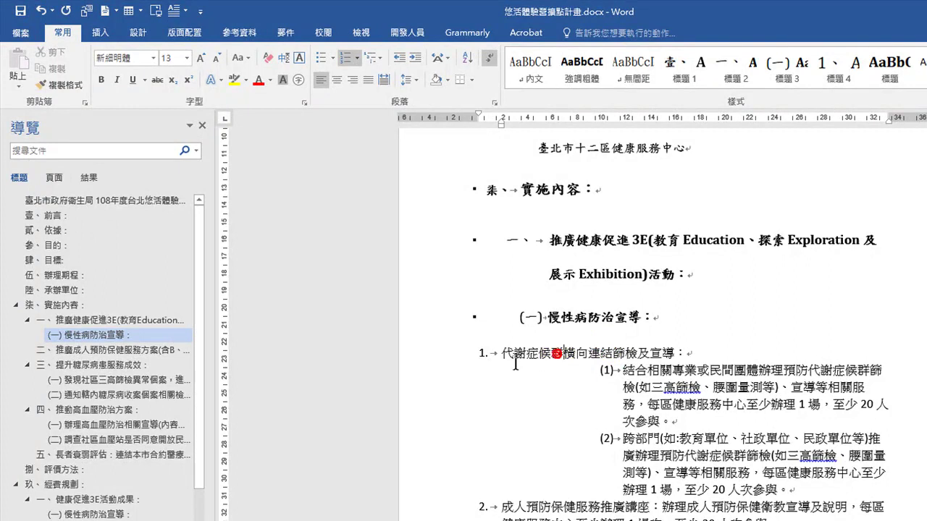
pyautogui.click(836, 69)
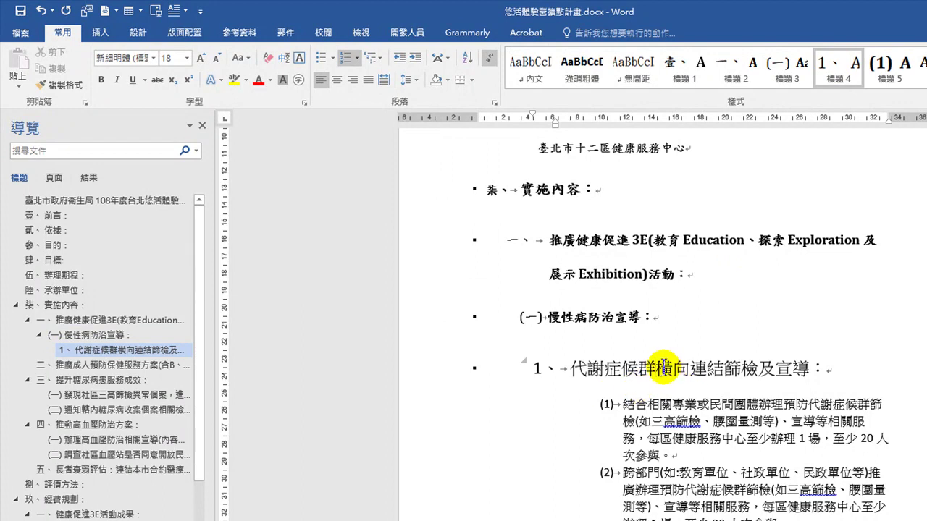
# Modify the 標題 4 style to use the 標楷體 font, bold, at 12 points
pyautogui.click(663, 365)
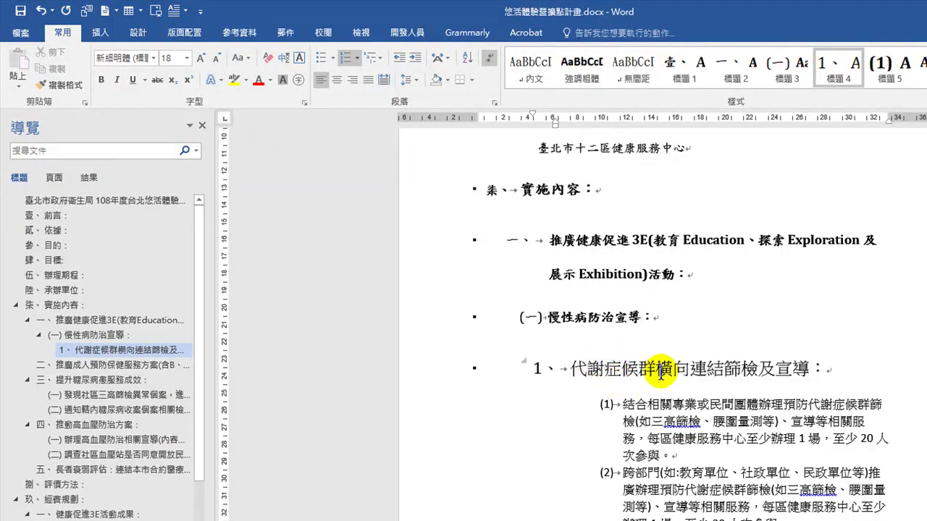
pyautogui.rightClick(840, 70)
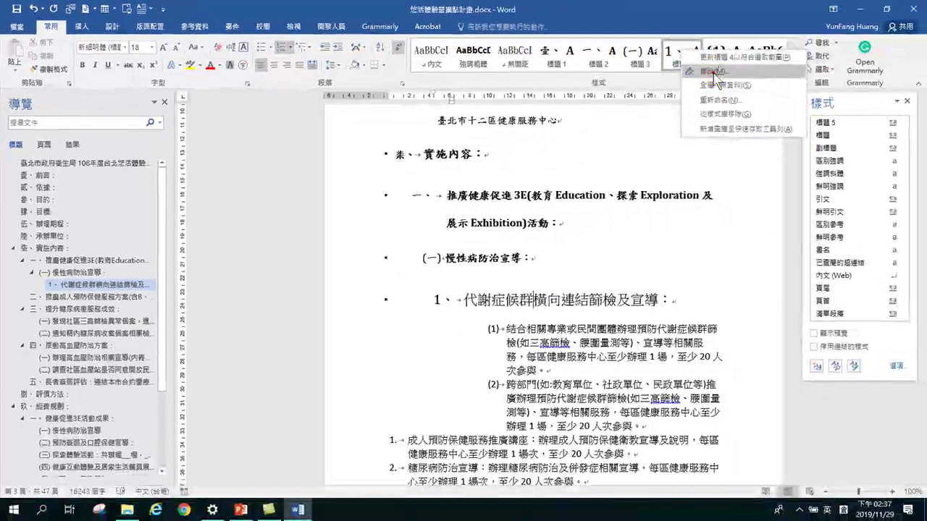
pyautogui.click(873, 94)
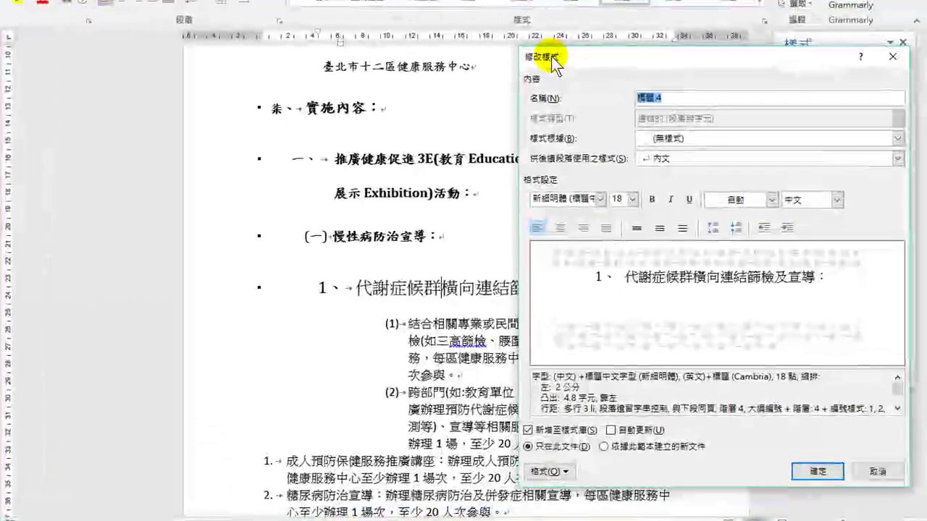
pyautogui.click(632, 199)
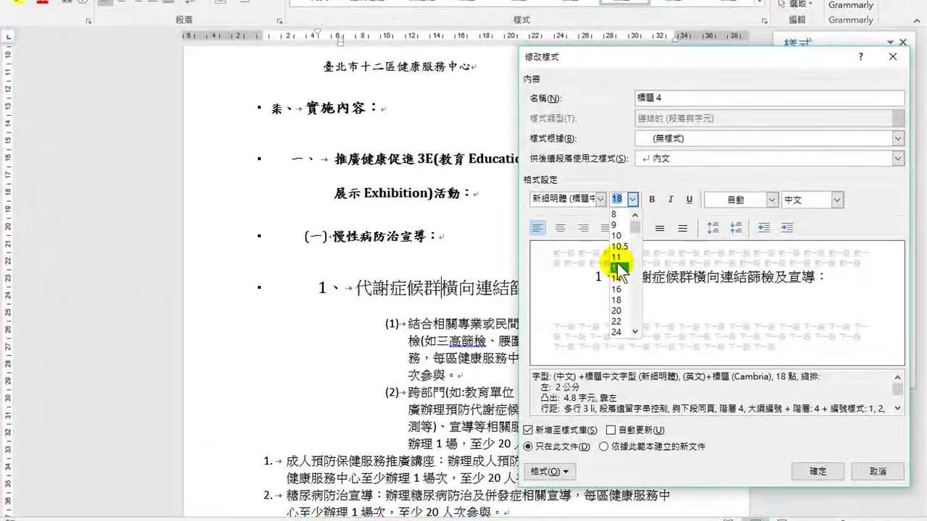
pyautogui.click(617, 268)
pyautogui.click(652, 199)
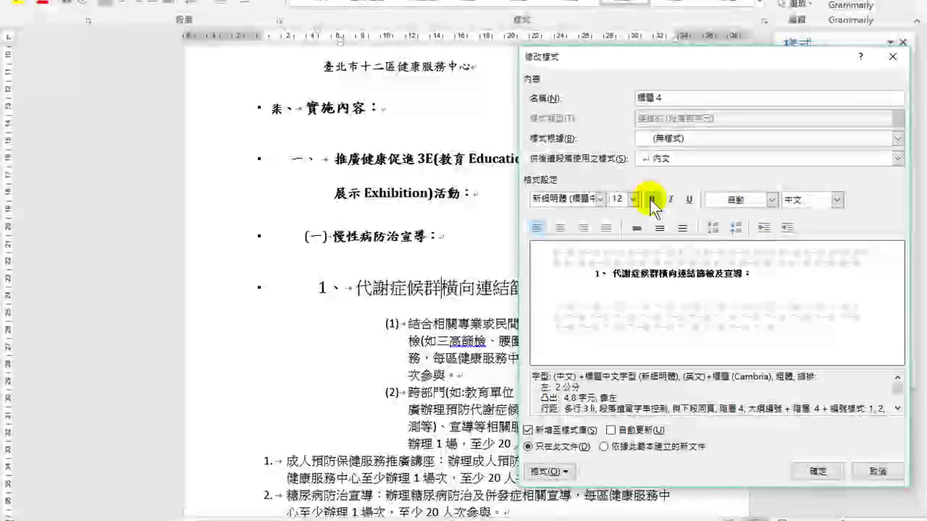
pyautogui.click(601, 200)
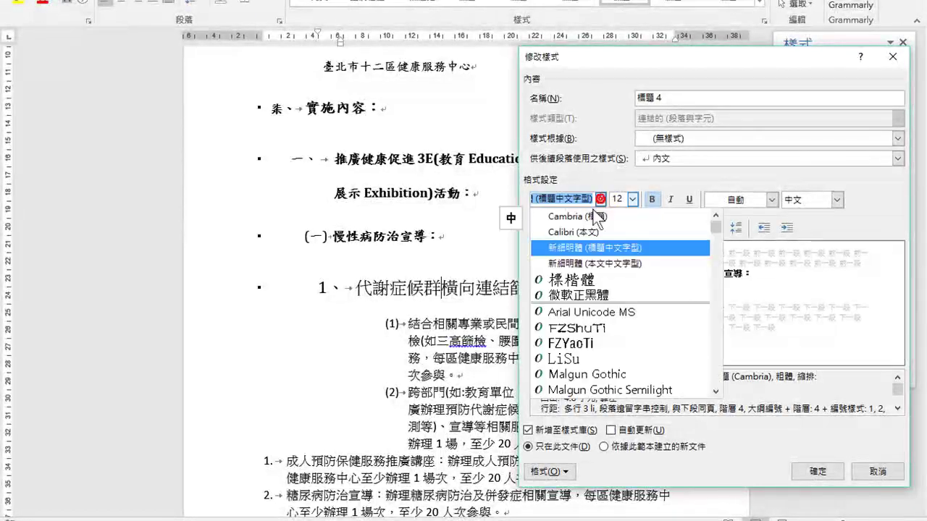
pyautogui.click(575, 281)
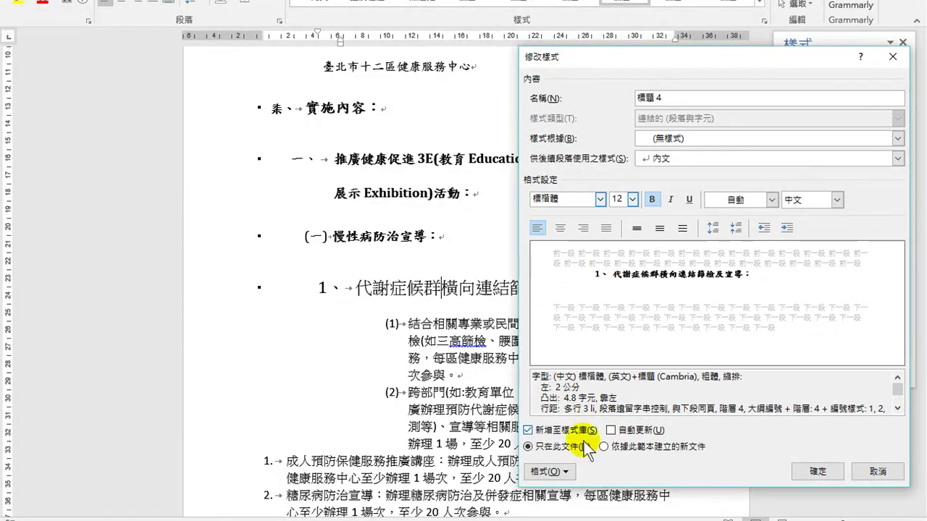
pyautogui.click(817, 471)
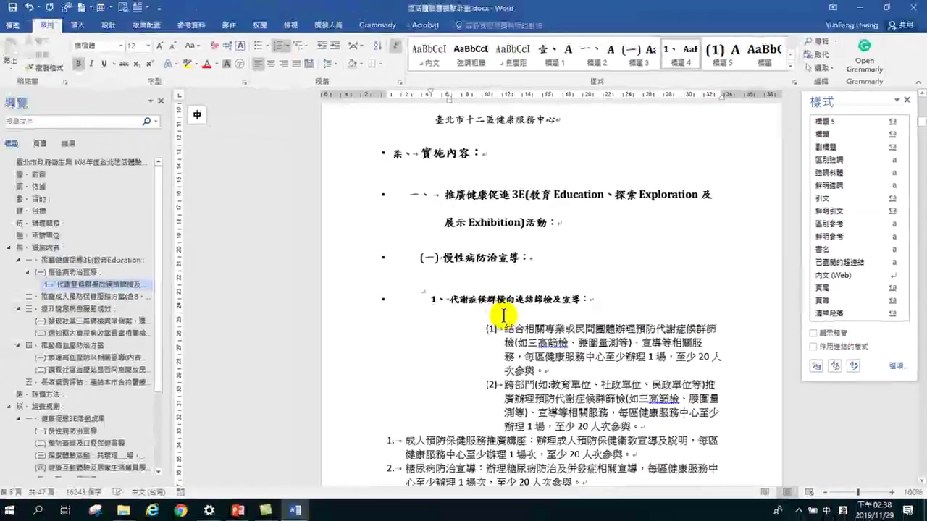
# Apply the 清單段落 style to the two list items (1) and (2) under 代謝症候群橫向連結篩檢及宣導
pyautogui.scroll(-3, 235, 191)
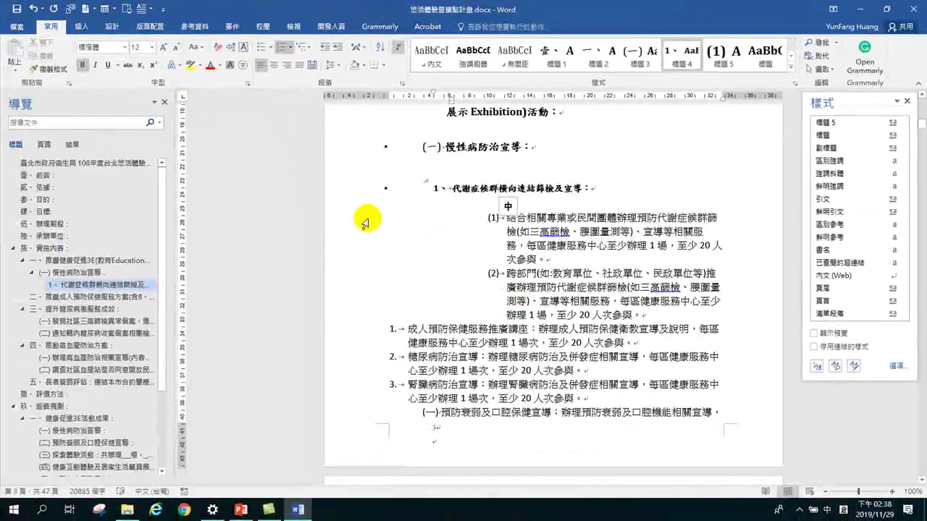
pyautogui.moveTo(356, 207); pyautogui.dragTo(362, 270)
pyautogui.moveTo(340, 217); pyautogui.dragTo(406, 312)
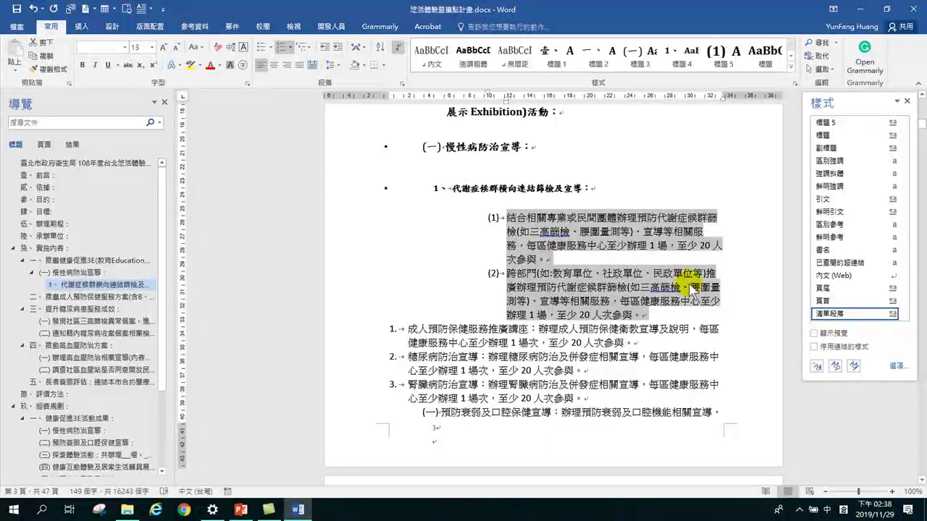
pyautogui.click(828, 314)
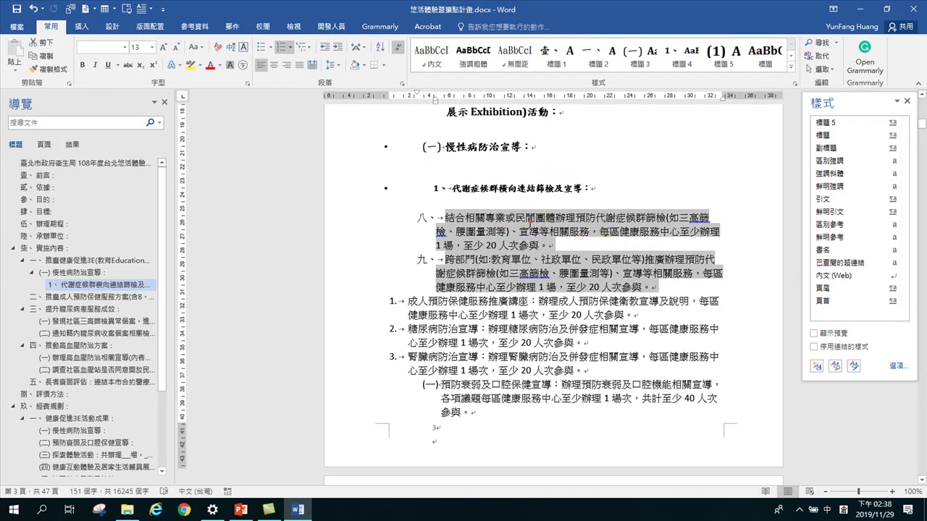
# Restart the numbering of the two list items under 代謝症候群橫向連結篩檢及宣導 from 一
pyautogui.click(530, 225)
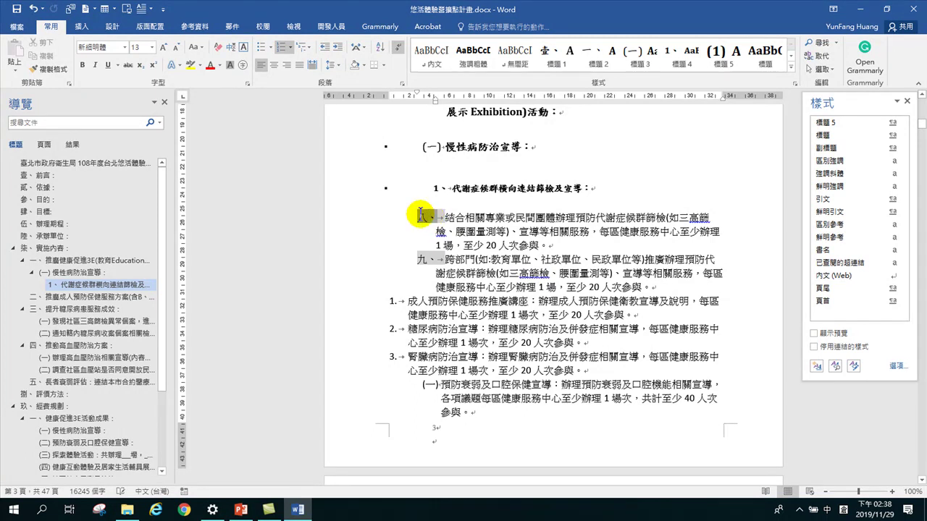
pyautogui.rightClick(420, 214)
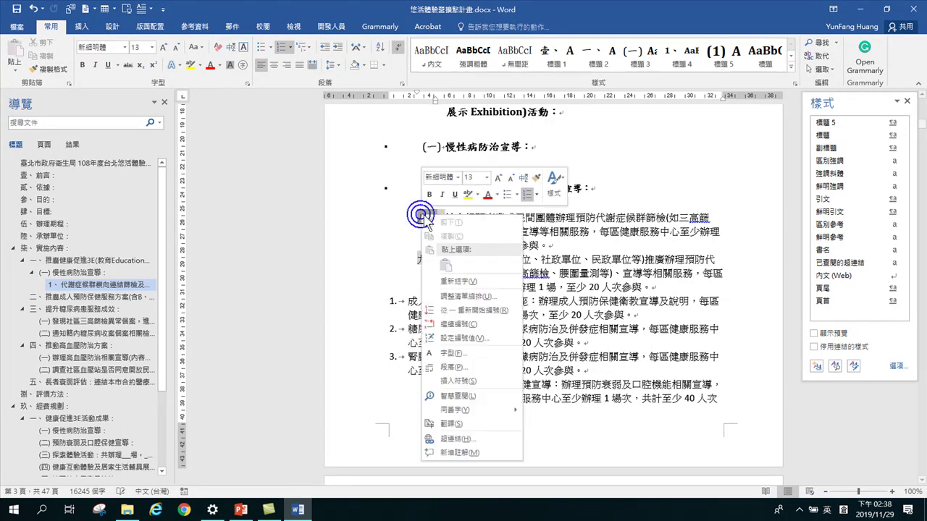
pyautogui.click(454, 309)
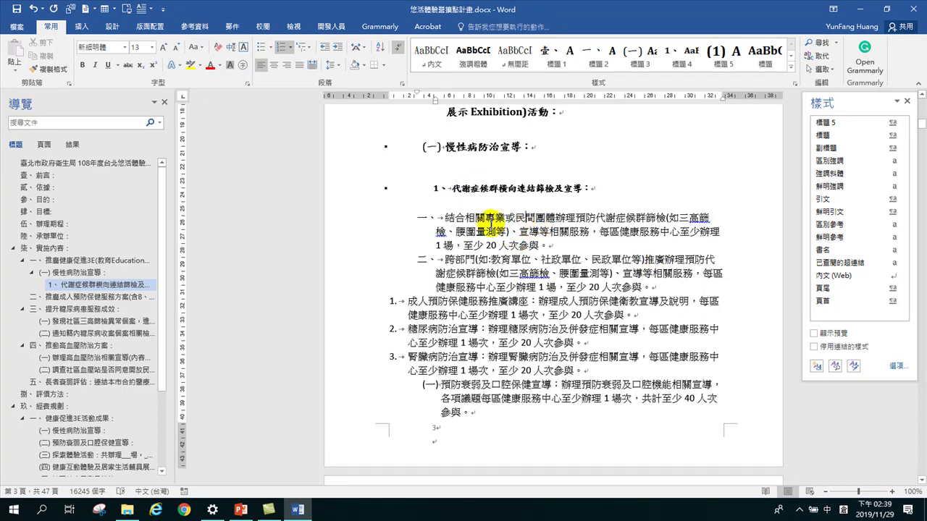
# With both list items under 代謝症候群橫向連結篩檢及宣導 selected, open the 清單段落 style for modification
pyautogui.moveTo(488, 220); pyautogui.dragTo(657, 275)
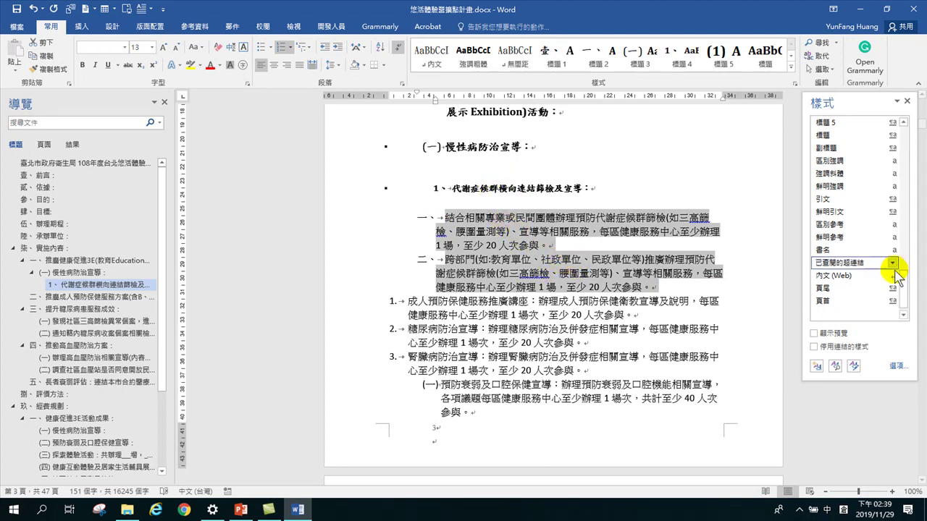
pyautogui.moveTo(903, 288); pyautogui.dragTo(916, 319)
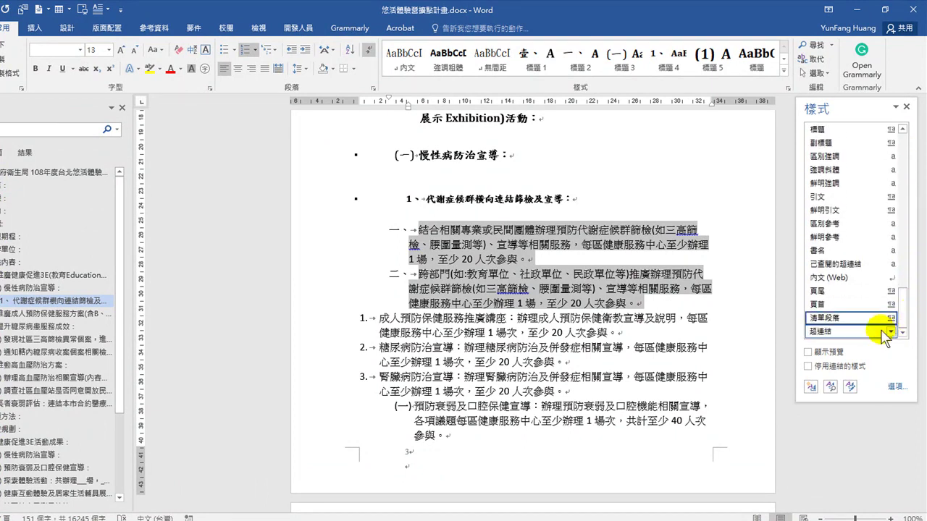
pyautogui.rightClick(854, 318)
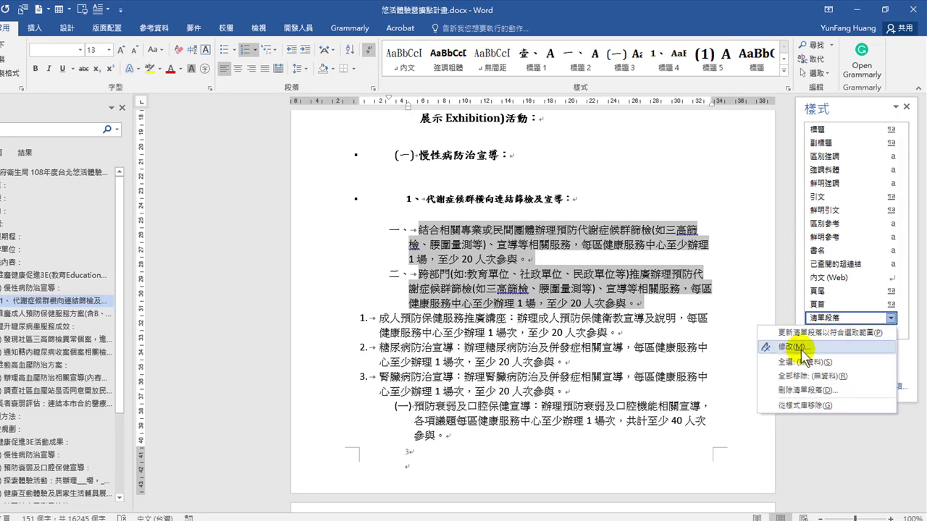
pyautogui.click(826, 347)
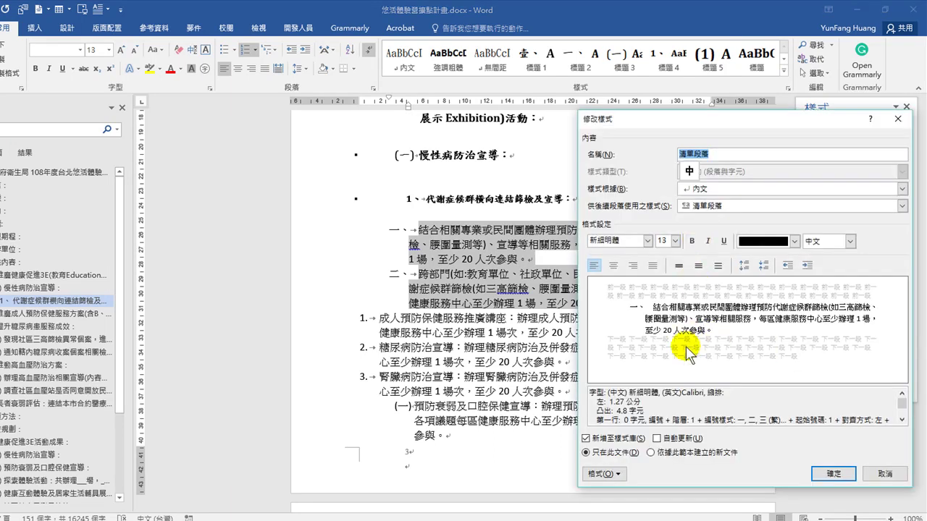
# Modify the 清單段落 style to use the 標楷體 font at size 12
pyautogui.click(675, 241)
pyautogui.click(663, 299)
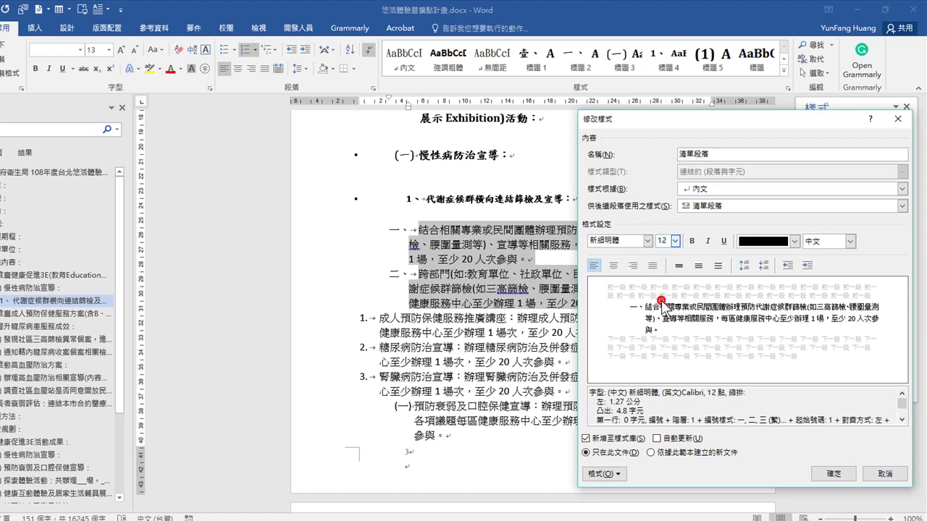
pyautogui.click(646, 242)
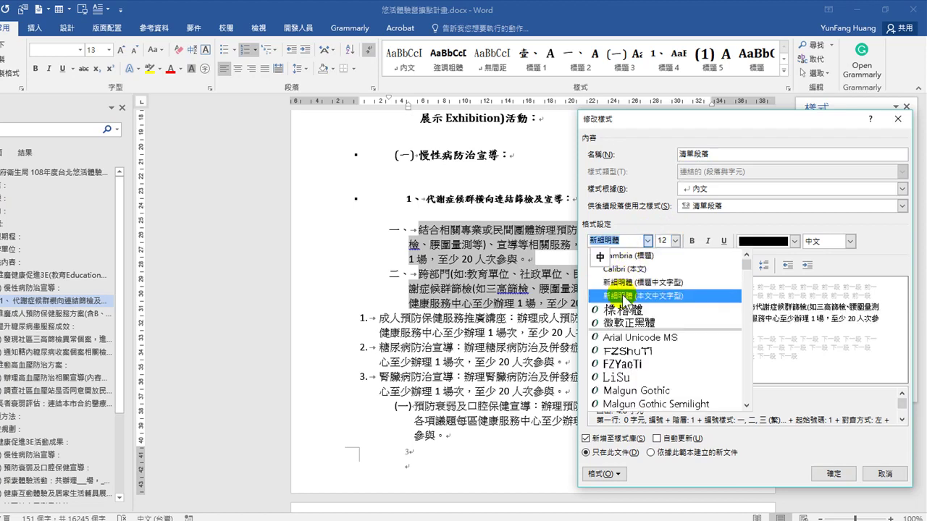
pyautogui.click(620, 311)
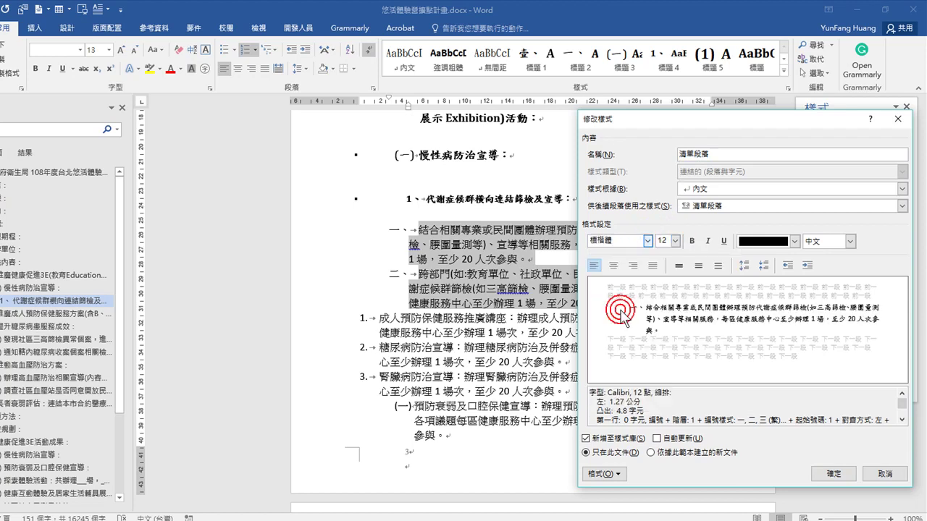
pyautogui.click(833, 474)
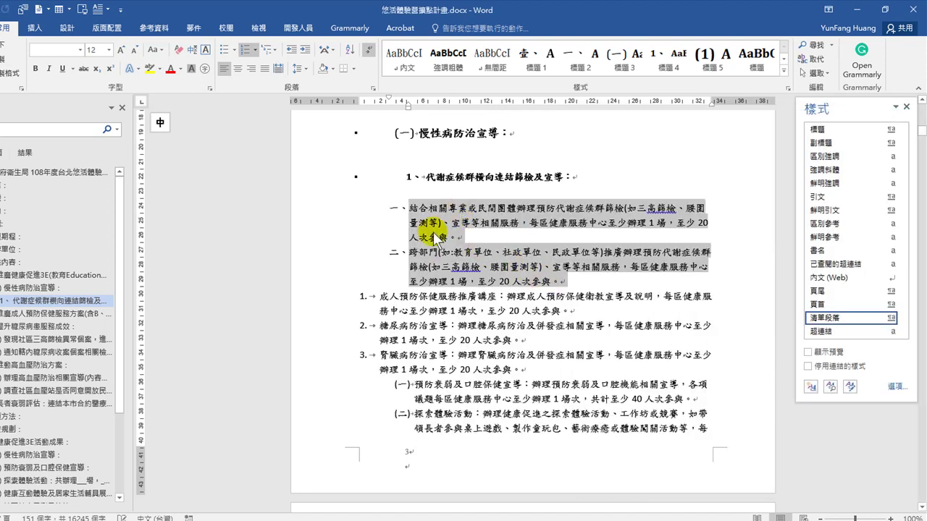
# Enlarge the document view to 120% and examine the restyled list paragraphs under the 目標 heading
pyautogui.scroll(12, 449, 243)
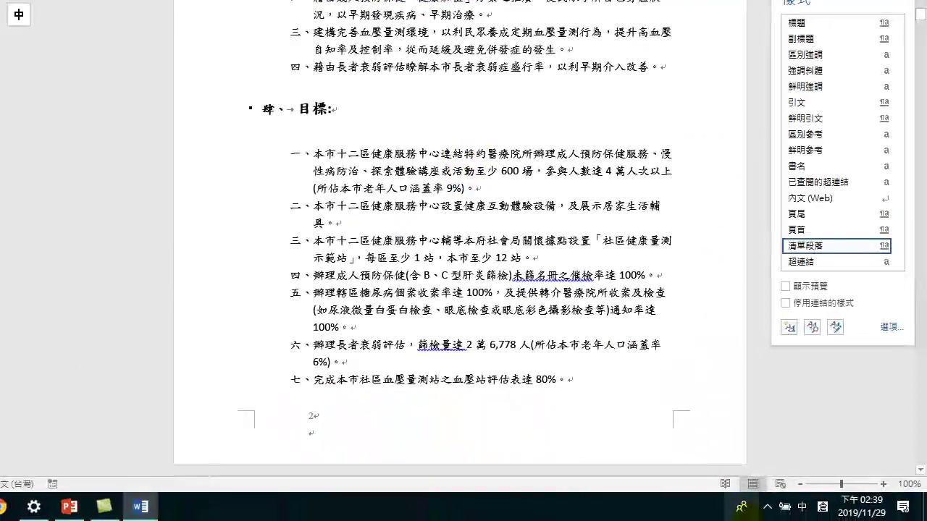
pyautogui.click(884, 485)
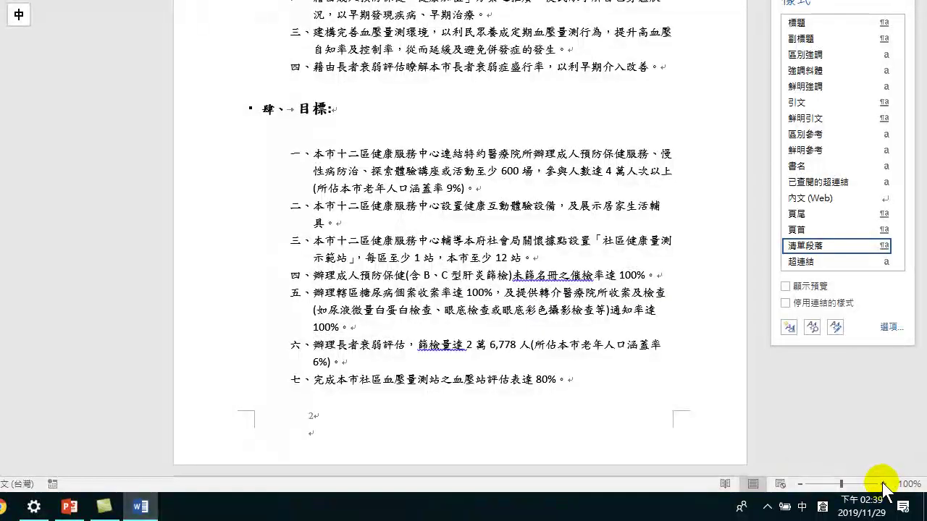
pyautogui.click(884, 484)
pyautogui.click(884, 484)
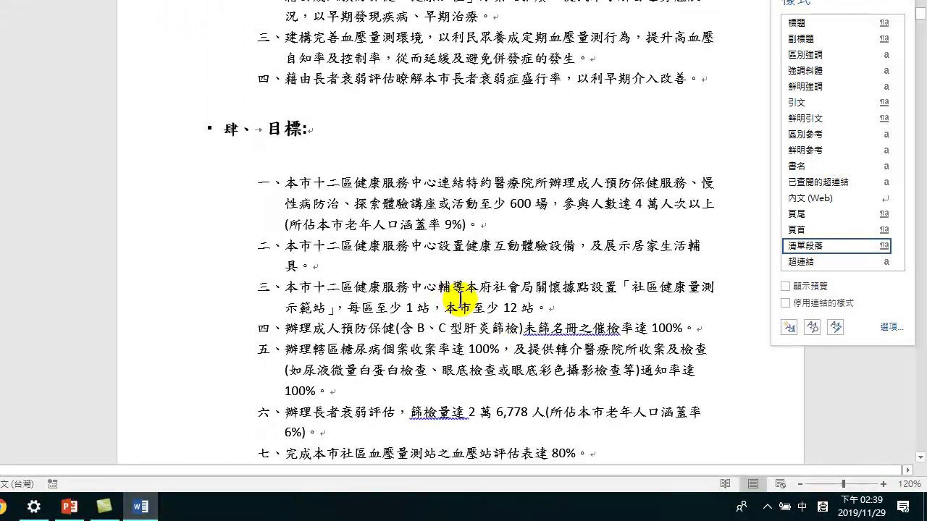
pyautogui.scroll(-2, 460, 298)
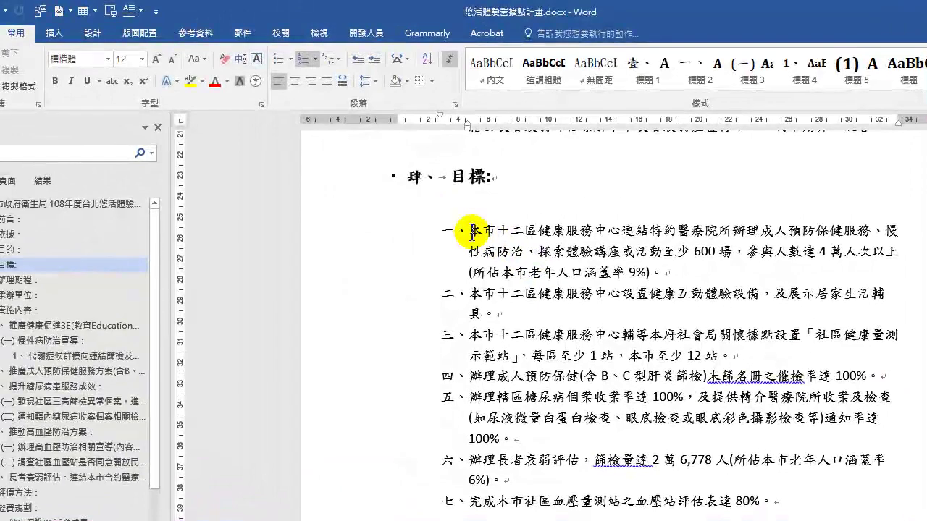
pyautogui.hotkey('ctrl', 'alt', 'shift', 's')
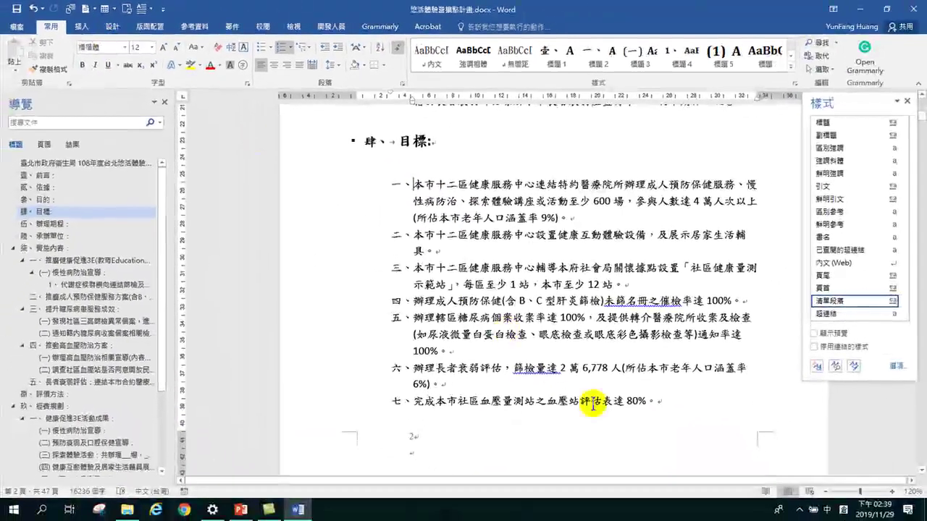
# Apply the 標題 4 style to the three numbered items from 成人預防保健服務推廣講座 to 腎臟病防治宣導 under 慢性病防治宣導
pyautogui.scroll(-12, 662, 451)
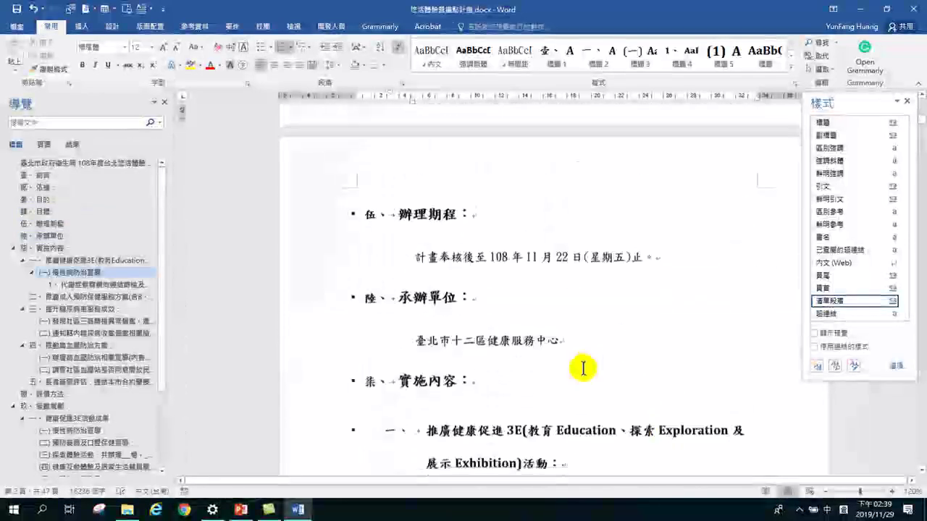
pyautogui.scroll(-4, 532, 355)
pyautogui.scroll(5, 533, 355)
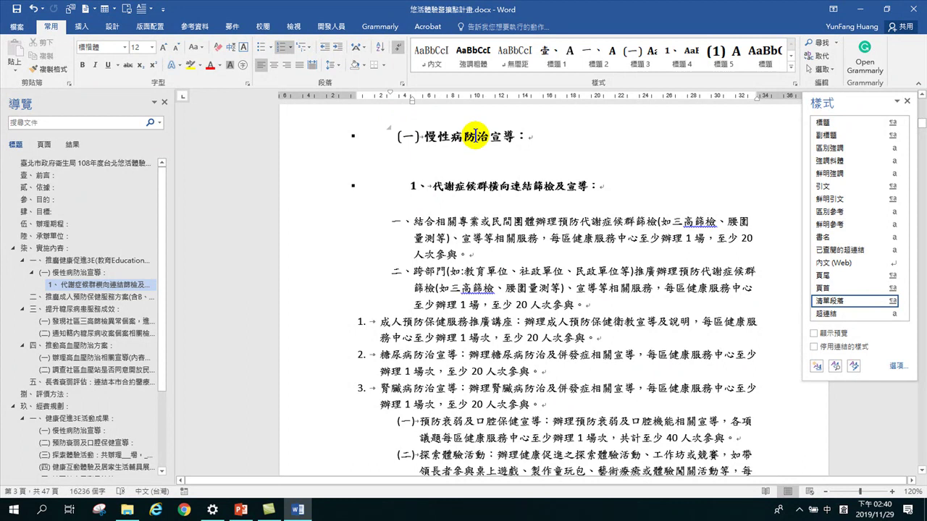
pyautogui.scroll(-2, 500, 226)
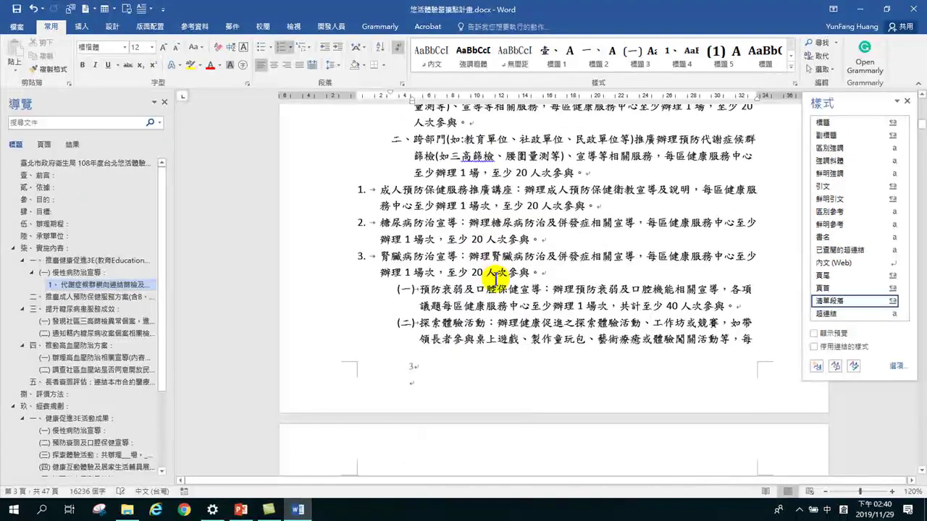
pyautogui.scroll(3, 485, 226)
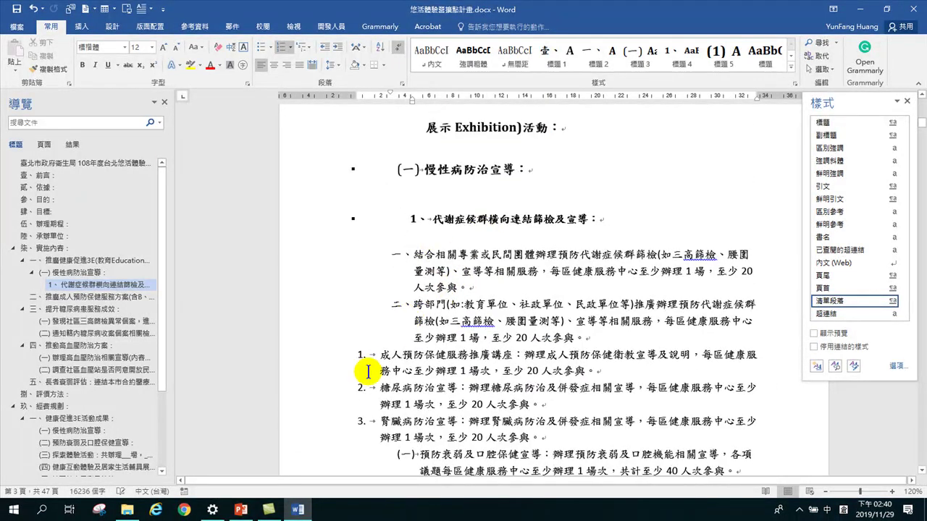
pyautogui.moveTo(302, 359); pyautogui.dragTo(533, 387)
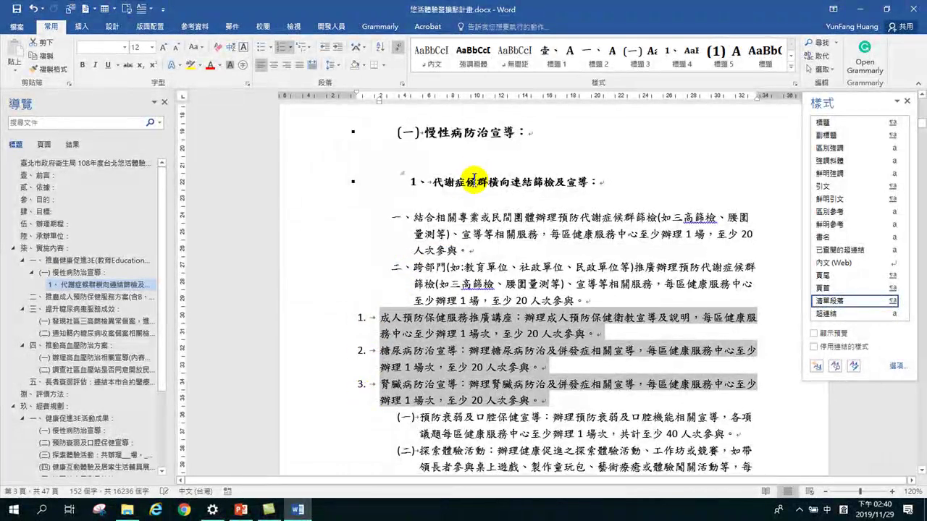
pyautogui.click(681, 54)
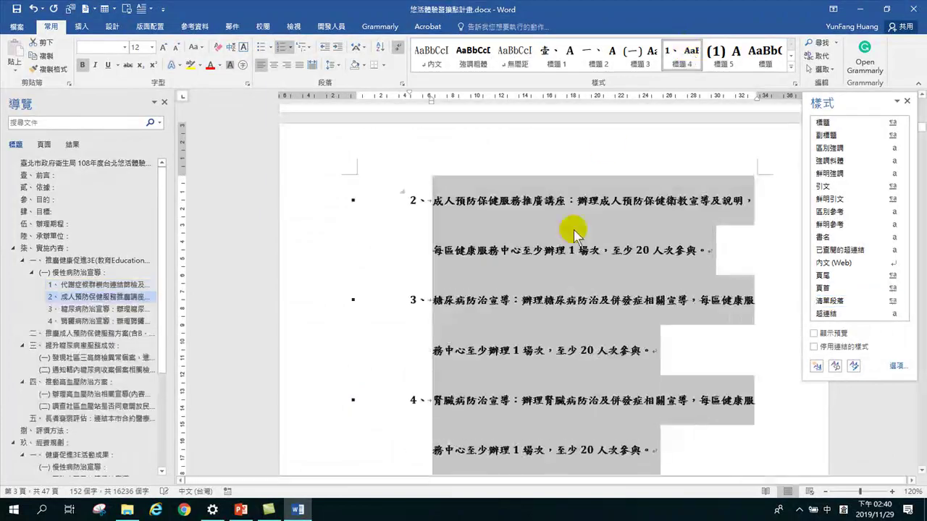
pyautogui.scroll(10, 574, 234)
pyautogui.scroll(-3, 441, 299)
pyautogui.click(427, 311)
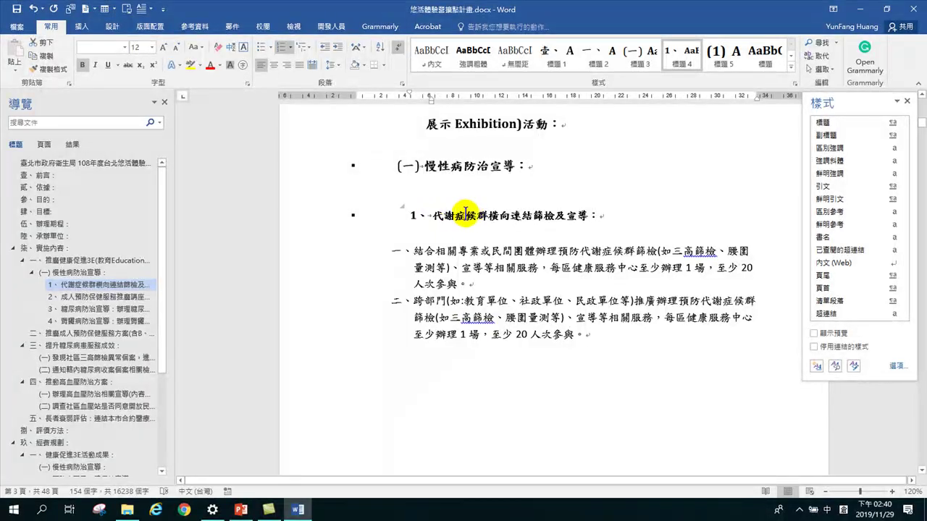
pyautogui.click(471, 211)
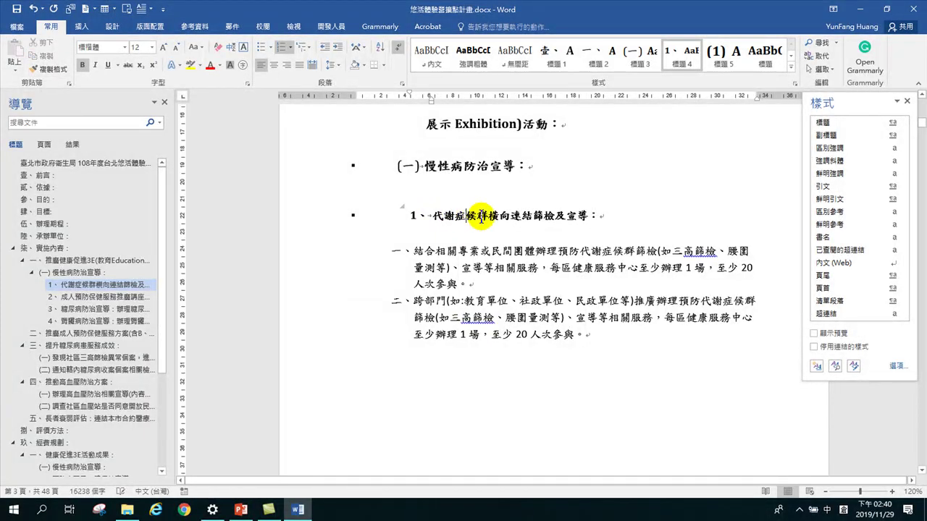
# Split the 成人預防保健服務推廣講座 item after its colon and apply the 內文 style to the separated description
pyautogui.scroll(-5, 474, 396)
pyautogui.scroll(-3, 474, 396)
pyautogui.scroll(2, 451, 384)
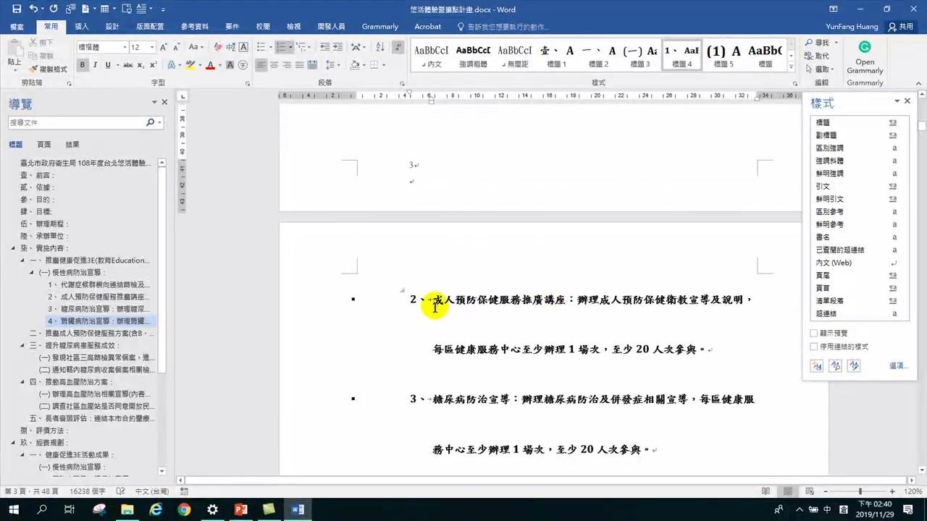
pyautogui.click(577, 302)
pyautogui.press('Return')
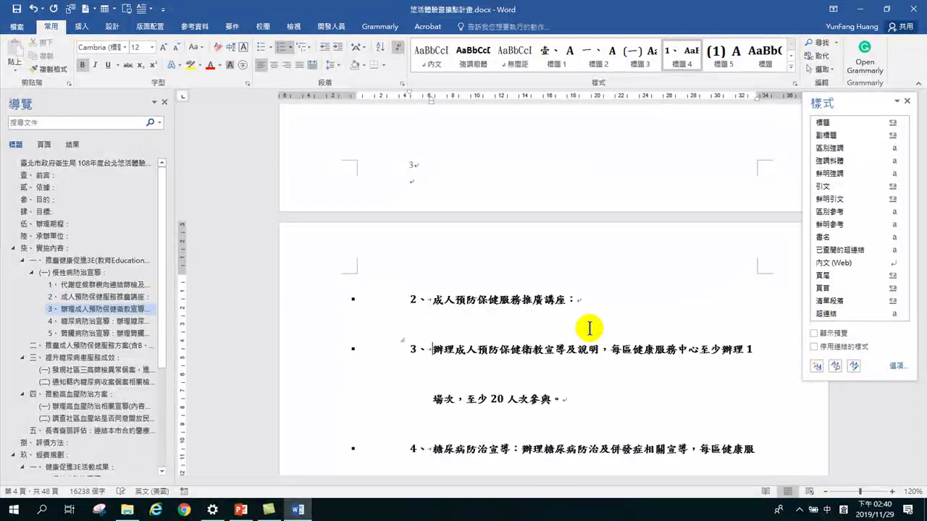
pyautogui.click(436, 55)
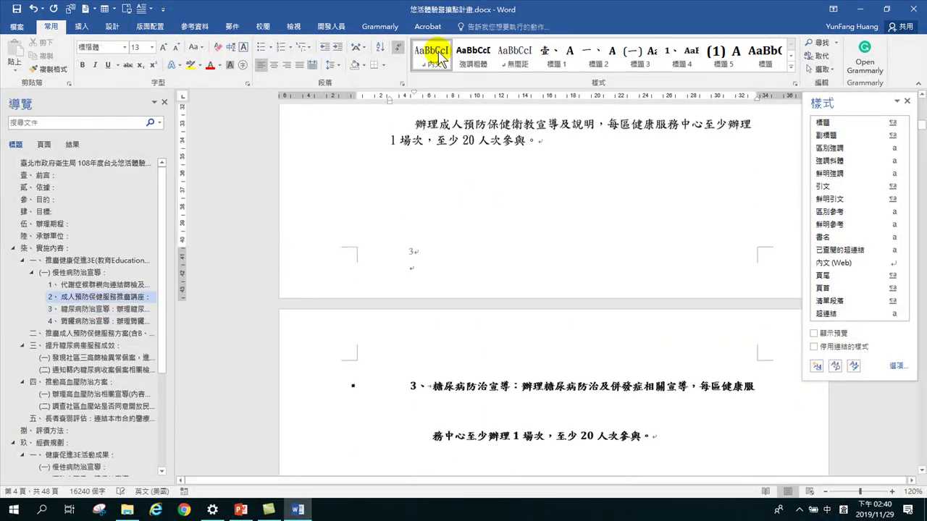
pyautogui.scroll(3, 482, 282)
pyautogui.scroll(3, 474, 249)
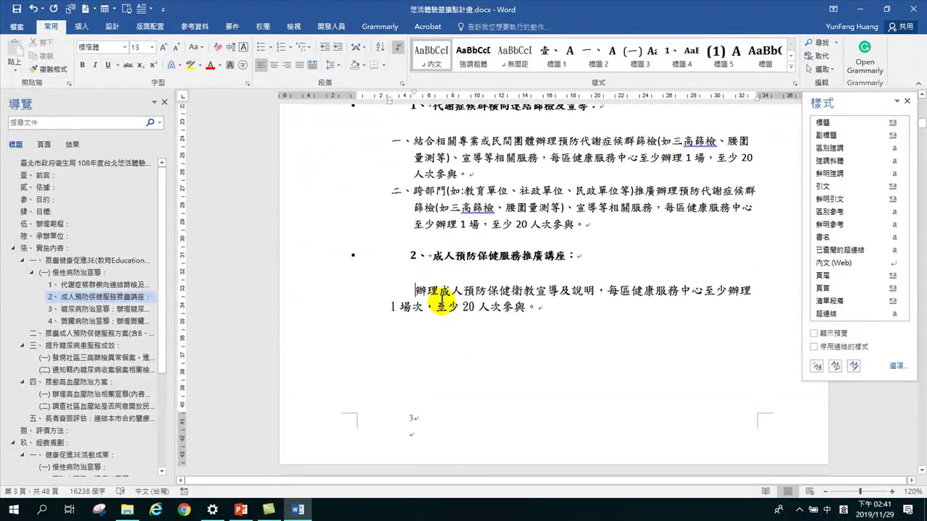
# Split the 糖尿病防治宣導 item after its colon and apply the 內文 style to the separated description
pyautogui.scroll(-10, 478, 333)
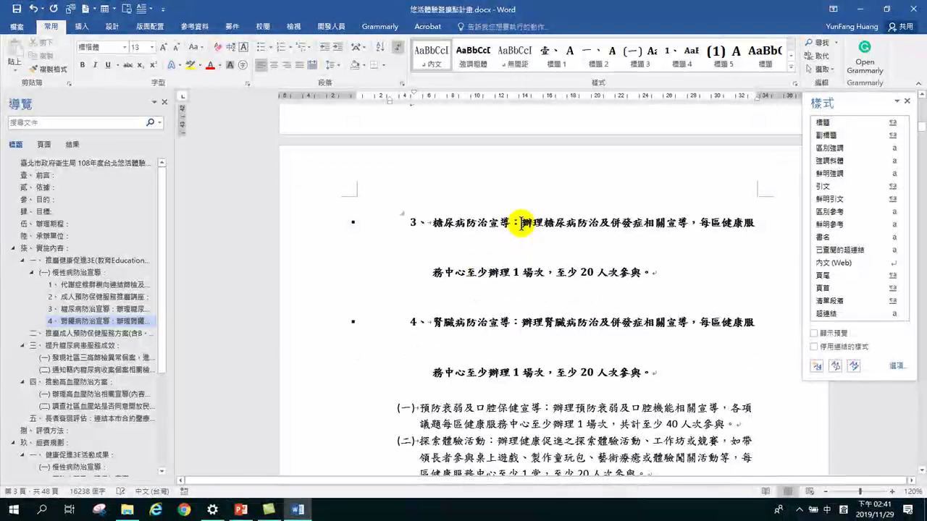
pyautogui.click(521, 222)
pyautogui.press('Return')
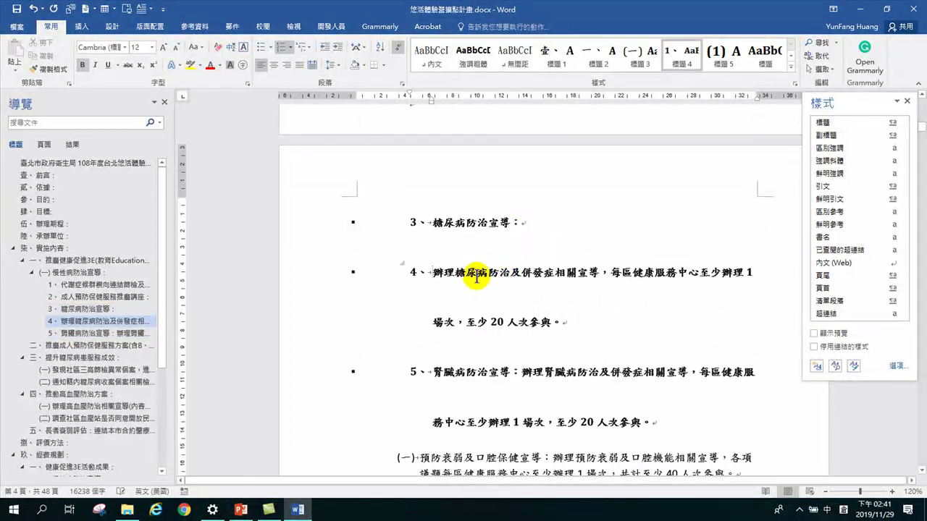
pyautogui.click(433, 55)
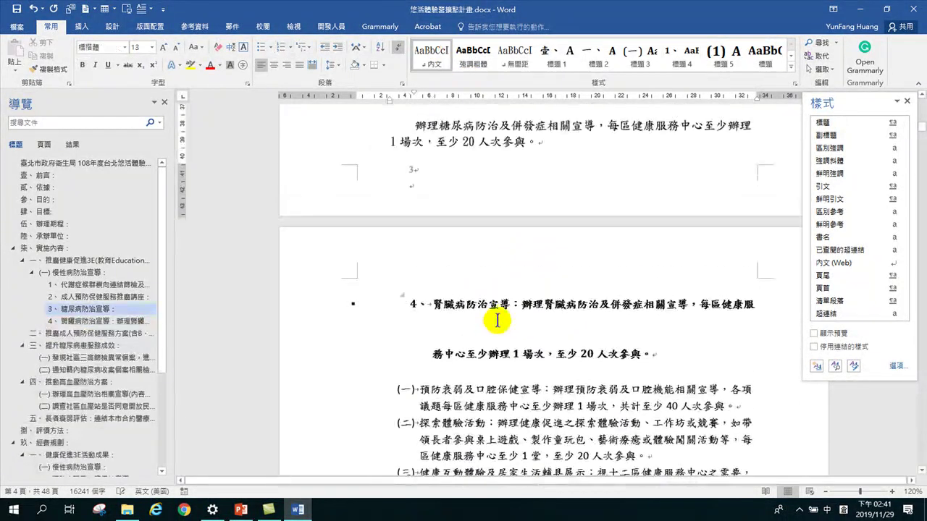
# Split the 腎臟病防治宣導 item after its colon and apply the 內文 style to the separated description
pyautogui.click(523, 304)
pyautogui.press('Return')
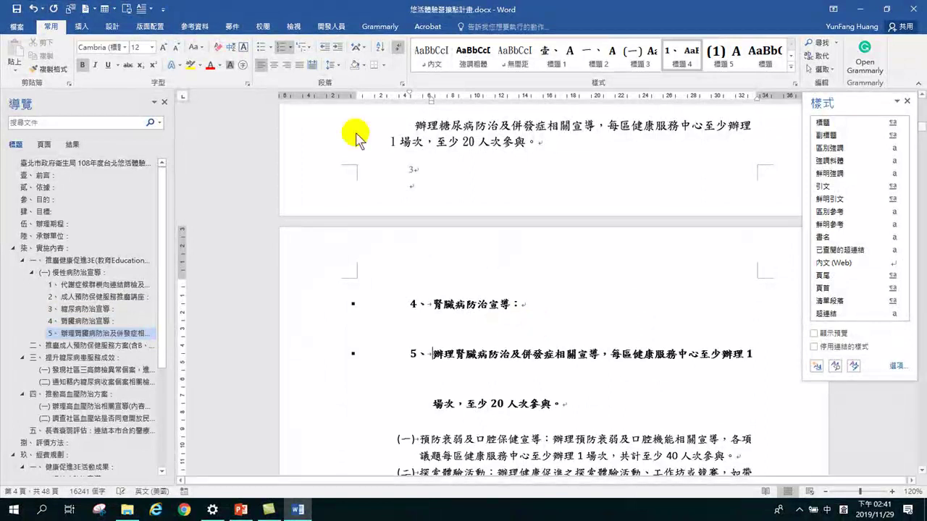
pyautogui.click(430, 52)
# Apply the 標題 3 style to the four items from 預防衰弱及口腔保健宣導 to 輔導設置「社區健康量測示範站」
pyautogui.scroll(-3, 490, 337)
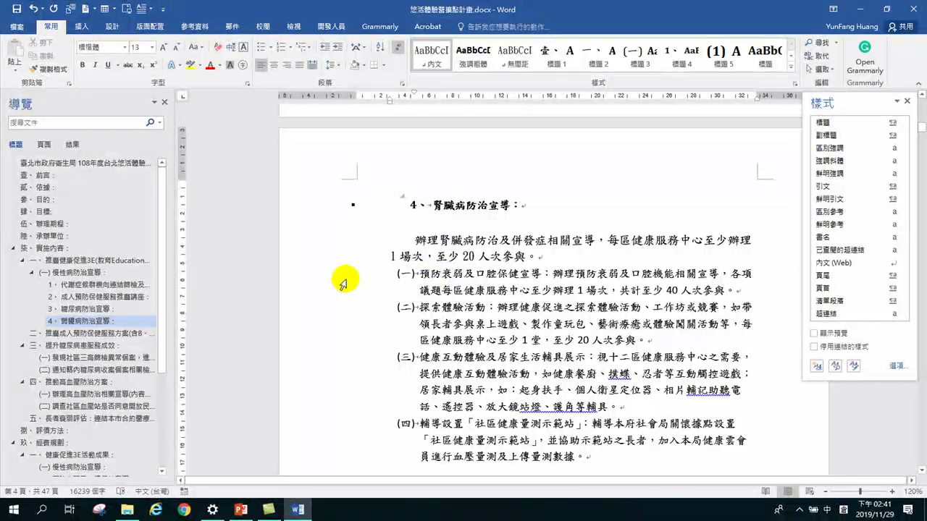
pyautogui.moveTo(322, 272); pyautogui.dragTo(341, 364)
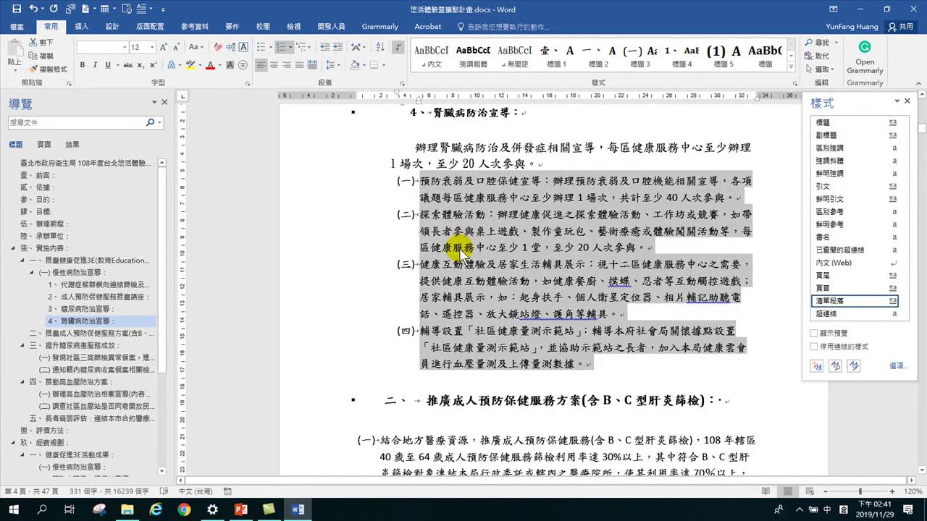
pyautogui.scroll(4, 460, 249)
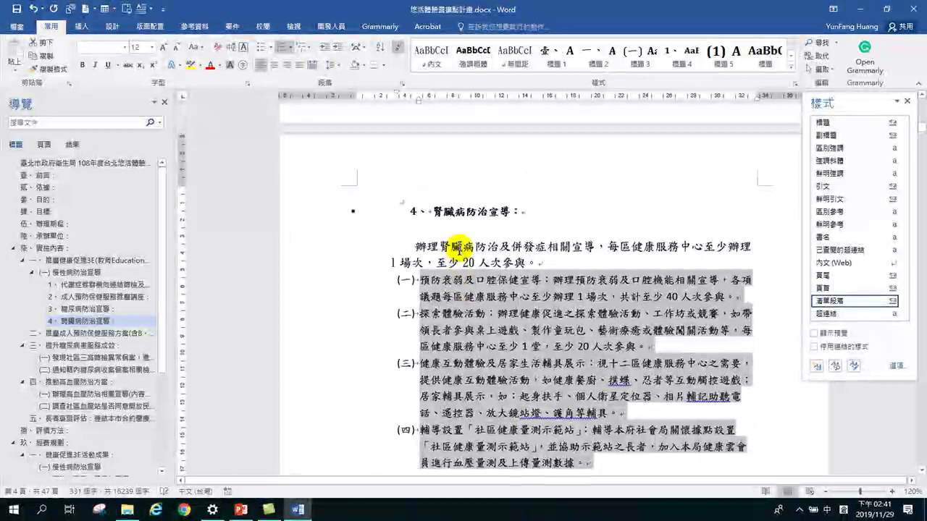
pyautogui.scroll(4, 459, 246)
pyautogui.scroll(-7, 459, 232)
pyautogui.scroll(2, 406, 319)
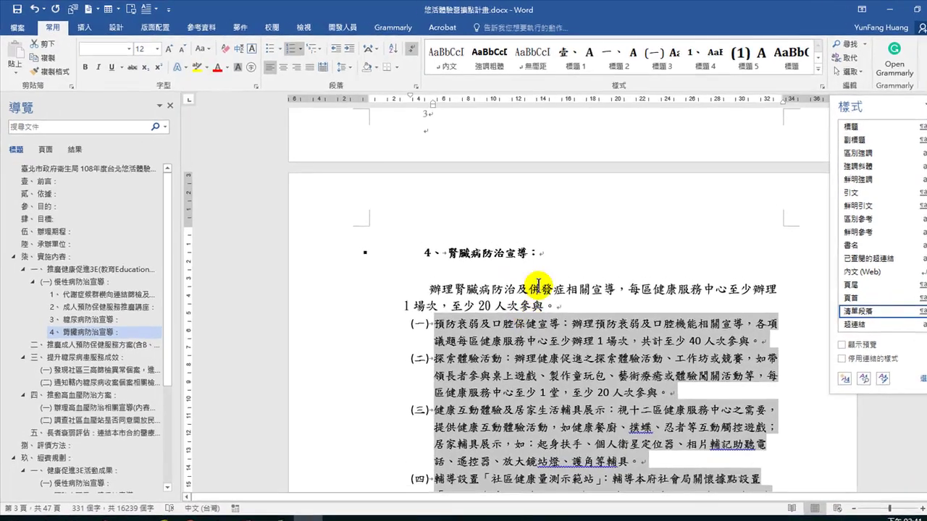
pyautogui.click(661, 54)
pyautogui.scroll(-5, 532, 366)
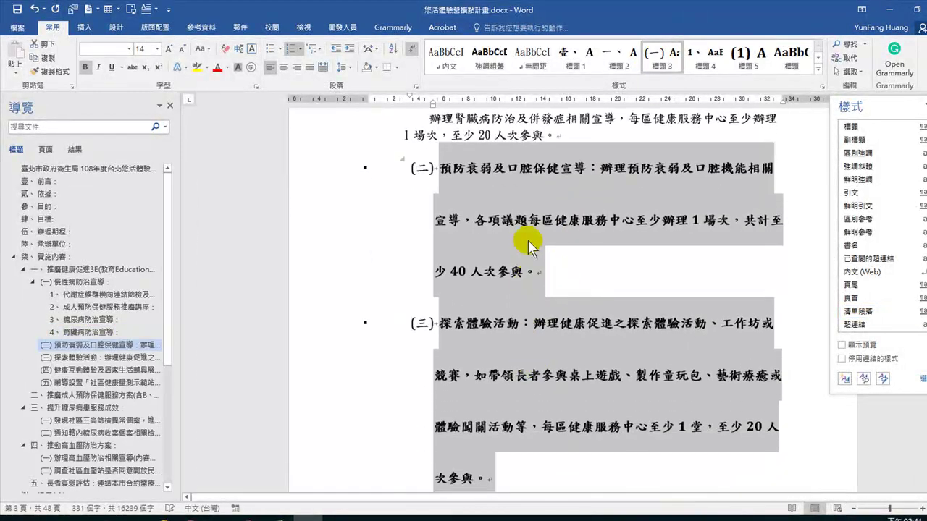
# Split the 預防衰弱及口腔保健宣導 item after its colon and apply the 內文 style to the separated description
pyautogui.click(510, 192)
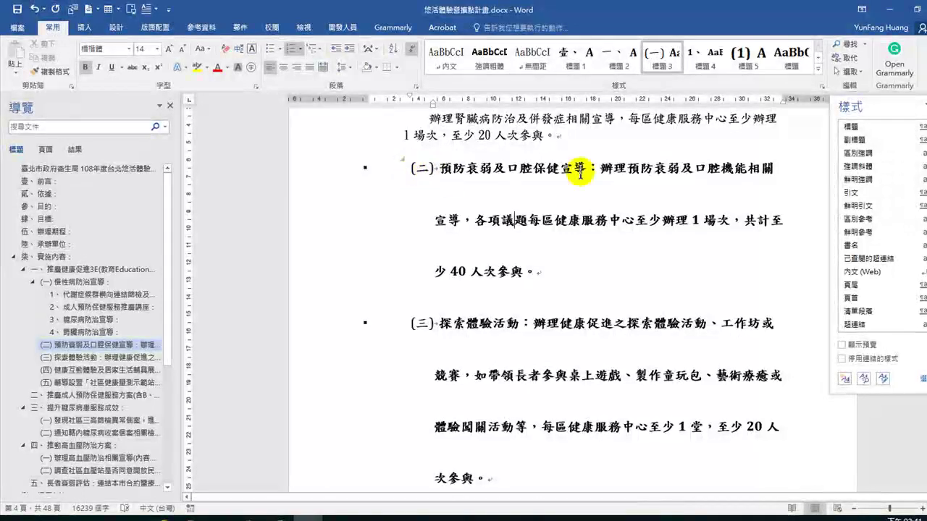
pyautogui.click(600, 169)
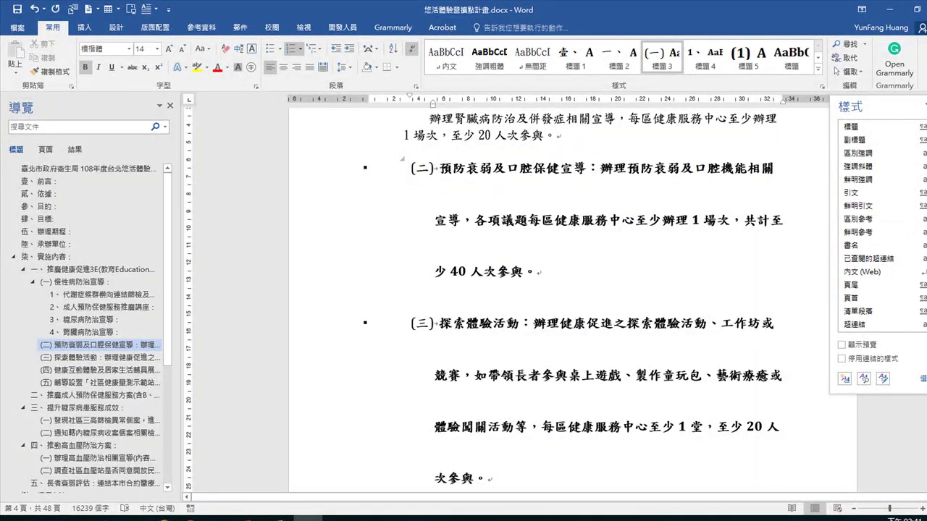
pyautogui.press('Return')
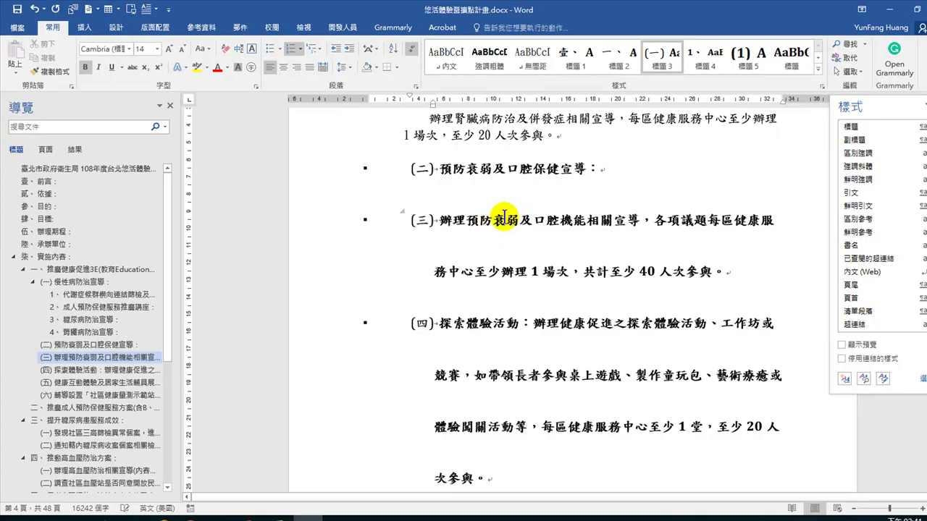
pyautogui.click(443, 64)
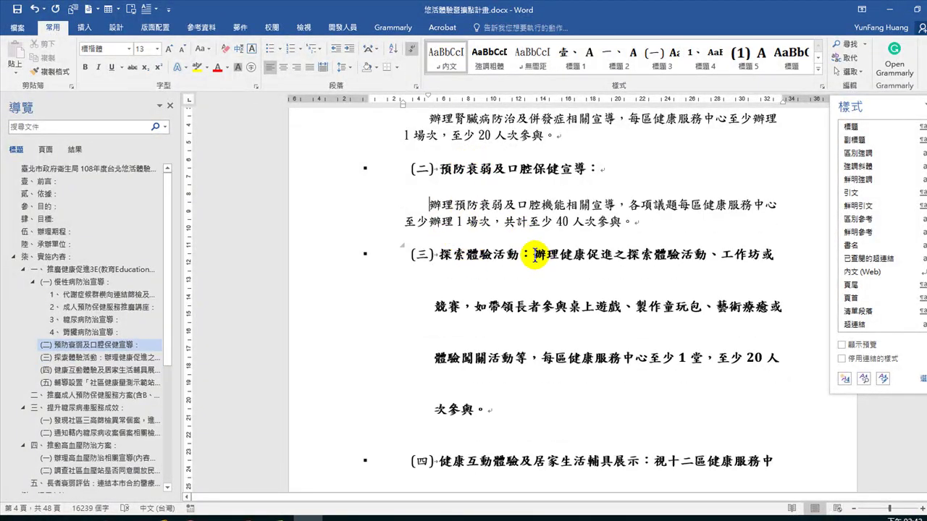
# Split the 探索體驗活動 item after its colon and apply the 內文 style to the separated description
pyautogui.click(534, 255)
pyautogui.press('Return')
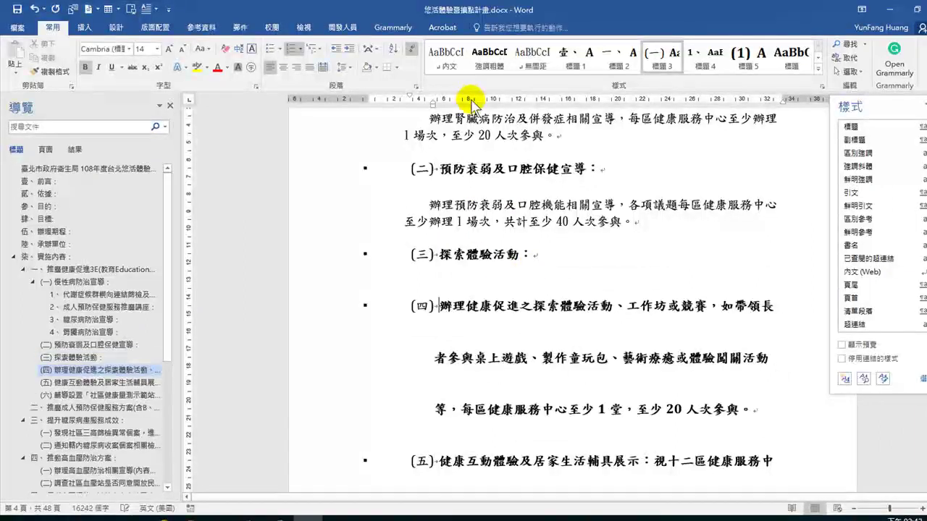
pyautogui.click(446, 57)
# Split the 健康互動體驗及居家生活輔具展示 item after its colon and apply the 內文 style to the separated description
pyautogui.scroll(-1, 463, 311)
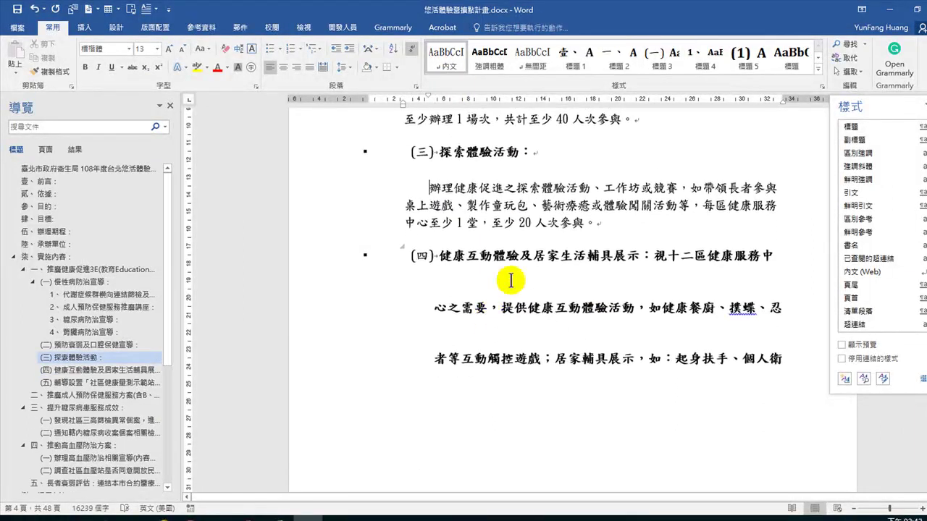
pyautogui.click(650, 257)
pyautogui.press('Return')
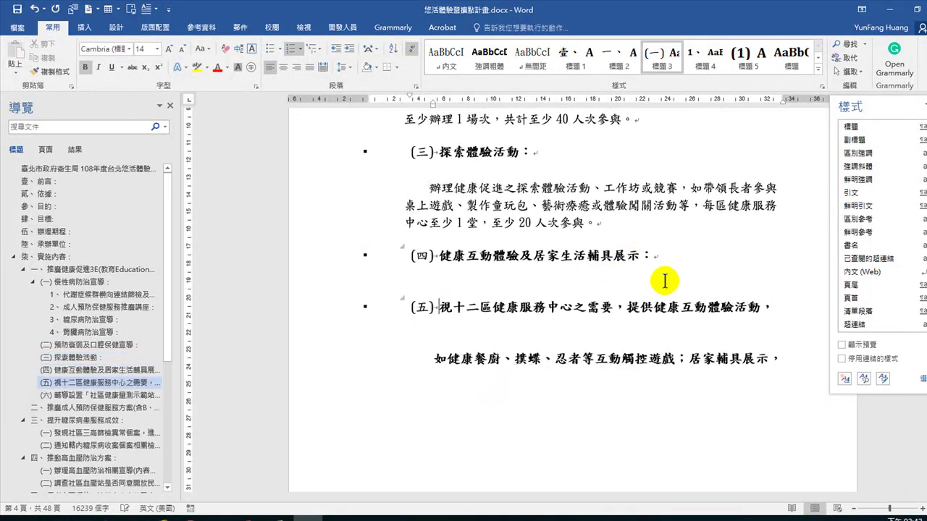
pyautogui.click(449, 57)
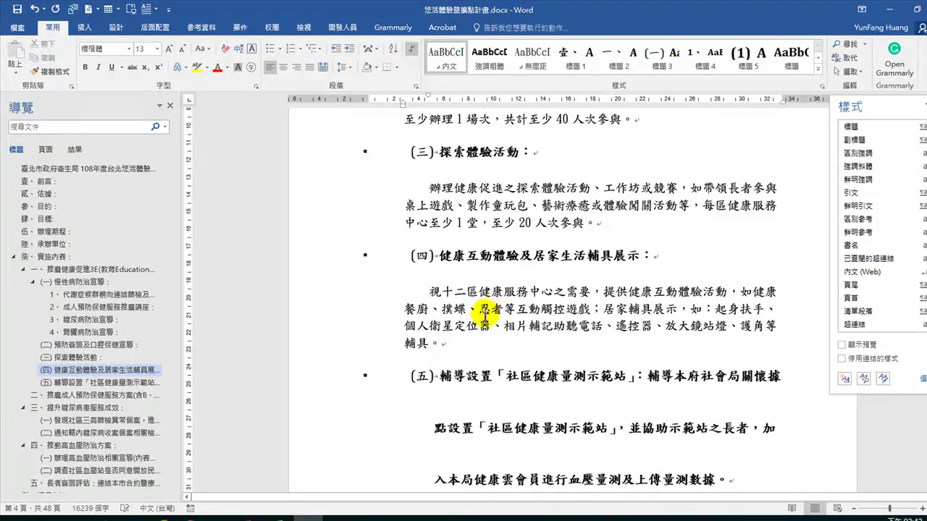
# Split the 輔導設置「社區健康量測示範站」 item after its colon and apply the 內文 style to the separated description
pyautogui.scroll(-3, 482, 296)
pyautogui.click(646, 274)
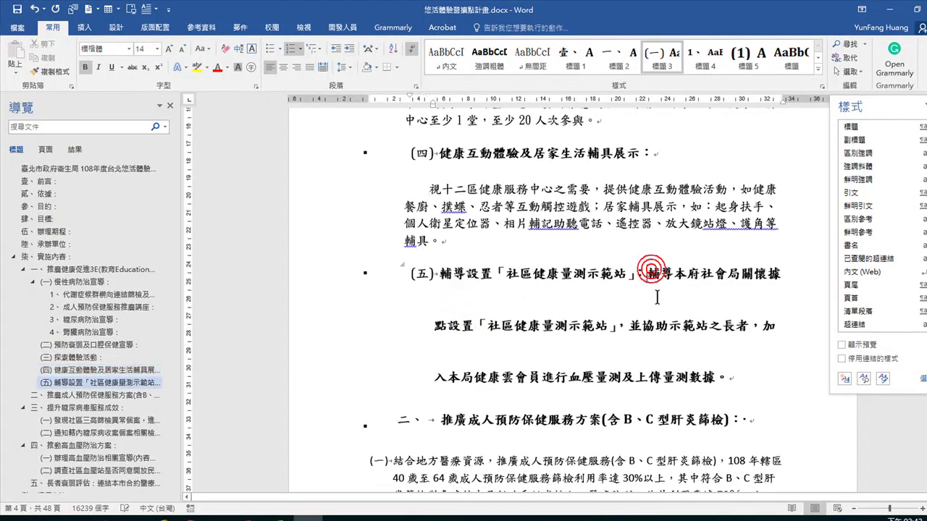
pyautogui.press('Return')
pyautogui.click(444, 55)
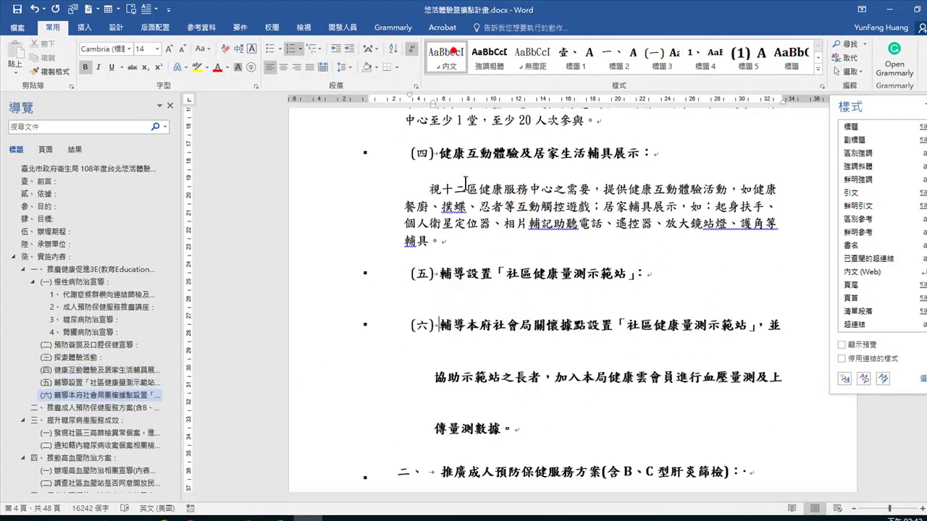
# Examine the 推廣成人預防保健服務方案 heading and the style and extent of its first item, 結合地方醫療資源
pyautogui.scroll(-3, 348, 326)
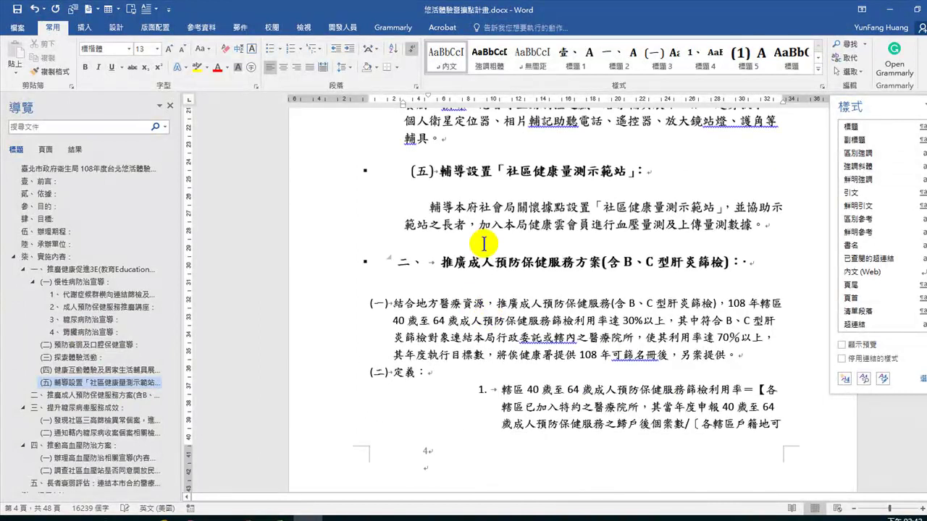
pyautogui.click(432, 262)
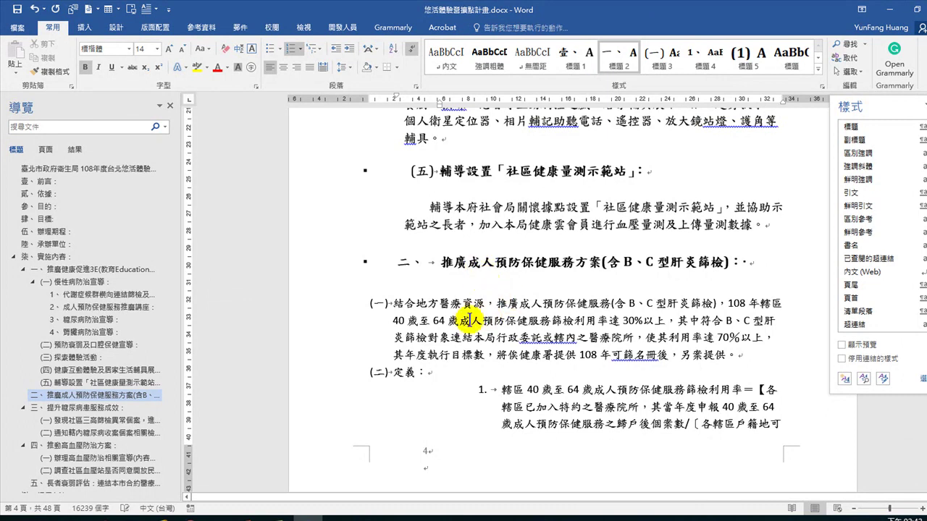
pyautogui.click(463, 304)
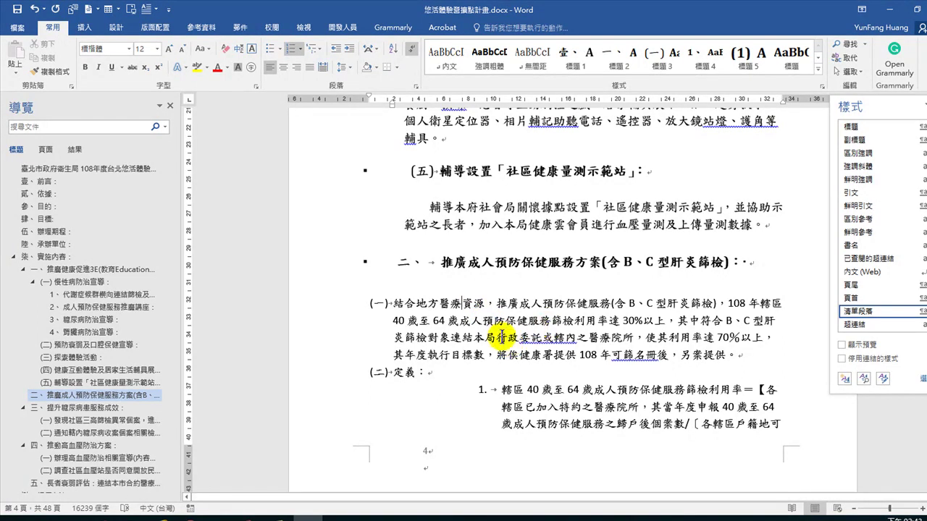
pyautogui.click(429, 302)
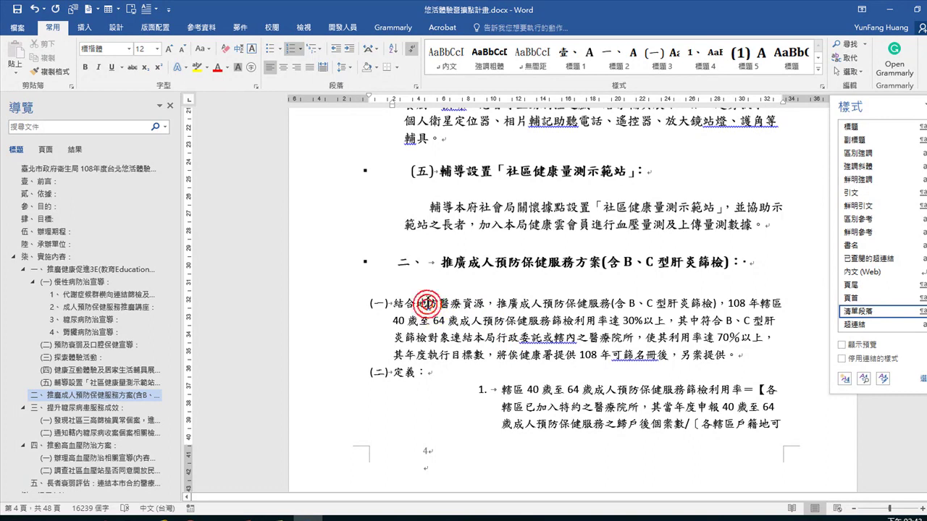
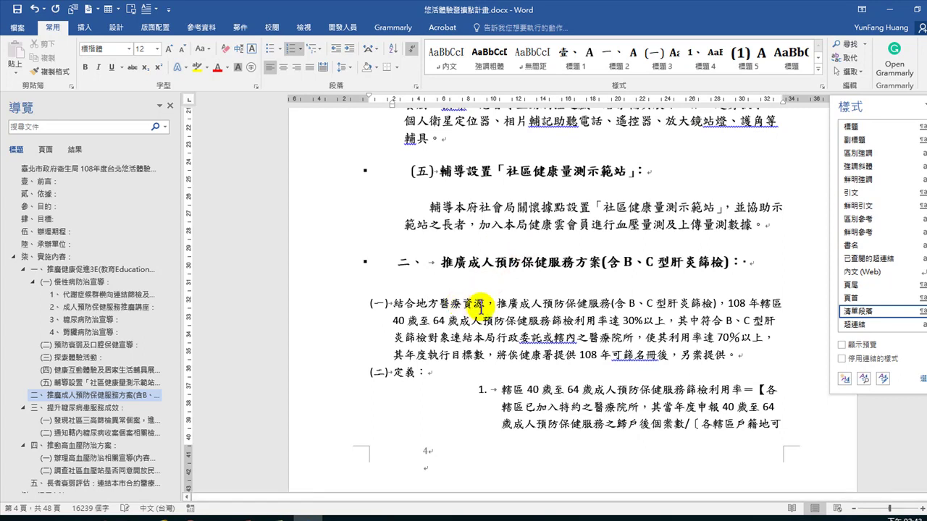
pyautogui.click(450, 255)
pyautogui.scroll(-2, 482, 338)
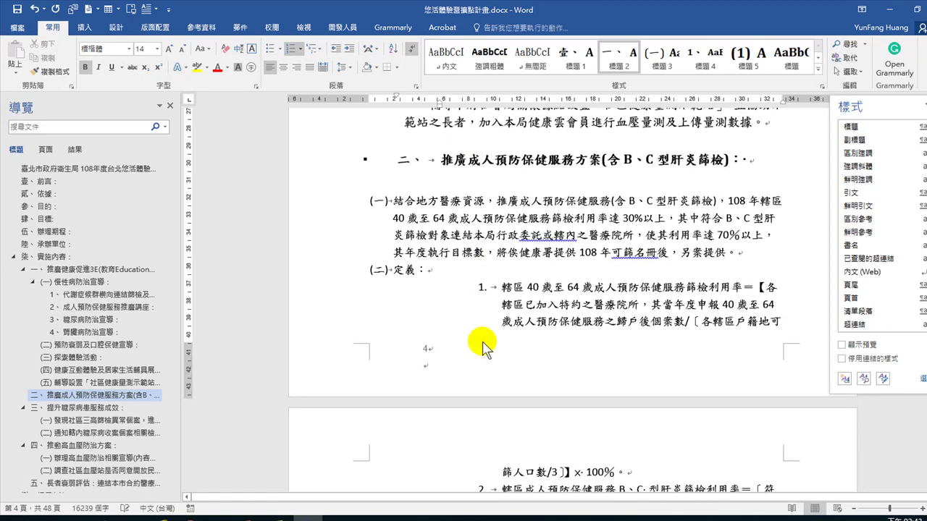
pyautogui.scroll(1, 463, 333)
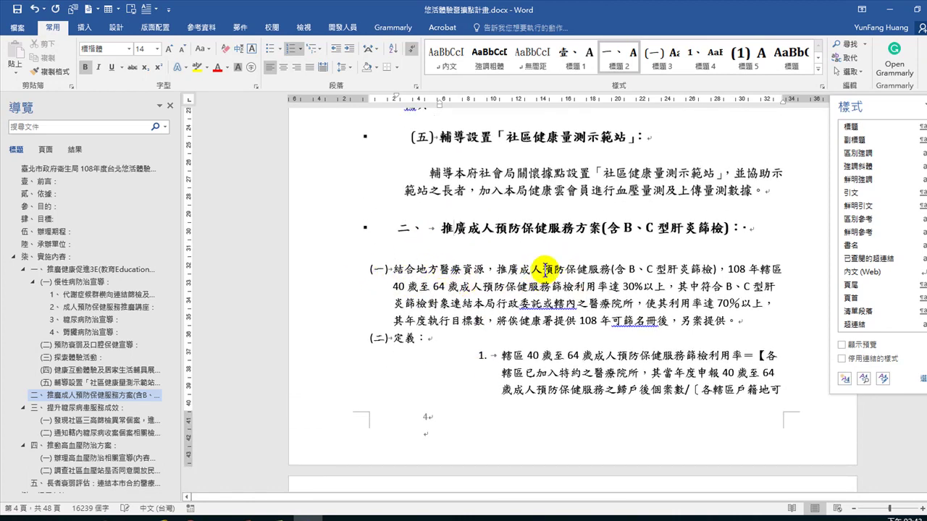
pyautogui.scroll(-2, 478, 279)
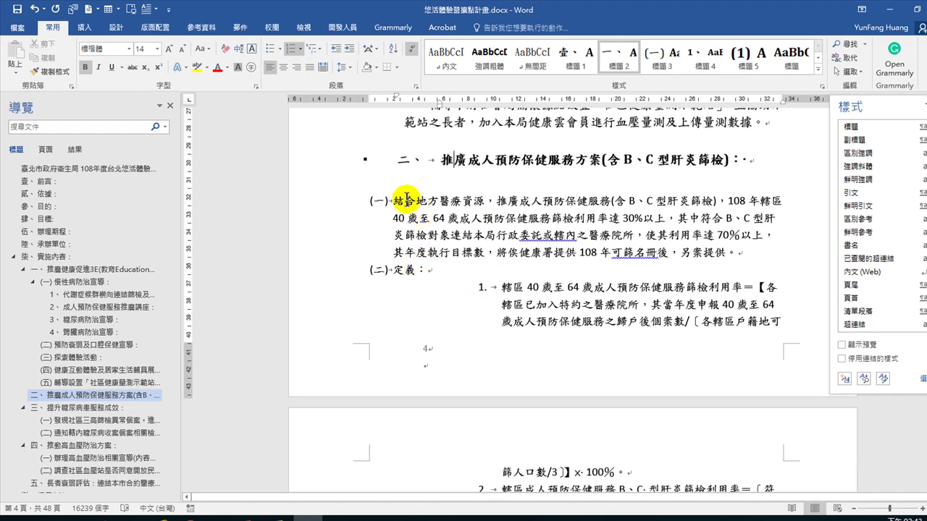
pyautogui.moveTo(393, 200); pyautogui.dragTo(464, 249)
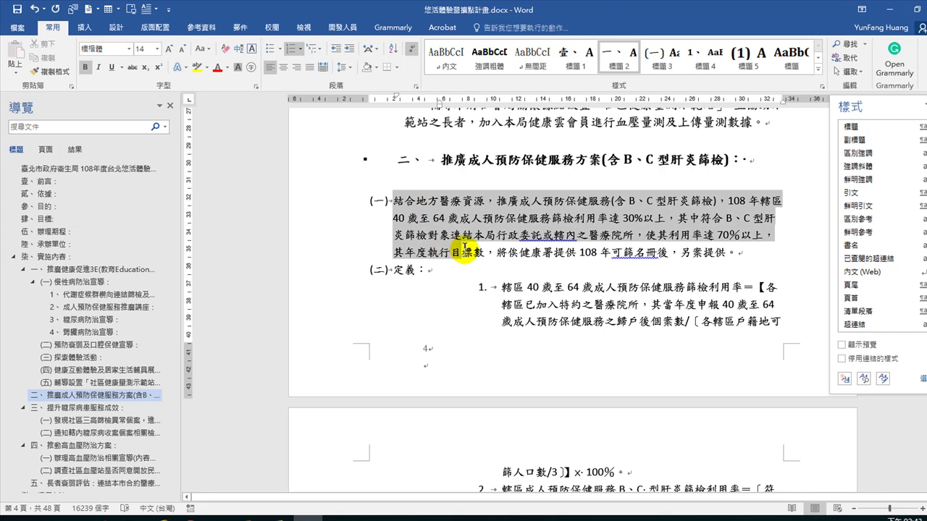
pyautogui.moveTo(464, 249); pyautogui.dragTo(737, 252)
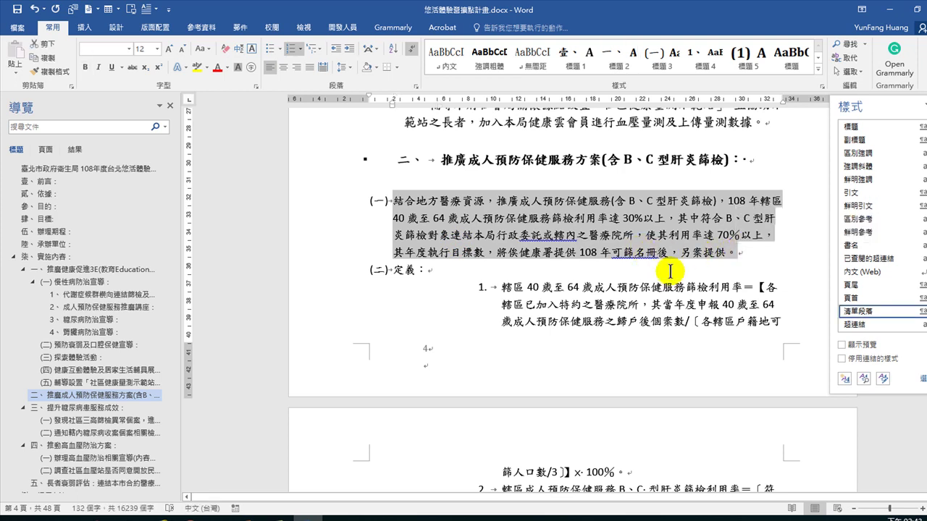
# Insert the title 醫療資源： at the start of the first item under 推廣成人預防保健服務方案
pyautogui.click(394, 202)
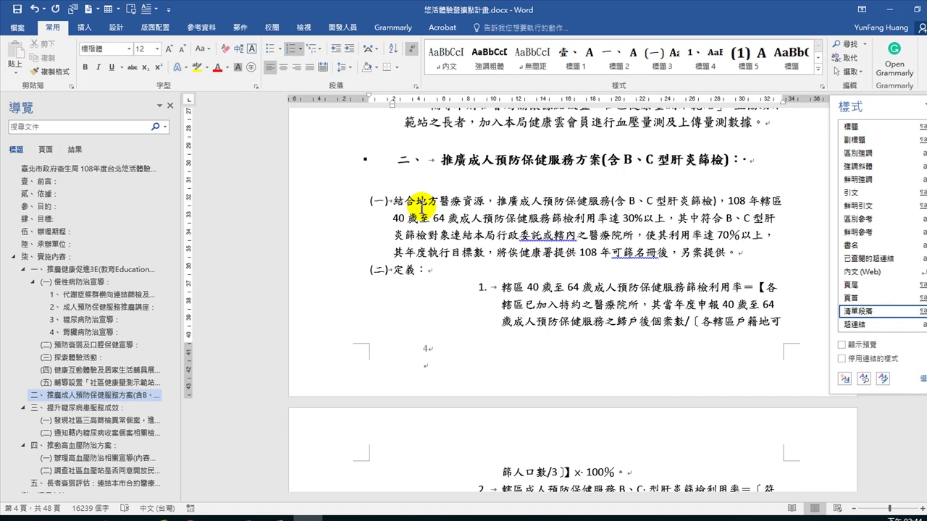
pyautogui.write('emcw kkcf iobuc emhf')
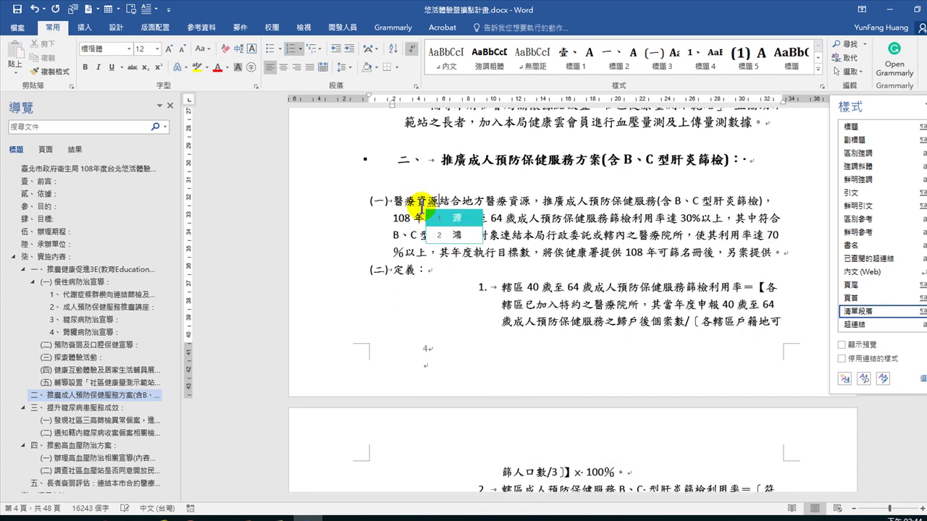
pyautogui.press('space')
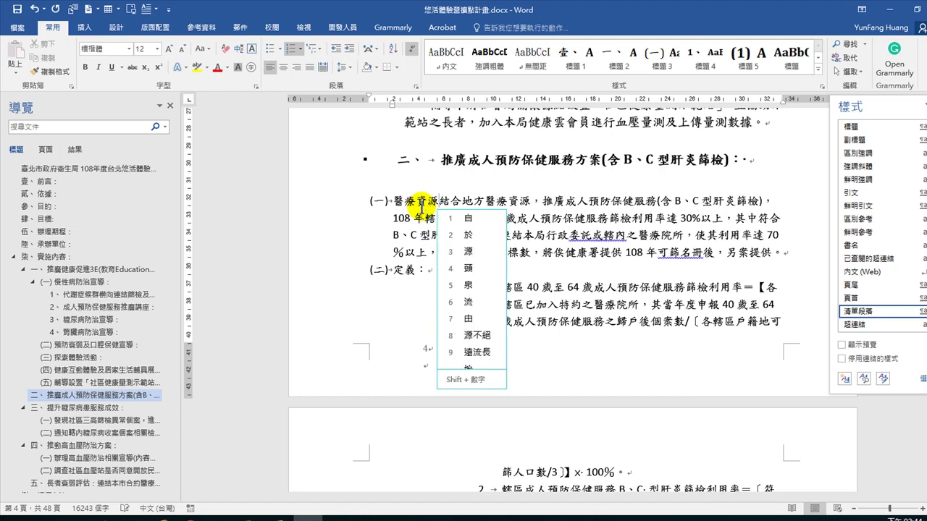
pyautogui.press('Escape')
pyautogui.press('Delete')
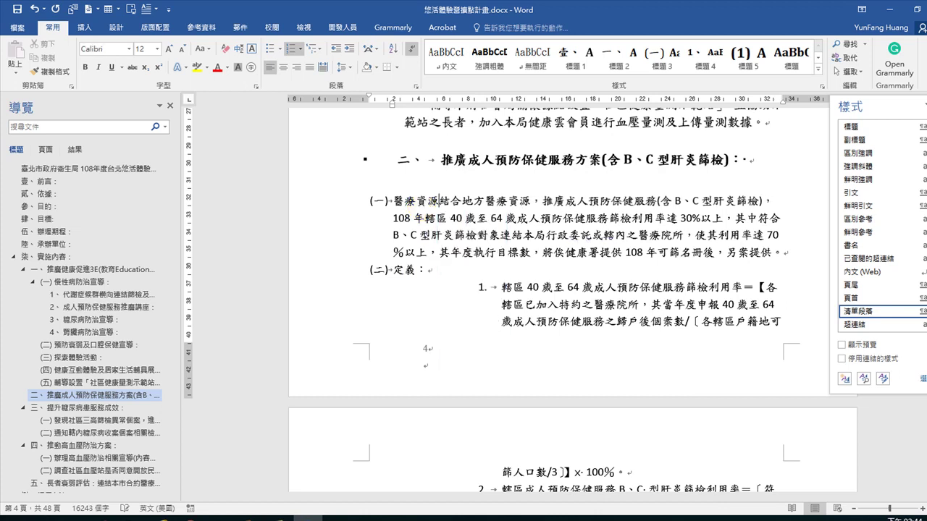
pyautogui.write('：')
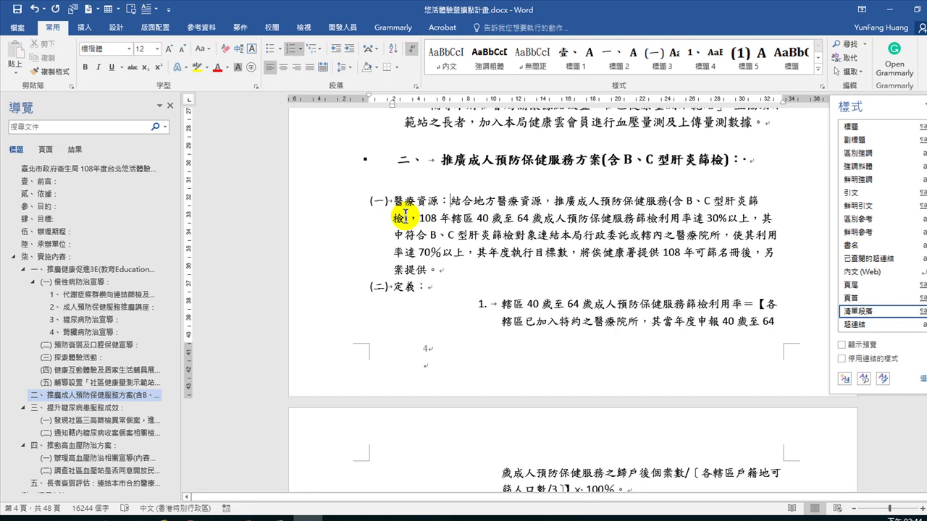
# Apply the 標題 3 style to the 醫療資源 item, split it after the colon, and set the description to 內文
pyautogui.click(661, 56)
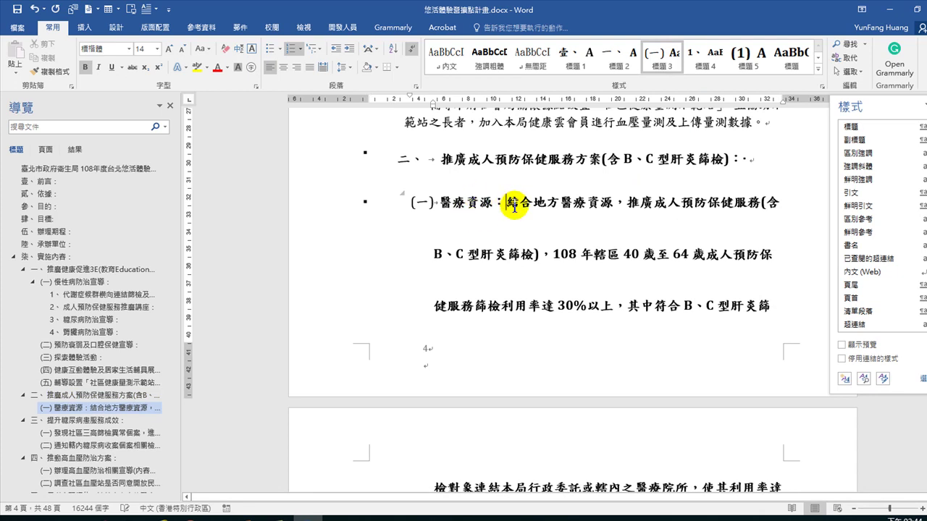
pyautogui.press('Return')
pyautogui.click(446, 61)
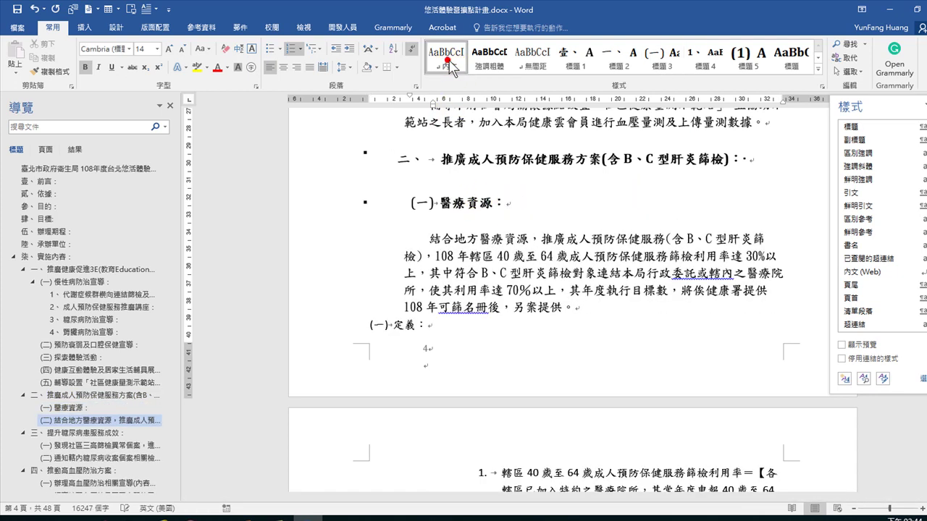
# Apply the 標題 3 style to the 定義 item and the 清單段落 style to the two numbered definitions below it
pyautogui.scroll(-3, 482, 258)
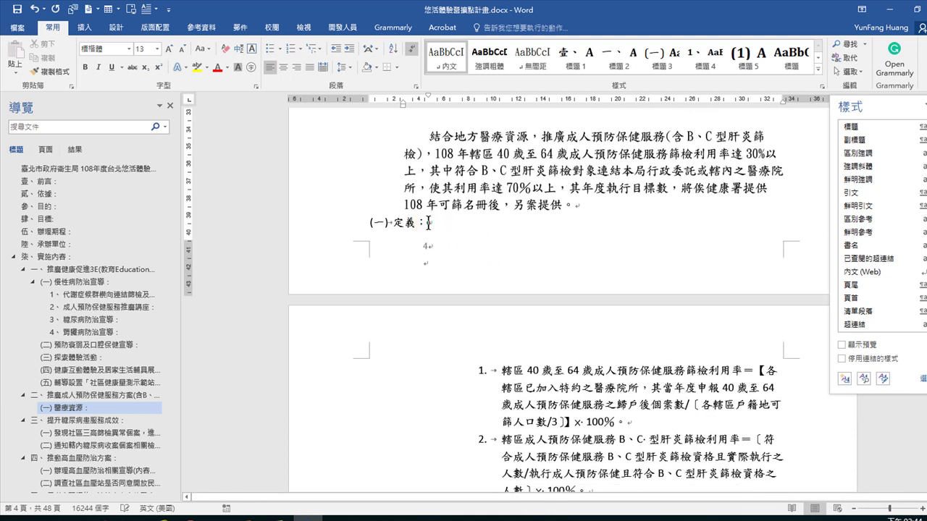
pyautogui.click(664, 53)
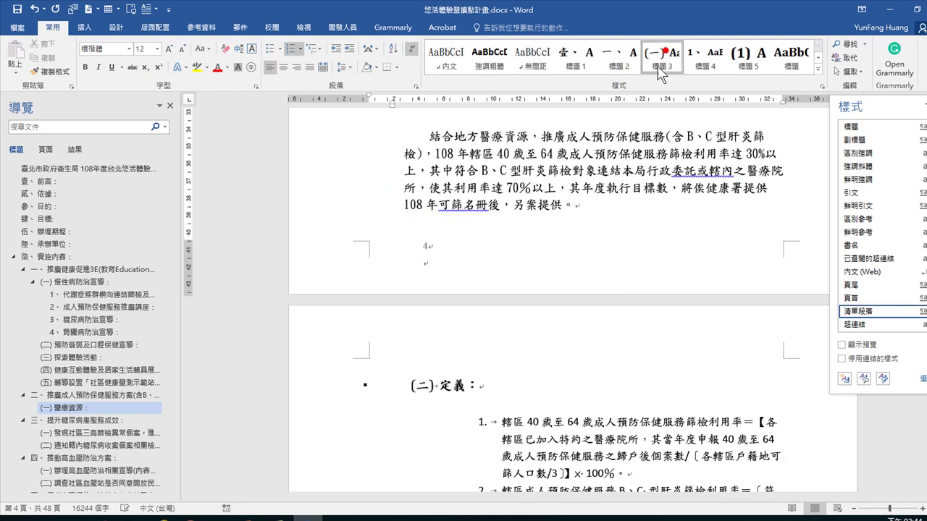
pyautogui.scroll(-8, 581, 277)
pyautogui.scroll(2, 495, 190)
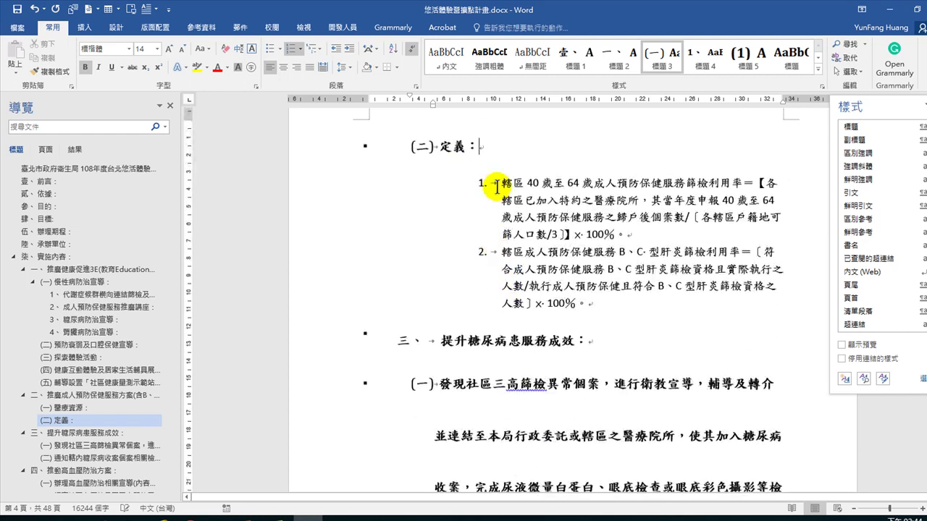
pyautogui.moveTo(322, 175); pyautogui.dragTo(325, 285)
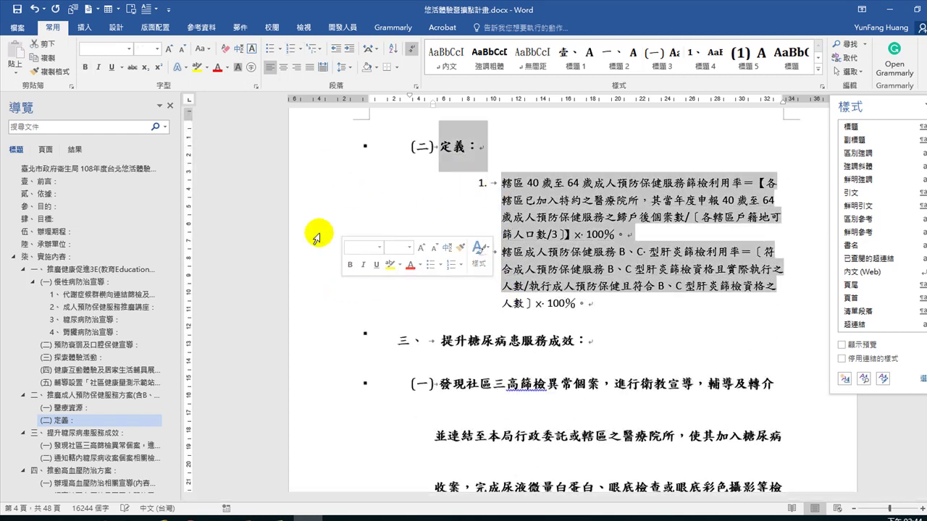
pyautogui.click(320, 197)
pyautogui.moveTo(305, 183); pyautogui.dragTo(310, 299)
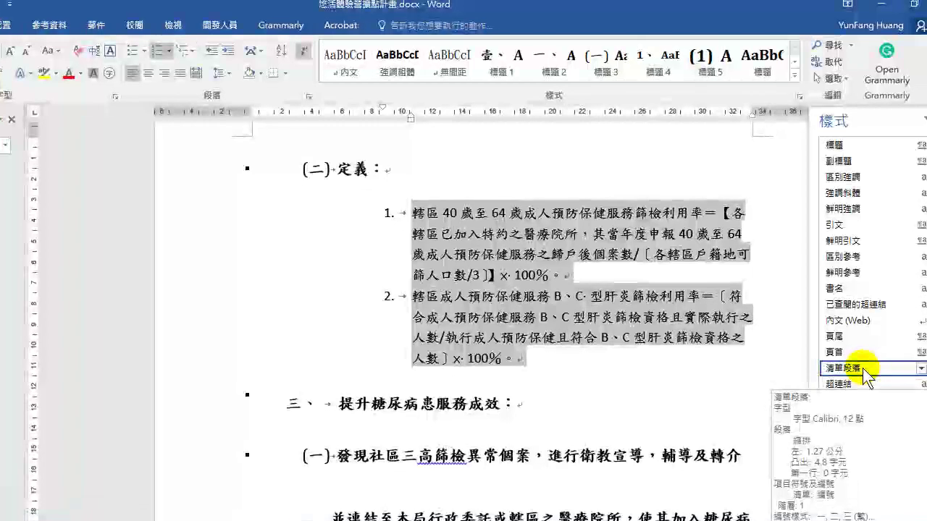
pyautogui.click(869, 311)
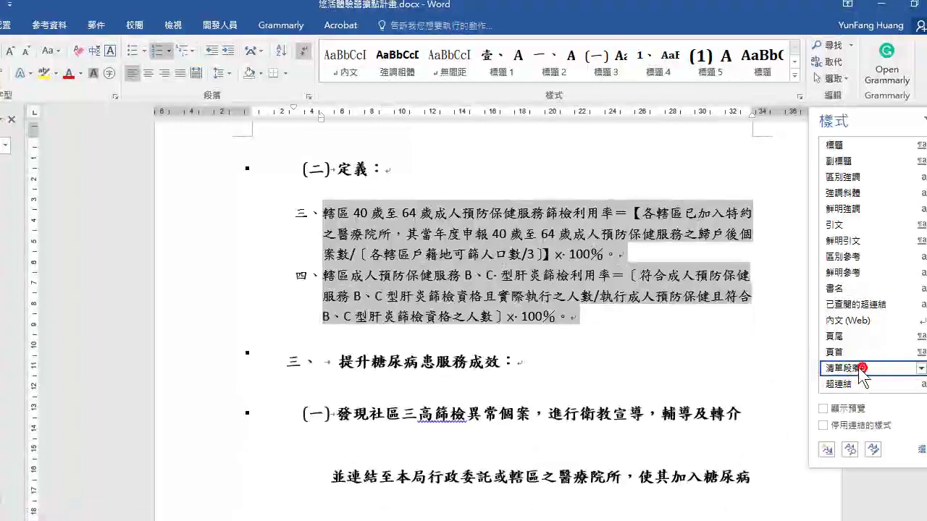
# Restart the numbering of the two definitions under 定義 from 一
pyautogui.click(326, 213)
pyautogui.rightClick(326, 212)
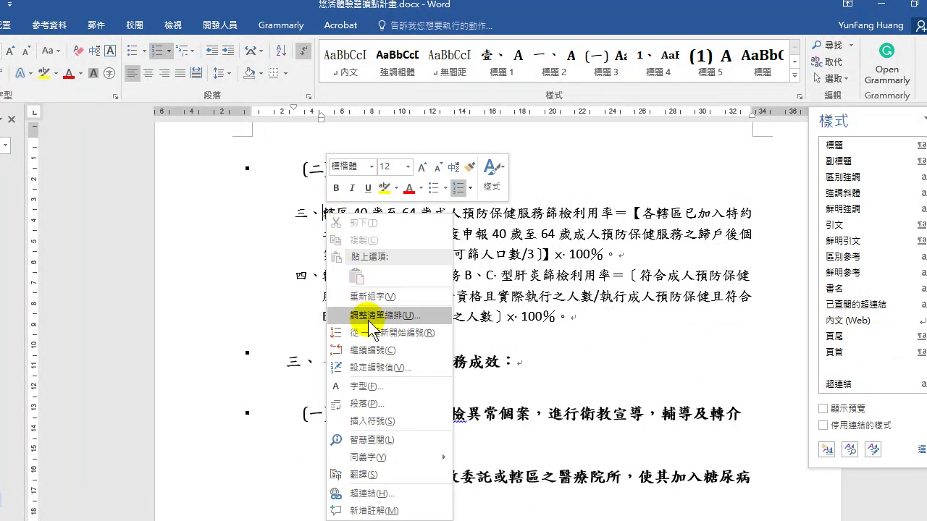
pyautogui.click(352, 325)
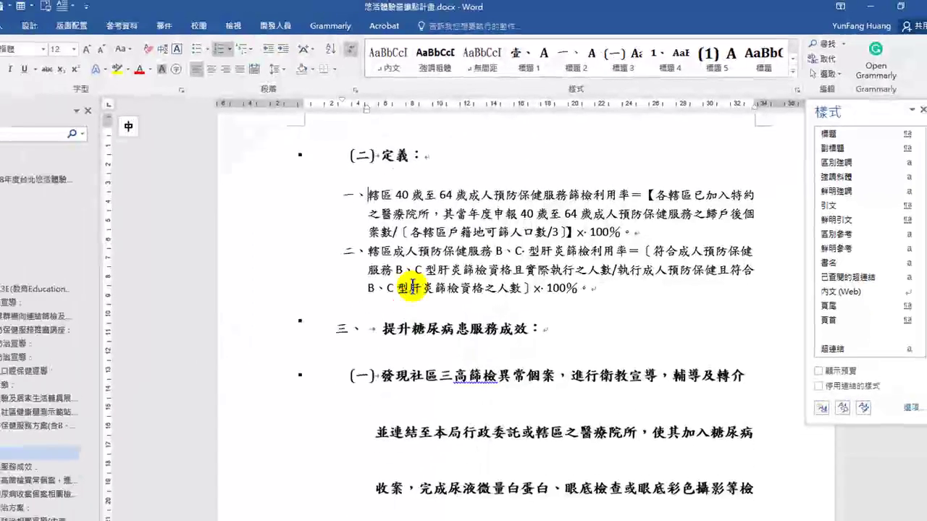
pyautogui.scroll(-3, 430, 268)
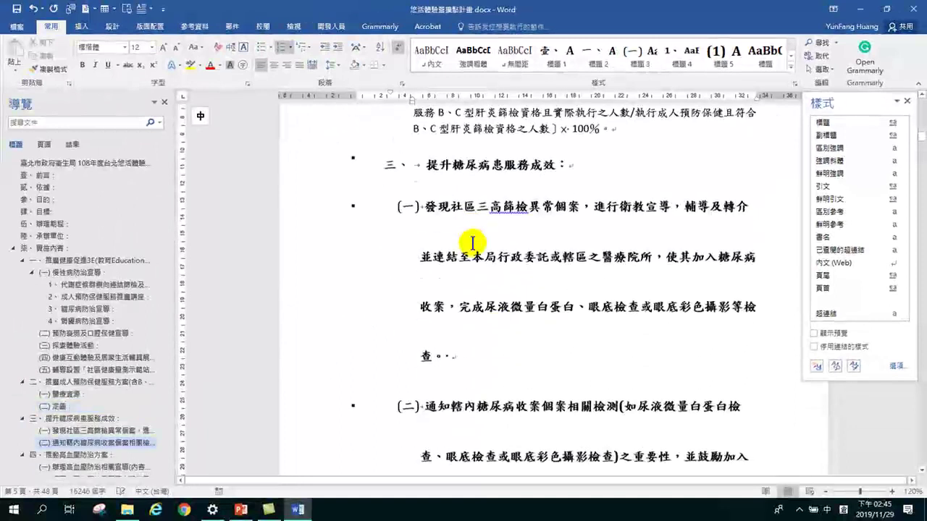
pyautogui.click(448, 161)
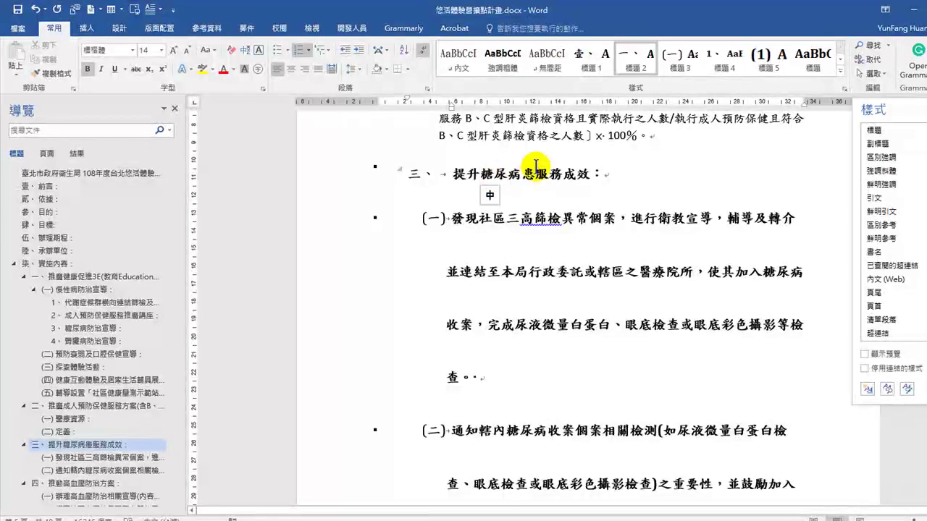
pyautogui.click(514, 222)
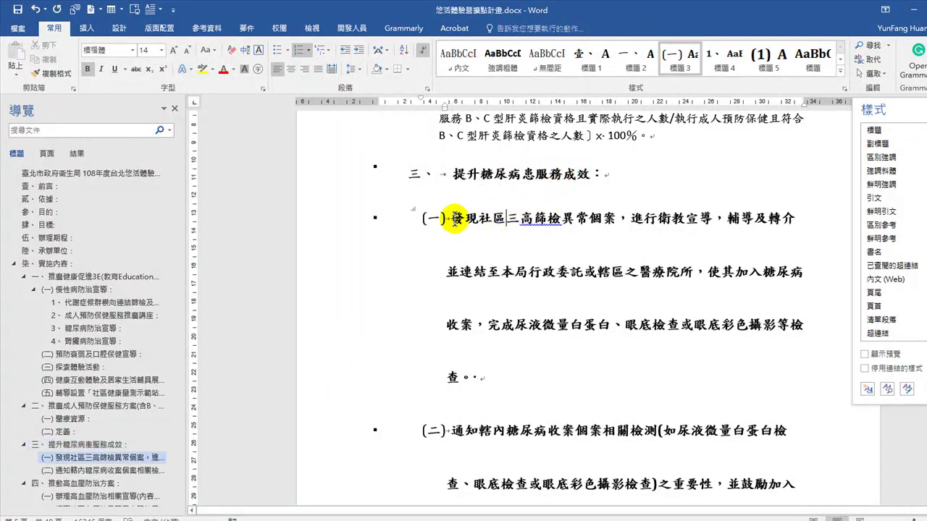
pyautogui.scroll(-3, 478, 236)
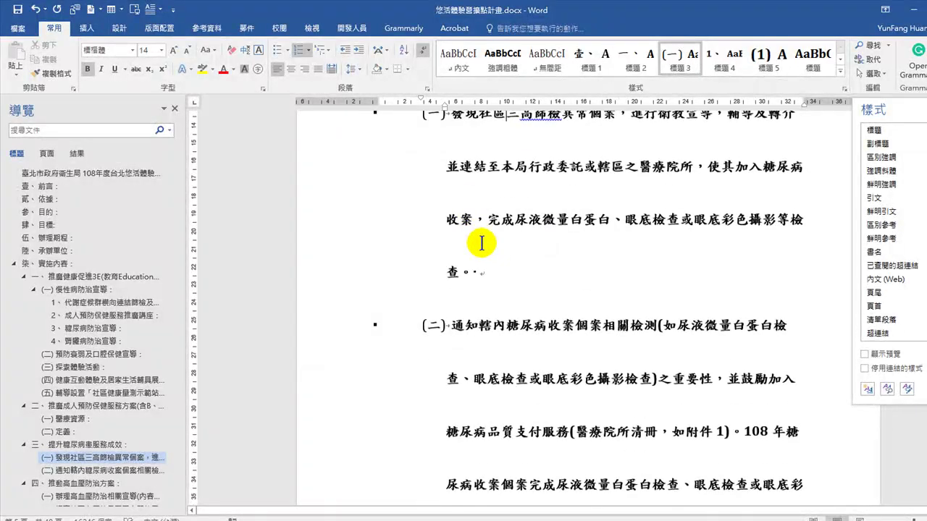
# Apply the 清單段落 style to the two items under 提升糖尿病患服務成效
pyautogui.scroll(-15, 481, 244)
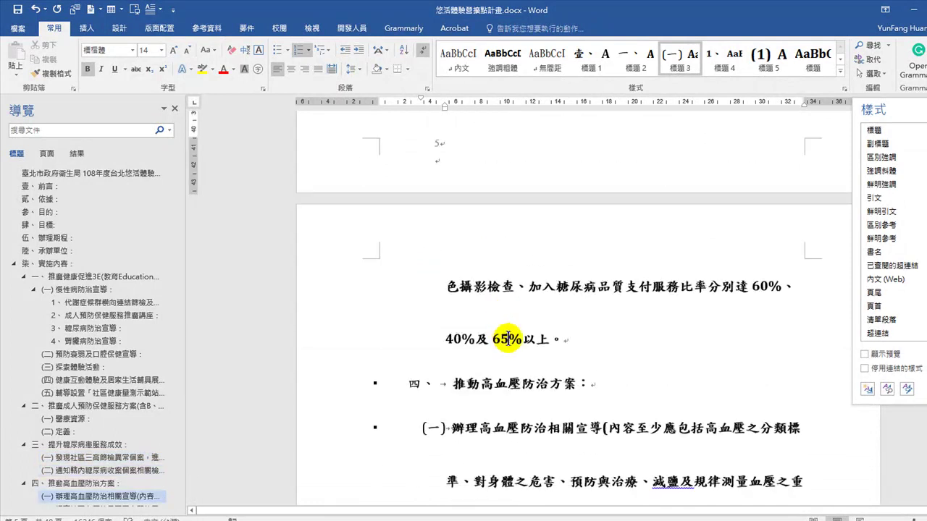
pyautogui.scroll(9, 508, 338)
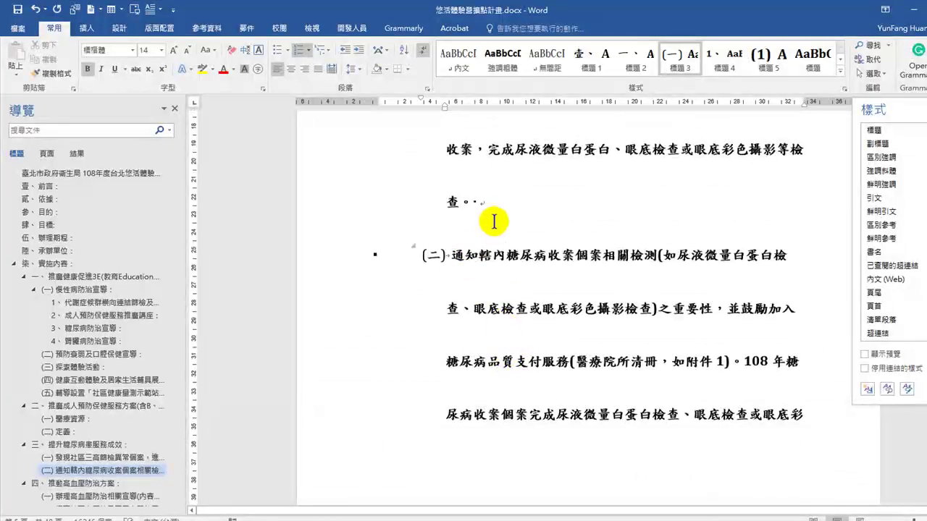
pyautogui.scroll(5, 506, 228)
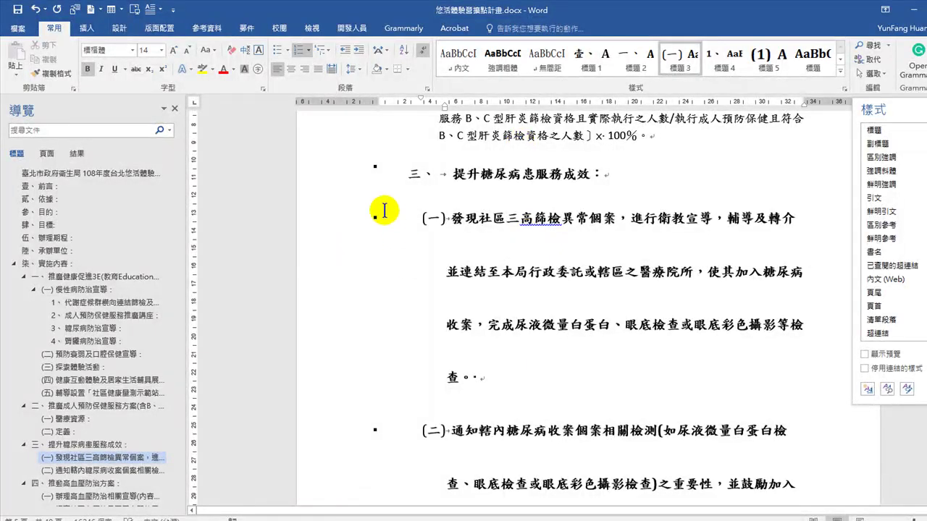
pyautogui.doubleClick(331, 221)
pyautogui.scroll(-3, 337, 394)
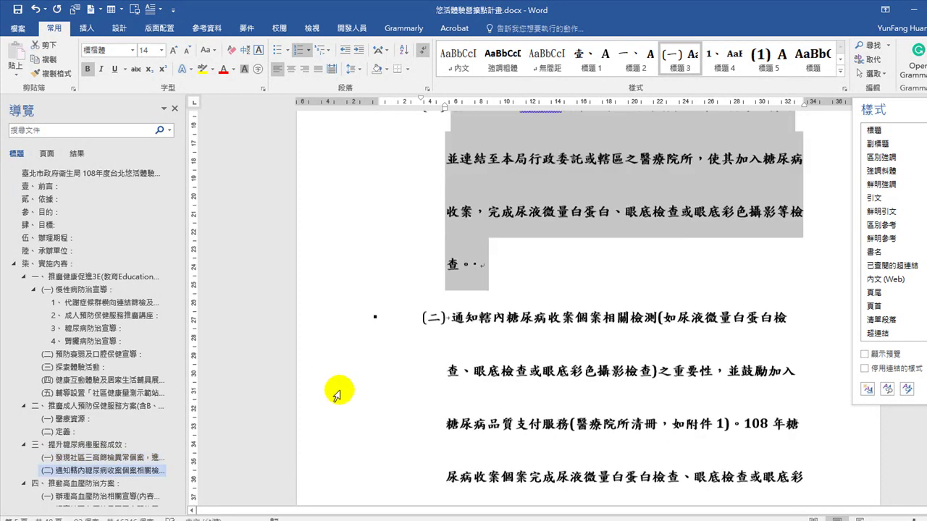
pyautogui.scroll(-10, 341, 395)
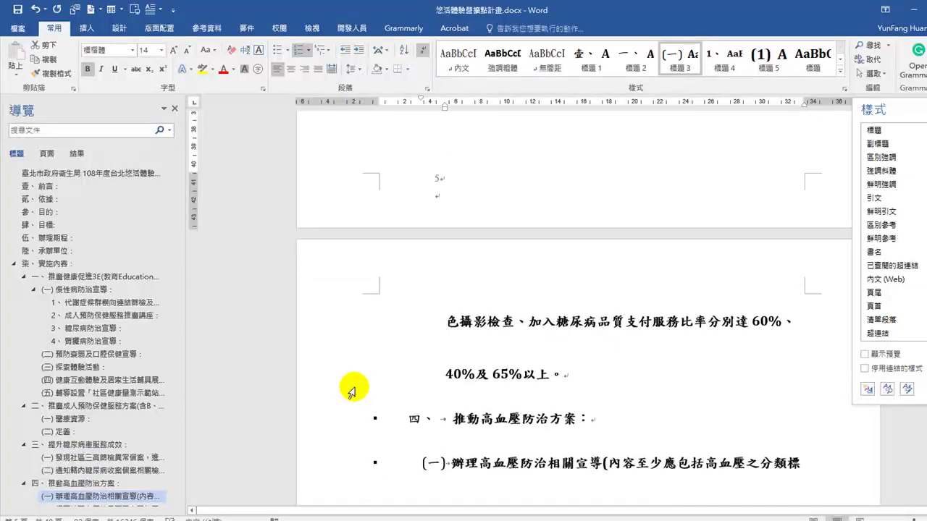
pyautogui.doubleClick(348, 374)
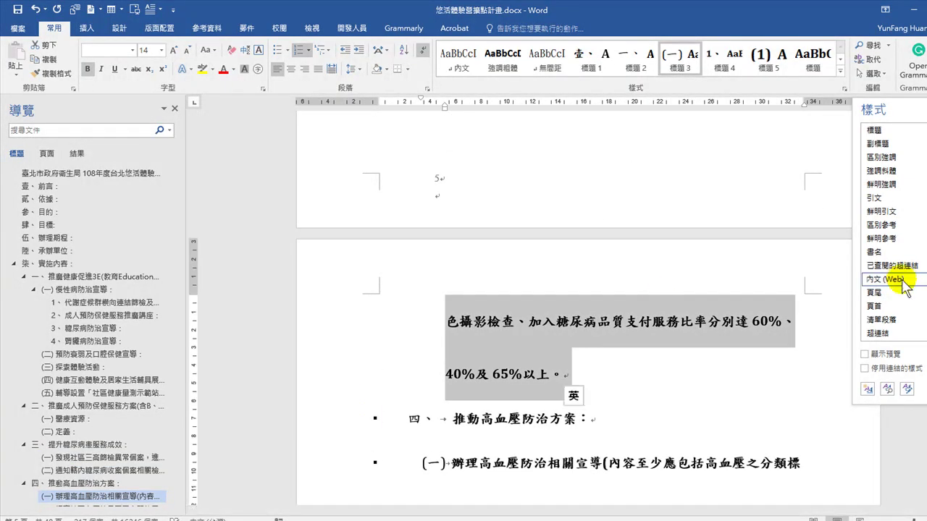
pyautogui.click(889, 321)
# Restart the numbering of the two items under 提升糖尿病患服務成效 from 一
pyautogui.scroll(8, 630, 212)
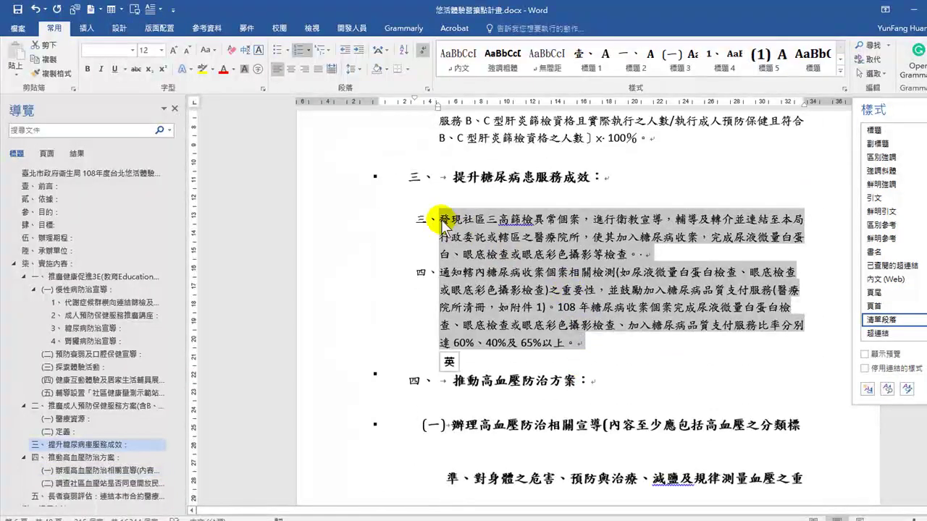
pyautogui.click(439, 219)
pyautogui.rightClick(438, 217)
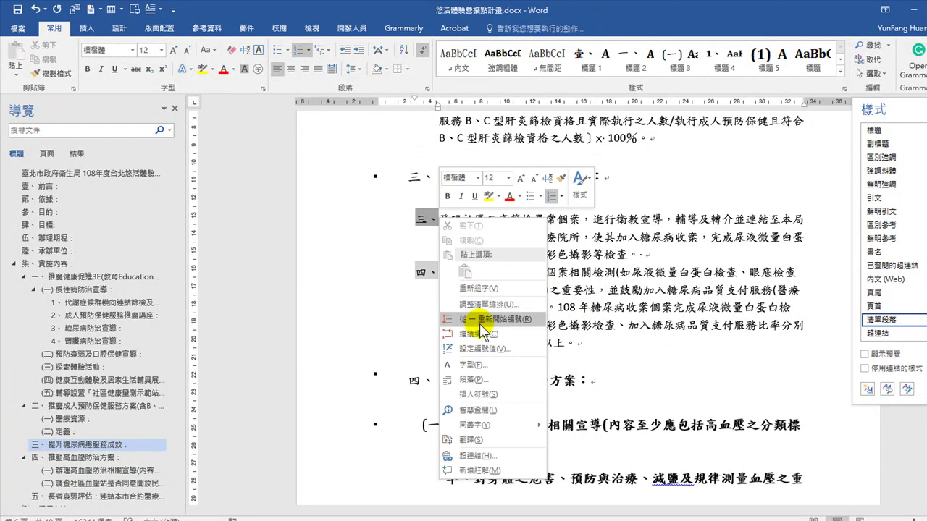
pyautogui.click(480, 322)
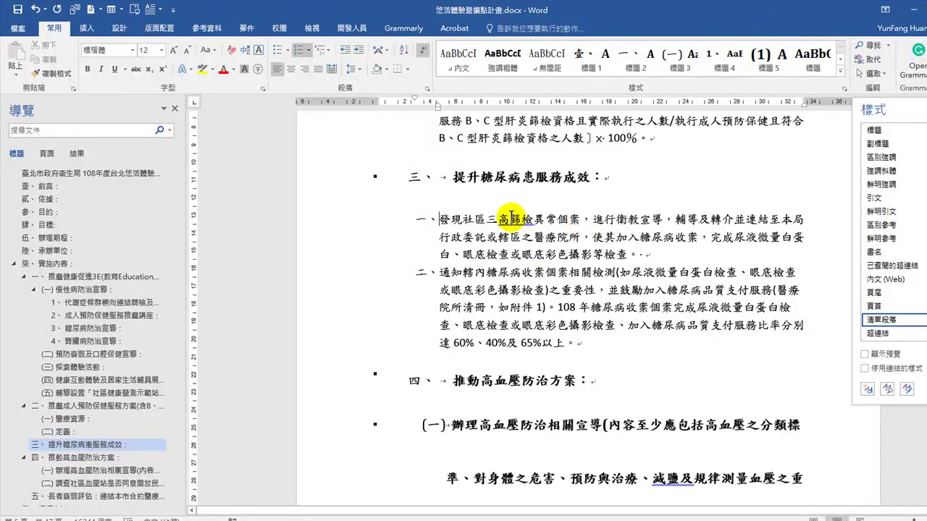
pyautogui.scroll(-3, 512, 217)
pyautogui.scroll(4, 460, 239)
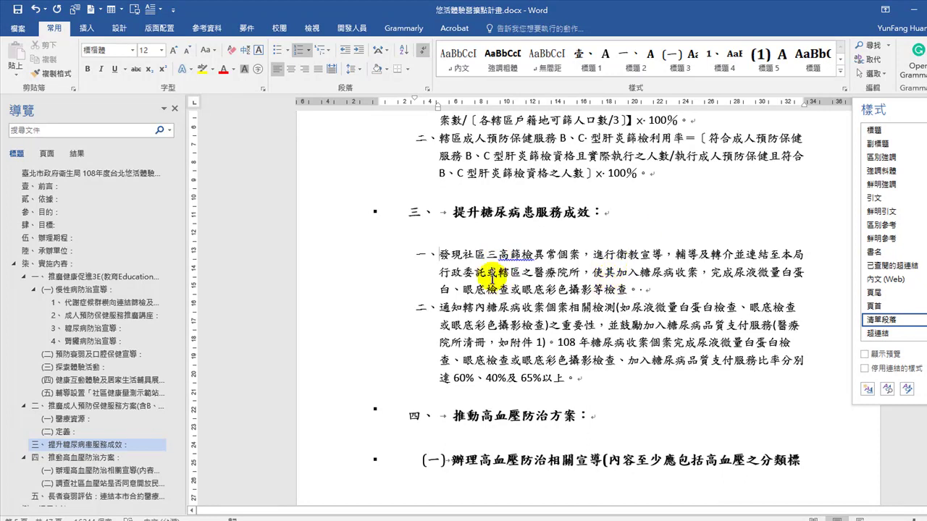
pyautogui.moveTo(442, 247); pyautogui.dragTo(648, 366)
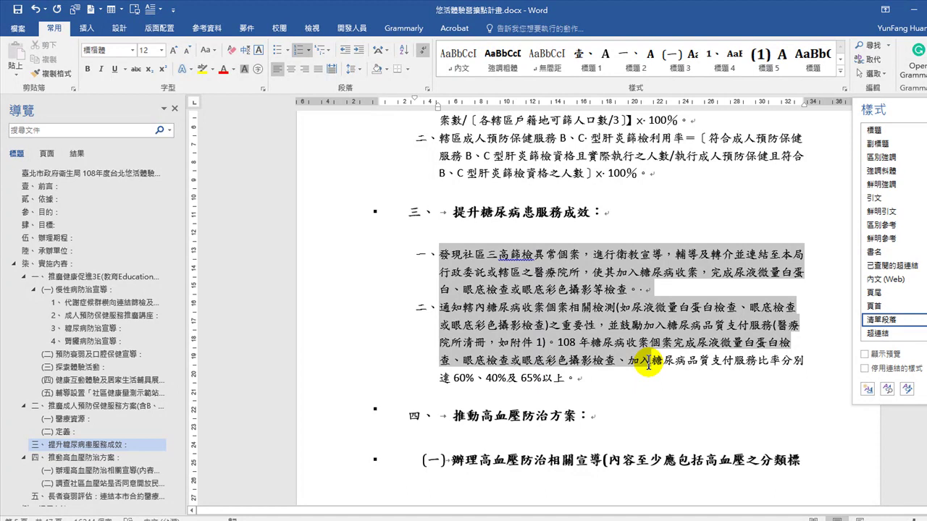
pyautogui.moveTo(648, 366); pyautogui.dragTo(648, 366)
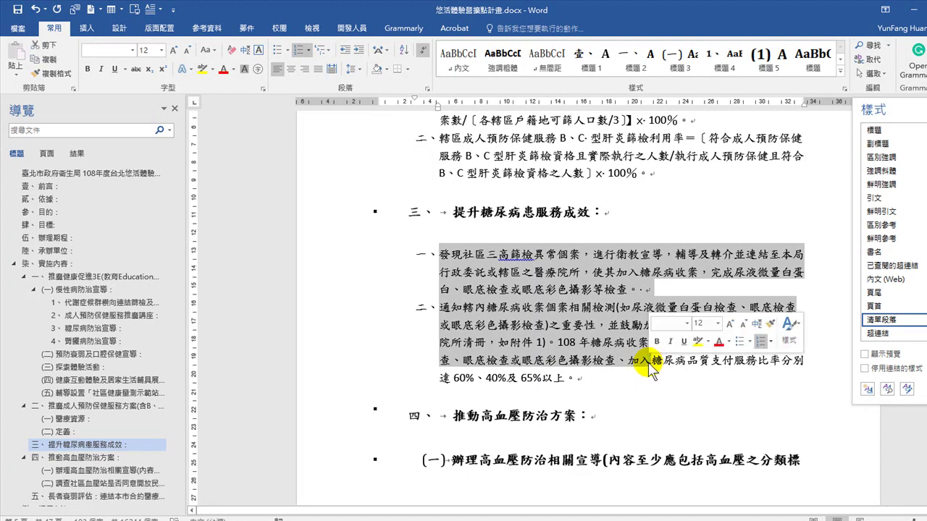
pyautogui.moveTo(574, 382); pyautogui.dragTo(438, 250)
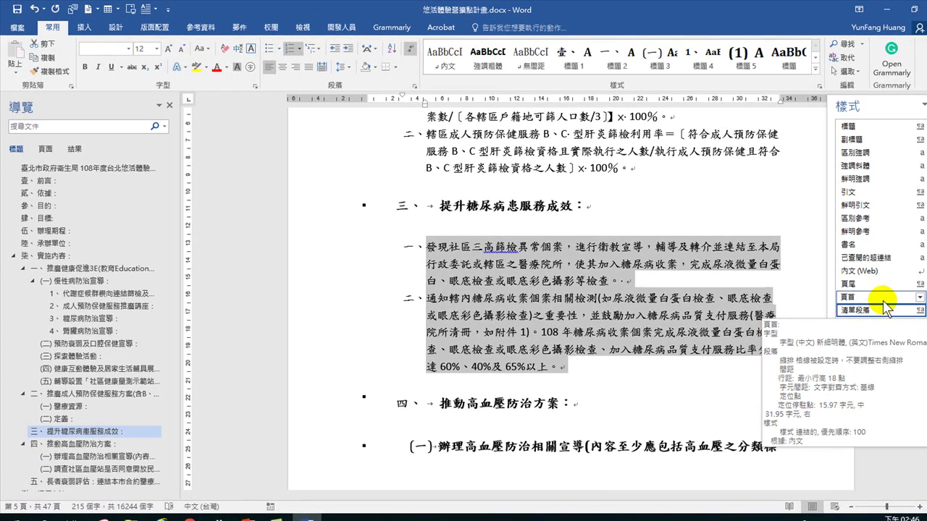
pyautogui.click(537, 262)
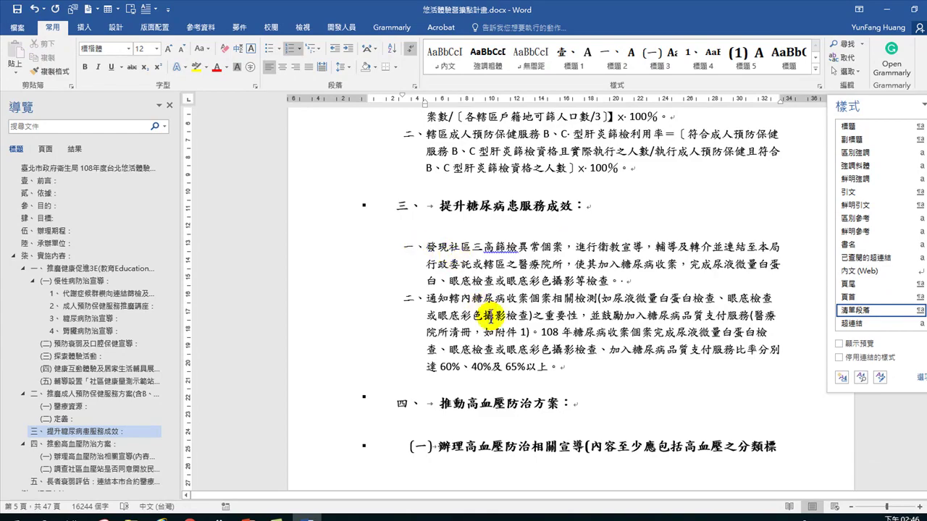
# Apply the 清單段落 style to the two items under 推動高血壓防治方案
pyautogui.scroll(-5, 478, 304)
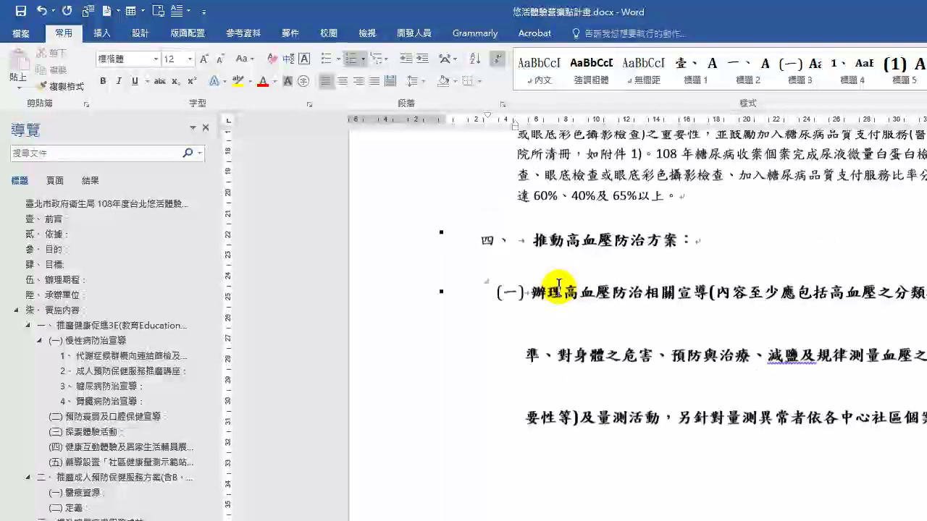
pyautogui.click(559, 240)
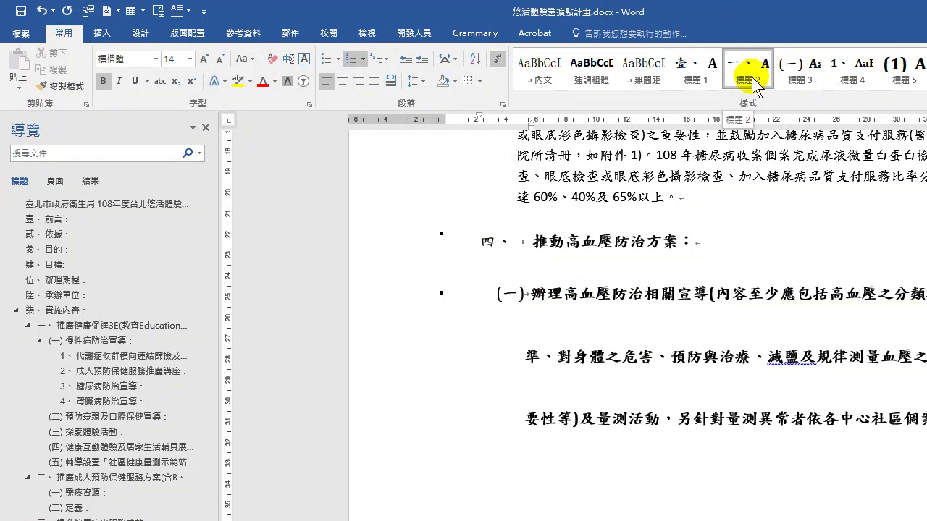
pyautogui.click(558, 292)
pyautogui.scroll(-10, 615, 300)
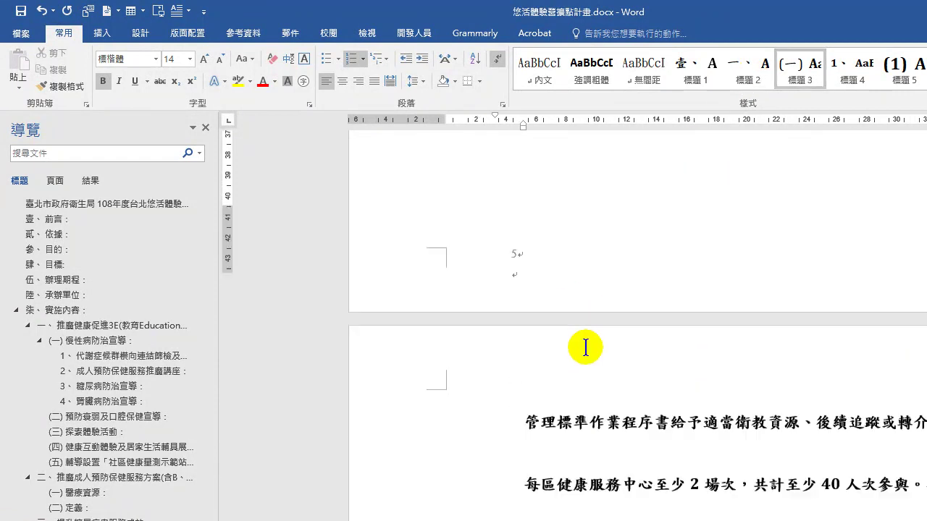
pyautogui.moveTo(760, 450); pyautogui.dragTo(473, 300)
pyautogui.scroll(-10, 474, 300)
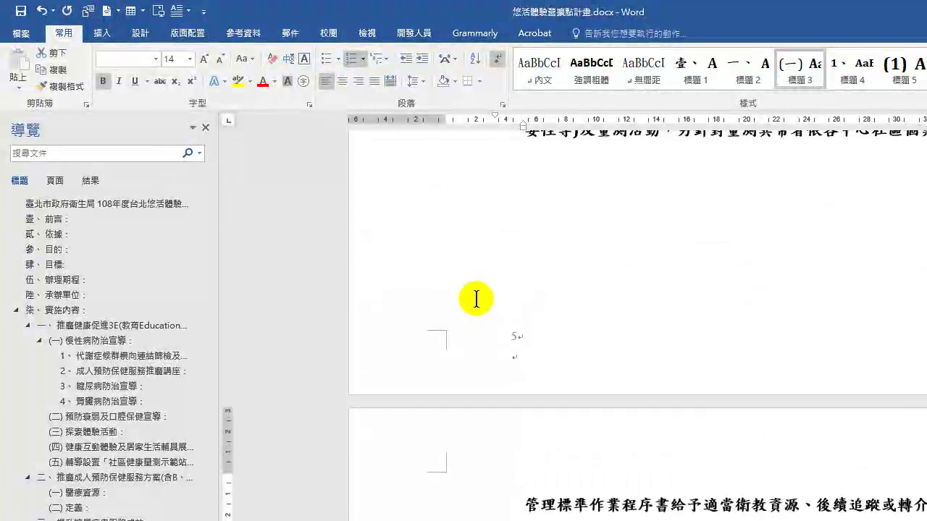
pyautogui.scroll(1, 472, 276)
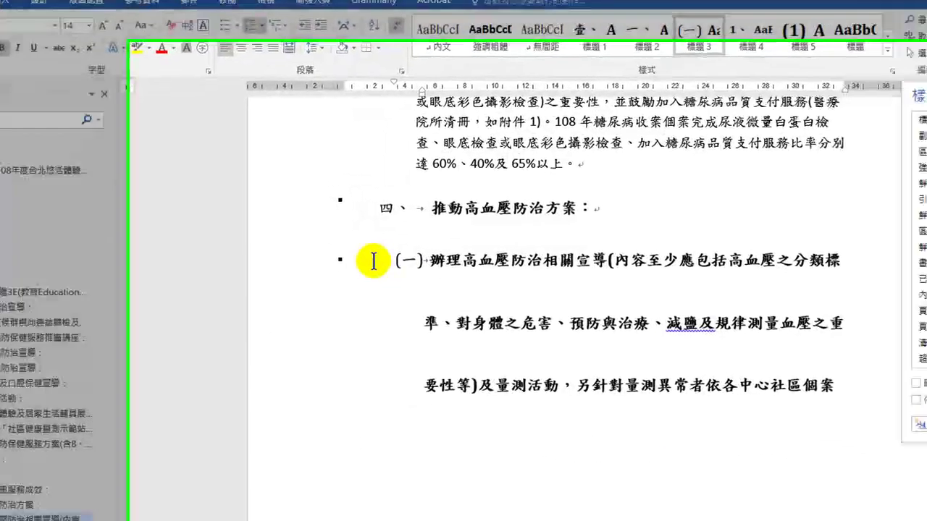
pyautogui.tripleClick(374, 261)
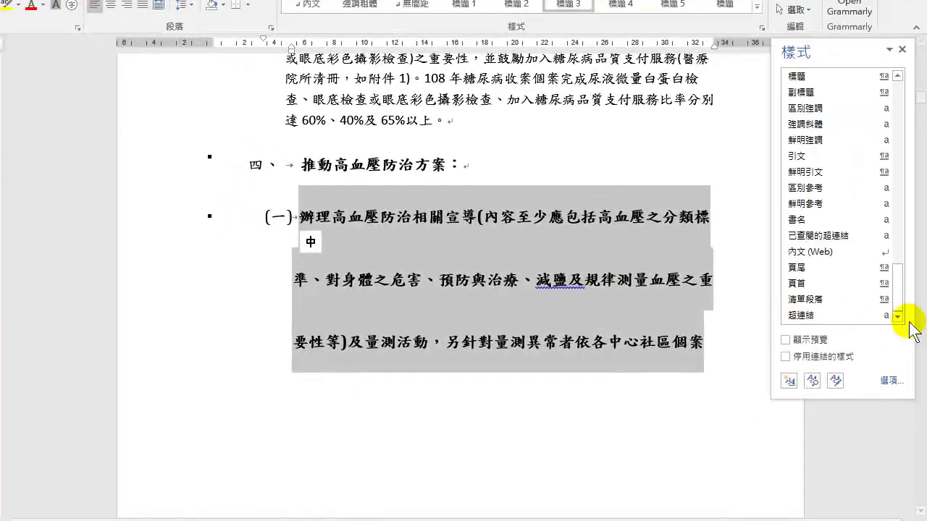
pyautogui.click(821, 299)
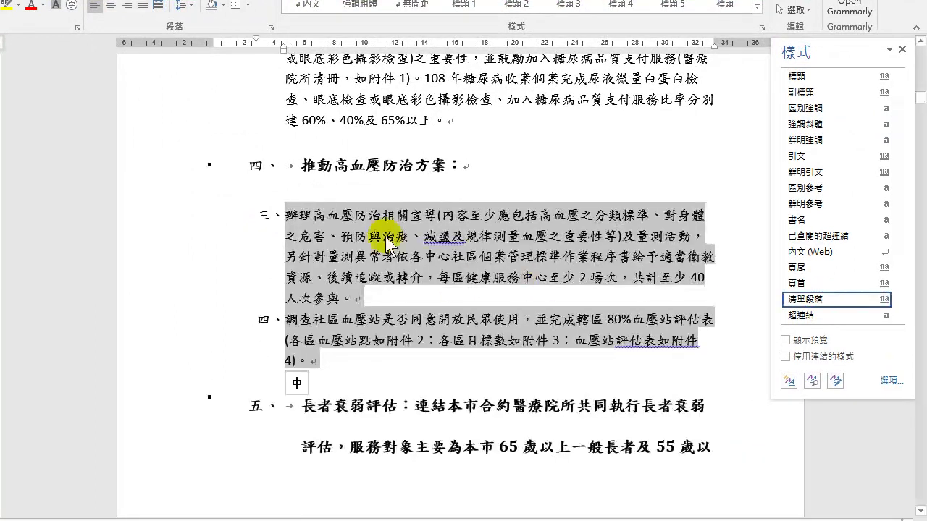
# Restart the numbering of the two items under 推動高血壓防治方案 from 一
pyautogui.click(287, 210)
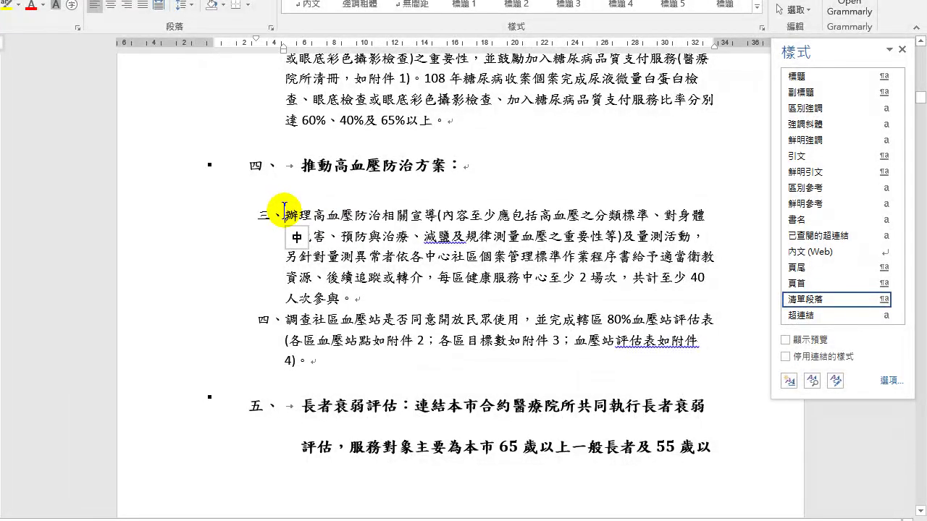
pyautogui.rightClick(287, 210)
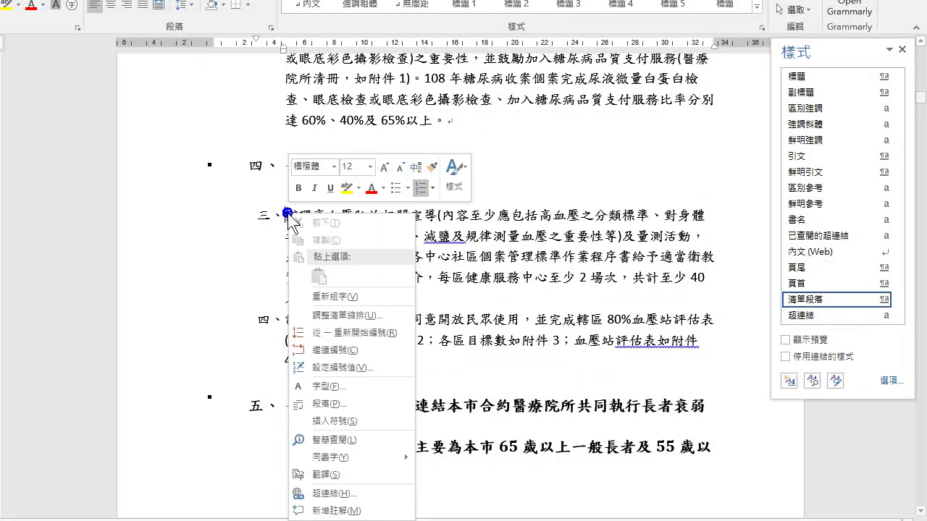
pyautogui.click(326, 330)
# Split the 長者衰弱評估 heading after its colon and set the description that follows to the 內文 style
pyautogui.scroll(-4, 333, 304)
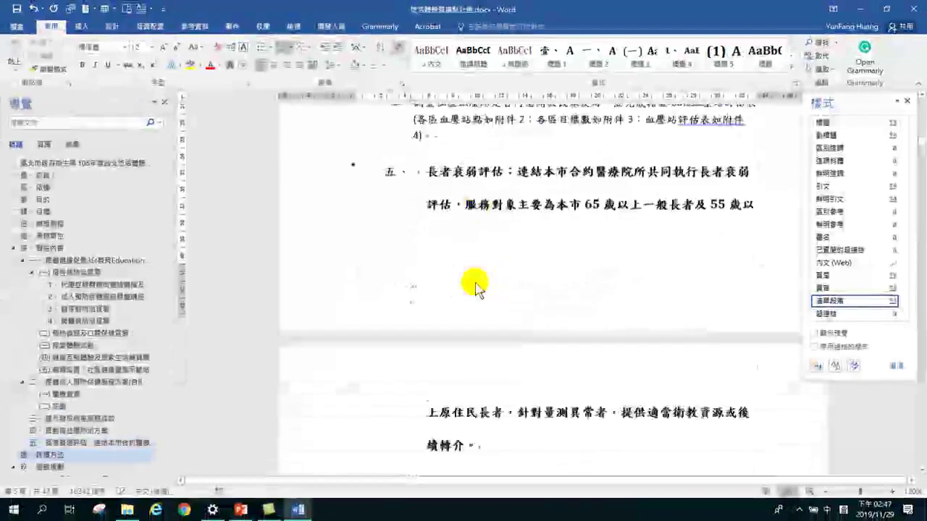
pyautogui.click(455, 155)
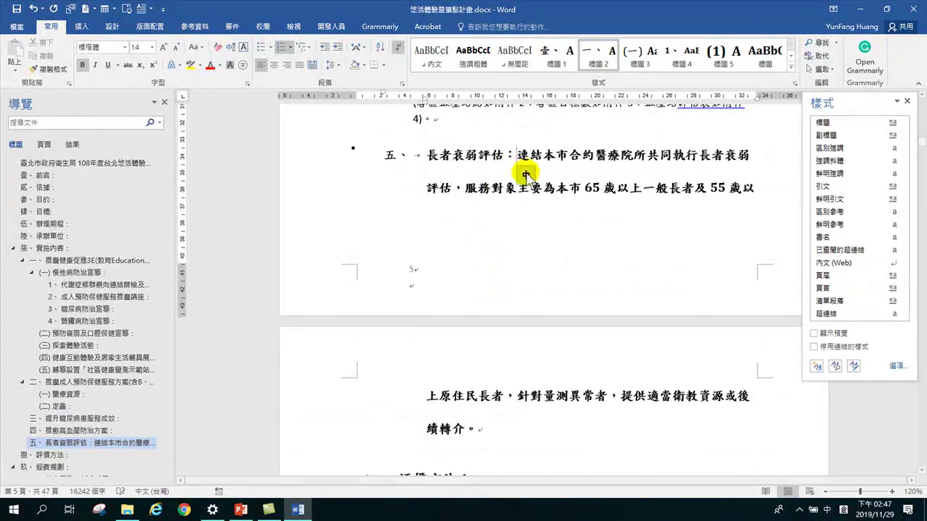
pyautogui.press('Return')
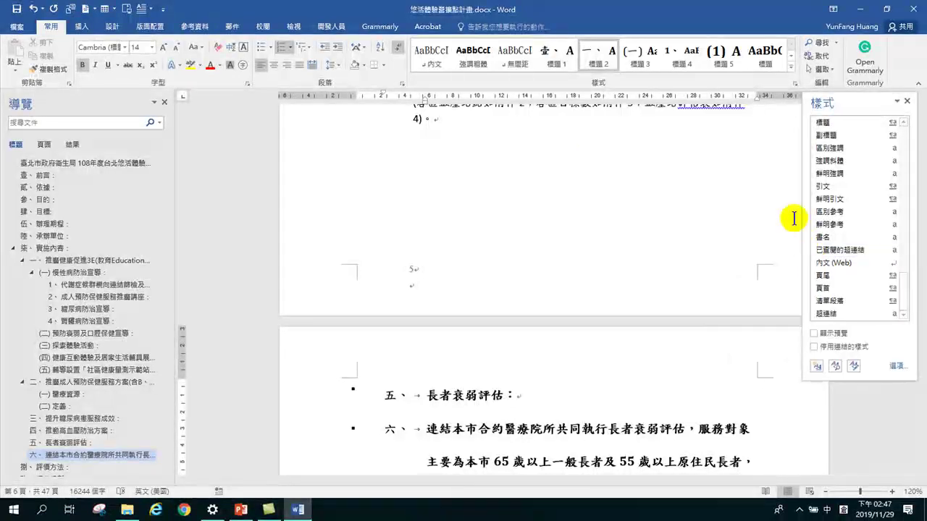
pyautogui.click(432, 65)
# Apply the 清單段落 style to the four items under 評價方法
pyautogui.scroll(-2, 476, 268)
pyautogui.scroll(2, 474, 275)
pyautogui.scroll(-5, 474, 287)
pyautogui.scroll(1, 449, 231)
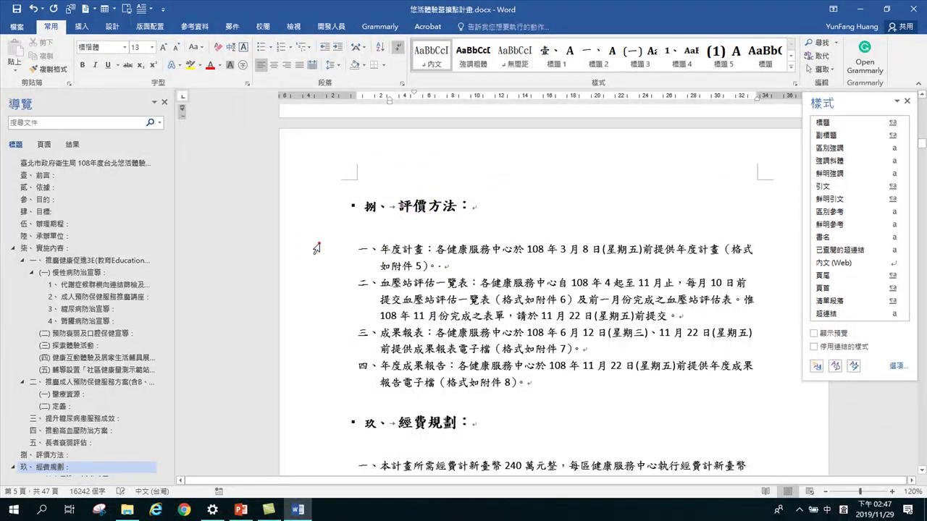
pyautogui.moveTo(314, 248); pyautogui.dragTo(323, 389)
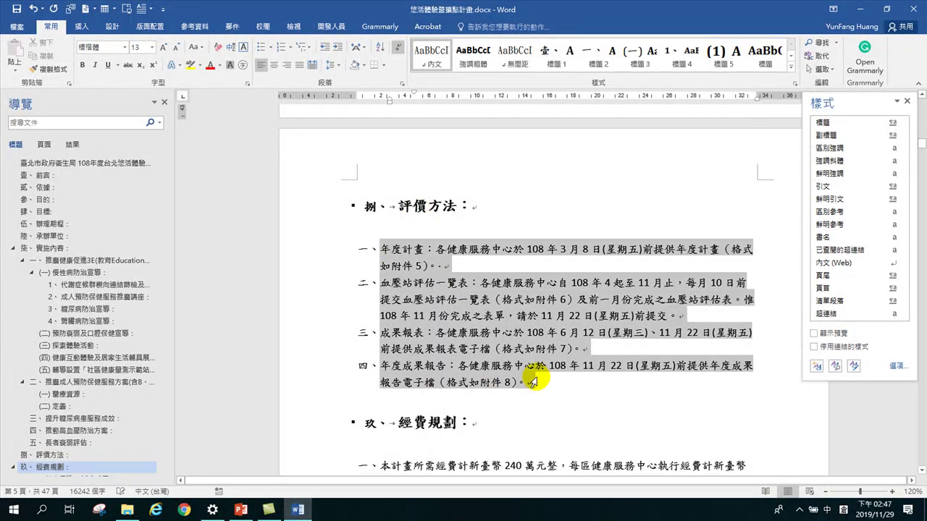
pyautogui.click(834, 301)
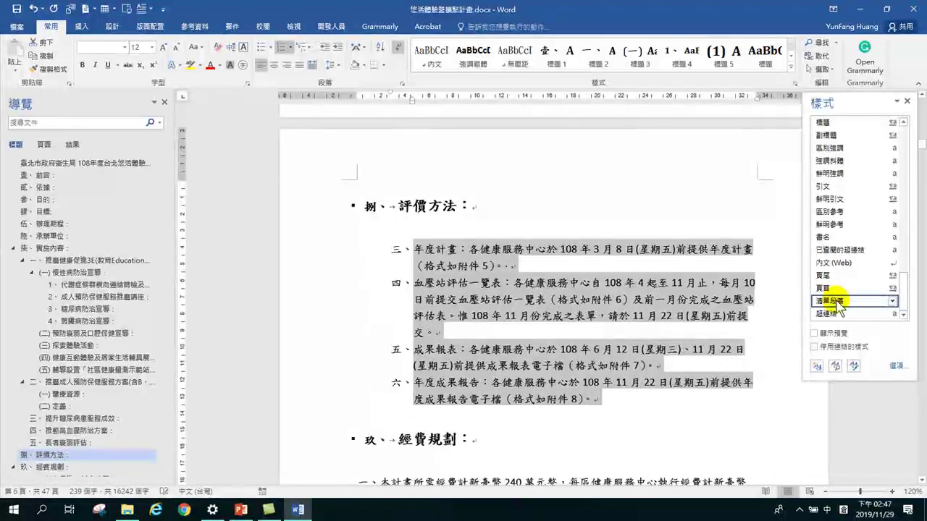
# Restart the numbering of the four items under 評價方法 from 一
pyautogui.click(416, 250)
pyautogui.rightClick(417, 251)
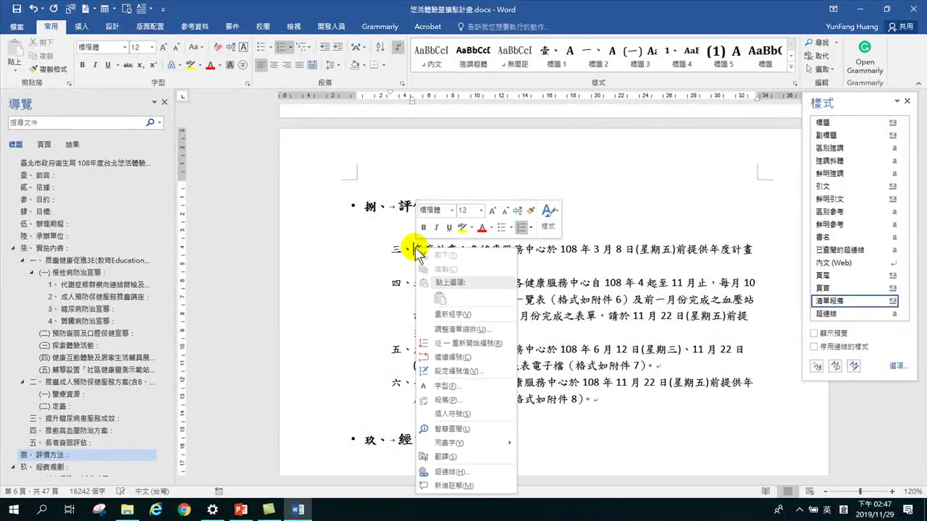
pyautogui.click(457, 344)
# Apply the 清單段落 style to the two items under 經費規劃 and restart their numbering from 一
pyautogui.scroll(-5, 492, 348)
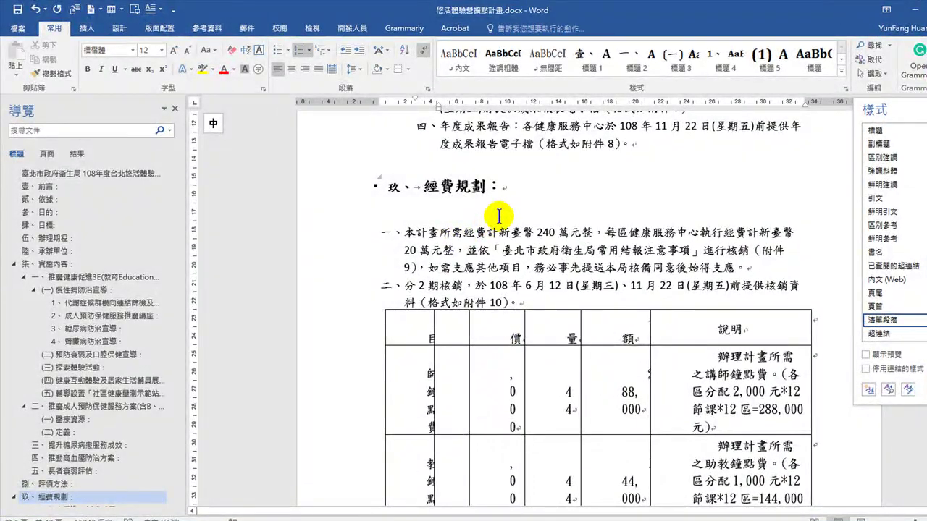
pyautogui.moveTo(338, 230); pyautogui.dragTo(352, 304)
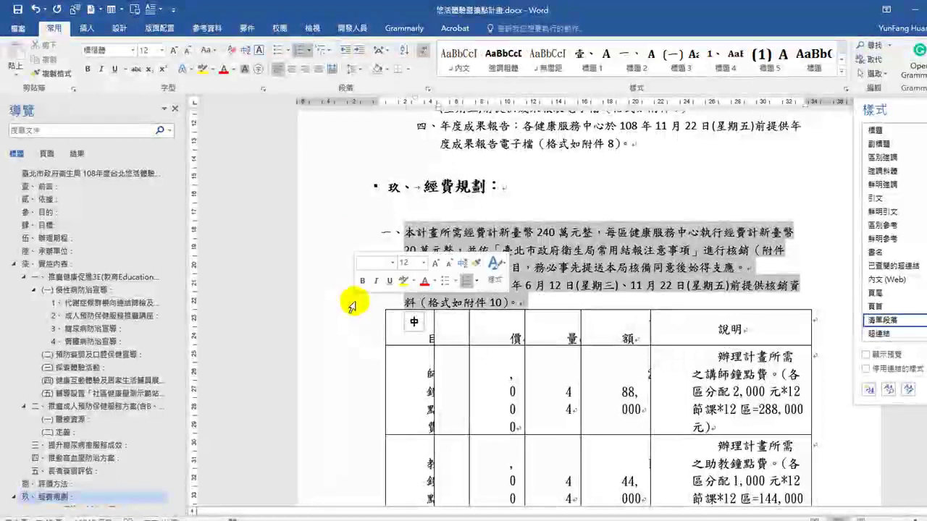
pyautogui.click(886, 319)
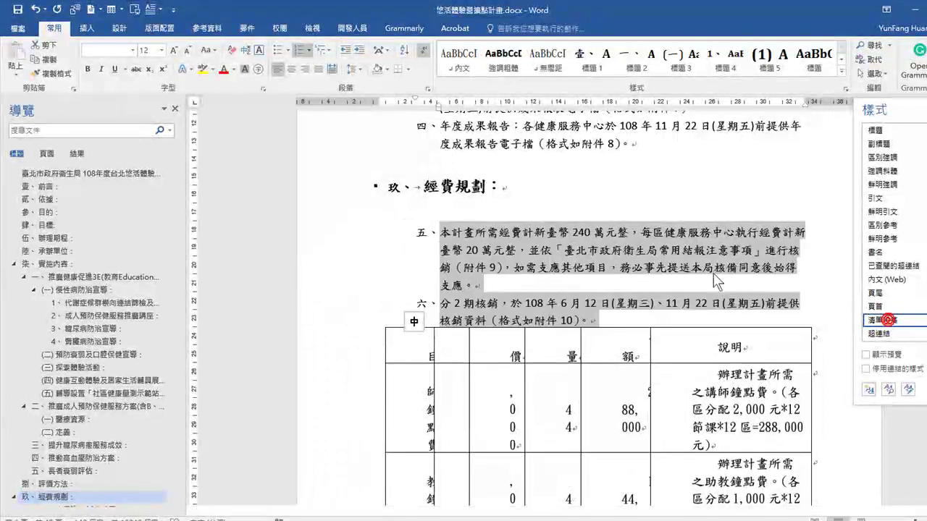
pyautogui.click(440, 231)
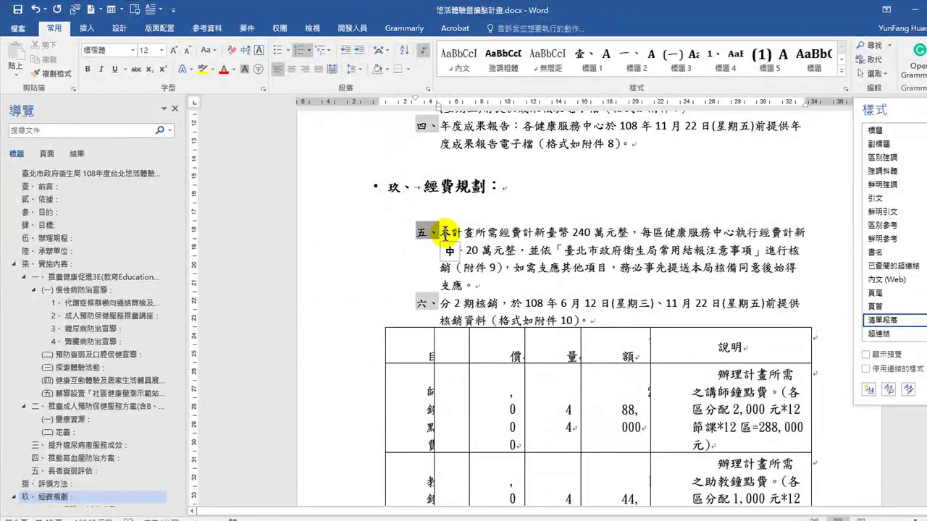
pyautogui.rightClick(445, 232)
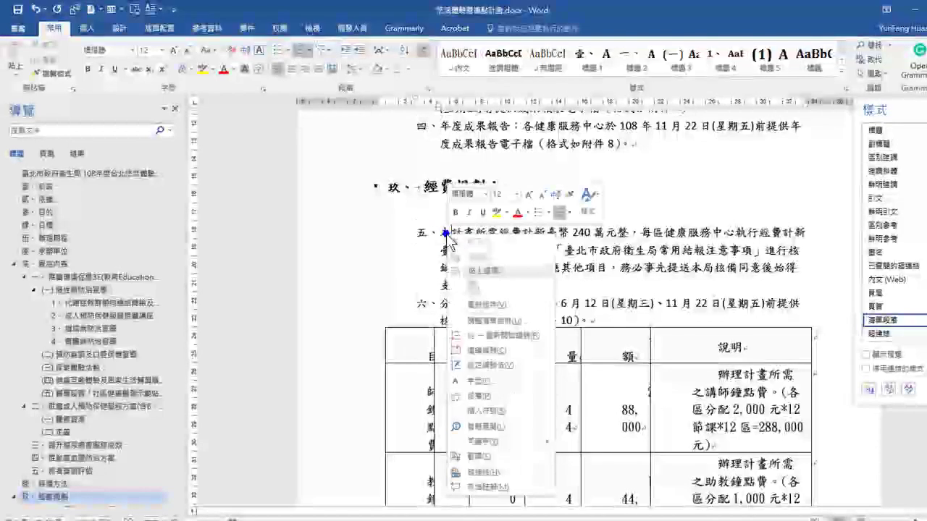
pyautogui.click(486, 336)
# Insert an empty paragraph in the 內文 style between item 二 of 經費規劃 and the table
pyautogui.click(601, 319)
pyautogui.press('Return')
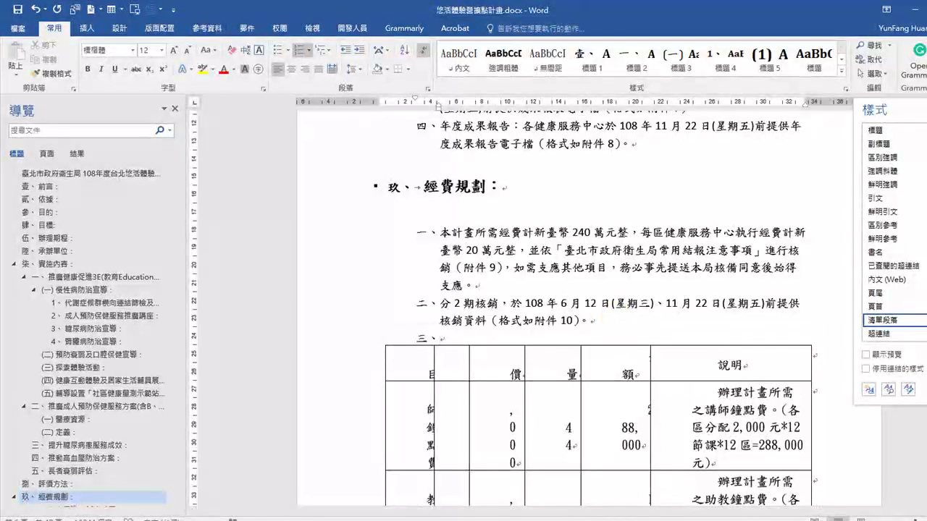
pyautogui.click(457, 58)
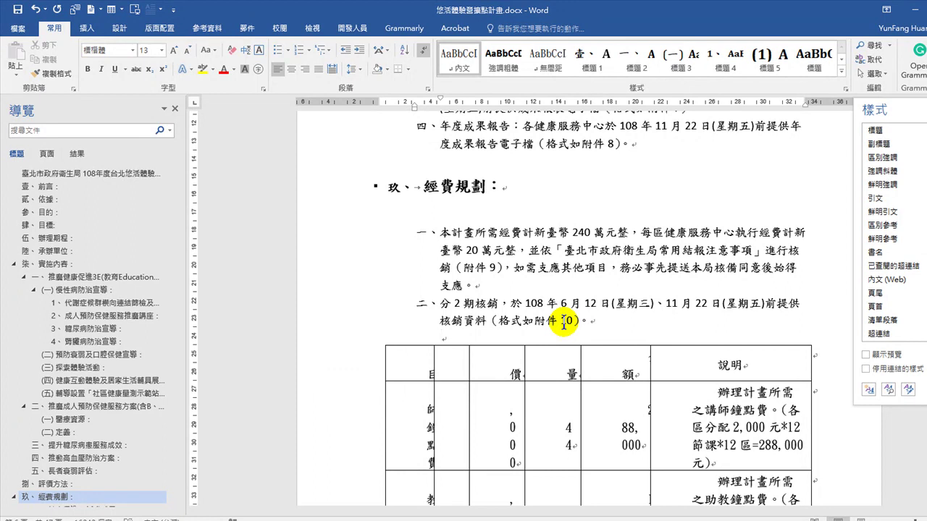
# Apply the 本文 style to the first description cell in the 說明 column of the budget table
pyautogui.scroll(10, 534, 173)
pyautogui.scroll(-15, 569, 232)
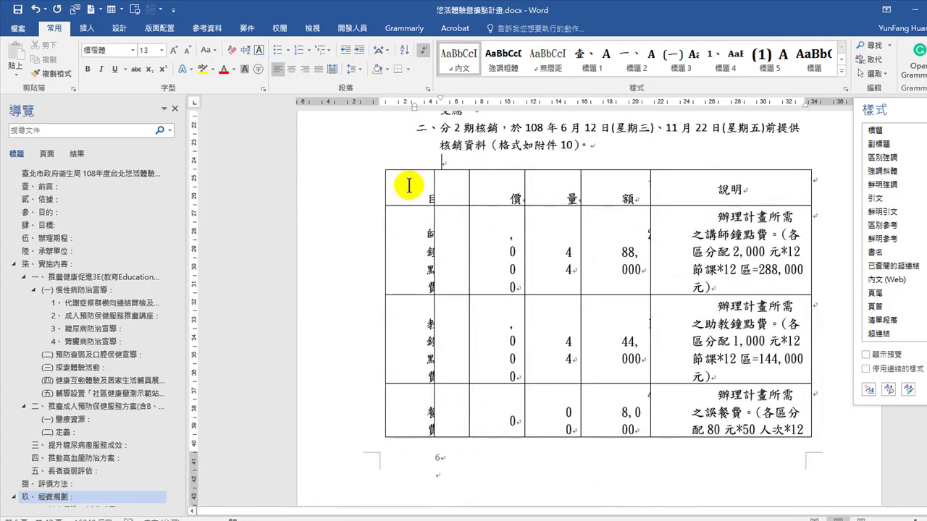
pyautogui.click(409, 186)
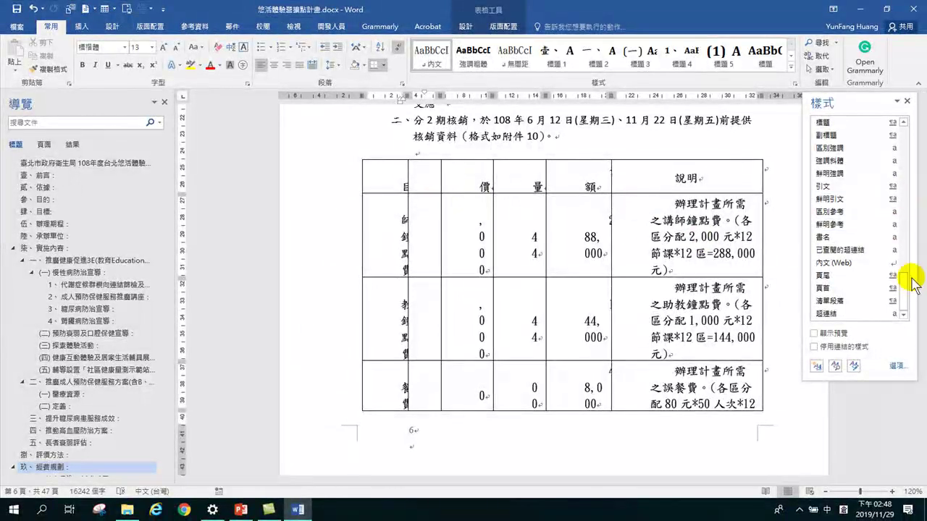
pyautogui.moveTo(907, 290); pyautogui.dragTo(893, 212)
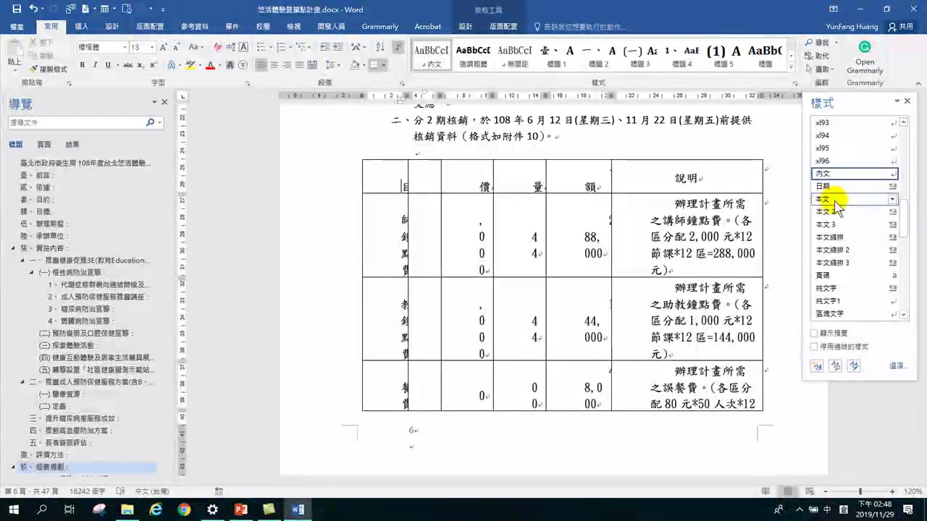
pyautogui.moveTo(829, 205)
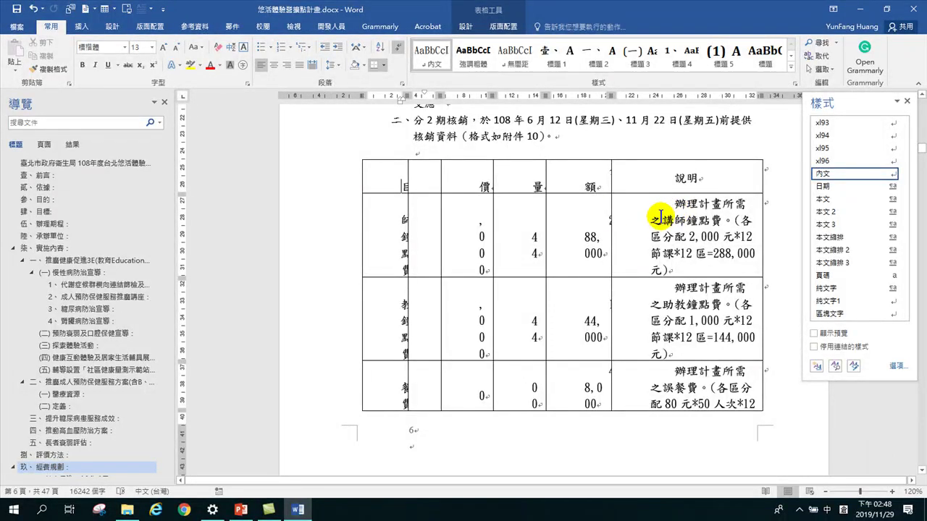
pyautogui.scroll(-5, 850, 265)
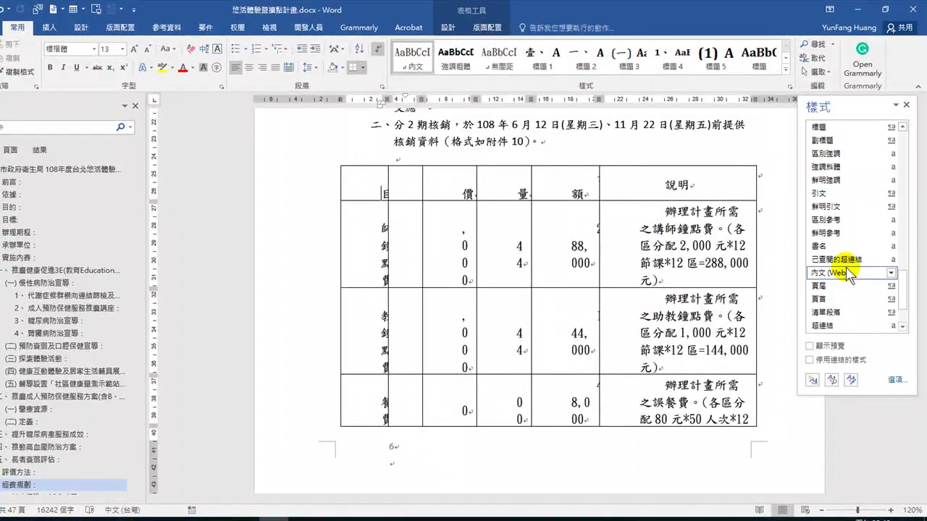
pyautogui.scroll(8, 846, 269)
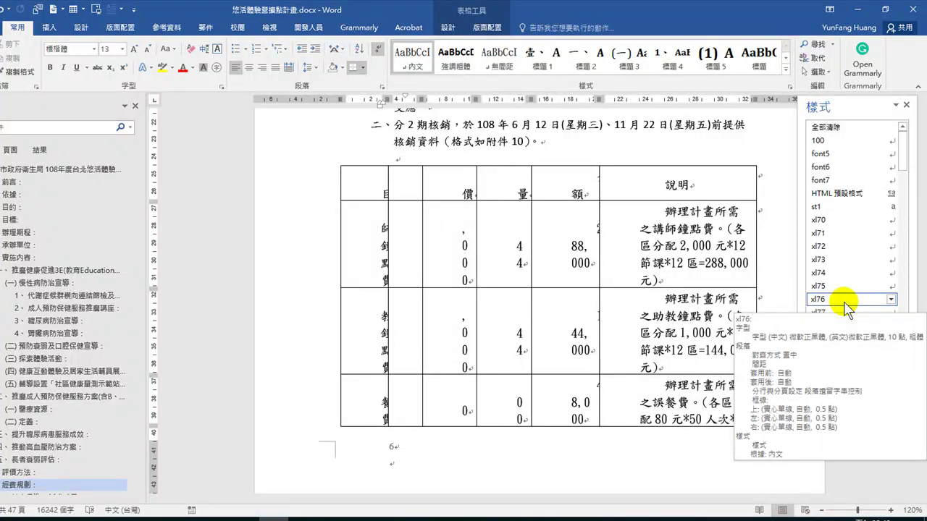
pyautogui.scroll(-7, 847, 218)
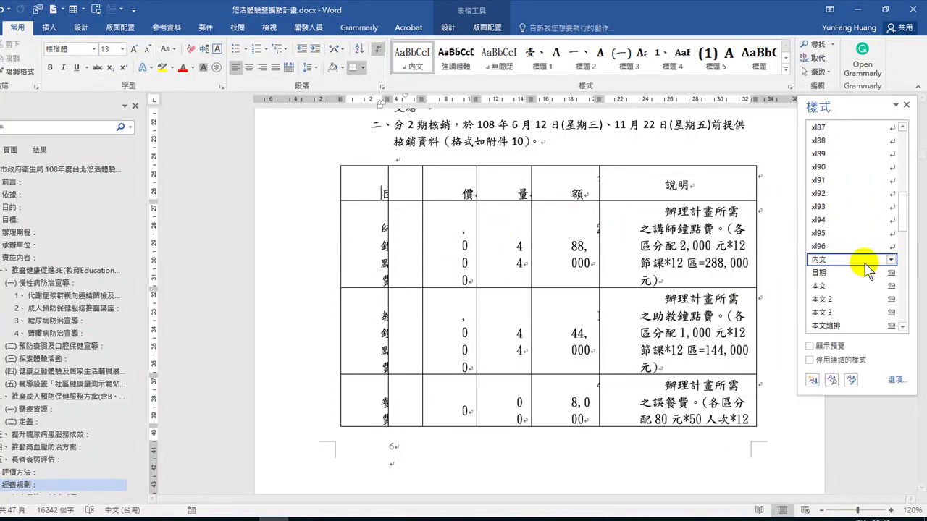
pyautogui.scroll(-3, 811, 172)
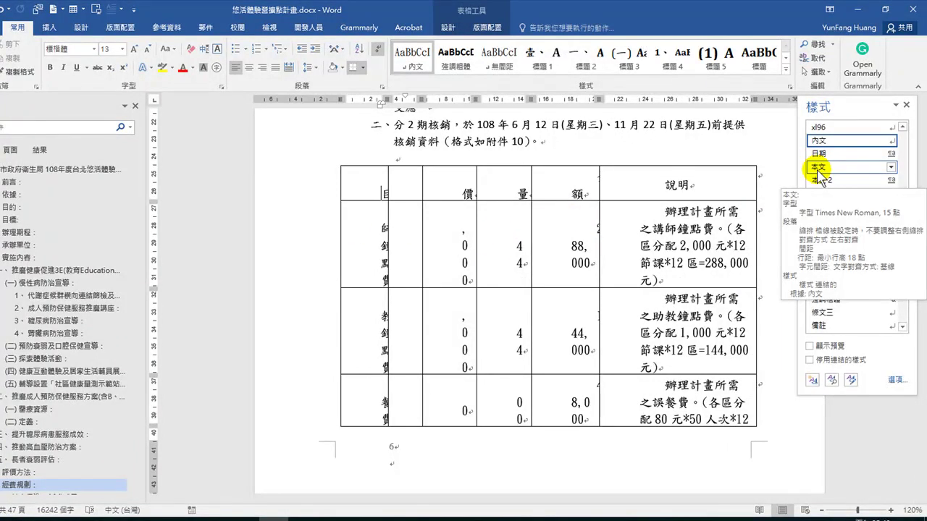
pyautogui.click(665, 213)
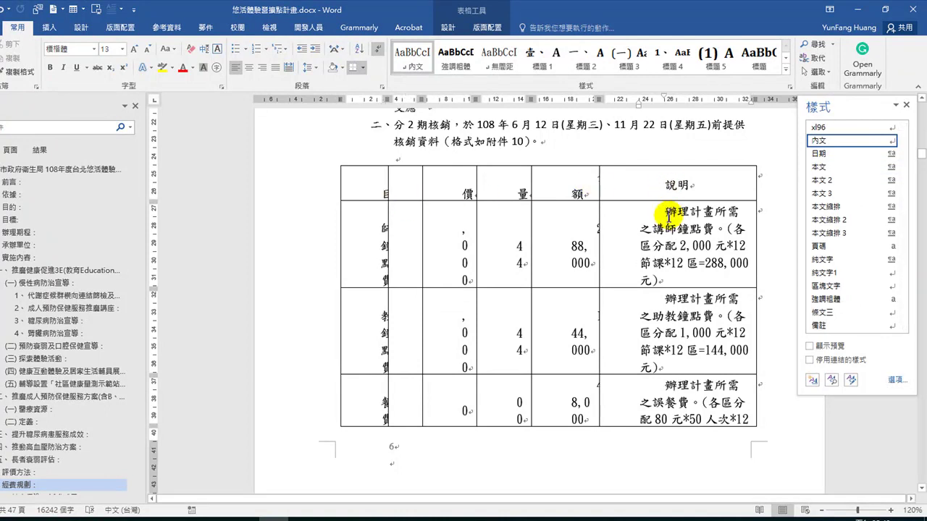
pyautogui.click(823, 168)
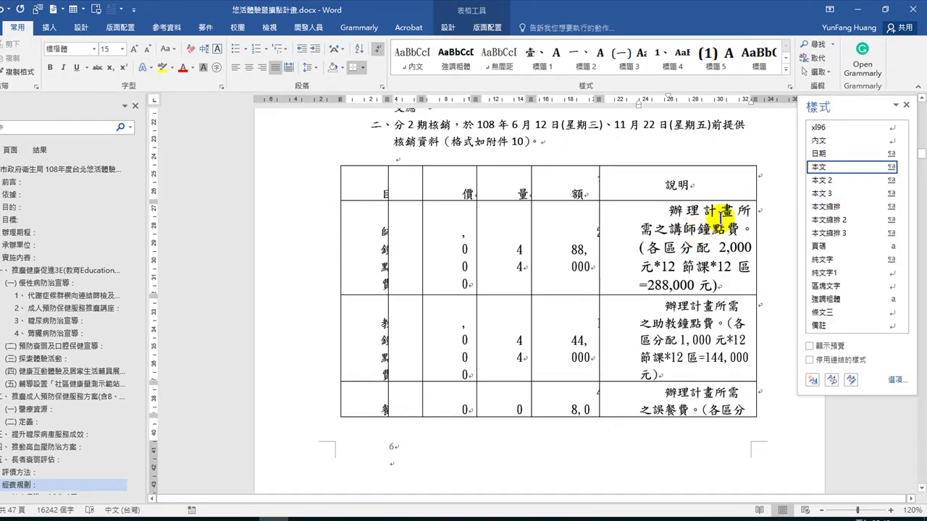
# Modify the 本文 style so that it is based on (無樣式) and uses font size 12
pyautogui.rightClick(821, 169)
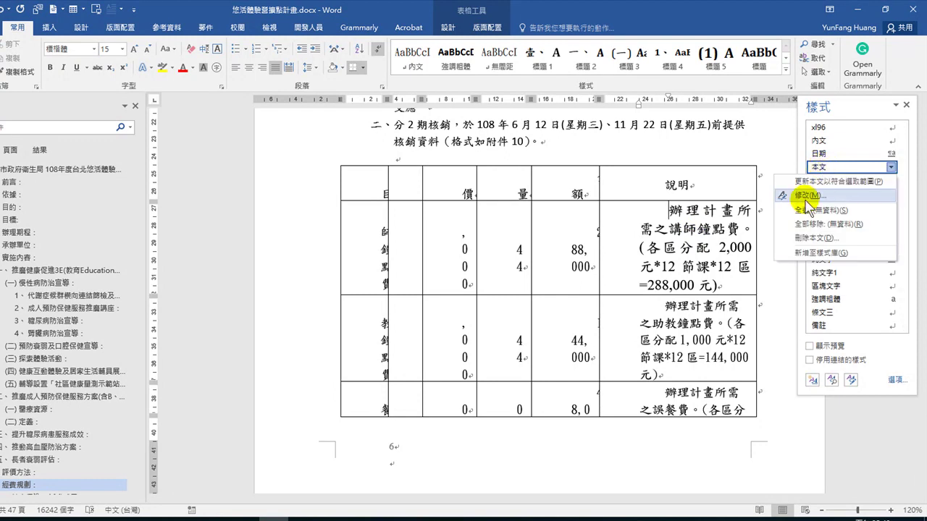
pyautogui.click(812, 196)
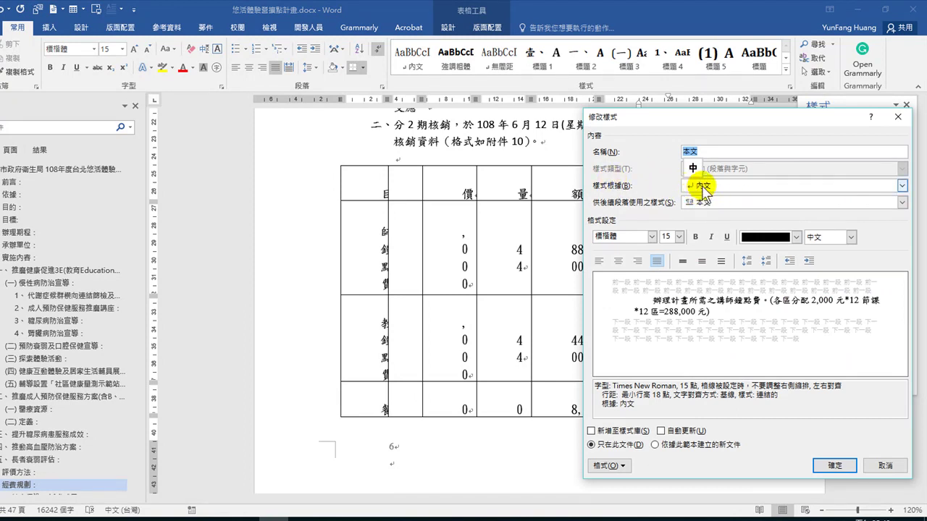
pyautogui.click(703, 187)
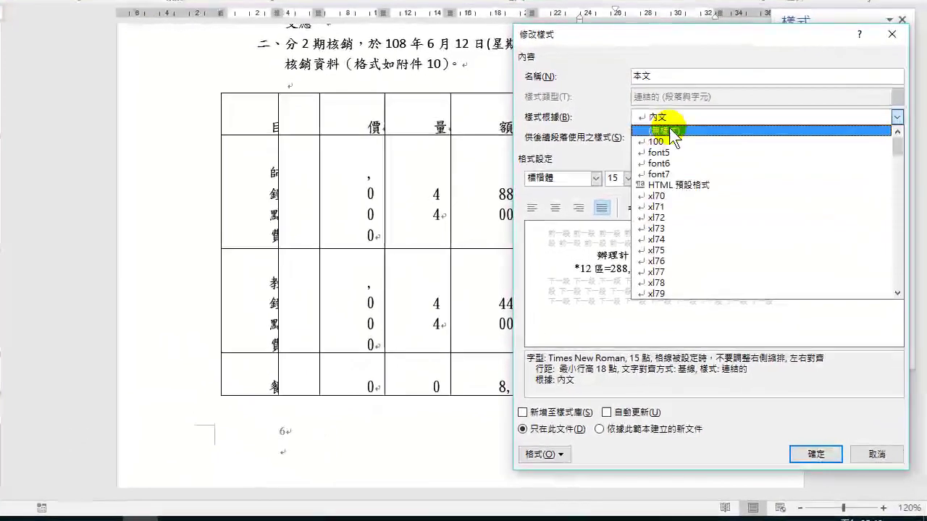
pyautogui.click(666, 131)
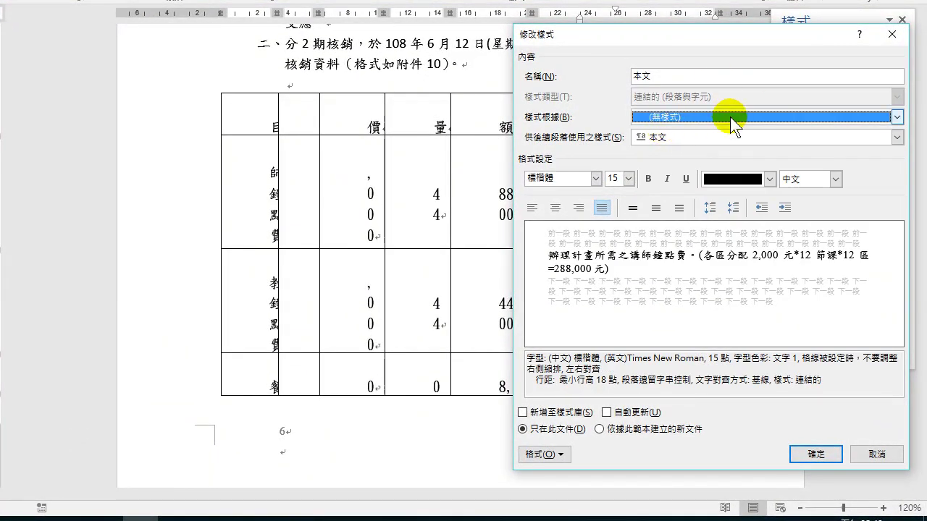
pyautogui.click(629, 179)
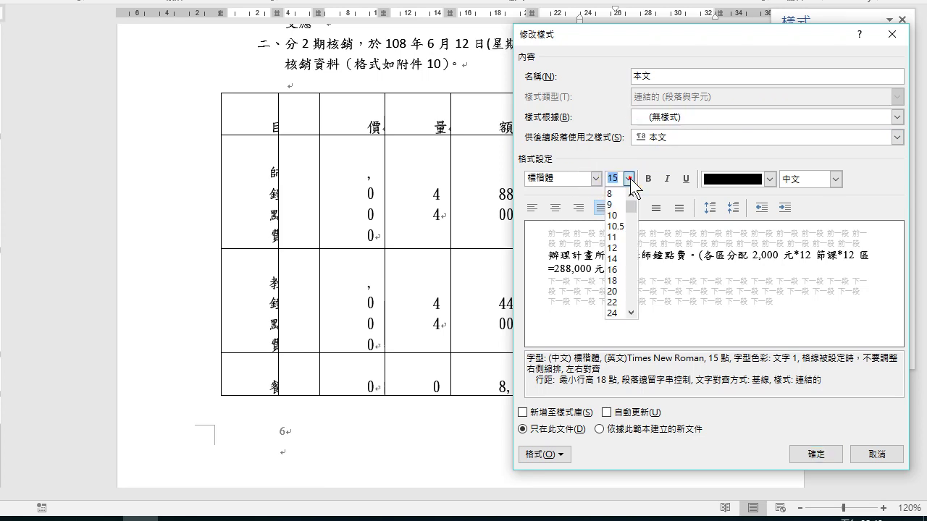
pyautogui.click(615, 249)
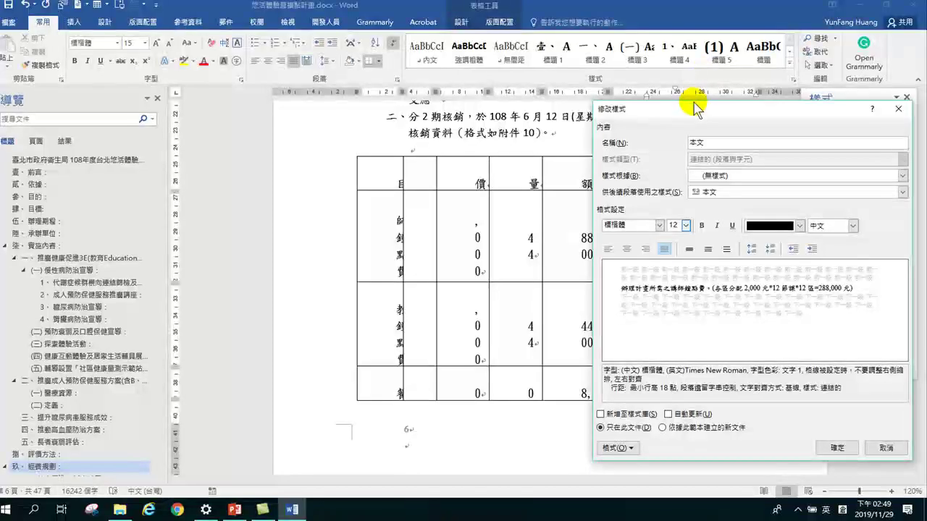
# Set the line spacing of the 本文 style to 單行間距 and save the style changes
pyautogui.moveTo(693, 108); pyautogui.dragTo(655, 86)
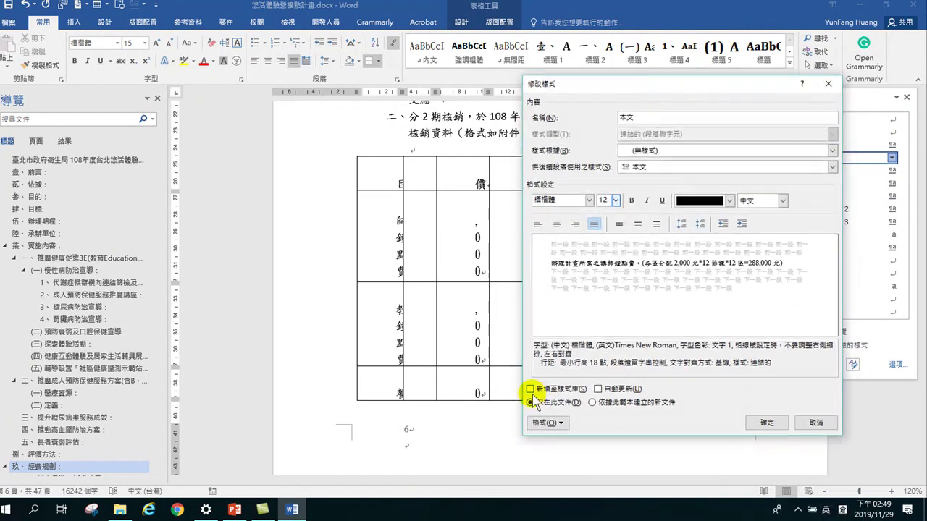
pyautogui.click(547, 423)
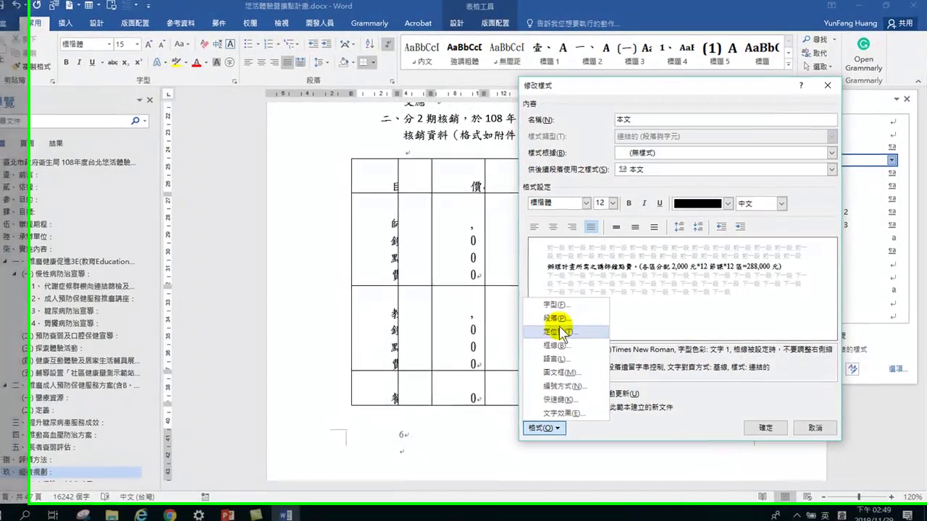
pyautogui.click(559, 314)
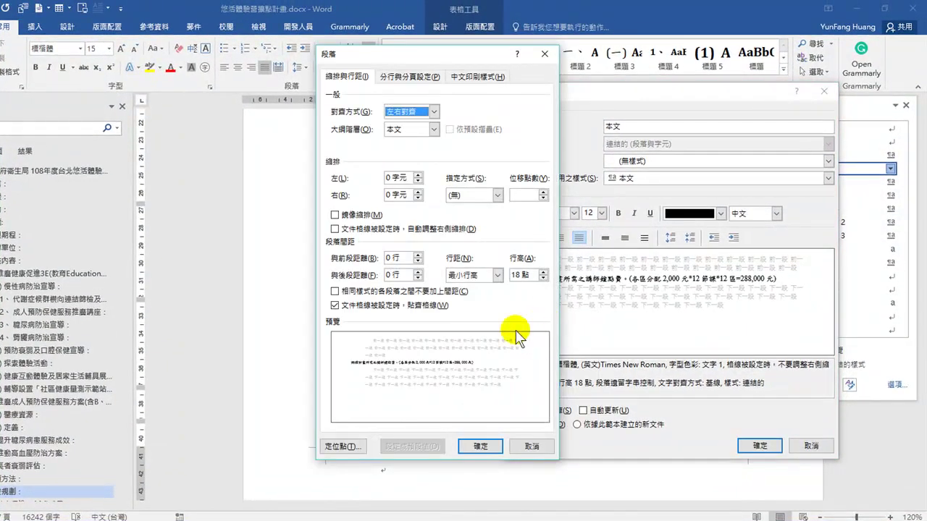
pyautogui.moveTo(453, 53); pyautogui.dragTo(362, 56)
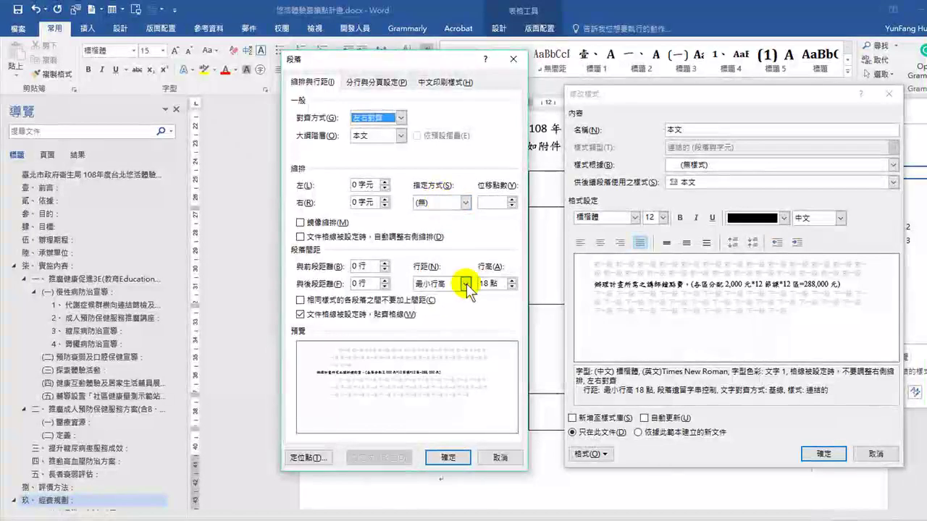
pyautogui.click(413, 279)
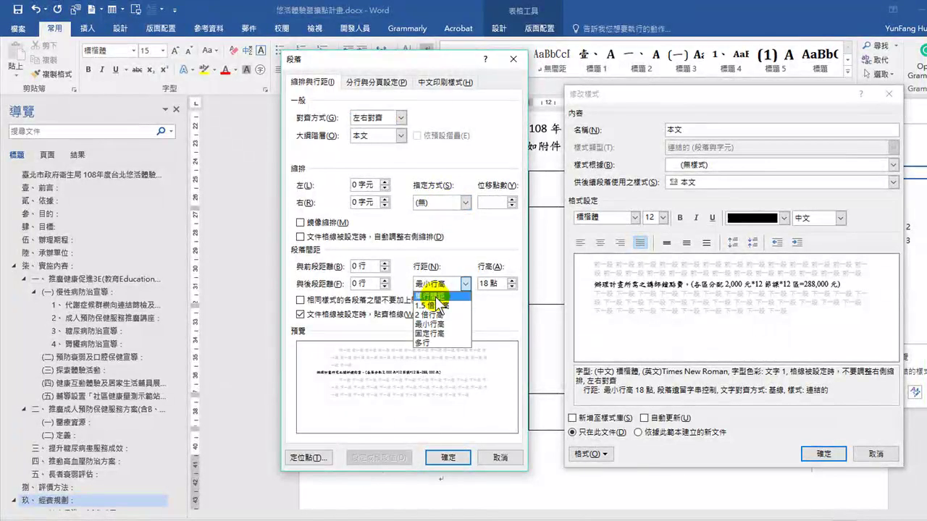
pyautogui.click(438, 296)
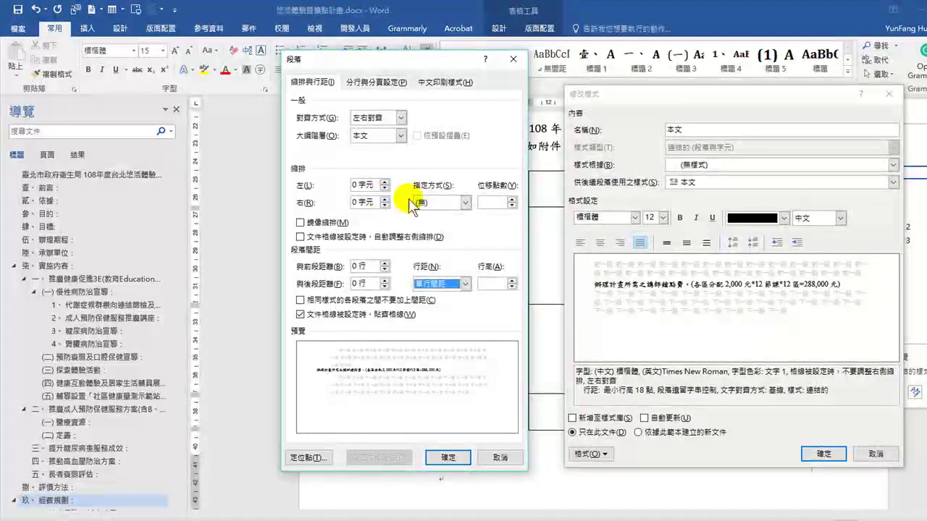
pyautogui.click(450, 457)
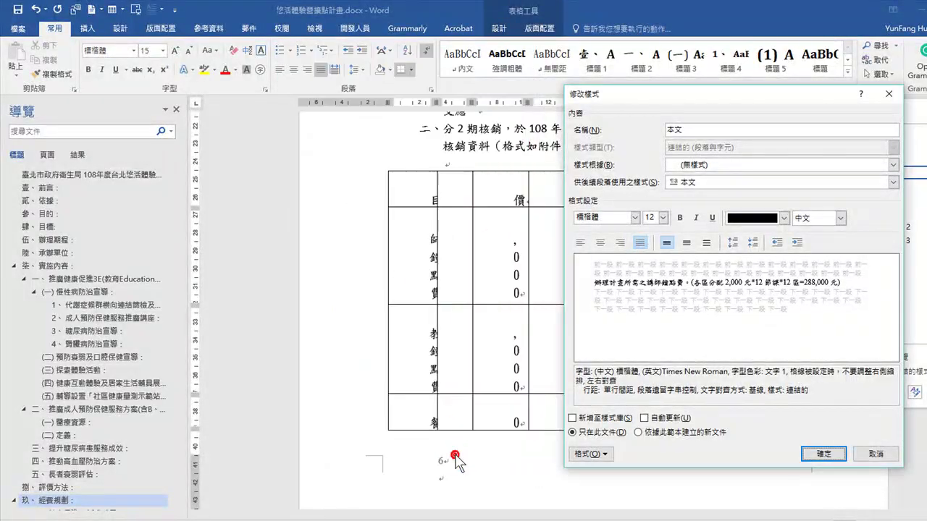
pyautogui.click(818, 454)
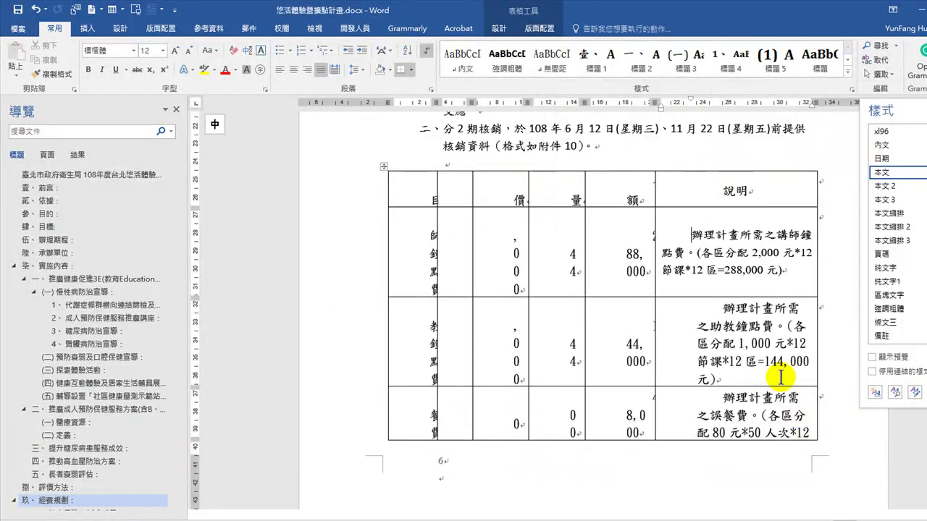
# Remove the first-line indent from the first description cell in the 說明 column
pyautogui.click(694, 235)
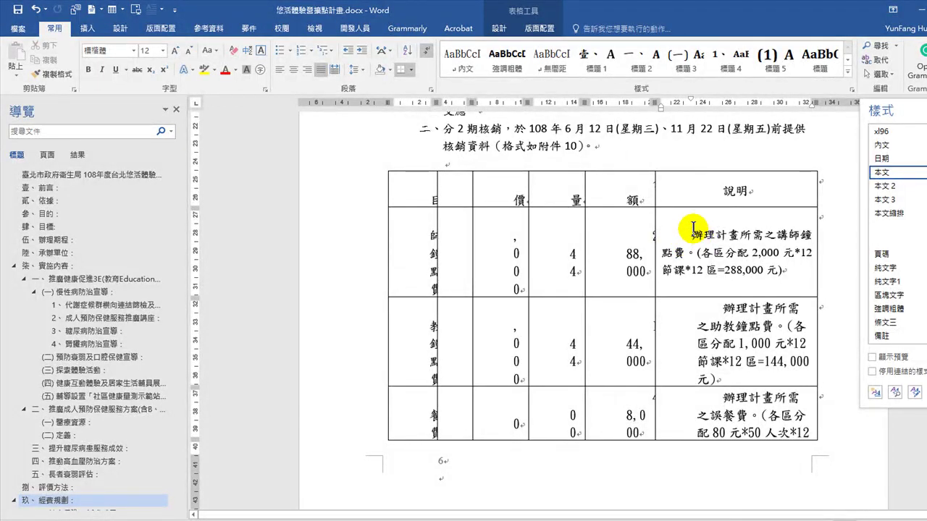
pyautogui.press('BackSpace')
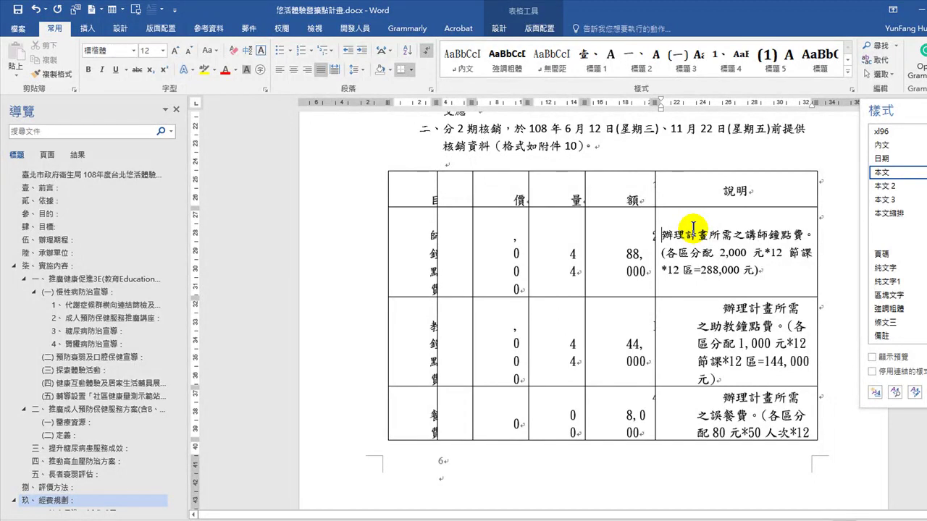
# Update the 本文 style to match the formatting of the first description cell in the 說明 column
pyautogui.click(706, 248)
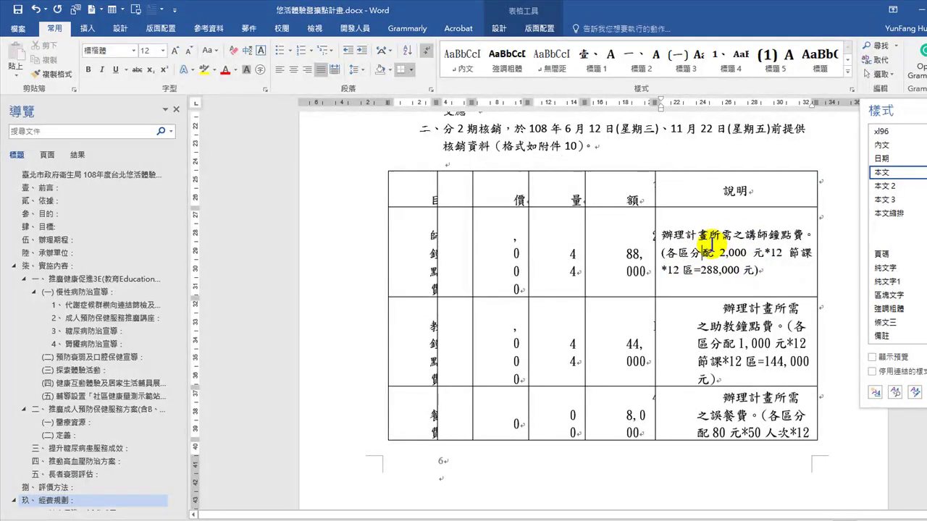
pyautogui.rightClick(883, 174)
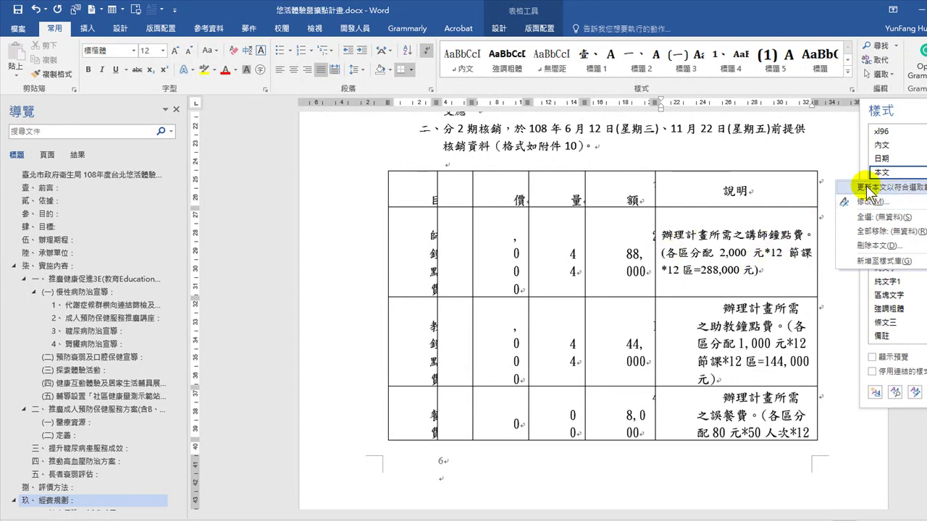
pyautogui.click(867, 188)
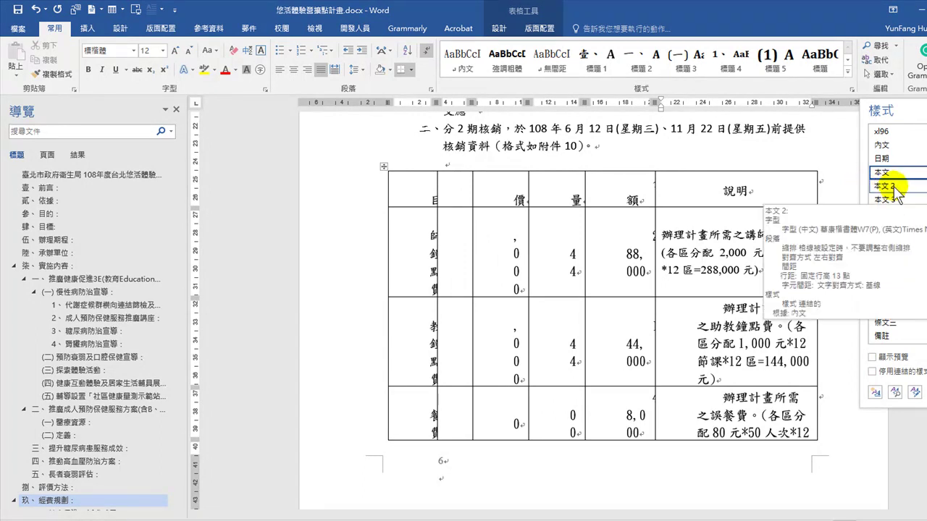
# Apply the 本文 style to the entire budget table and deselect it
pyautogui.click(383, 168)
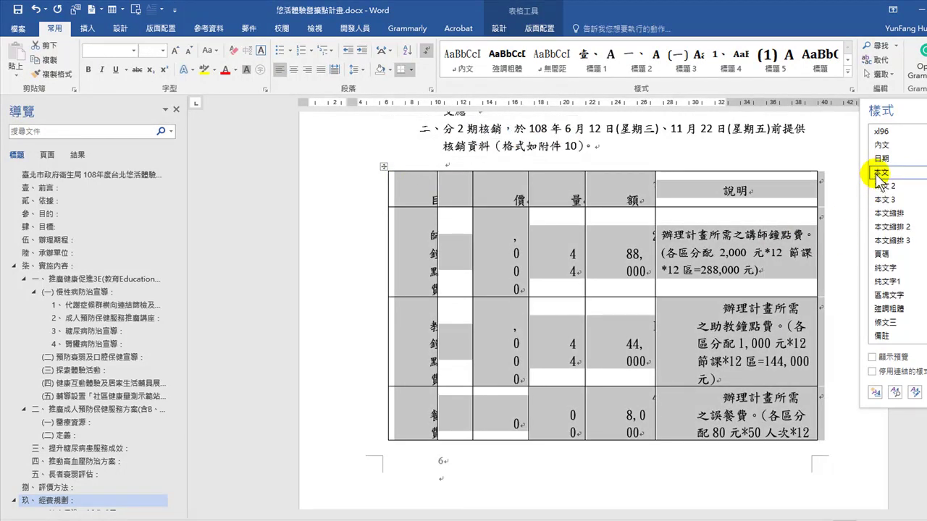
pyautogui.click(877, 174)
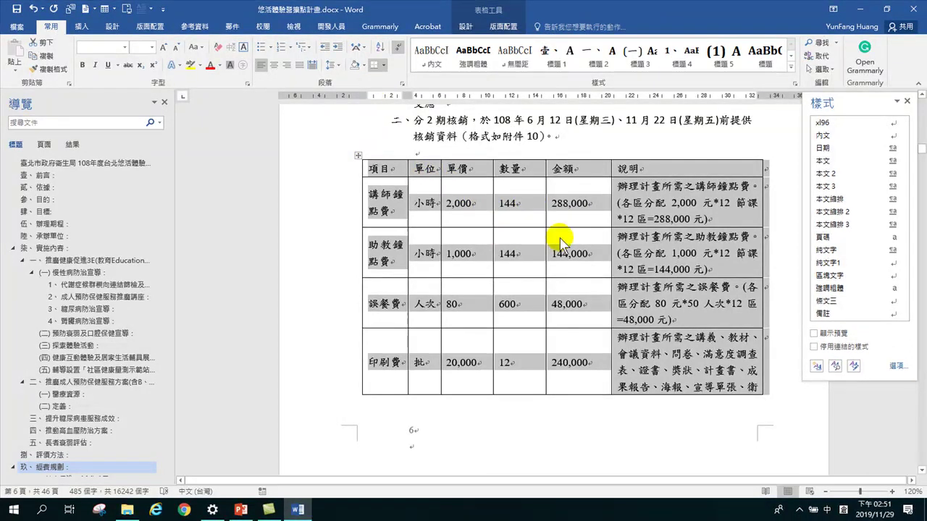
pyautogui.click(610, 125)
# Examine the restyled budget table's layout, including its right edge and its continuation across the page break
pyautogui.scroll(3, 622, 134)
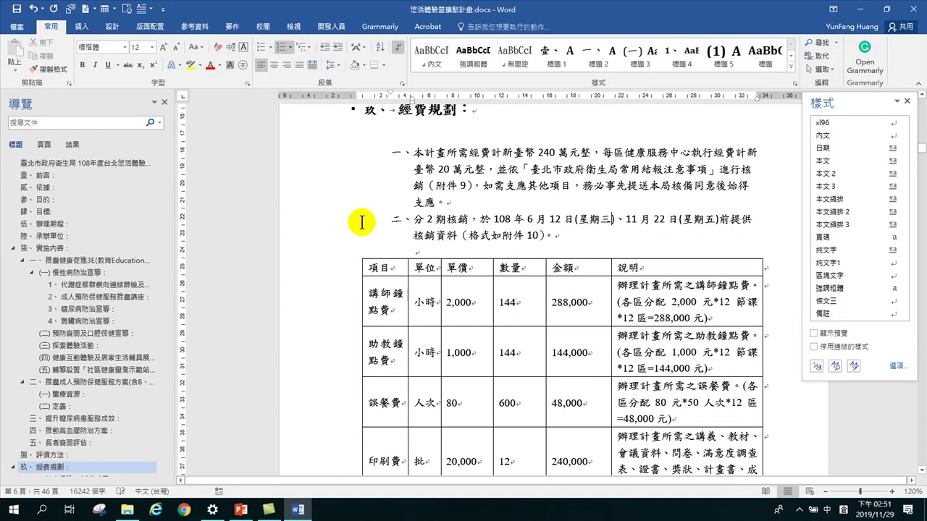
pyautogui.scroll(-3, 401, 224)
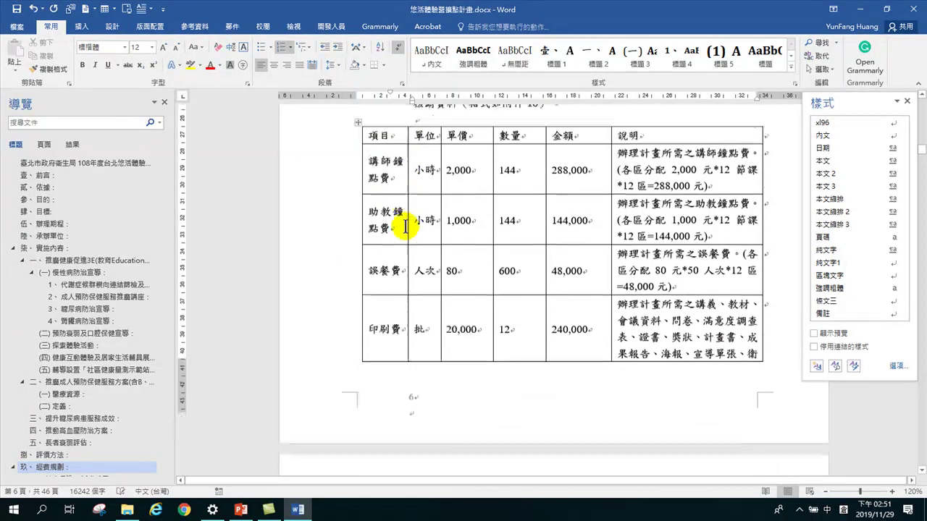
pyautogui.scroll(1, 405, 225)
pyautogui.scroll(-1, 413, 204)
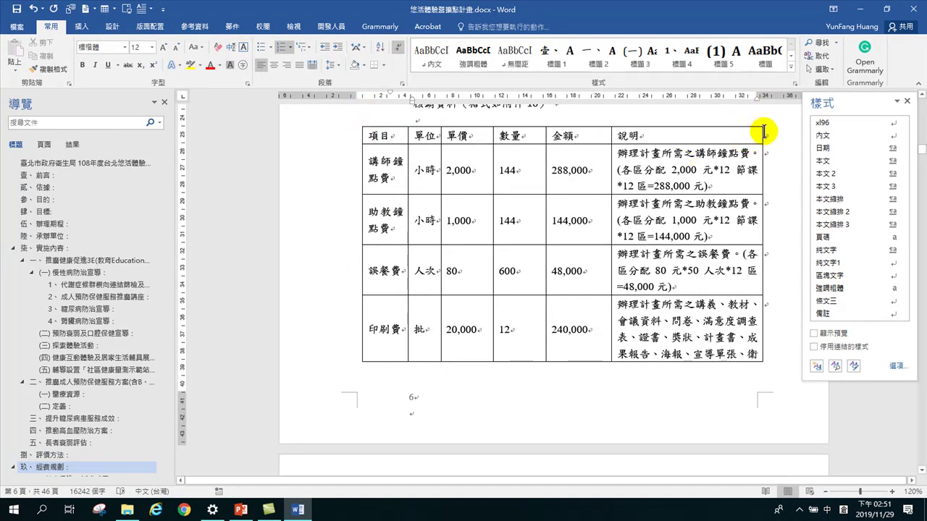
pyautogui.scroll(-2, 747, 231)
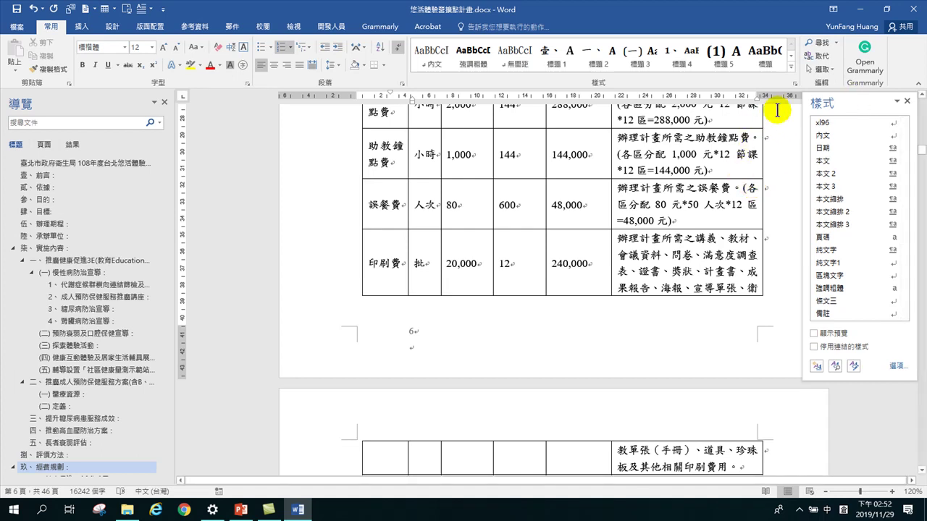
pyautogui.scroll(3, 528, 192)
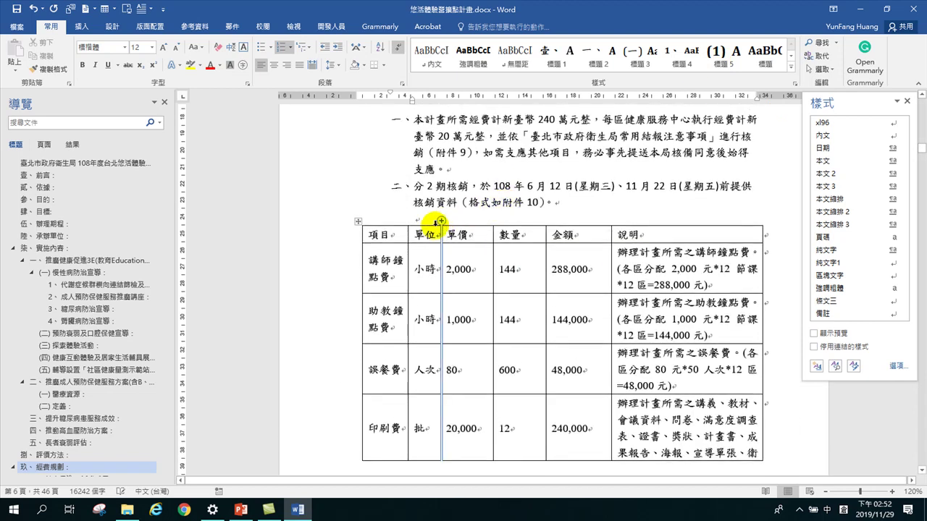
pyautogui.scroll(-2, 440, 221)
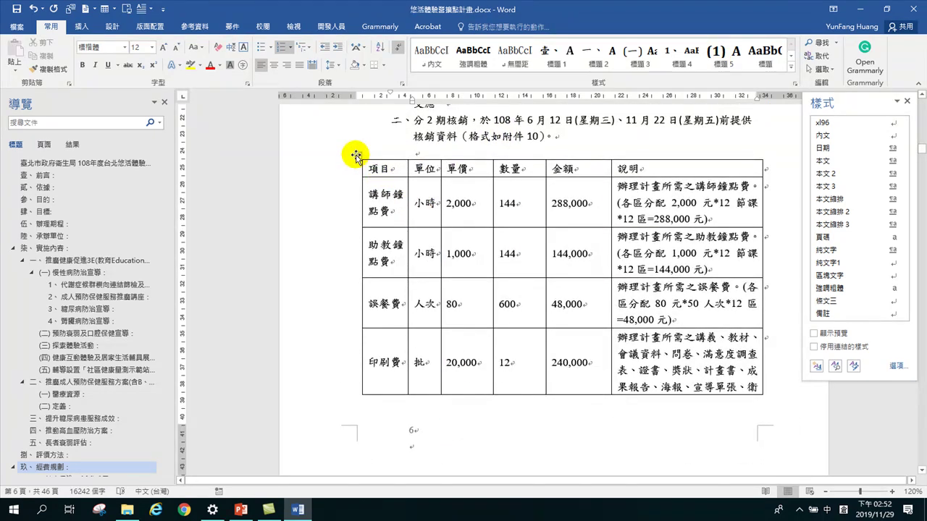
# Fit the entire budget table to the page width with the 自動調整視窗 option
pyautogui.click(359, 155)
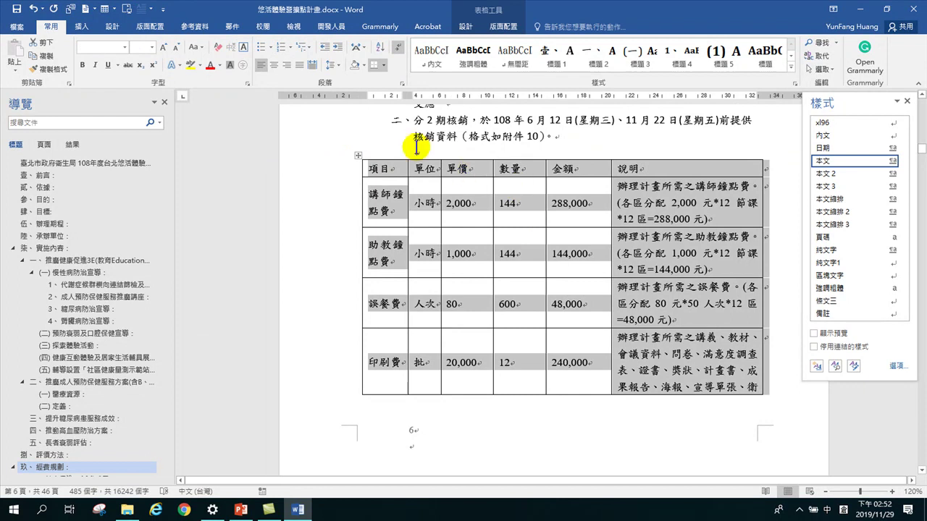
pyautogui.click(469, 28)
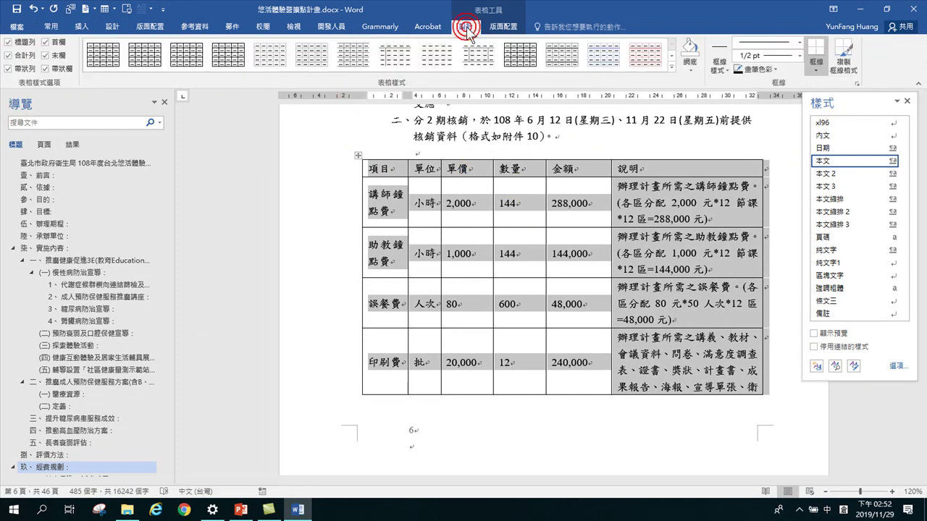
pyautogui.click(498, 28)
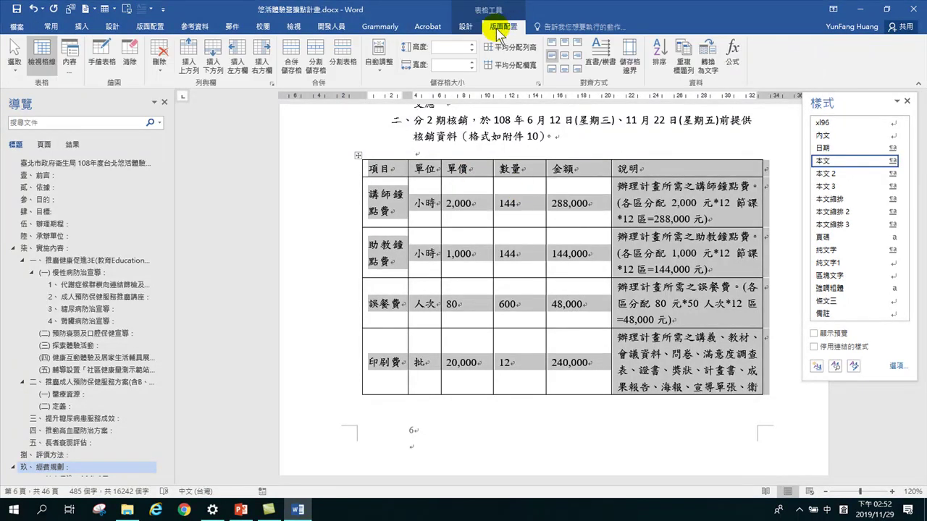
pyautogui.click(378, 54)
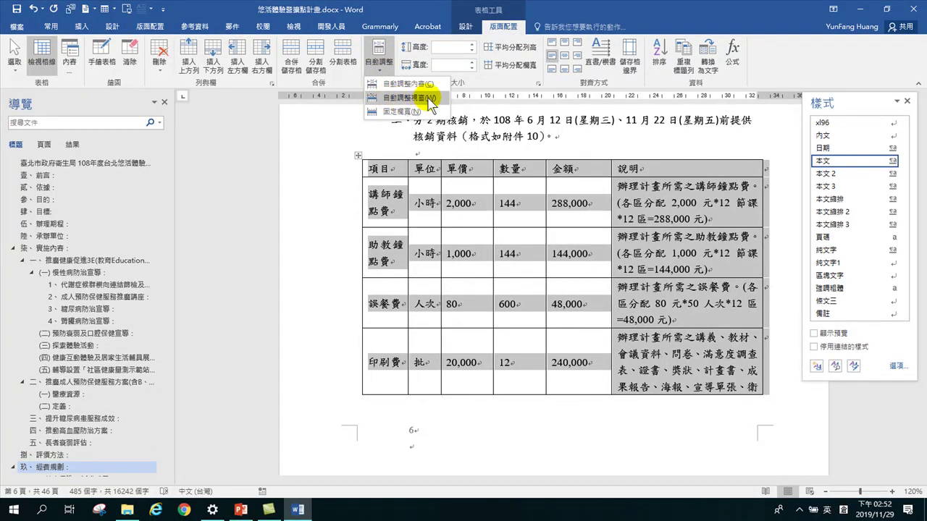
pyautogui.click(415, 100)
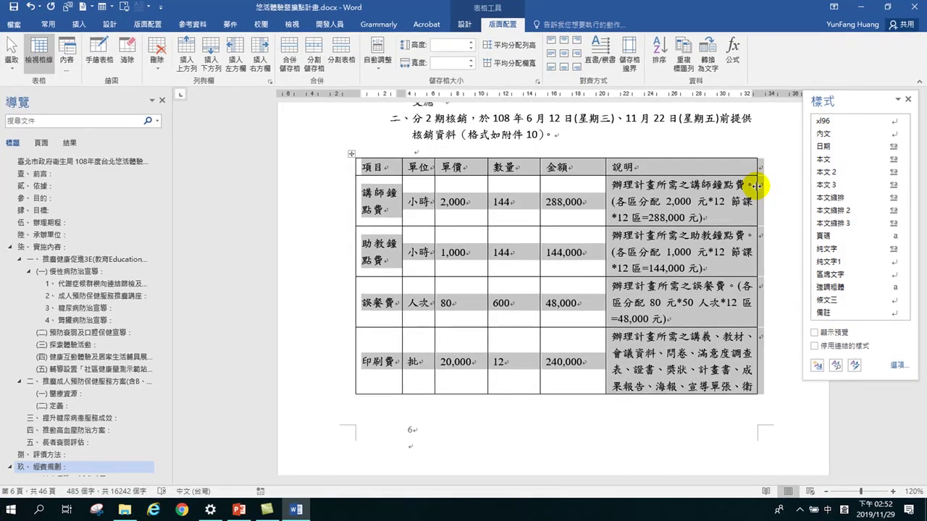
pyautogui.click(723, 194)
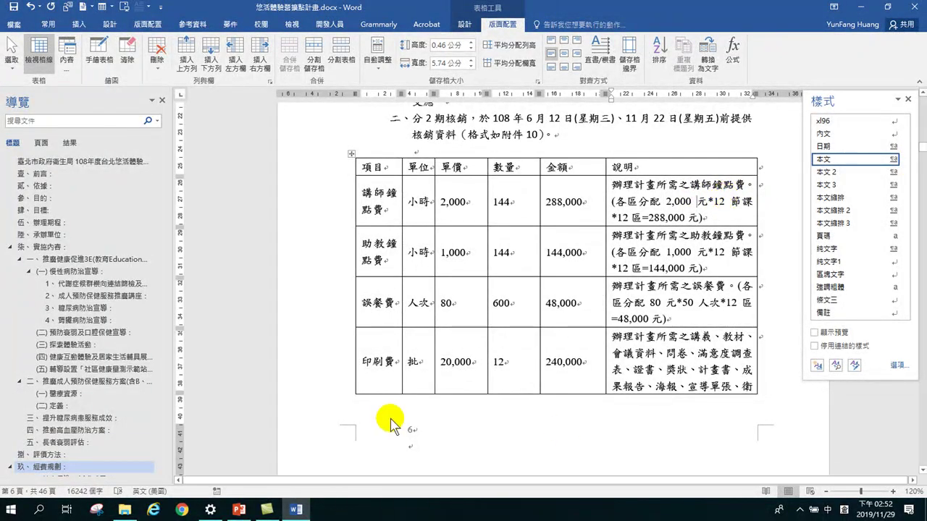
# Apply the 本文 style to the entire diabetes-care medical institution list table on the page after page 7
pyautogui.moveTo(351, 395)
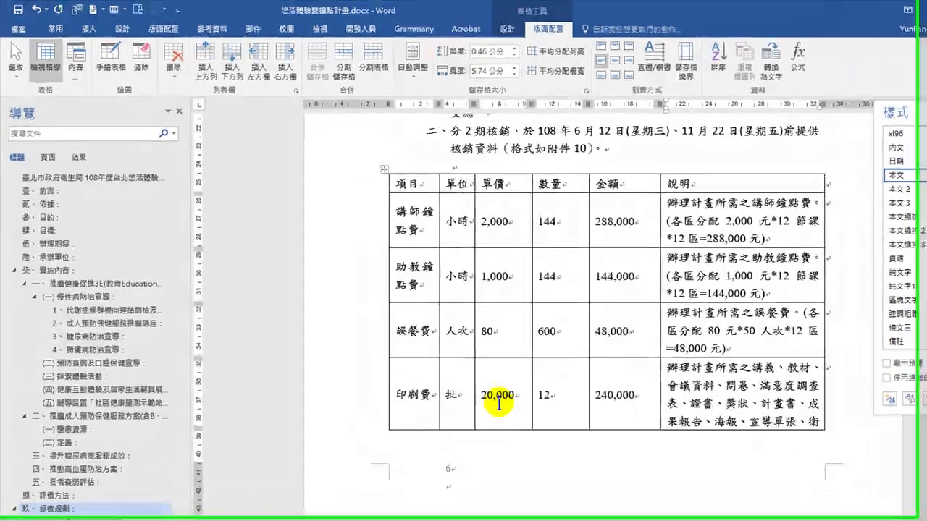
pyautogui.scroll(-15, 527, 348)
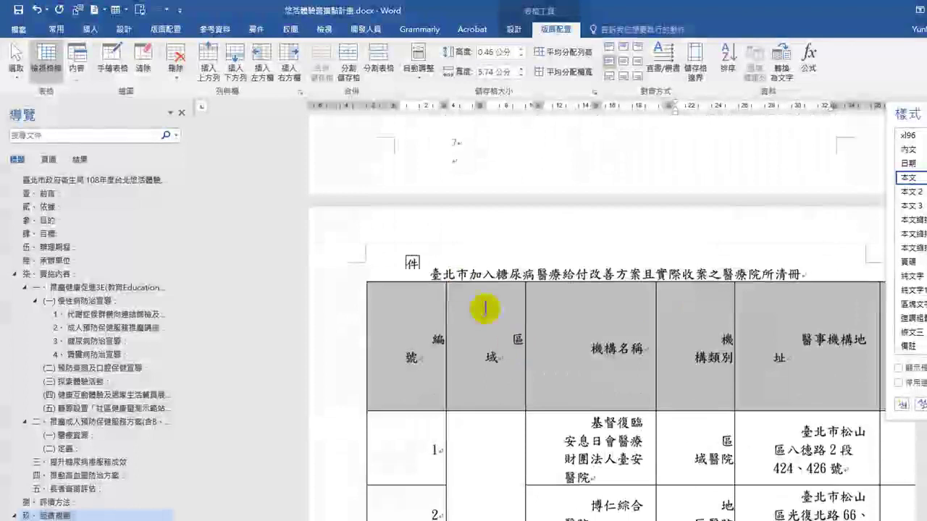
pyautogui.click(395, 303)
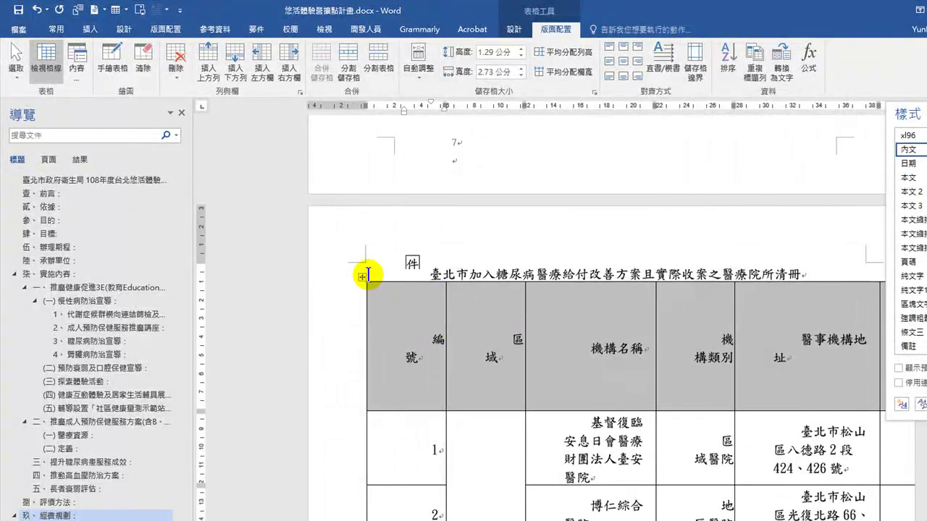
pyautogui.click(361, 277)
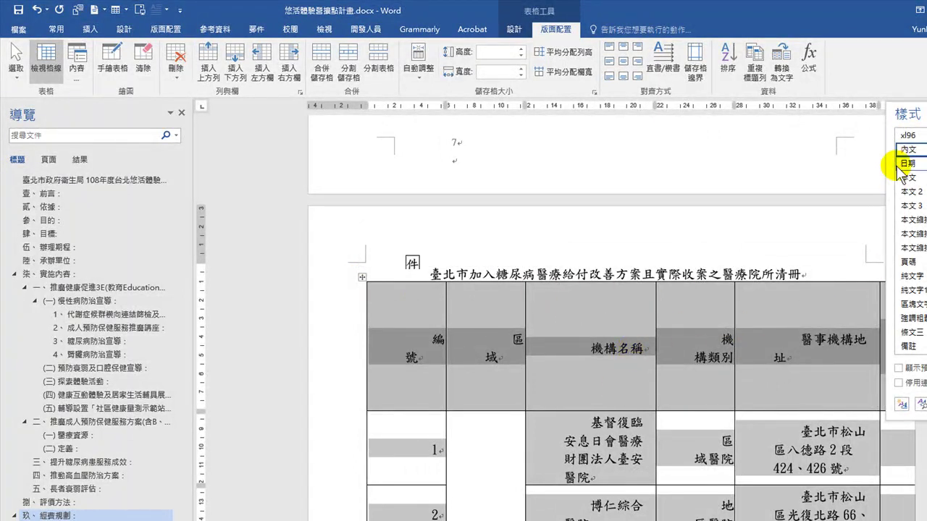
pyautogui.moveTo(908, 181)
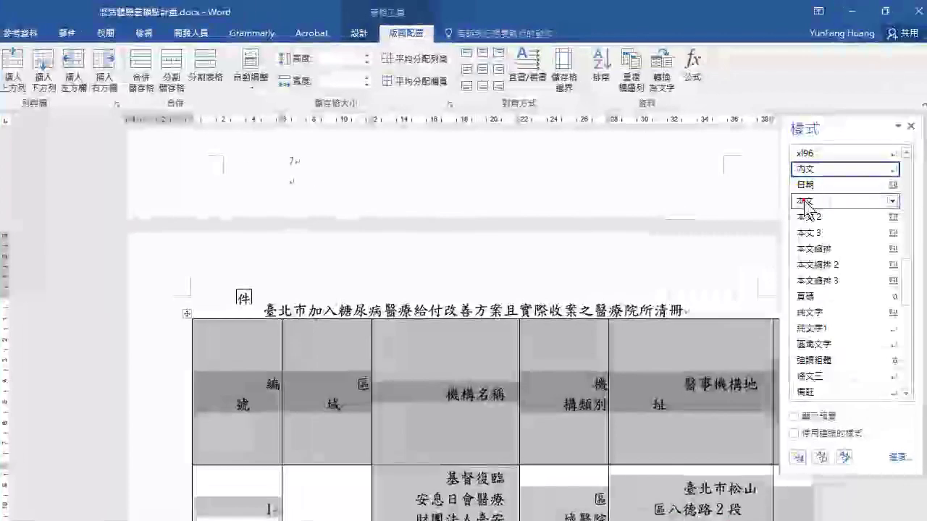
pyautogui.click(908, 178)
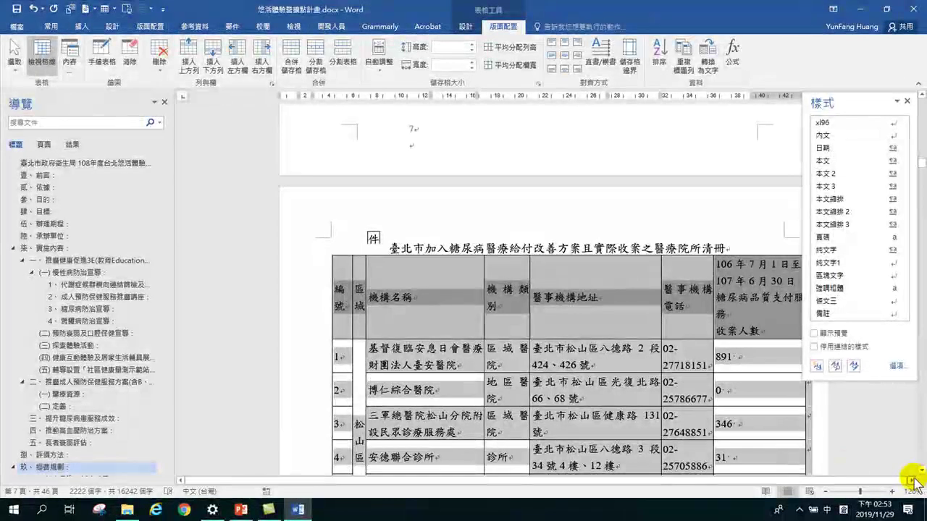
# Fit the medical institution list table to the page width with the 自動調整視窗 option
pyautogui.moveTo(864, 102); pyautogui.dragTo(613, 120)
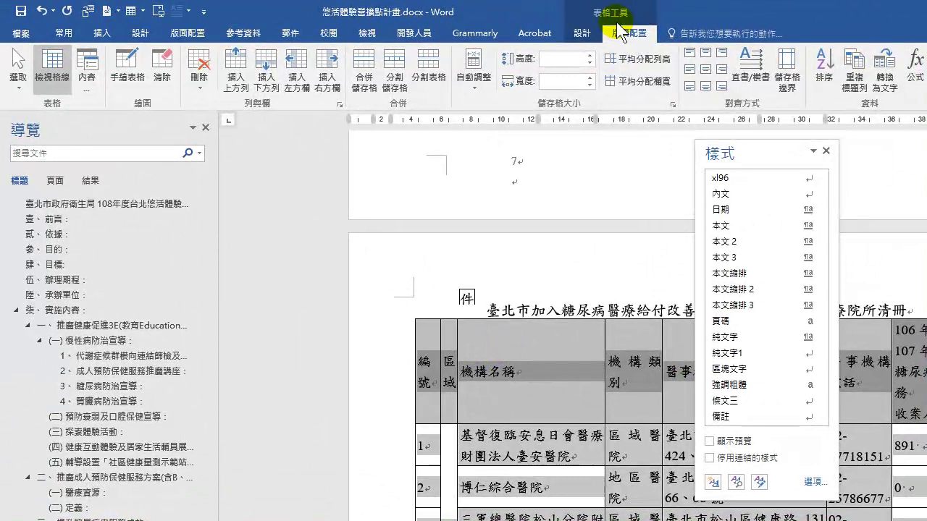
pyautogui.click(474, 76)
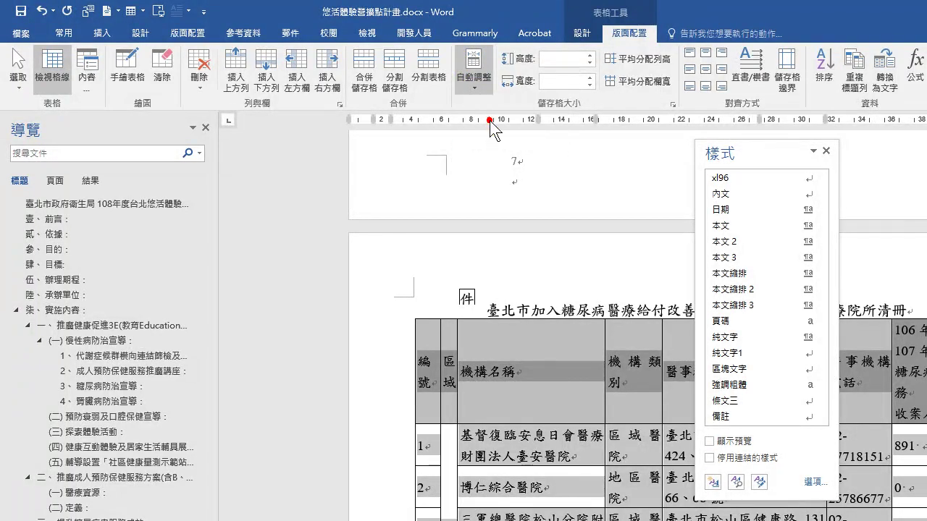
pyautogui.click(486, 123)
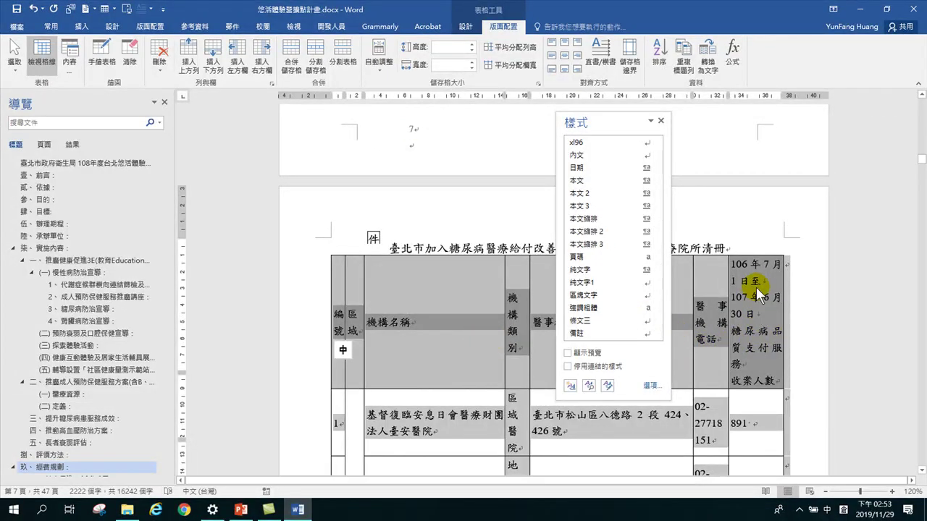
# Widen the 醫事機構電話 column and the last column (收案人數) of the institution table by shifting their left borders
pyautogui.click(730, 265)
pyautogui.moveTo(734, 264); pyautogui.dragTo(766, 366)
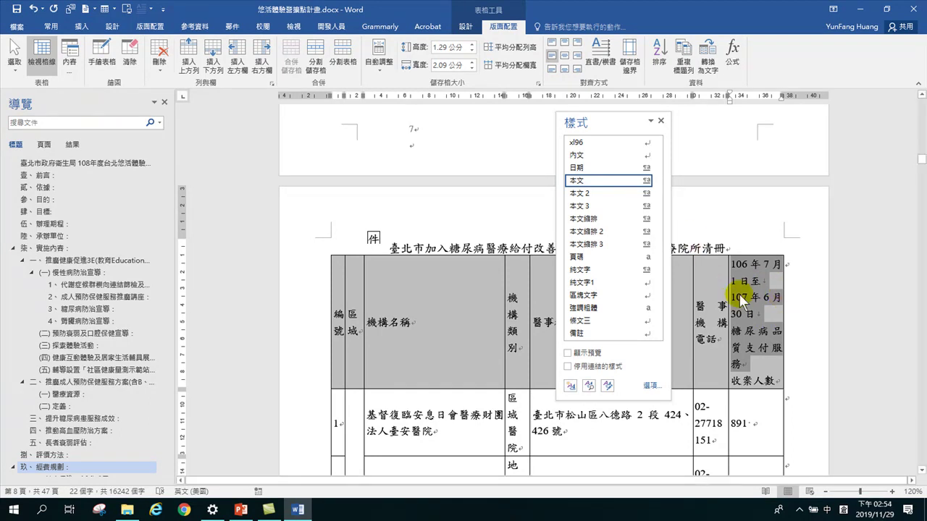
pyautogui.moveTo(620, 116); pyautogui.dragTo(858, 121)
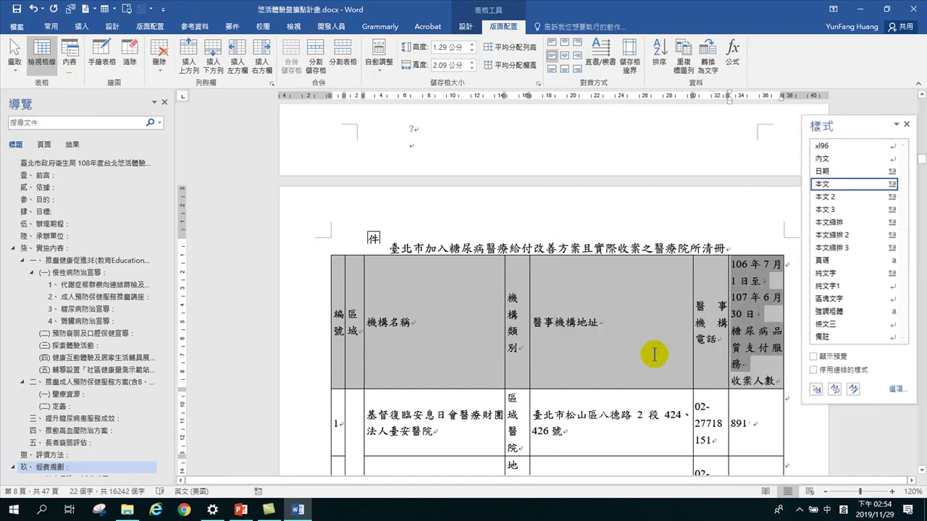
pyautogui.moveTo(692, 313); pyautogui.dragTo(678, 313)
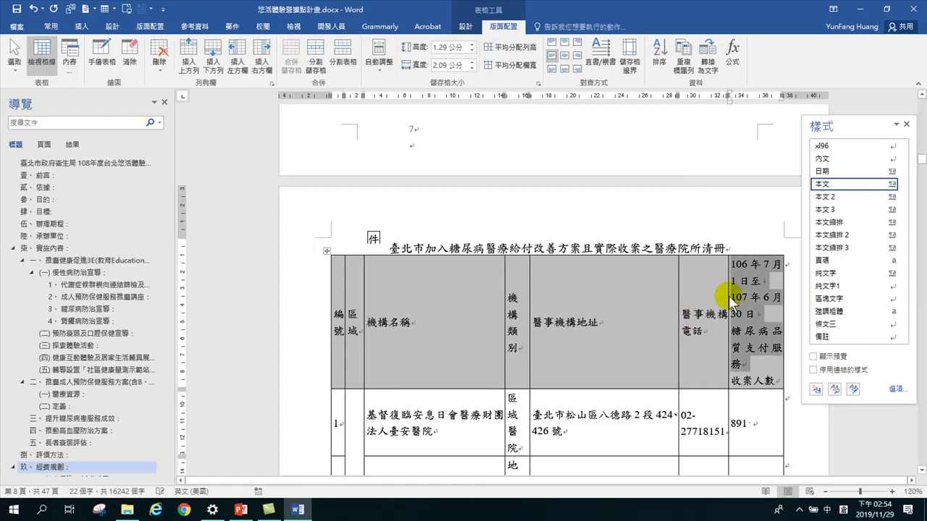
pyautogui.moveTo(726, 295); pyautogui.dragTo(717, 295)
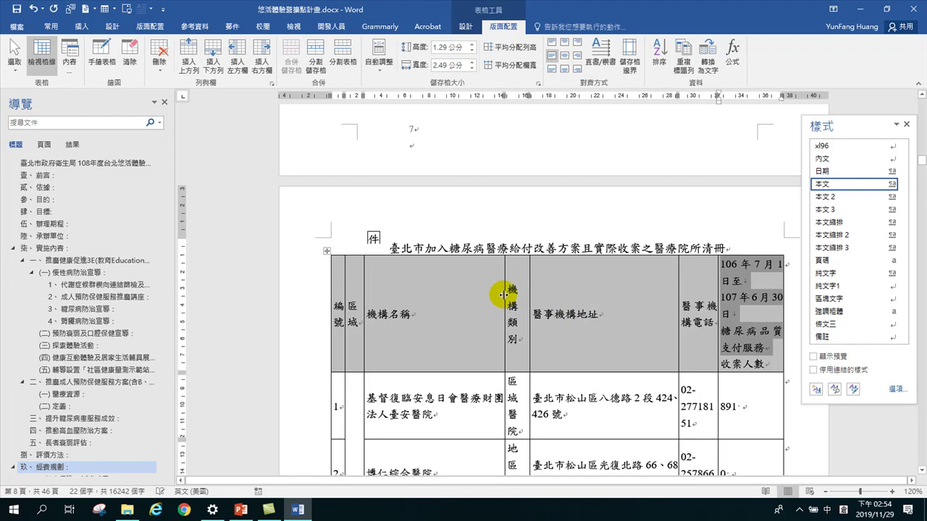
# Widen the 機構類別 column on both sides and extend the 醫事機構電話 column into the address column
pyautogui.moveTo(503, 294)
pyautogui.mouseDown()
pyautogui.moveTo(495, 295)
pyautogui.moveTo(520, 293)
pyautogui.mouseUp()
pyautogui.moveTo(678, 287); pyautogui.dragTo(663, 291)
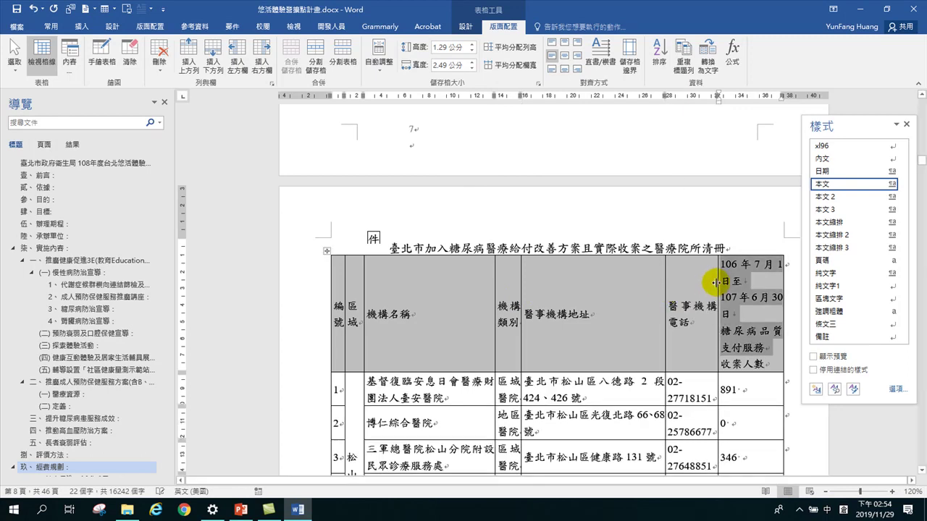
# Widen the 收案人數 column at the expense of the 醫事機構電話 column so 106年7月1日至 fits on one line
pyautogui.moveTo(716, 283); pyautogui.dragTo(711, 283)
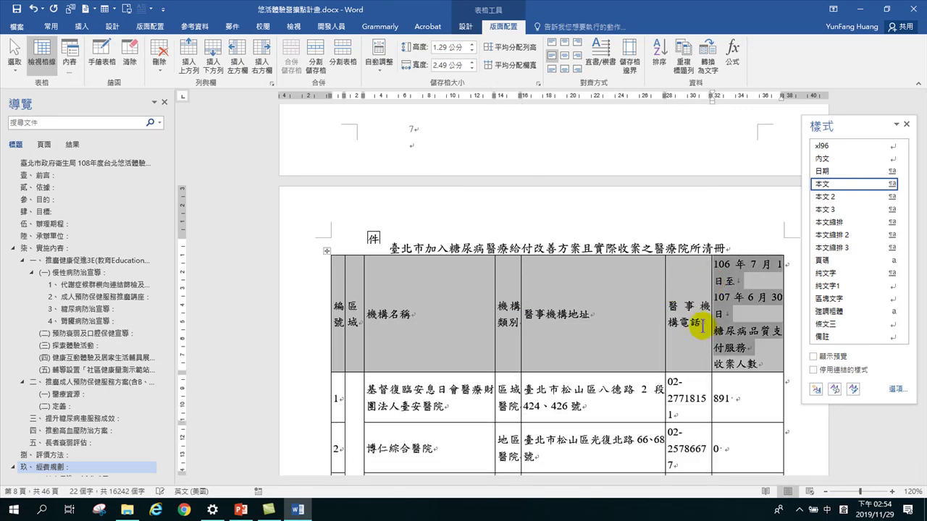
pyautogui.scroll(-1, 708, 338)
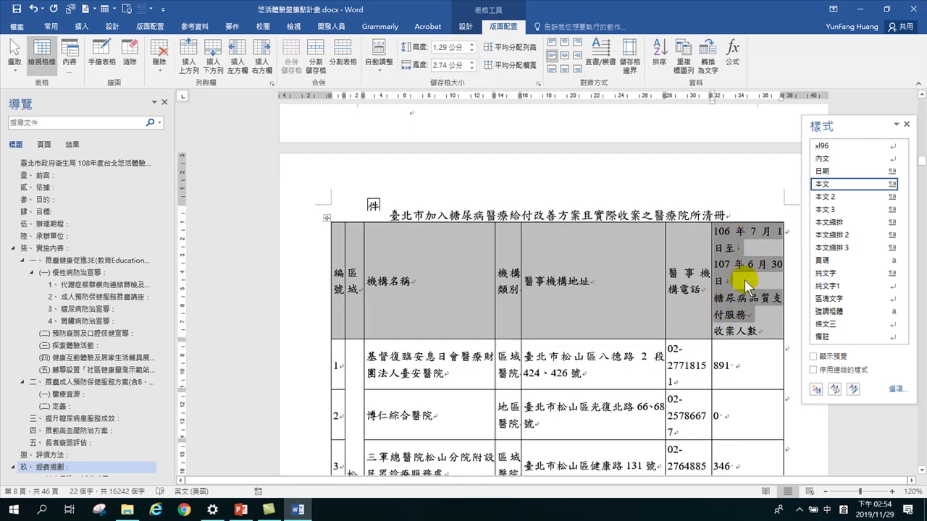
pyautogui.click(695, 240)
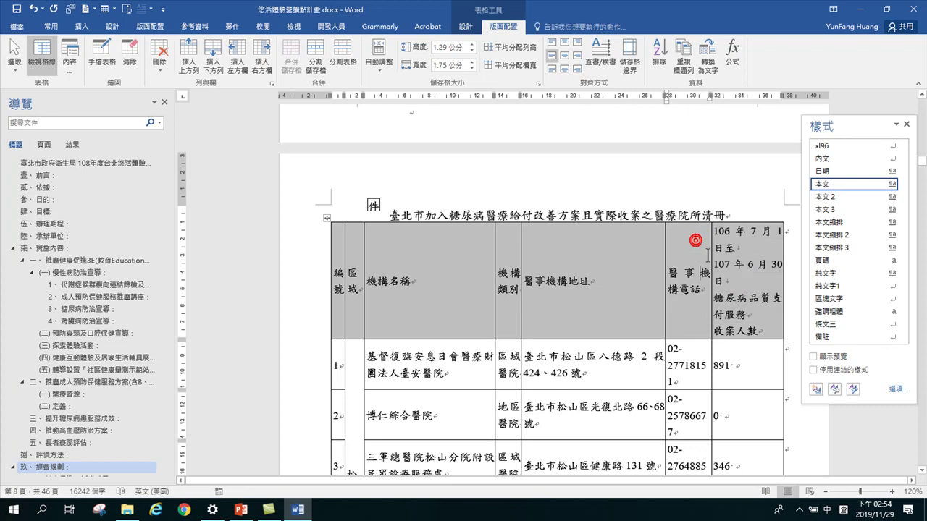
pyautogui.moveTo(711, 255); pyautogui.dragTo(700, 255)
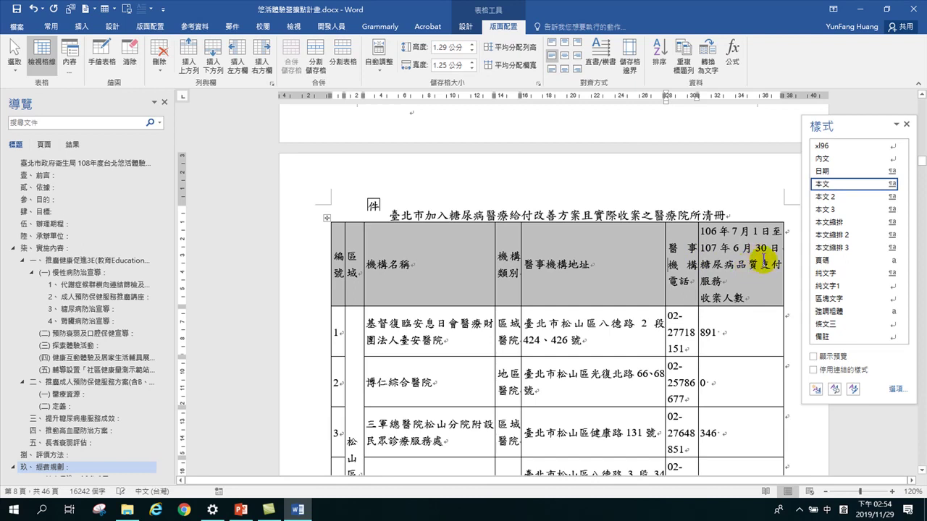
pyautogui.moveTo(717, 281)
pyautogui.mouseDown()
pyautogui.moveTo(692, 246)
pyautogui.moveTo(713, 231)
pyautogui.moveTo(755, 265)
pyautogui.mouseUp()
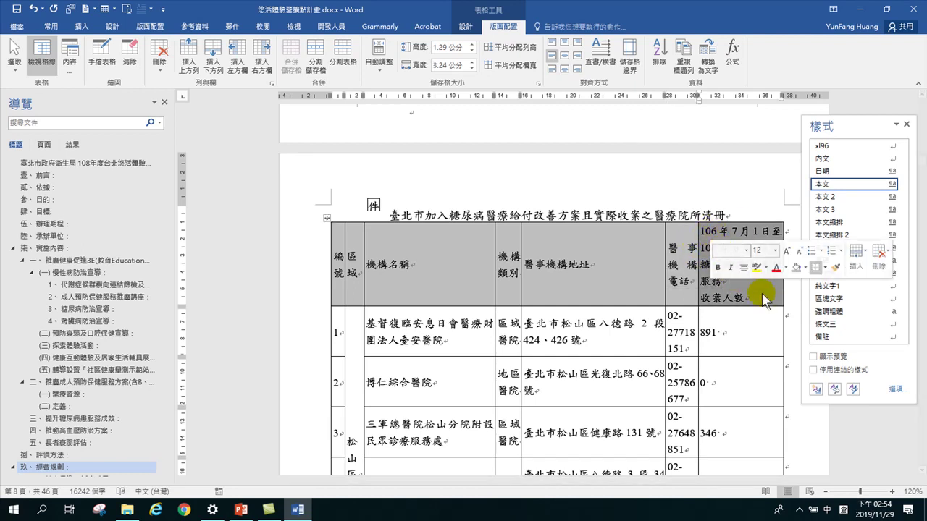
pyautogui.click(752, 289)
pyautogui.click(704, 295)
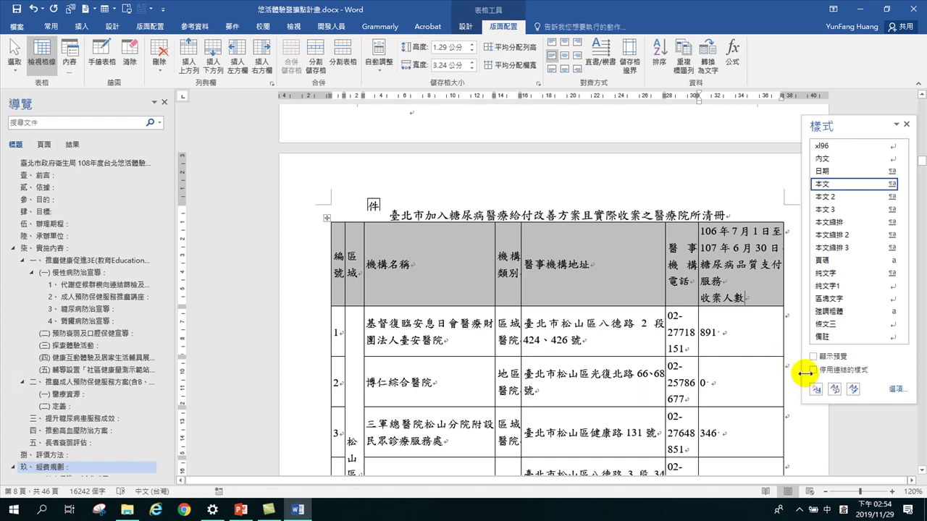
# Apply the 本文 style to the 附件 1 label text box above the institution table
pyautogui.scroll(-5, 621, 302)
pyautogui.scroll(-5, 587, 301)
pyautogui.scroll(10, 359, 260)
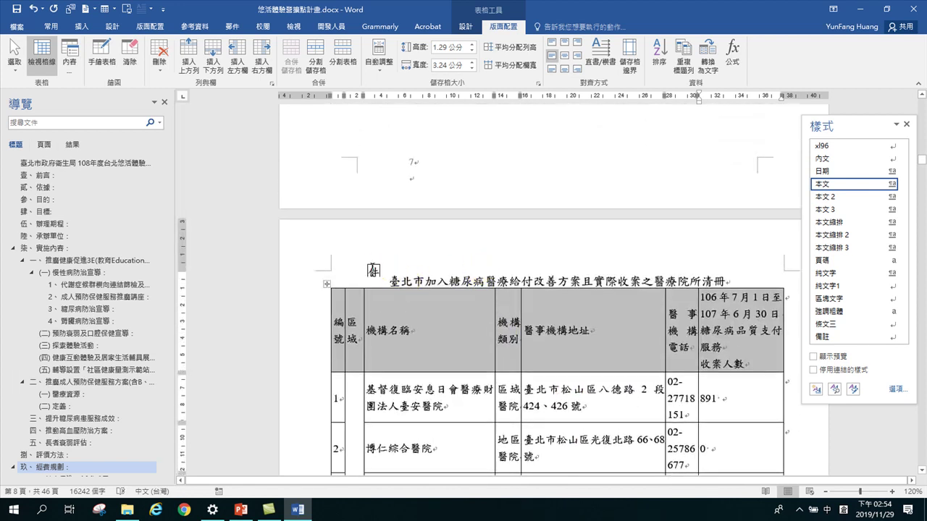
pyautogui.click(374, 271)
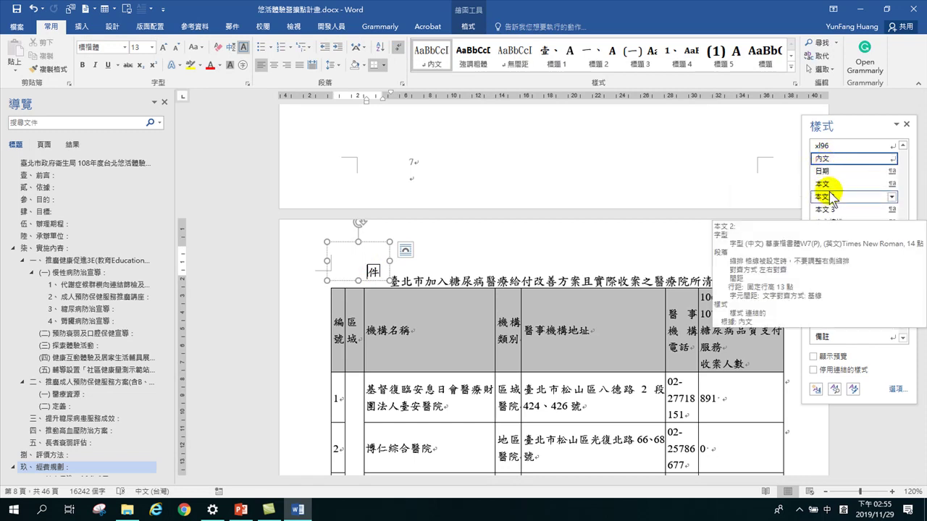
pyautogui.click(829, 186)
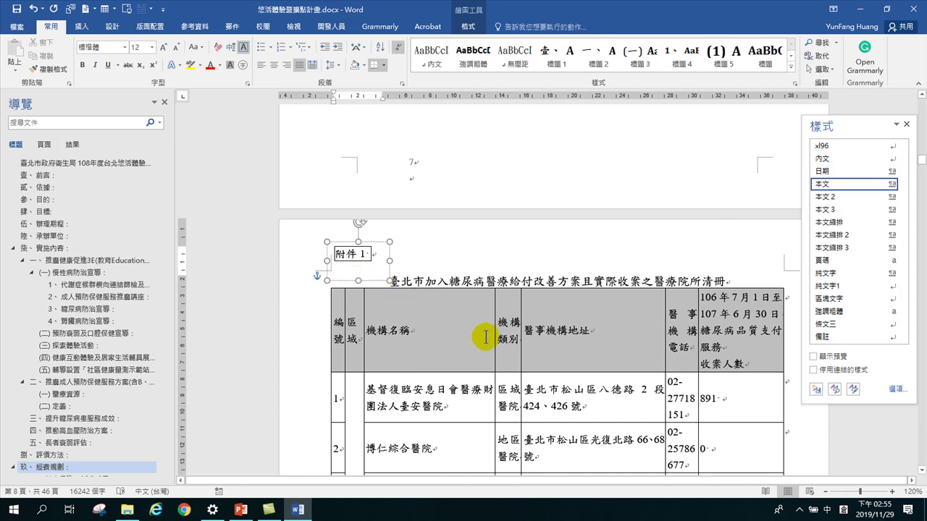
# Look through the following pages of the institution table to check its layout
pyautogui.scroll(-20, 483, 330)
pyautogui.scroll(-20, 493, 356)
pyautogui.scroll(-15, 491, 367)
pyautogui.scroll(10, 519, 252)
pyautogui.scroll(20, 519, 252)
pyautogui.scroll(20, 493, 227)
pyautogui.scroll(-3, 485, 245)
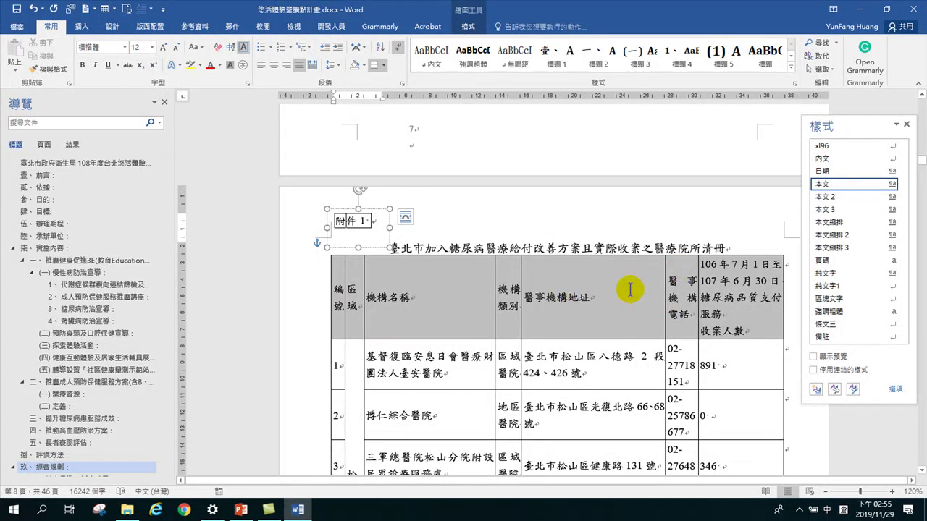
# Centre the text of the institution table's header row cells both horizontally and vertically
pyautogui.click(391, 297)
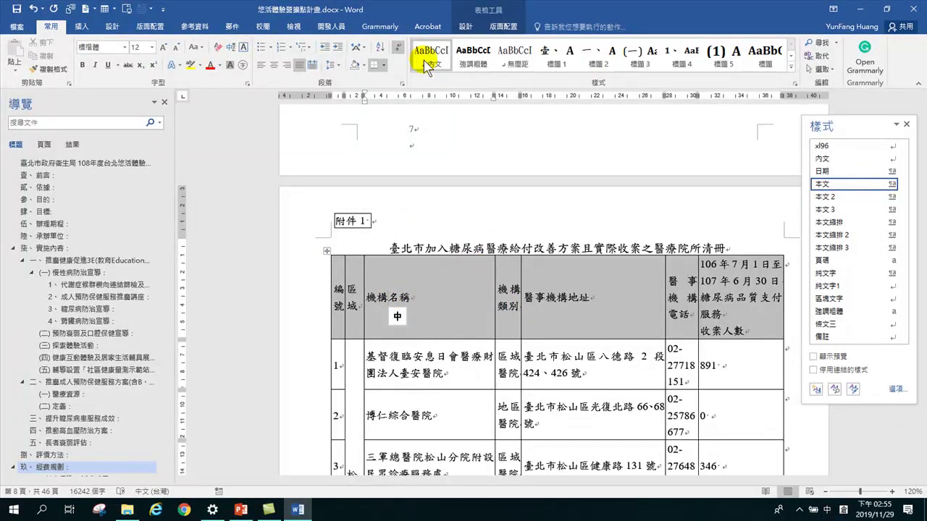
pyautogui.click(501, 29)
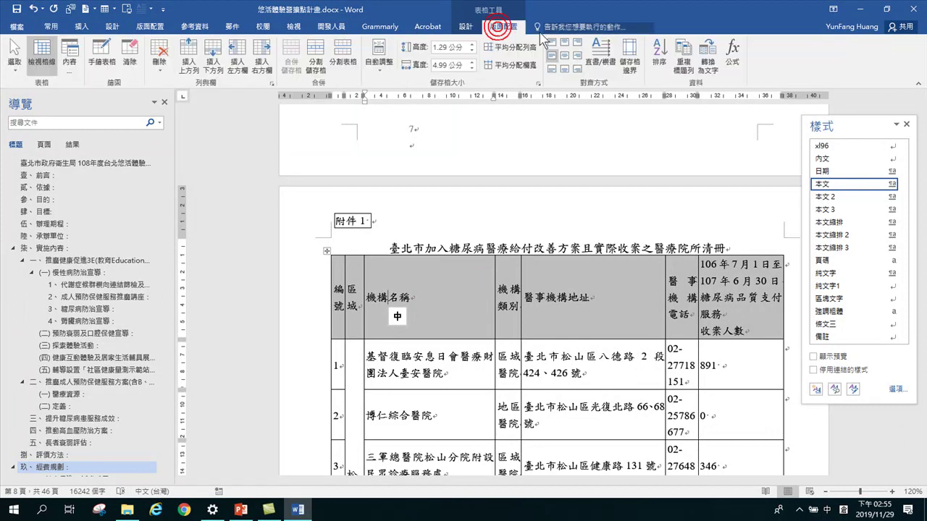
pyautogui.click(566, 60)
pyautogui.click(566, 304)
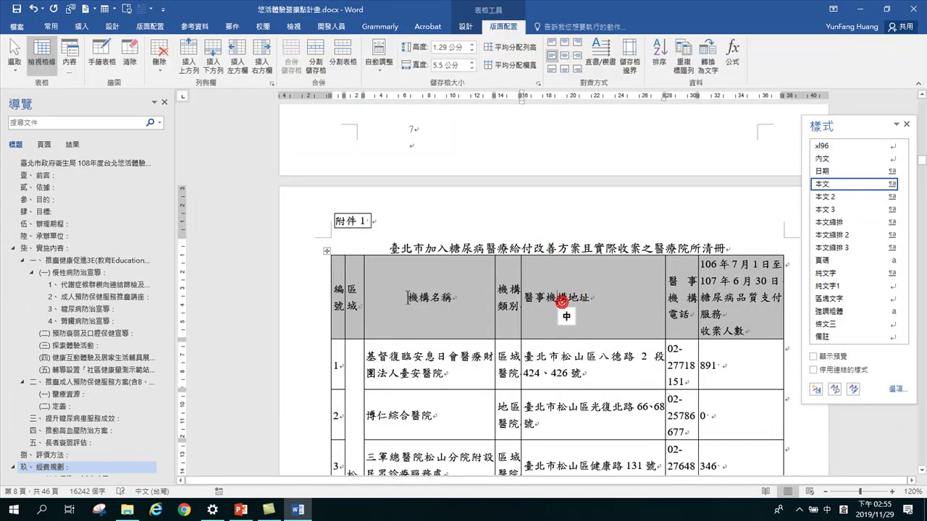
pyautogui.moveTo(338, 293); pyautogui.dragTo(734, 299)
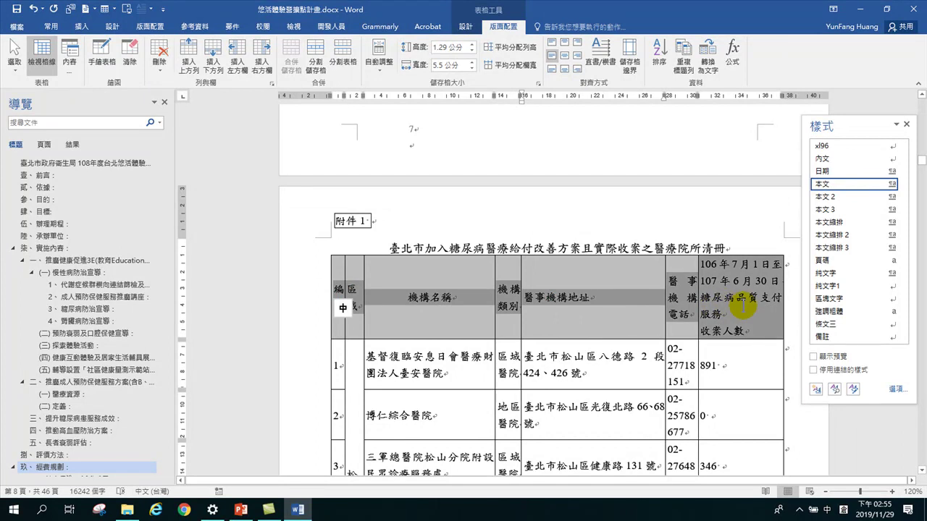
pyautogui.click(565, 57)
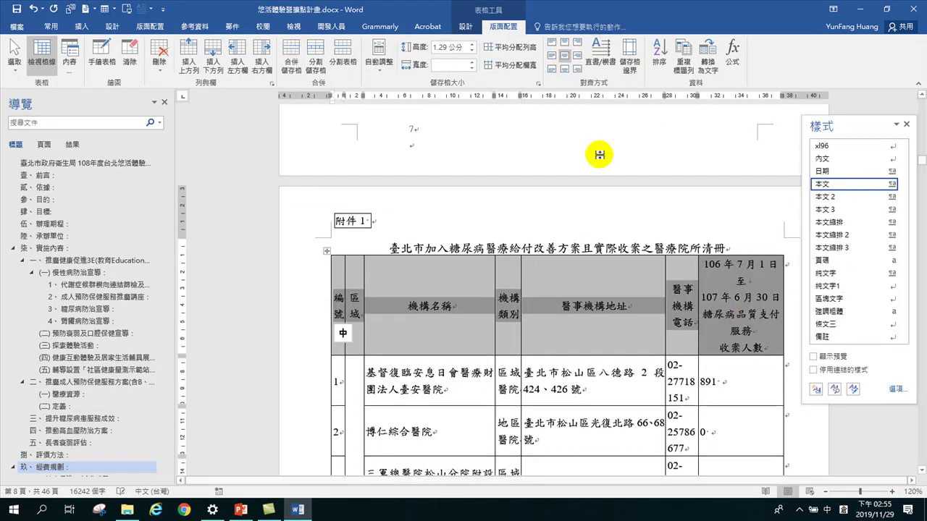
pyautogui.click(605, 315)
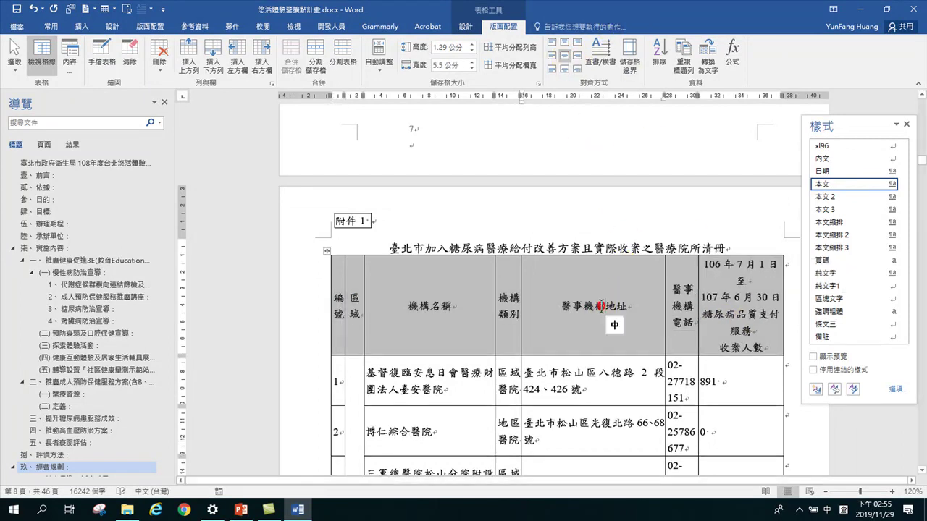
# Change the last header cell (收案人數) to top alignment with its text justified
pyautogui.click(728, 302)
pyautogui.moveTo(704, 267); pyautogui.dragTo(767, 333)
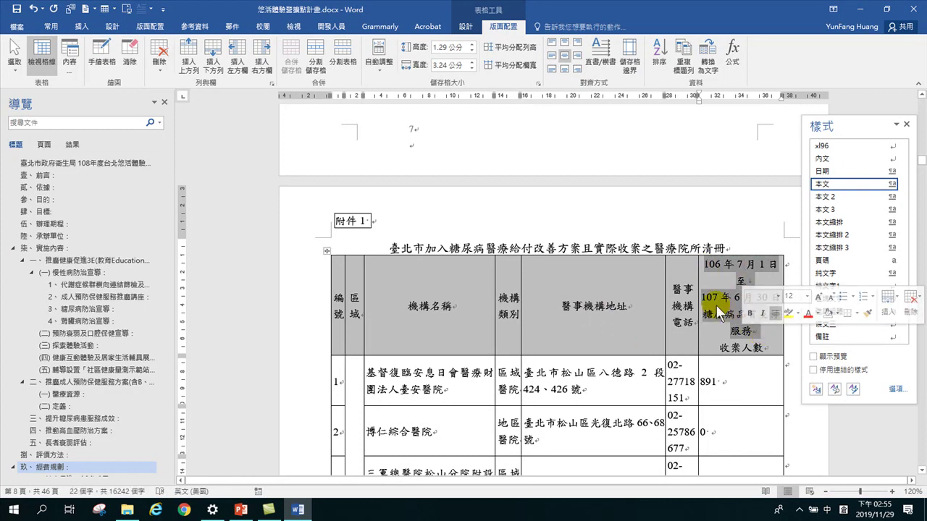
pyautogui.click(552, 43)
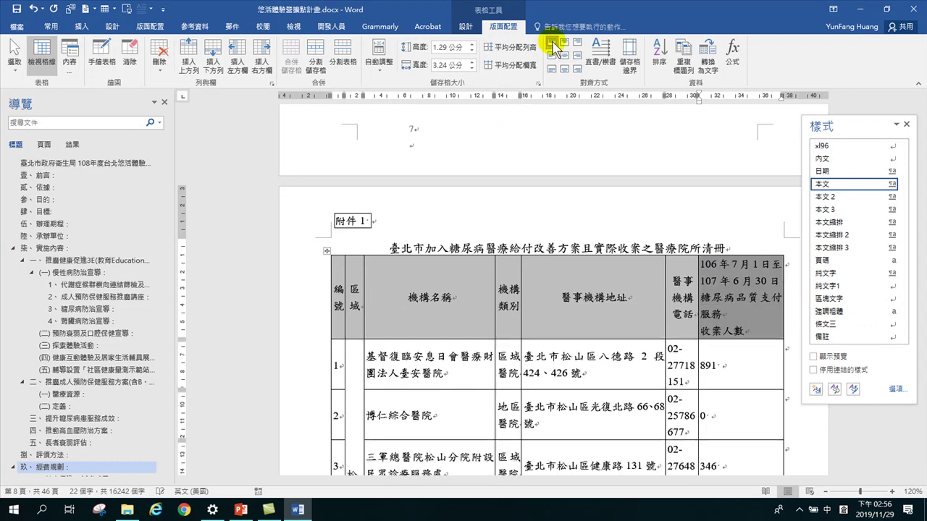
# Try to centre only the 收案人數 line in the last header cell
pyautogui.click(738, 296)
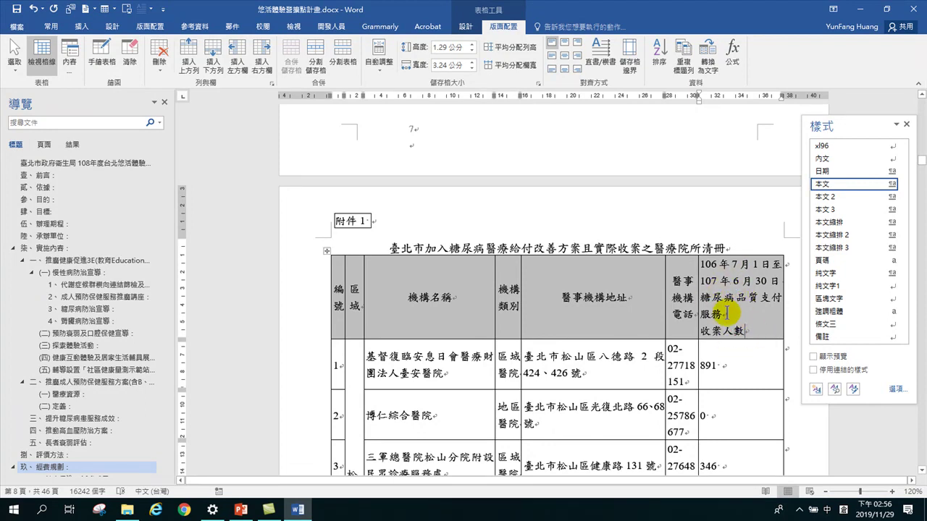
pyautogui.moveTo(752, 331); pyautogui.dragTo(746, 331)
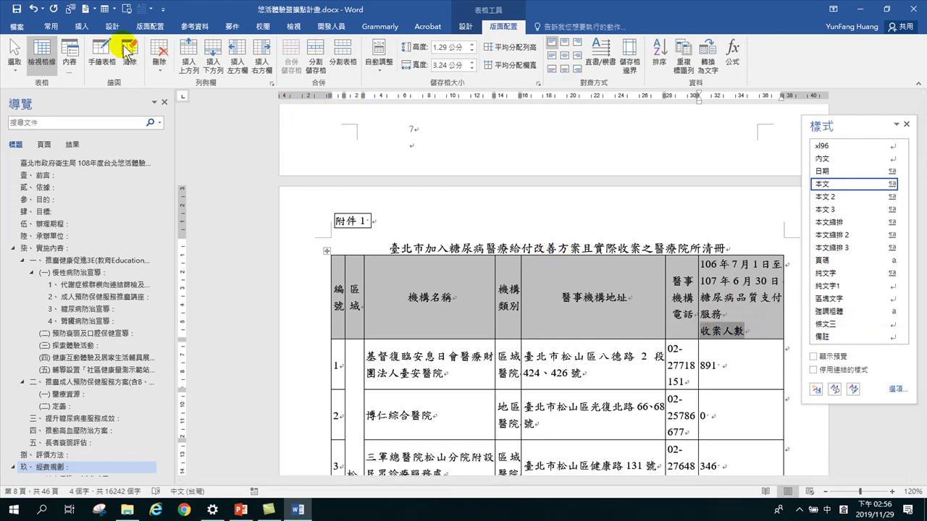
pyautogui.click(51, 26)
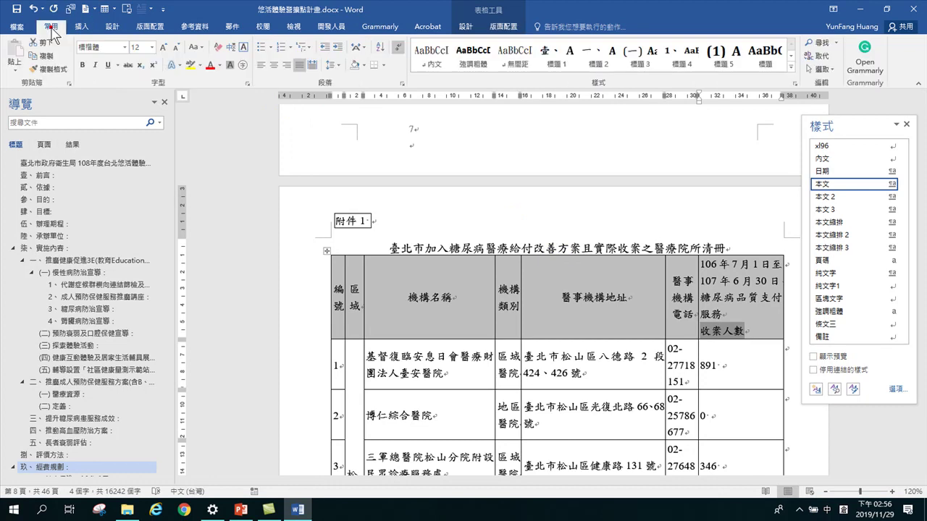
pyautogui.click(276, 64)
pyautogui.click(737, 295)
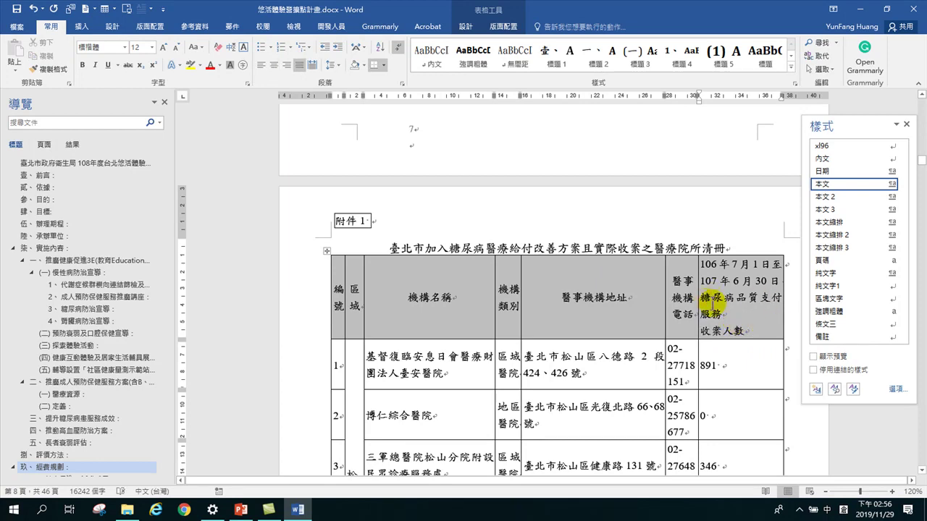
pyautogui.click(717, 295)
pyautogui.moveTo(730, 317); pyautogui.dragTo(700, 264)
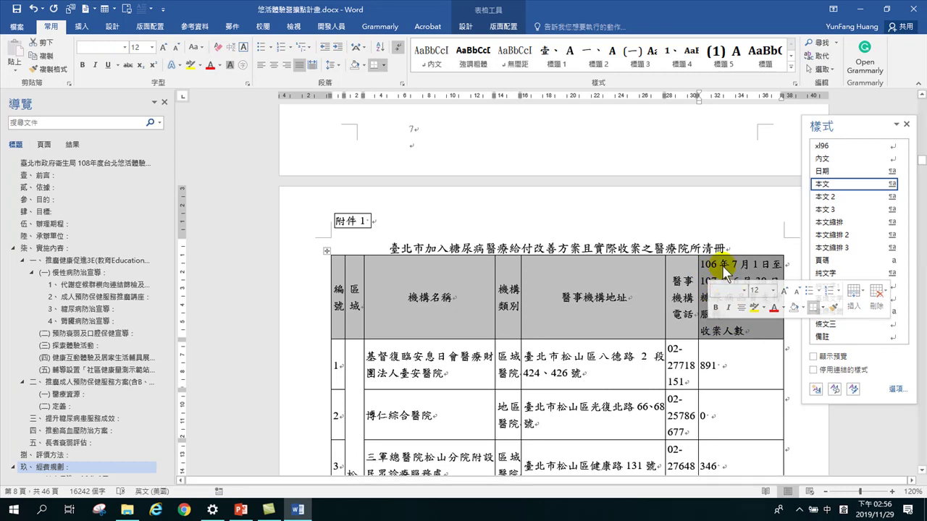
pyautogui.click(680, 303)
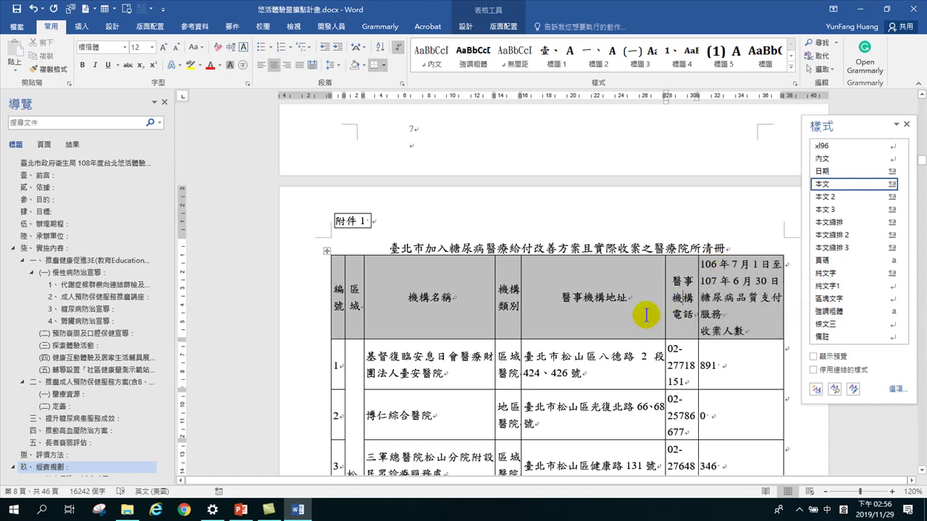
# Set the institution table's header row to repeat at the start of every page with 重複標題列
pyautogui.scroll(-1, 546, 325)
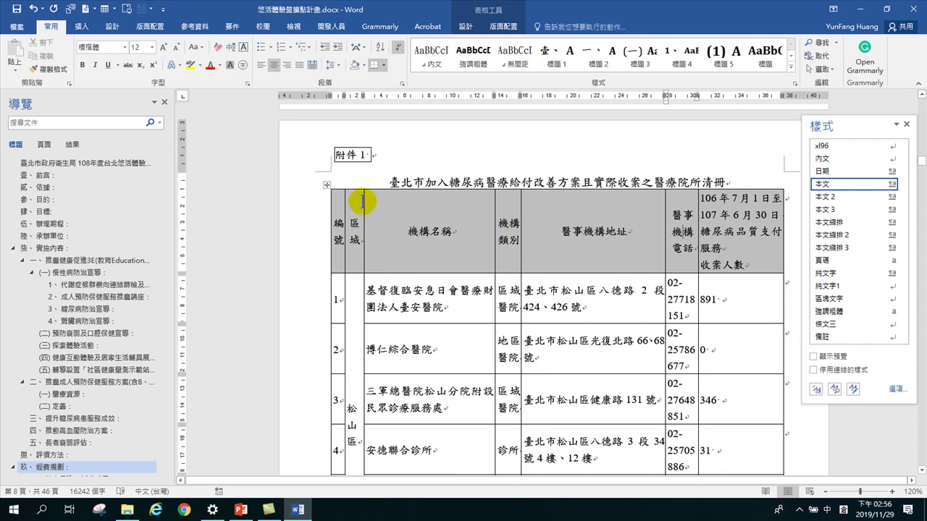
pyautogui.click(324, 221)
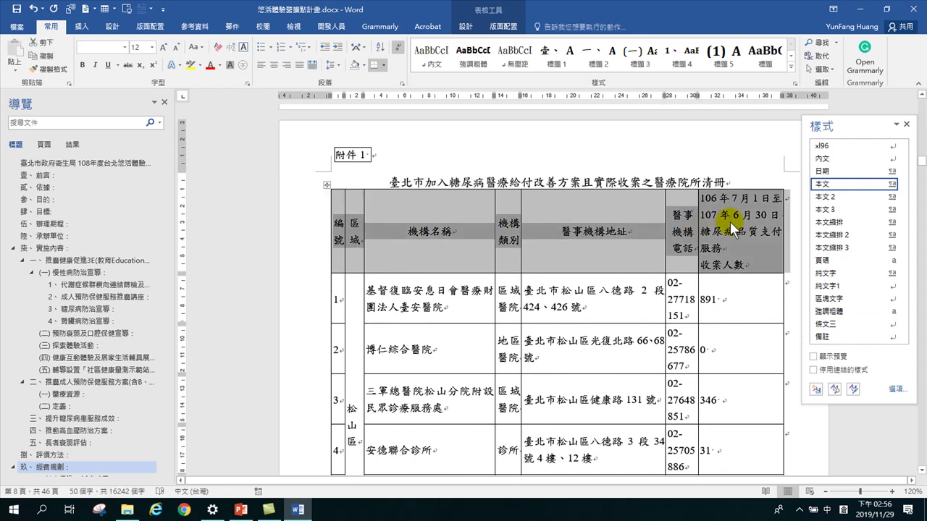
pyautogui.click(500, 27)
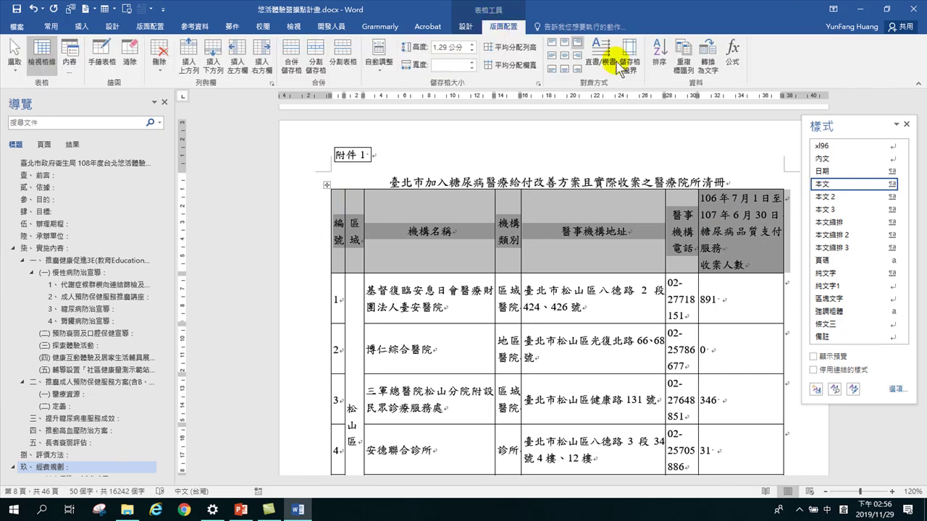
pyautogui.click(684, 53)
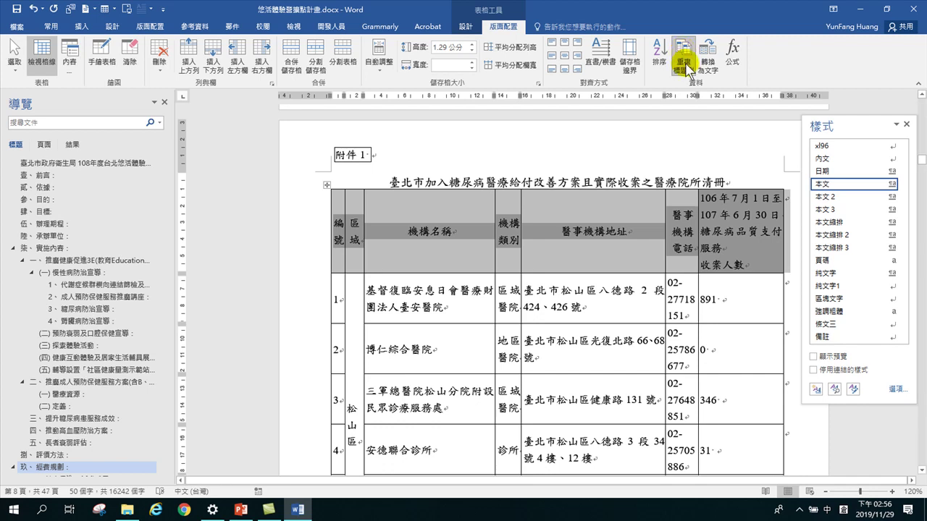
pyautogui.scroll(-10, 587, 217)
pyautogui.scroll(-2, 563, 346)
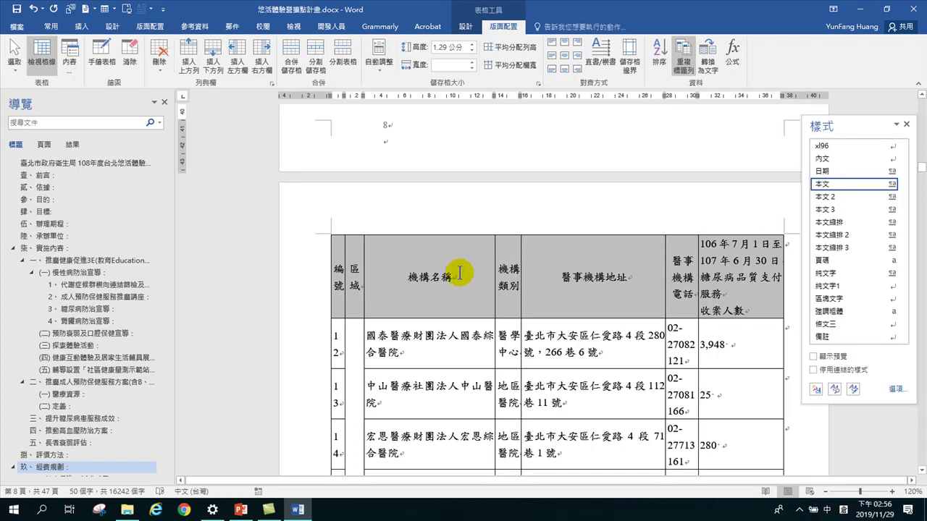
pyautogui.scroll(-10, 478, 286)
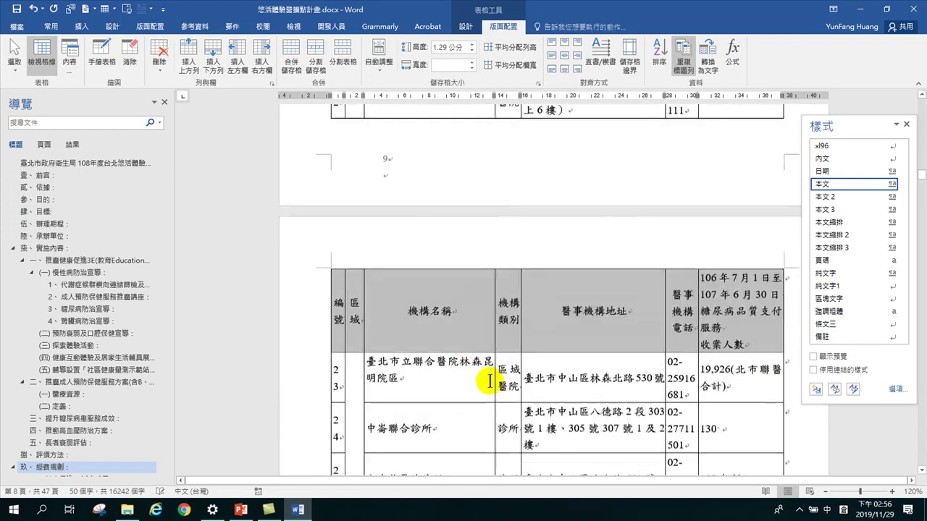
# Insert a page break (分頁符號) in the empty paragraph above the title 107 年度臺北市社區型血壓站一覽表
pyautogui.scroll(-6, 563, 352)
pyautogui.scroll(-15, 561, 384)
pyautogui.scroll(-15, 535, 348)
pyautogui.scroll(-3, 537, 340)
pyautogui.scroll(2, 482, 299)
pyautogui.click(396, 255)
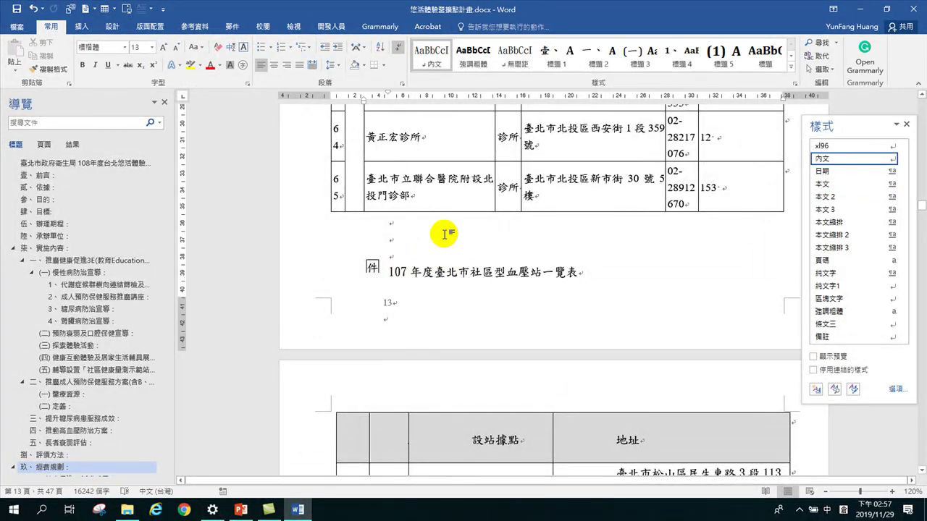
pyautogui.click(387, 265)
pyautogui.click(414, 266)
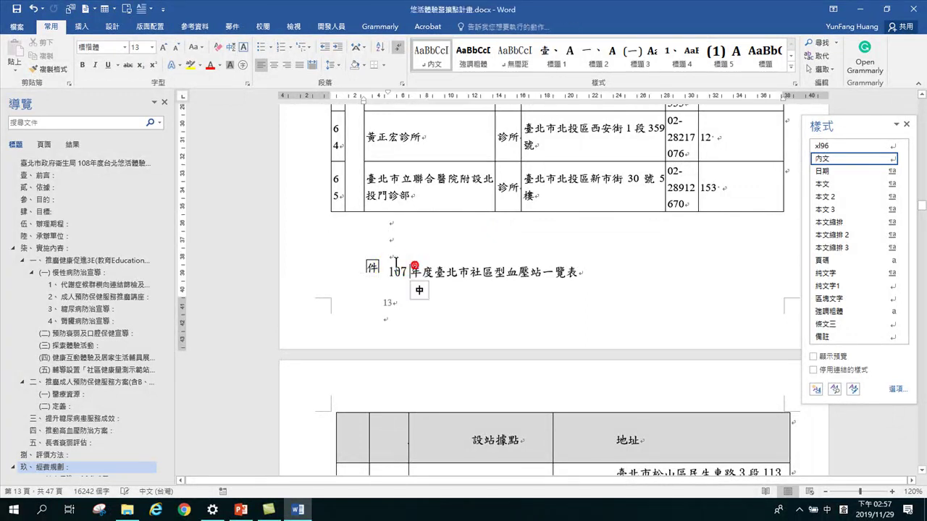
pyautogui.click(398, 256)
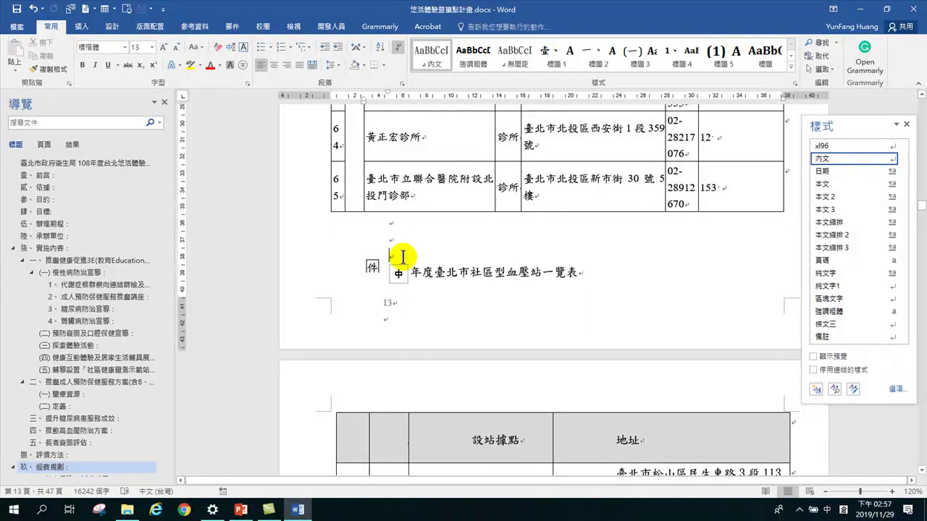
pyautogui.click(149, 27)
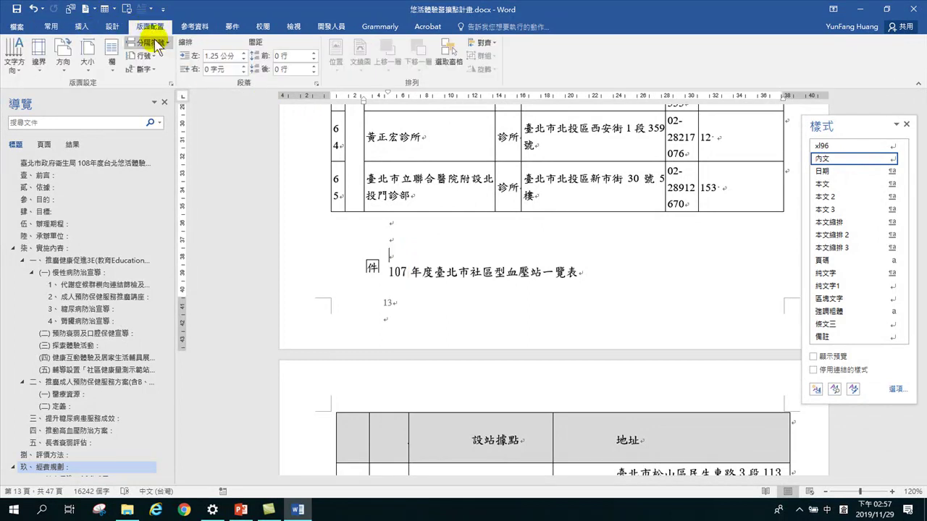
pyautogui.click(149, 42)
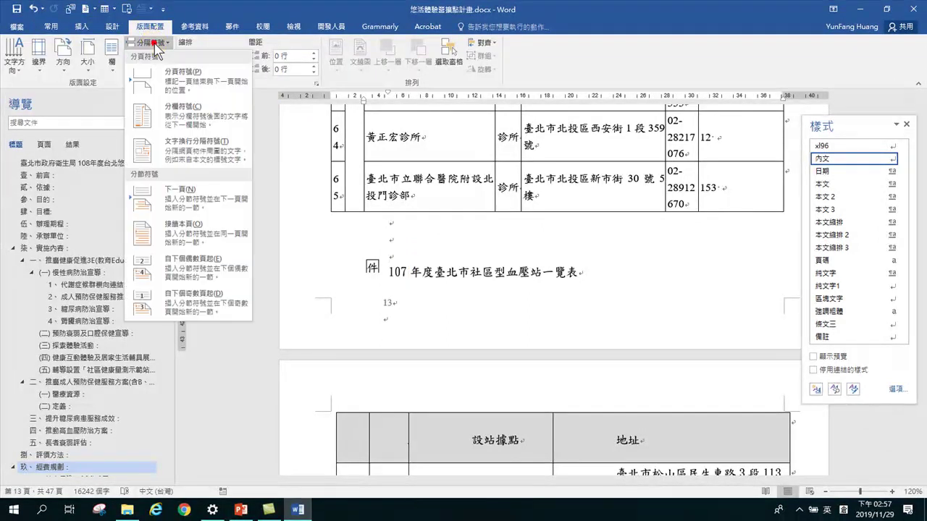
pyautogui.click(196, 79)
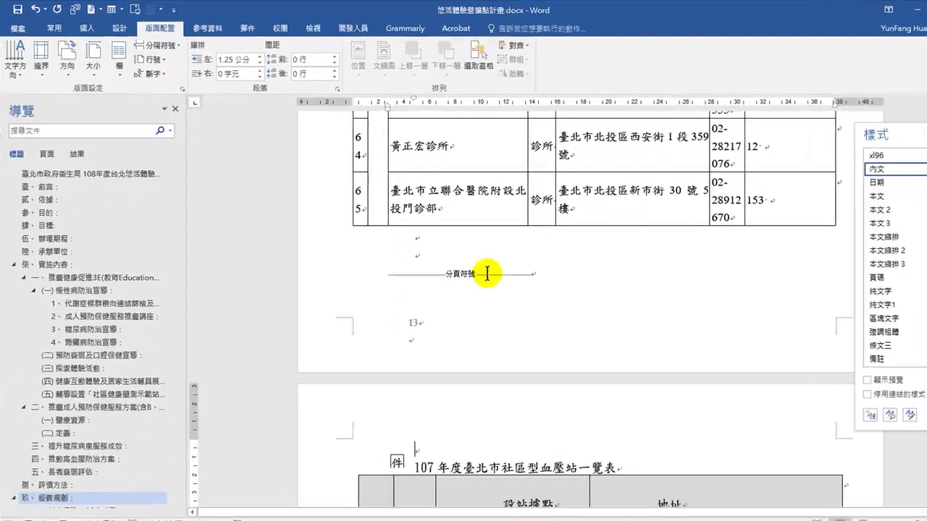
# Delete the empty paragraph above the 107 年度臺北市社區型血壓站一覽表 title on the new page
pyautogui.scroll(-5, 460, 268)
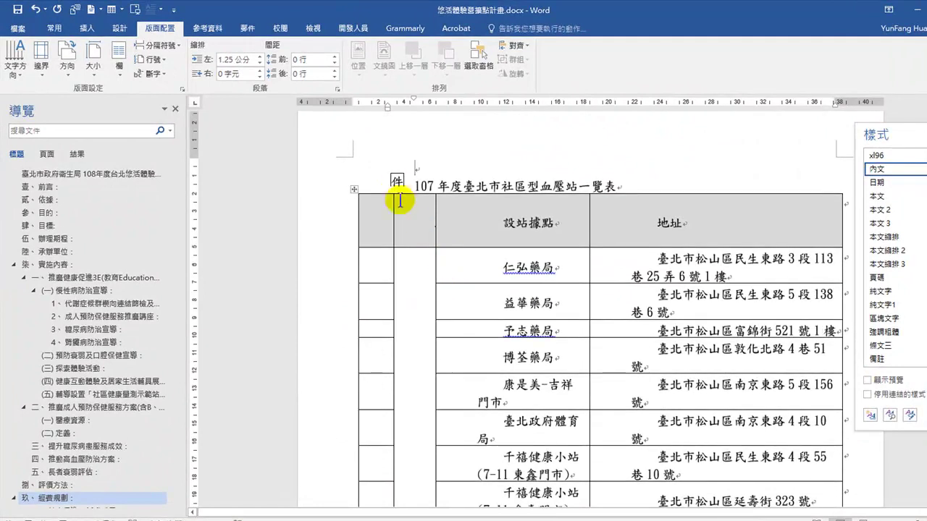
pyautogui.moveTo(397, 179); pyautogui.dragTo(398, 179)
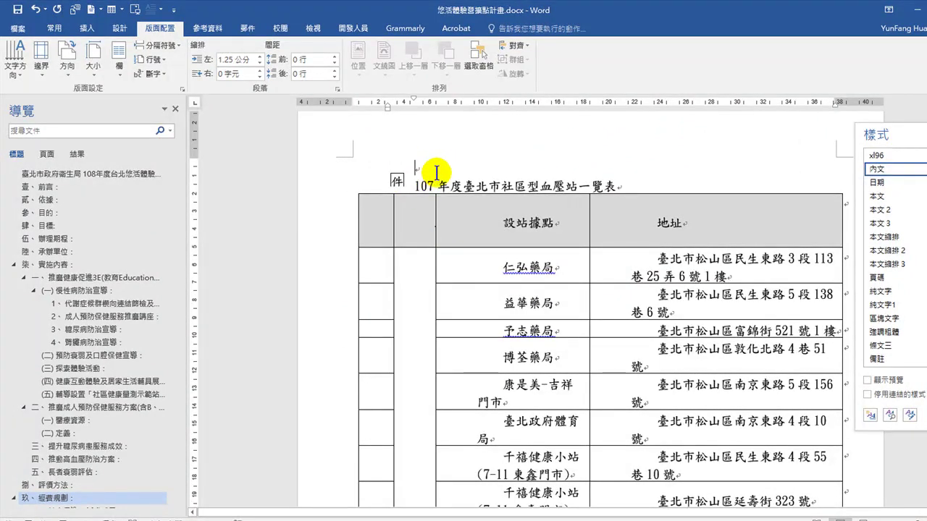
pyautogui.press('Delete')
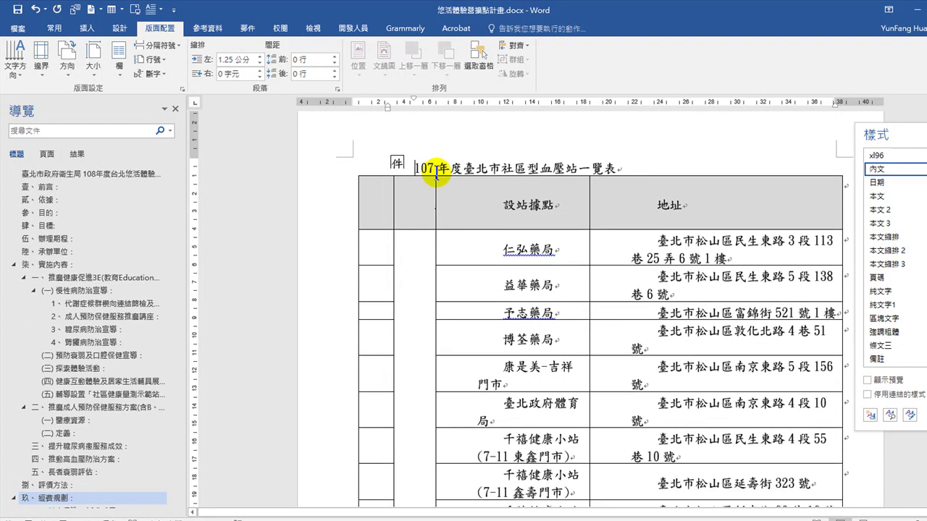
# Apply the 本文 style to the 附件 2 label in the text box above the 107 年度臺北市社區型血壓站一覽表 title
pyautogui.click(397, 163)
pyautogui.click(396, 163)
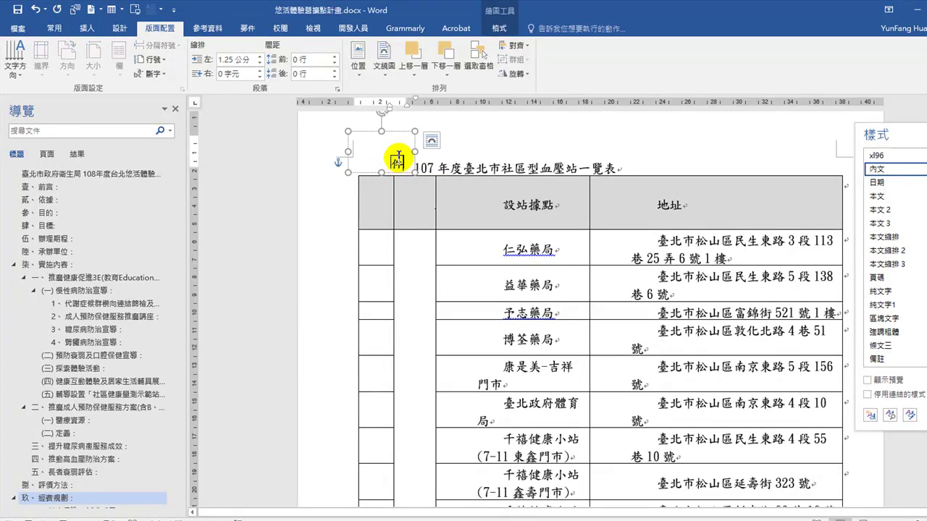
pyautogui.click(885, 210)
pyautogui.click(877, 197)
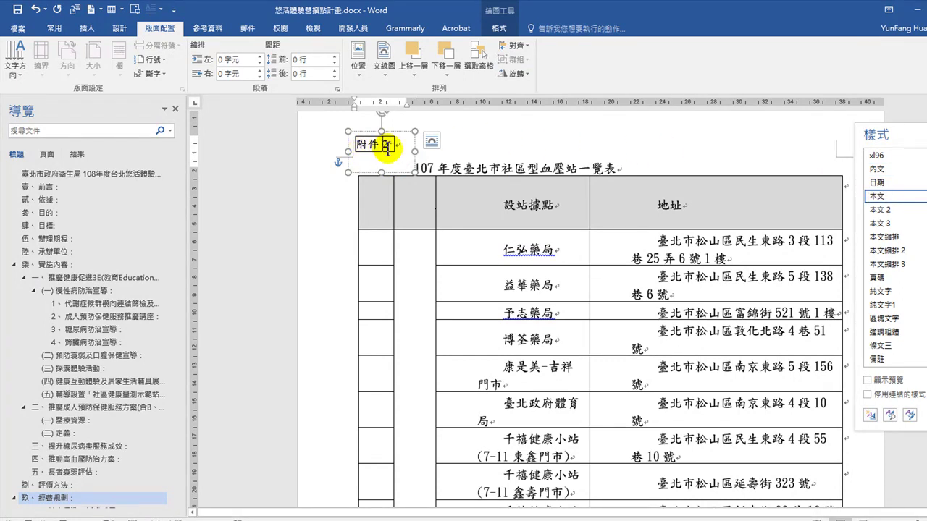
pyautogui.click(475, 166)
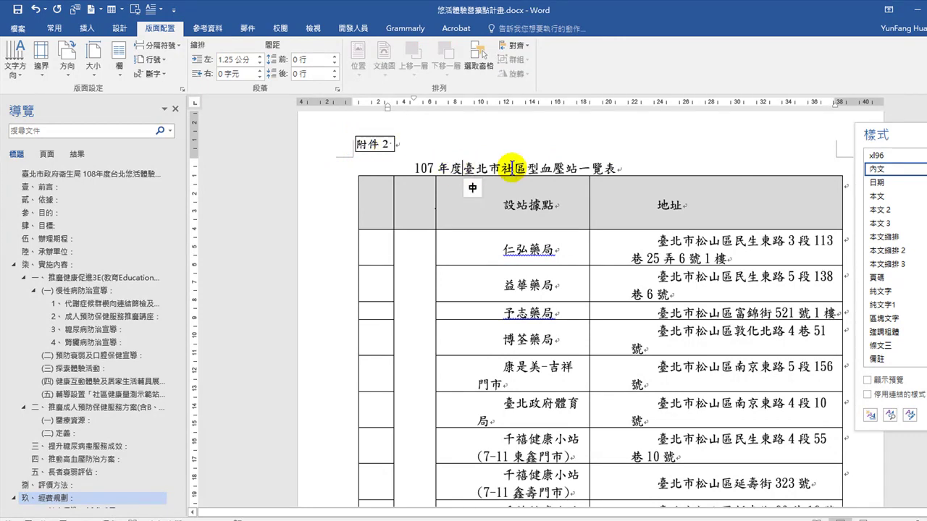
# Apply the 本文 style to the entire 107 年度臺北市社區型血壓站一覽表 table
pyautogui.scroll(-4, 506, 217)
pyautogui.scroll(5, 533, 268)
pyautogui.scroll(1, 532, 270)
pyautogui.click(353, 280)
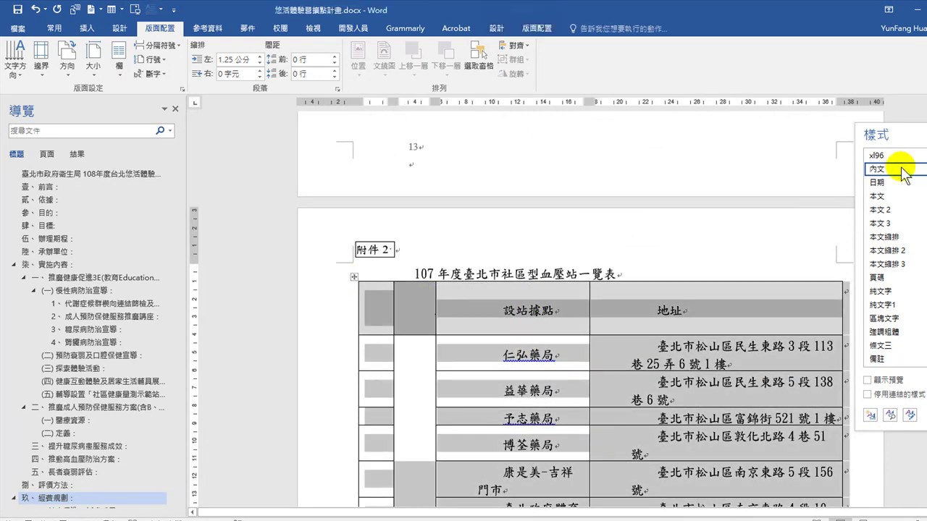
pyautogui.click(880, 195)
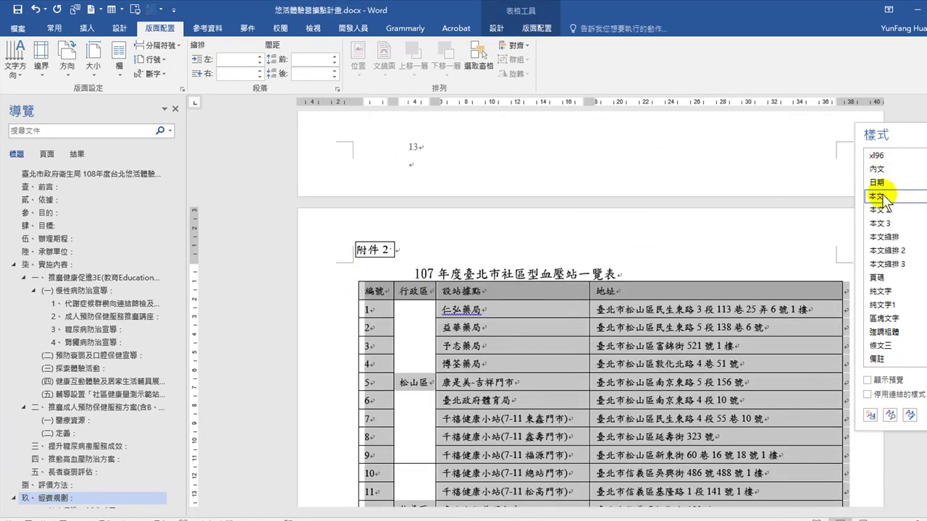
pyautogui.scroll(-3, 630, 311)
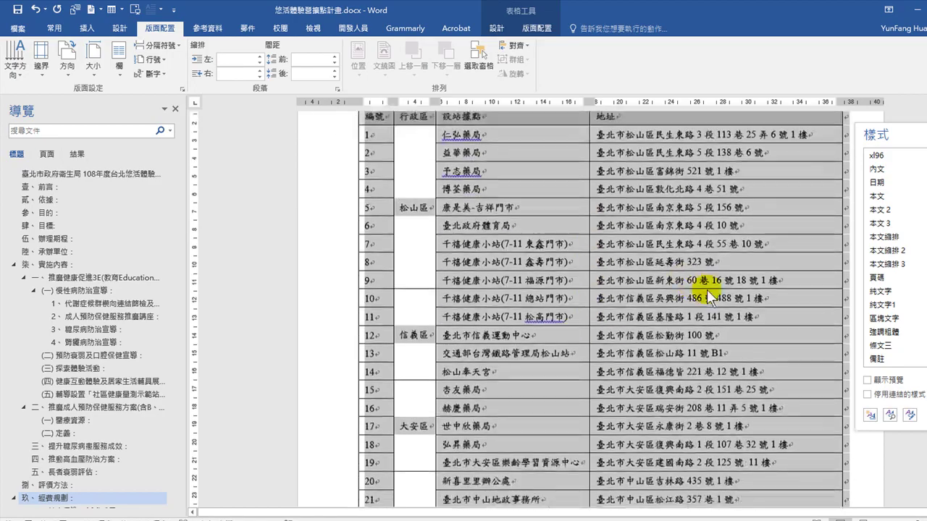
pyautogui.scroll(-10, 612, 278)
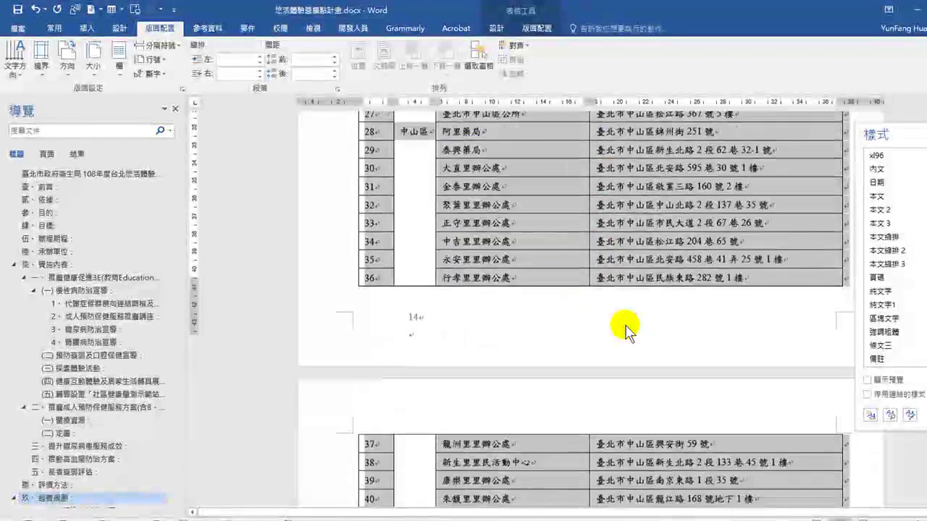
pyautogui.scroll(12, 554, 286)
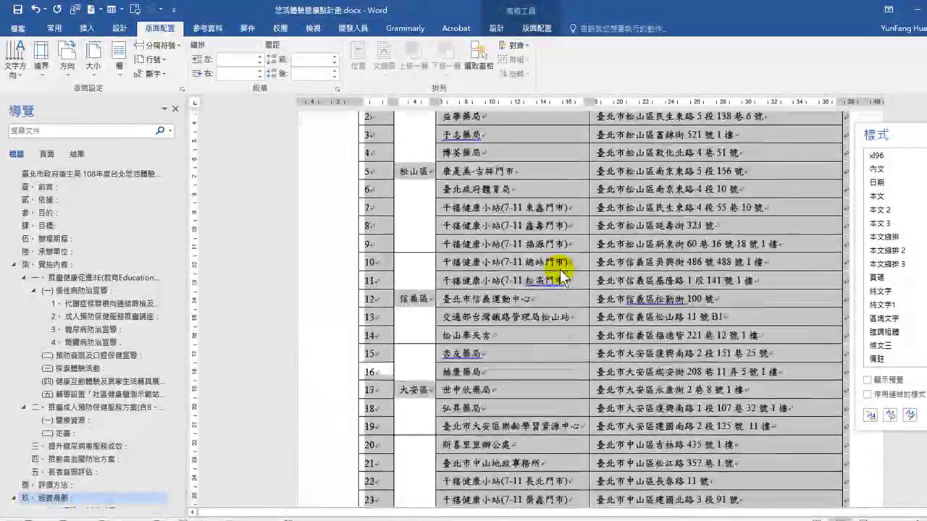
# Centre the header row of the blood pressure station table and set it to repeat on every page with 重複標題列
pyautogui.scroll(-2, 533, 455)
pyautogui.click(492, 346)
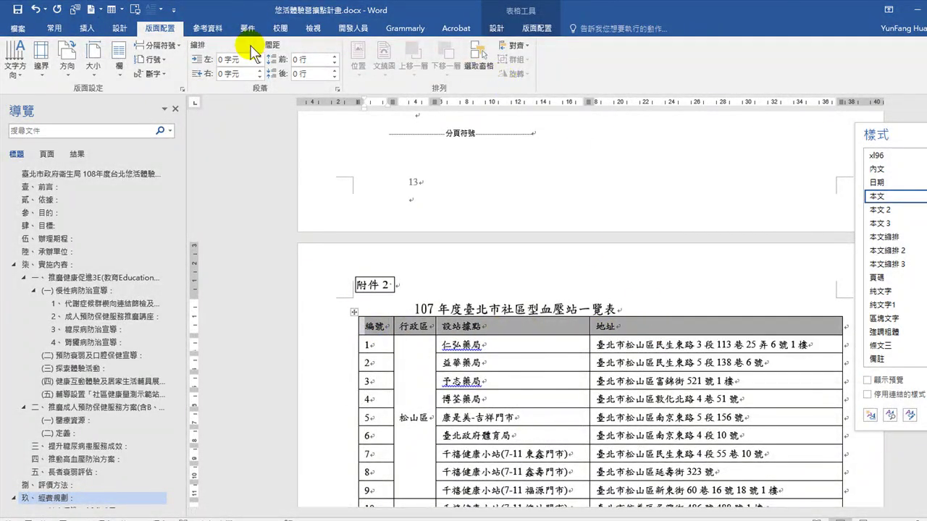
pyautogui.click(536, 29)
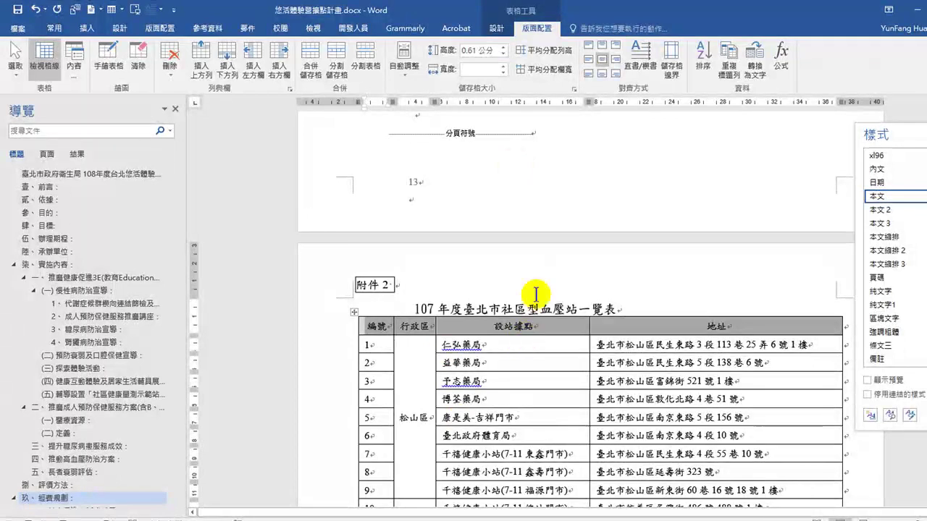
pyautogui.click(727, 53)
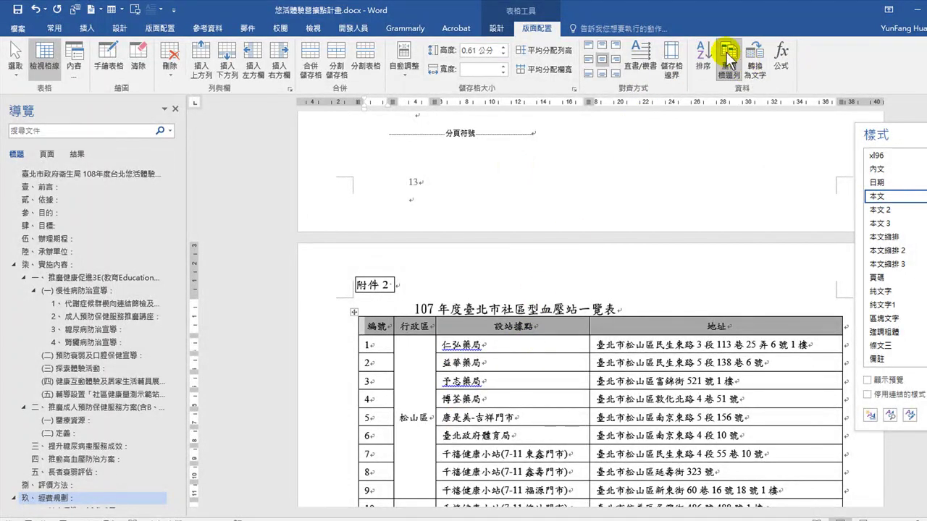
pyautogui.scroll(-15, 544, 314)
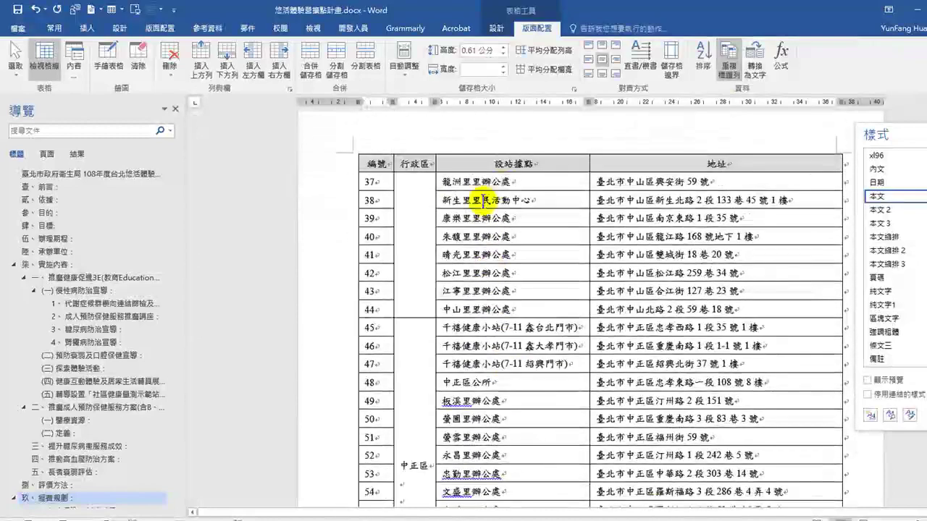
pyautogui.scroll(-15, 552, 248)
pyautogui.scroll(-15, 610, 285)
pyautogui.scroll(-15, 553, 297)
pyautogui.scroll(-15, 539, 352)
pyautogui.scroll(-2, 572, 398)
pyautogui.scroll(10, 548, 364)
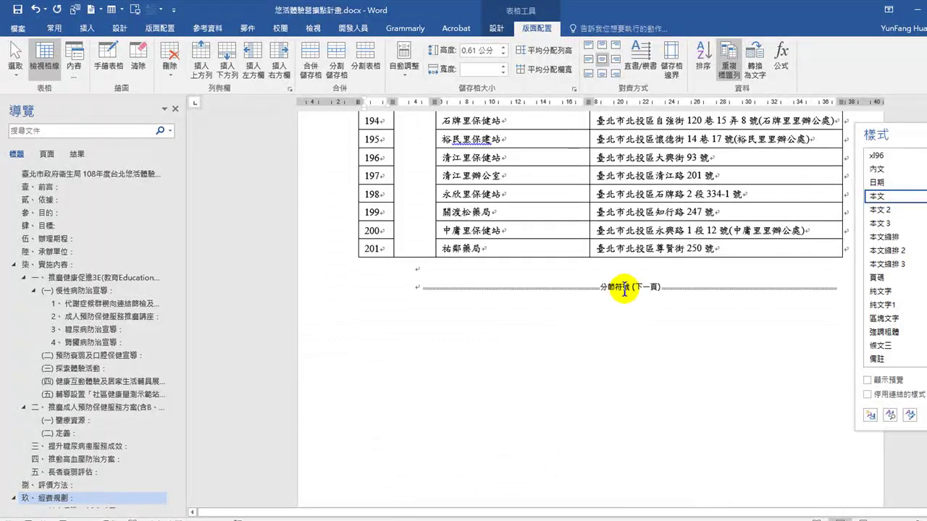
# Delete the empty paragraph above the 108 年度臺北市社區型血壓站 title
pyautogui.click(522, 290)
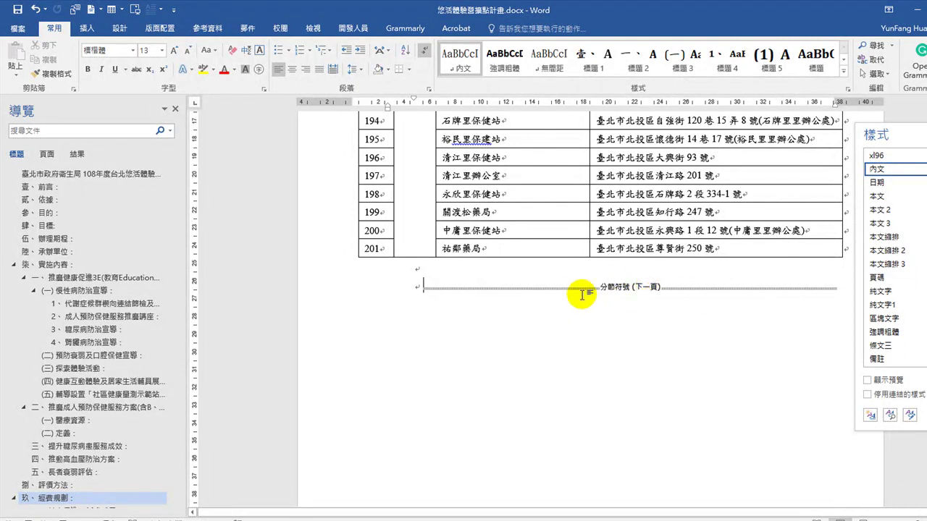
pyautogui.scroll(-5, 555, 341)
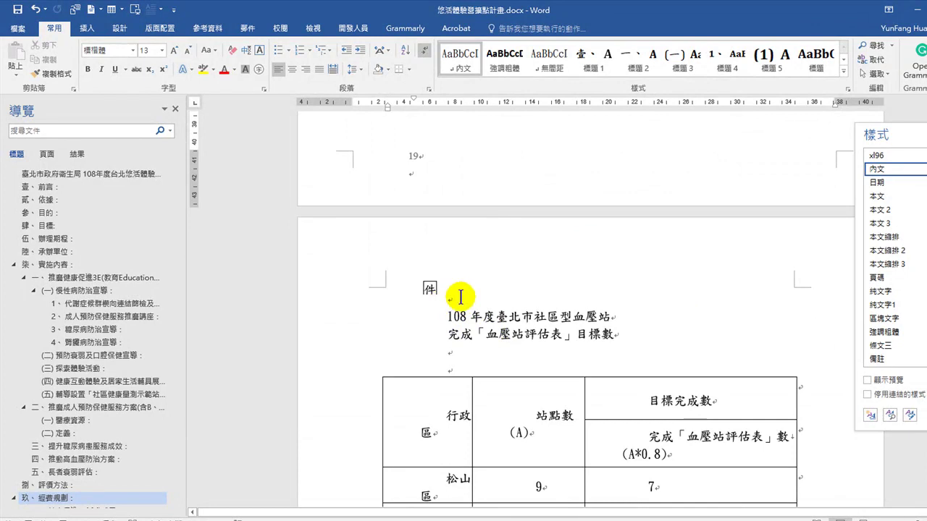
pyautogui.click(459, 297)
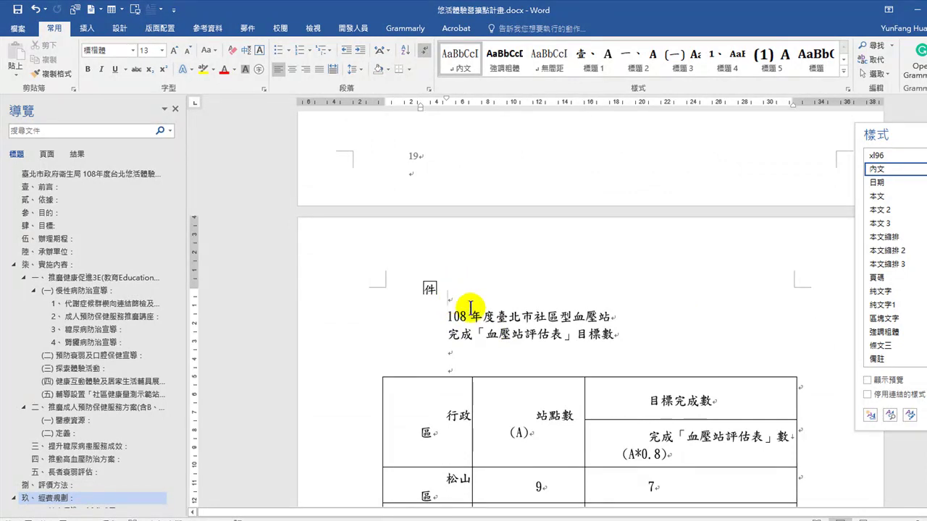
pyautogui.press('Delete')
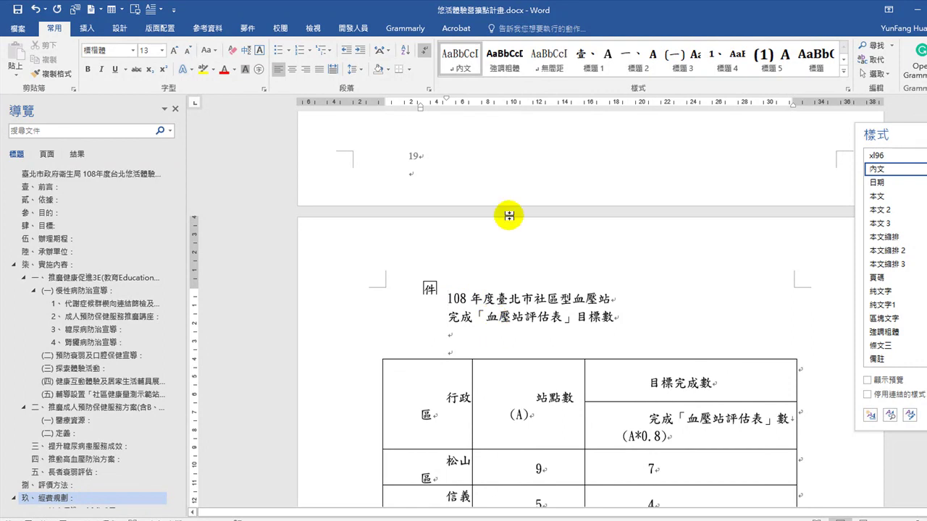
# Apply the 本文 style to the 附件 3 label in its text box
pyautogui.click(429, 290)
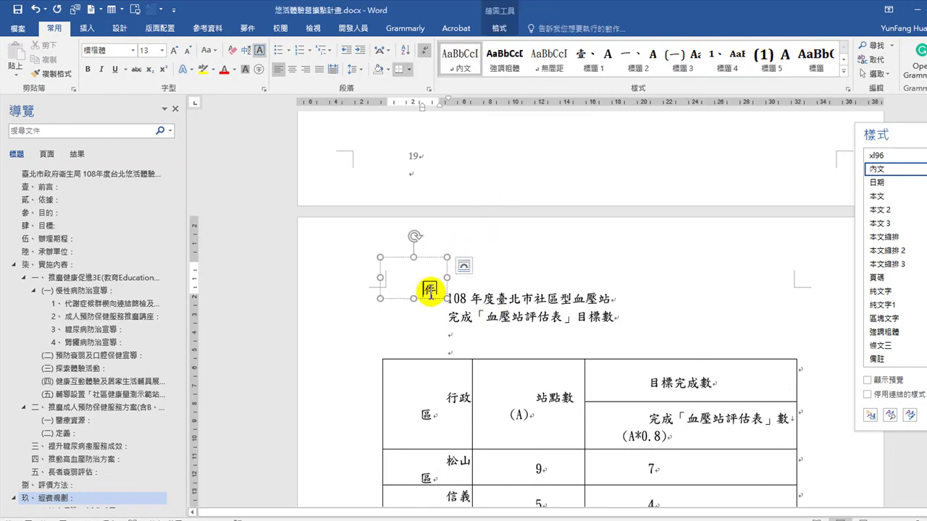
pyautogui.click(877, 196)
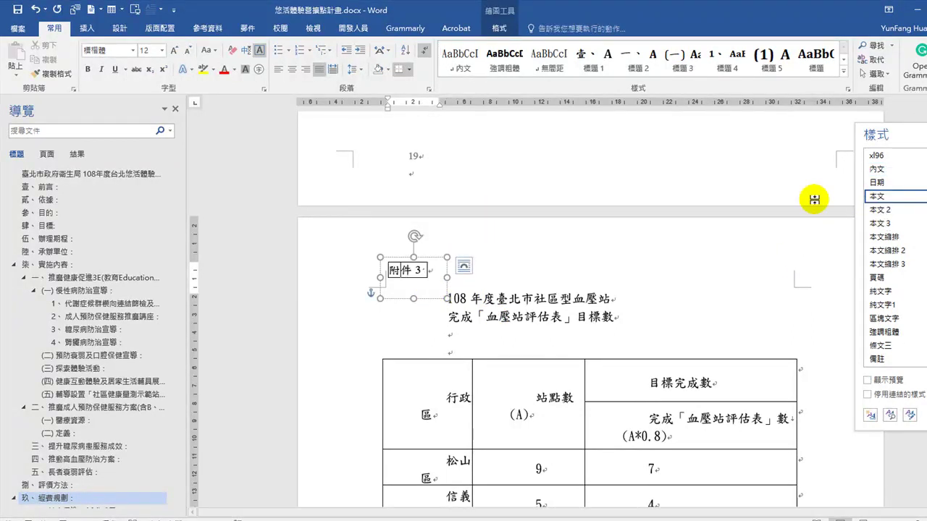
pyautogui.click(496, 300)
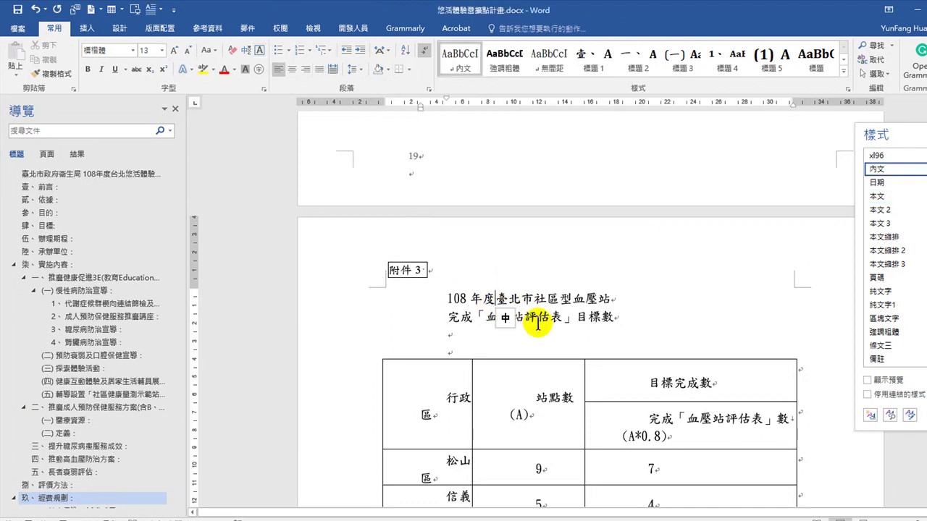
# Apply the 本文 style to the whole table under 完成「血壓站評估表」目標數
pyautogui.scroll(-3, 472, 307)
pyautogui.click(377, 179)
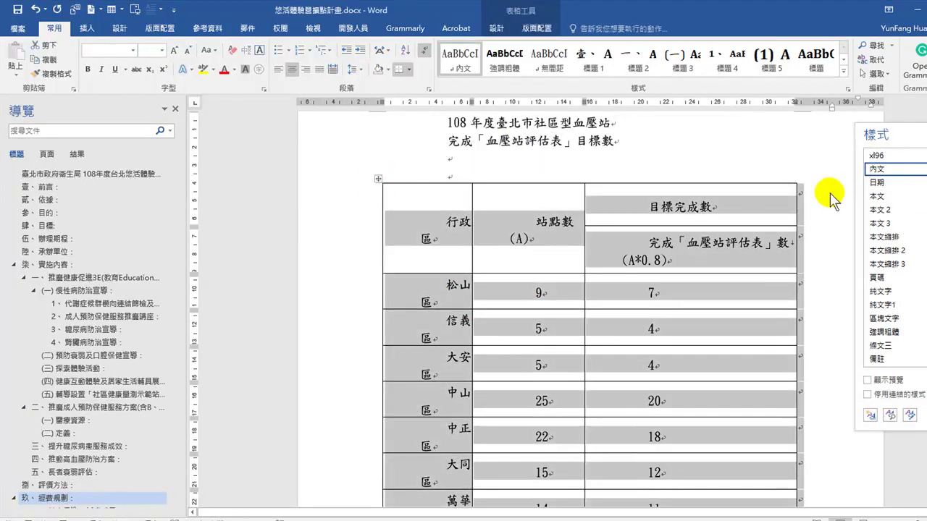
pyautogui.click(879, 197)
pyautogui.scroll(-10, 507, 348)
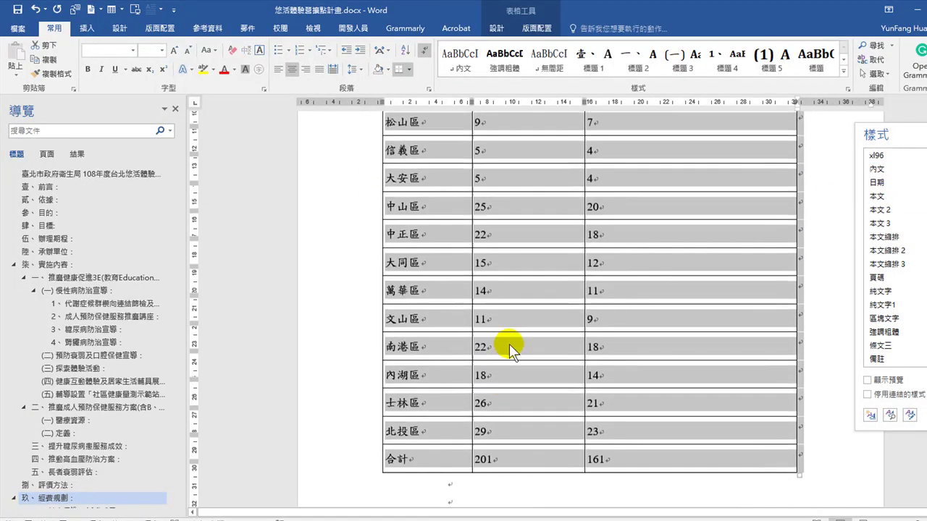
pyautogui.scroll(5, 507, 355)
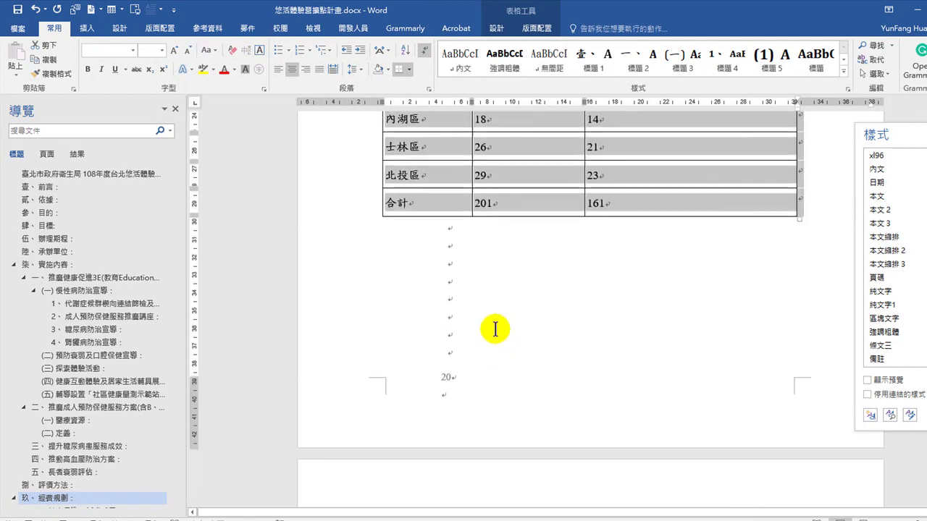
# Delete surplus empty paragraphs below the 目標數 table to remove the blank page before 附件 4
pyautogui.click(475, 281)
pyautogui.scroll(-2, 494, 324)
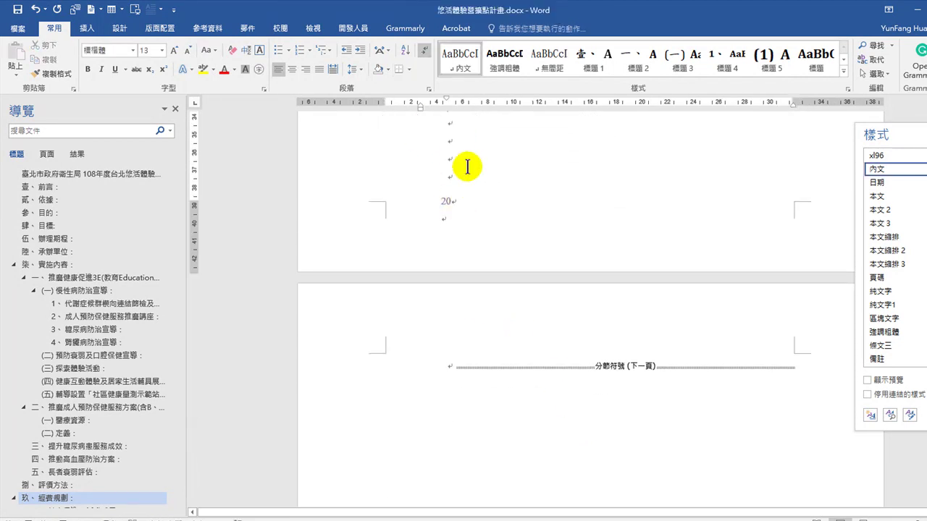
pyautogui.scroll(1, 482, 174)
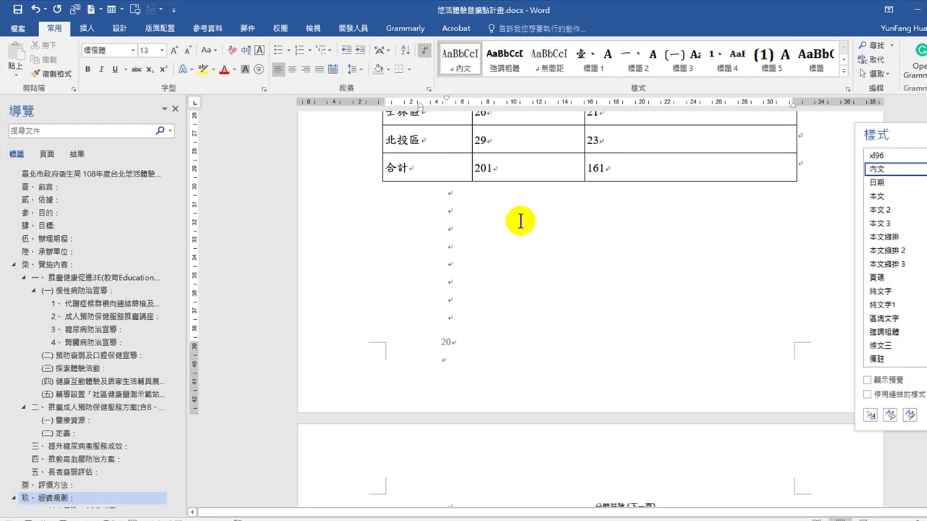
pyautogui.press('Delete')
pyautogui.press('Delete')
pyautogui.press('Delete')
pyautogui.scroll(-4, 527, 246)
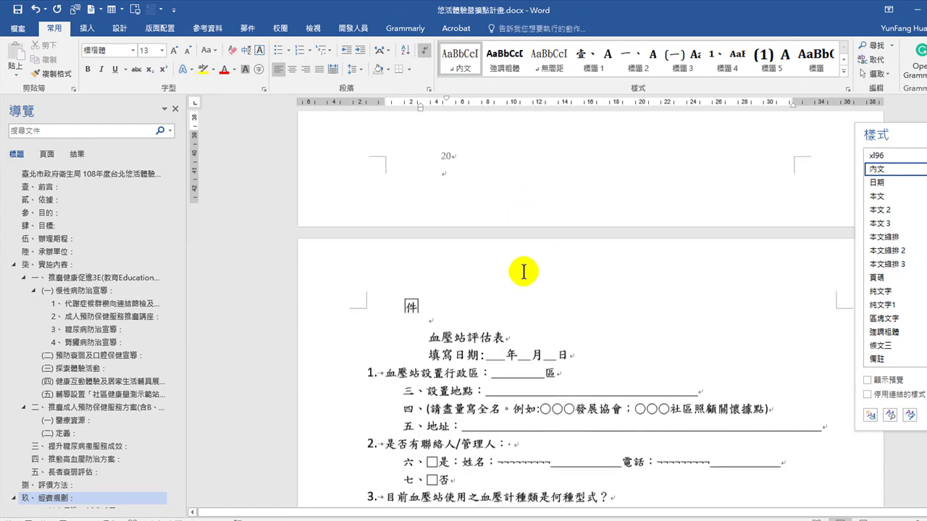
# Apply the 本文 style to the 附件 4 label and delete the empty paragraph above the 血壓站評估表 title
pyautogui.click(409, 282)
pyautogui.click(879, 196)
pyautogui.click(480, 312)
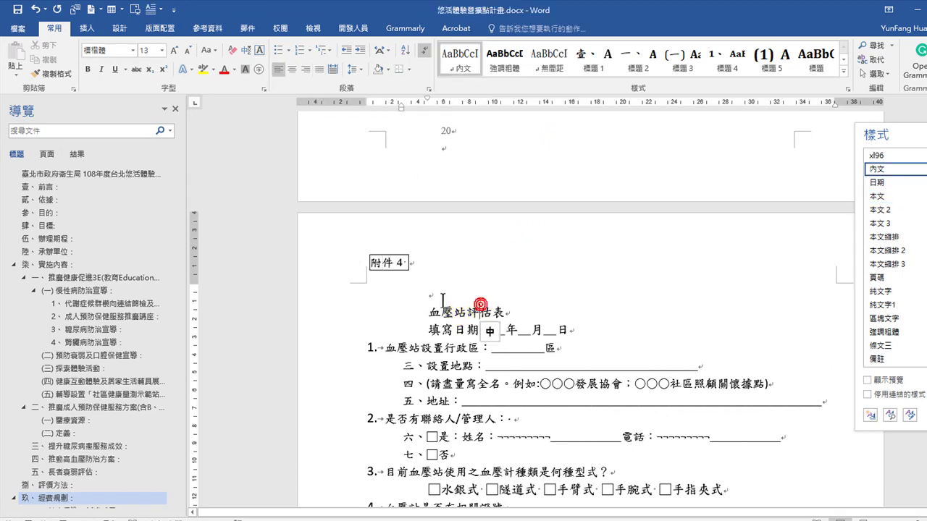
pyautogui.press('BackSpace')
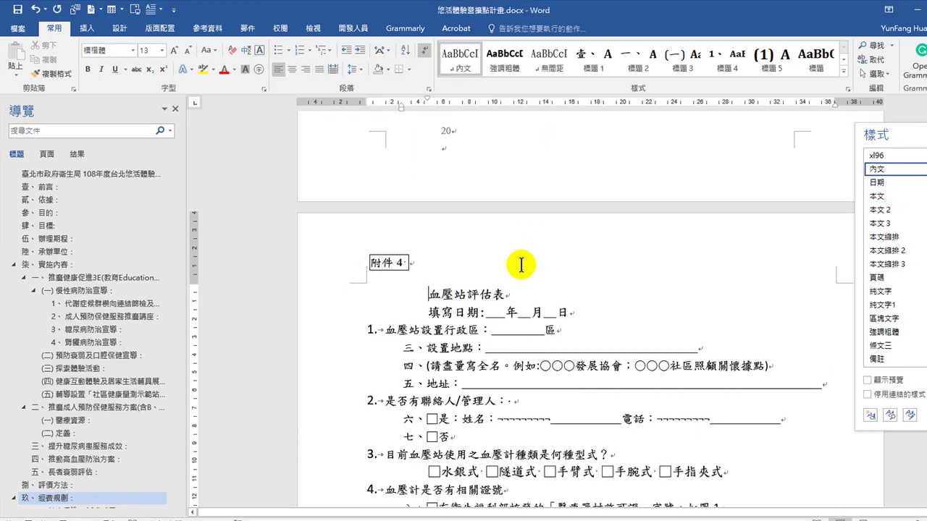
# Apply the 本文 style to the whole weekly opening-hours table under question 6 of the 血壓站評估表
pyautogui.scroll(-10, 524, 264)
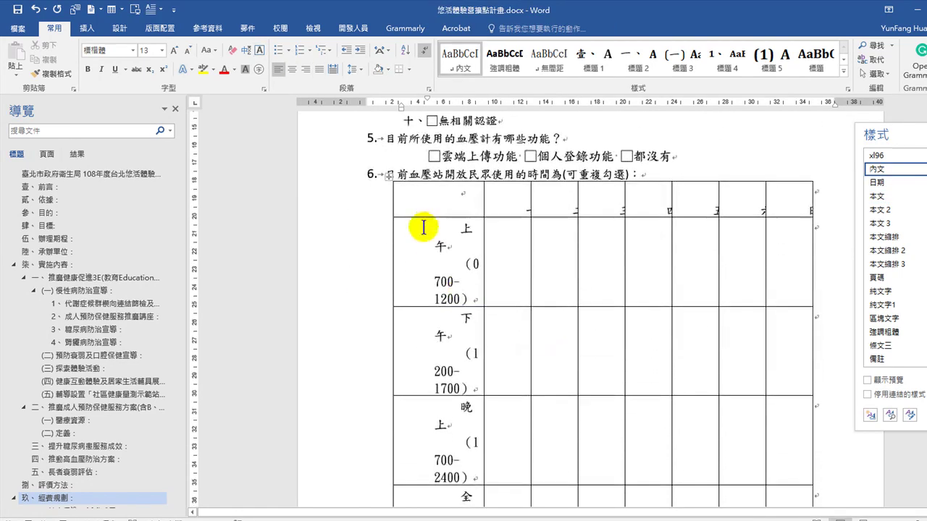
pyautogui.click(420, 202)
pyautogui.click(390, 178)
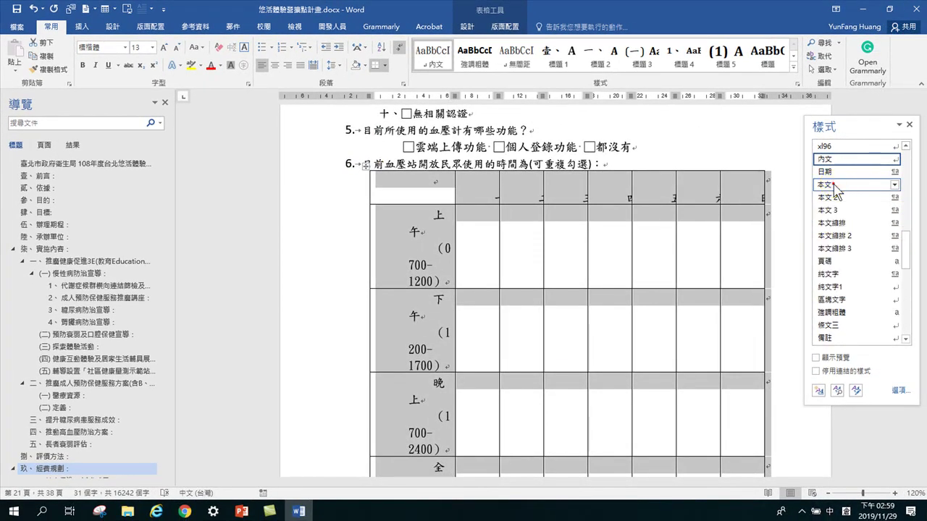
pyautogui.click(836, 187)
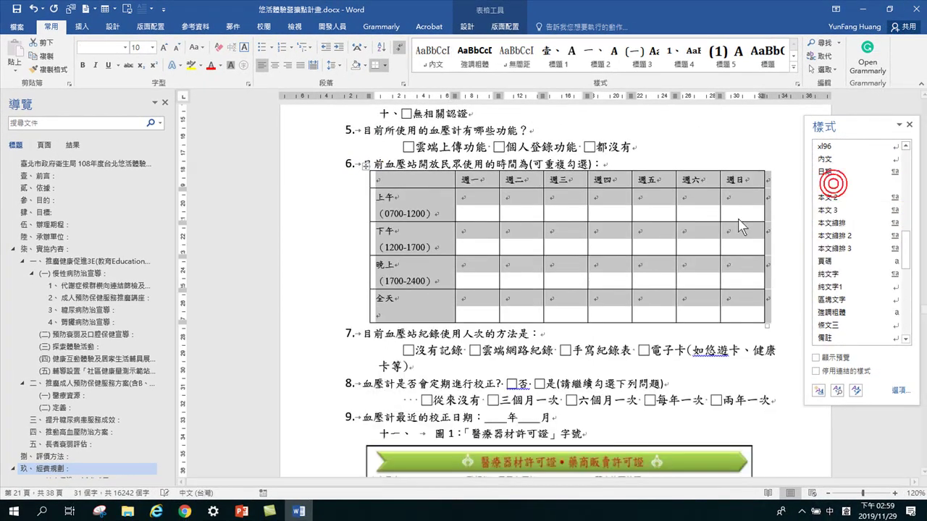
pyautogui.click(676, 239)
pyautogui.click(678, 230)
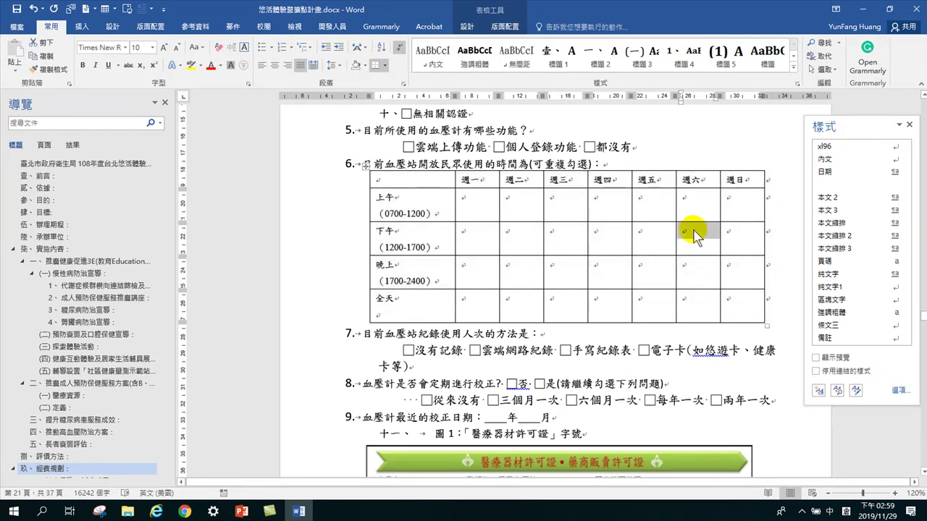
# Try to strip the list numbering from the 圖 1 醫療器材許可證 caption by applying the 內文 style
pyautogui.scroll(-5, 565, 257)
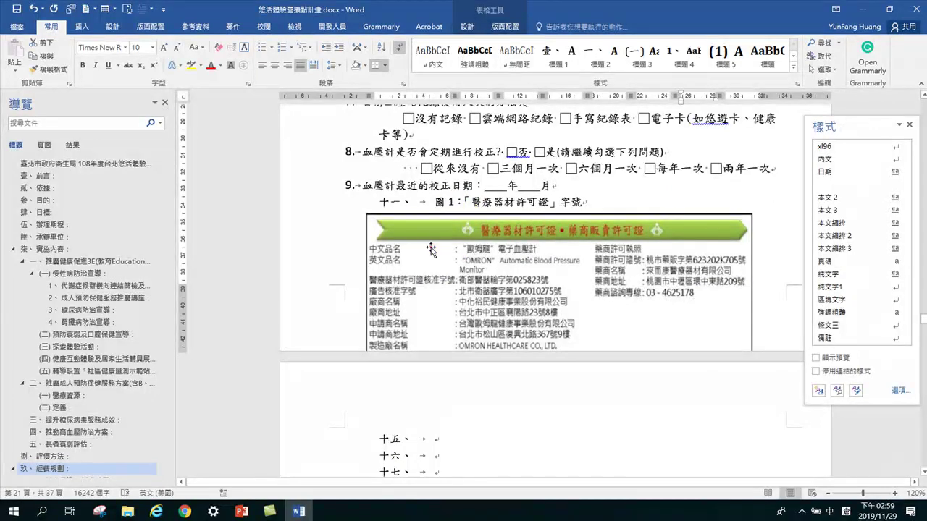
pyautogui.click(432, 247)
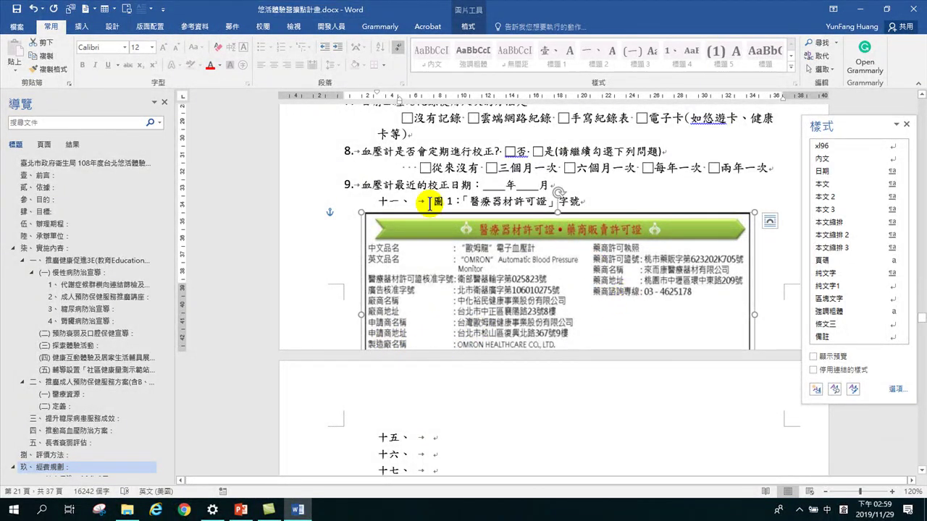
pyautogui.click(510, 201)
pyautogui.scroll(-3, 496, 342)
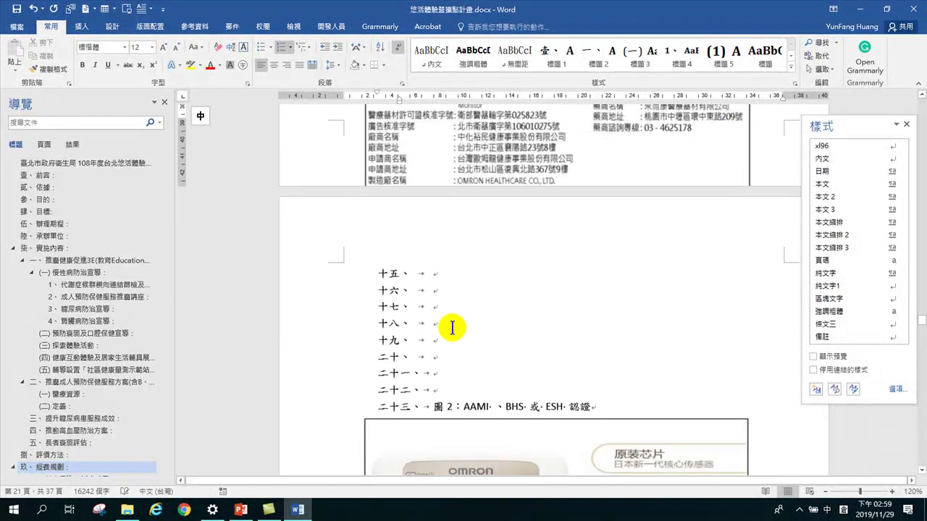
pyautogui.scroll(-3, 472, 358)
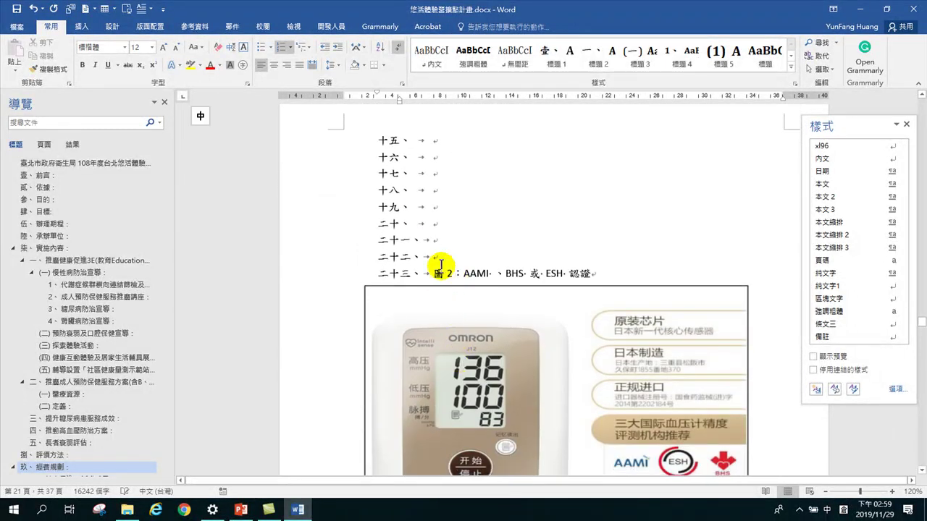
pyautogui.scroll(5, 460, 281)
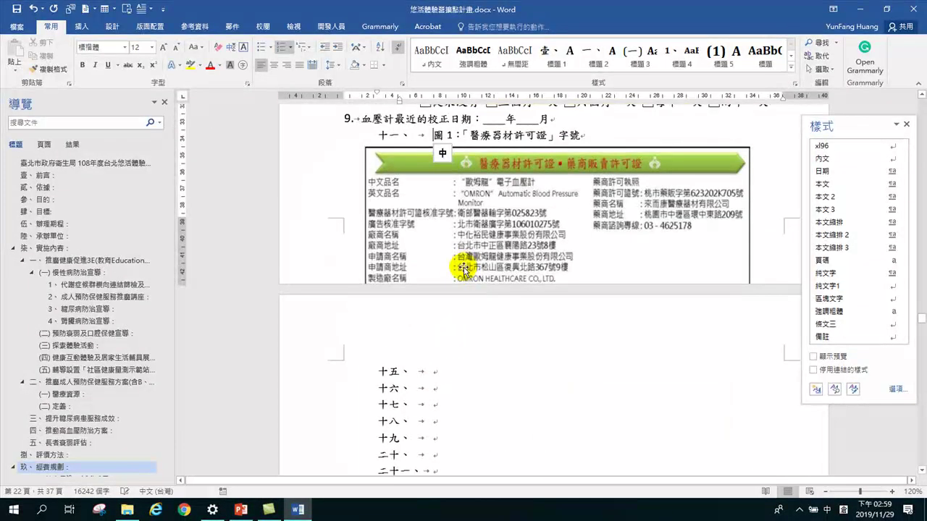
pyautogui.scroll(2, 464, 246)
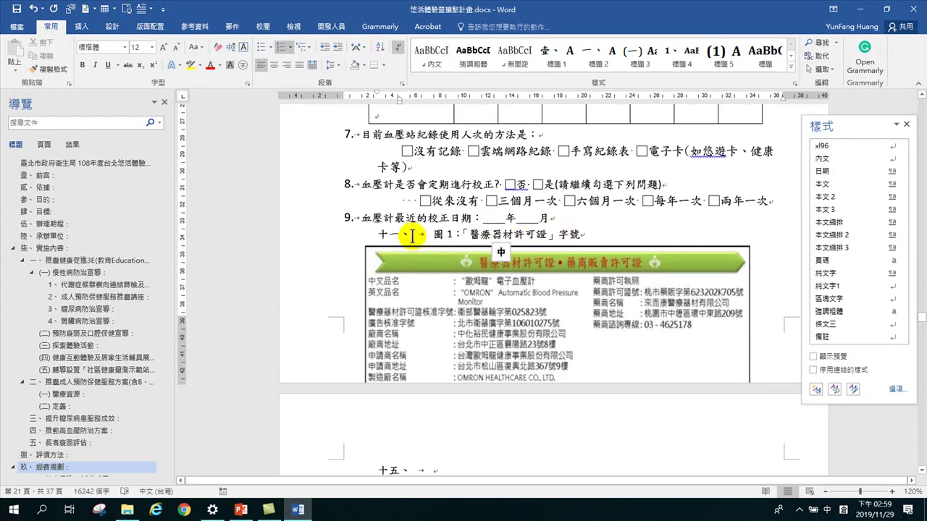
pyautogui.click(387, 234)
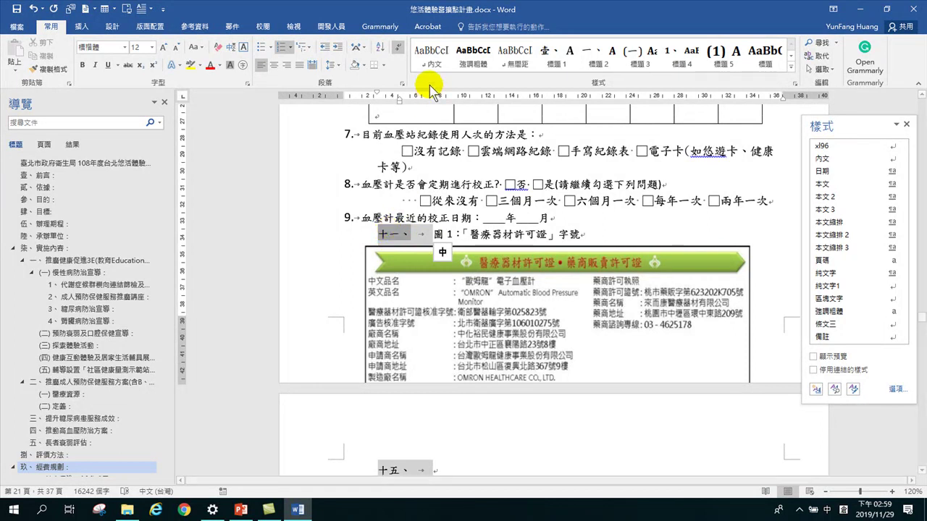
pyautogui.click(431, 52)
pyautogui.hotkey('ctrl', 'z')
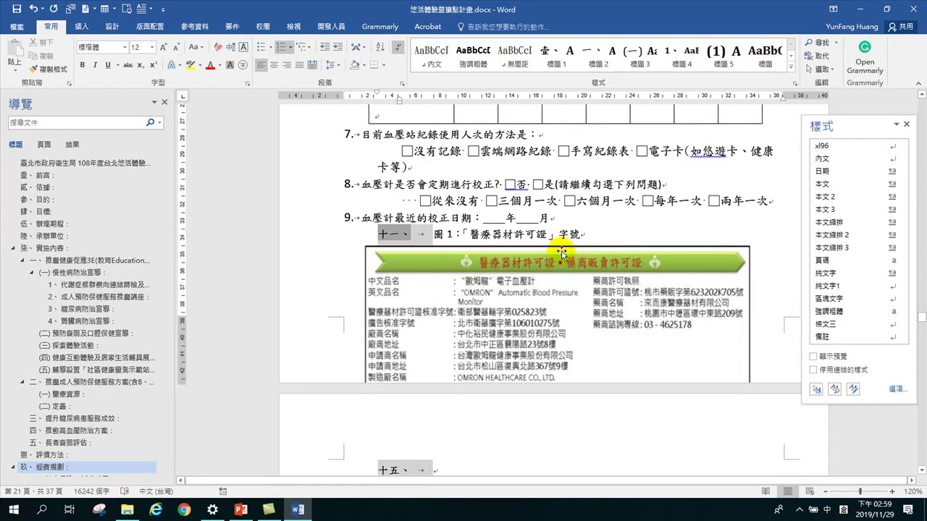
# Insert a run of empty 內文 paragraphs after the 圖 1 caption's preceding question 9, moving the caption and image to the next page
pyautogui.click(574, 220)
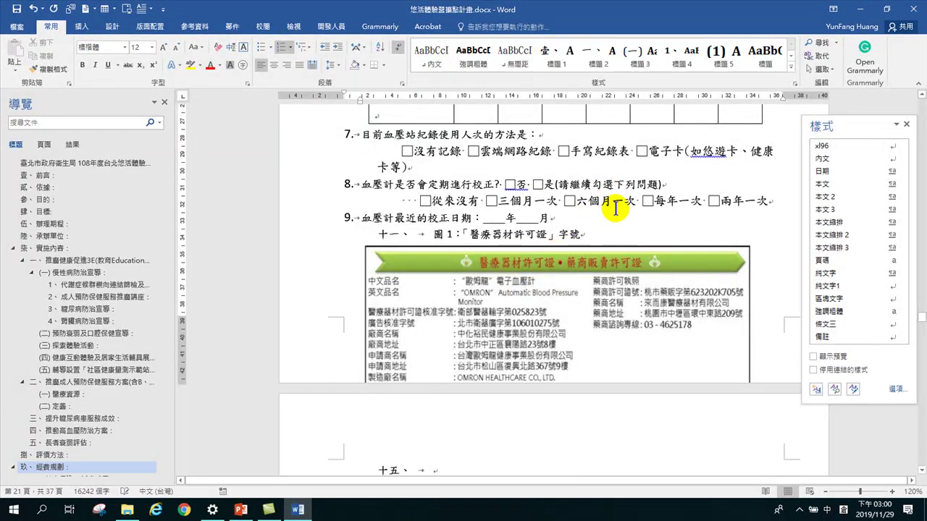
pyautogui.press('Return')
pyautogui.press('Return')
pyautogui.press('Return')
pyautogui.press('Return')
pyautogui.press('Return')
pyautogui.press('Return')
pyautogui.press('Return')
pyautogui.press('Return')
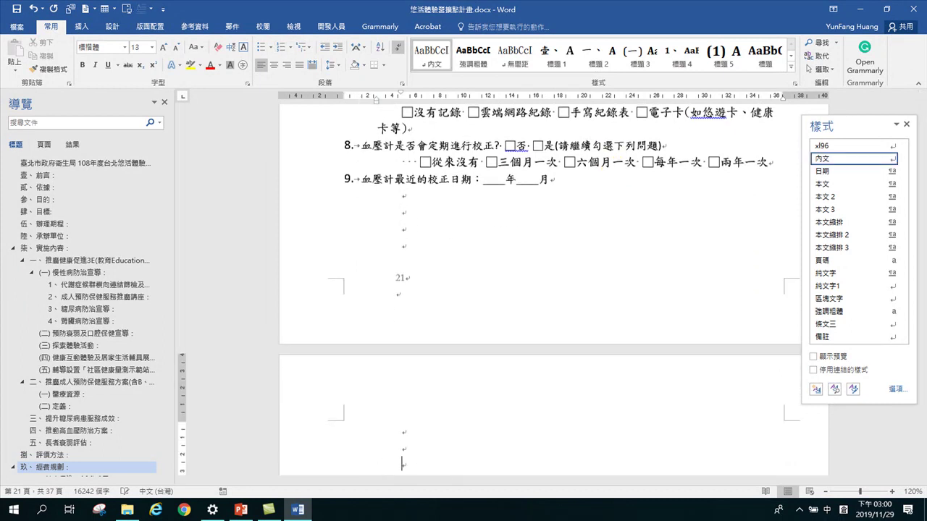
# Examine the 圖 1 and 圖 2 images and the empty paragraphs around them on the page after question 9
pyautogui.scroll(-10, 444, 275)
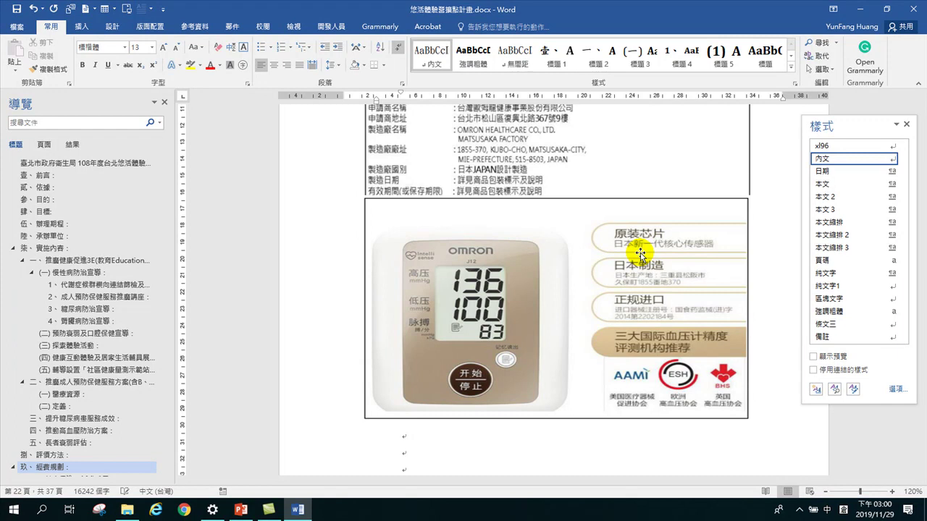
pyautogui.scroll(5, 543, 214)
pyautogui.click(494, 311)
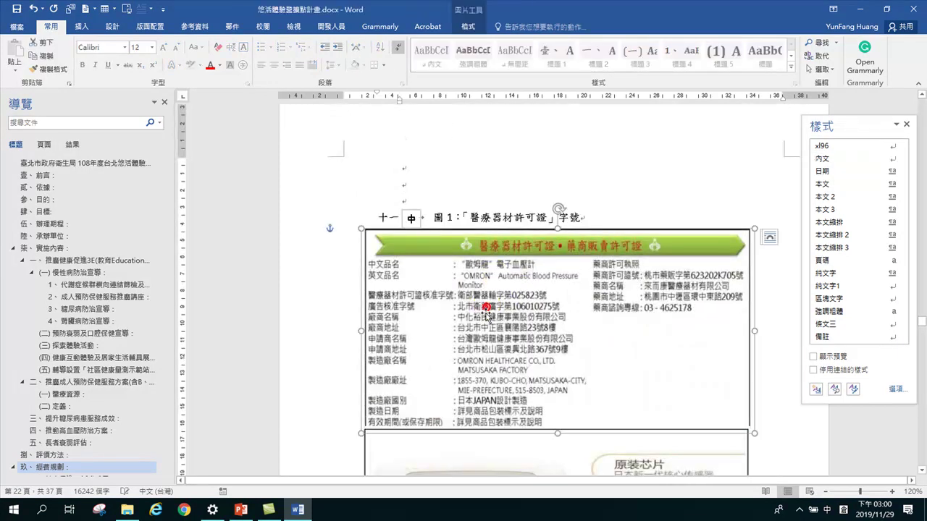
pyautogui.scroll(-6, 511, 337)
pyautogui.click(501, 342)
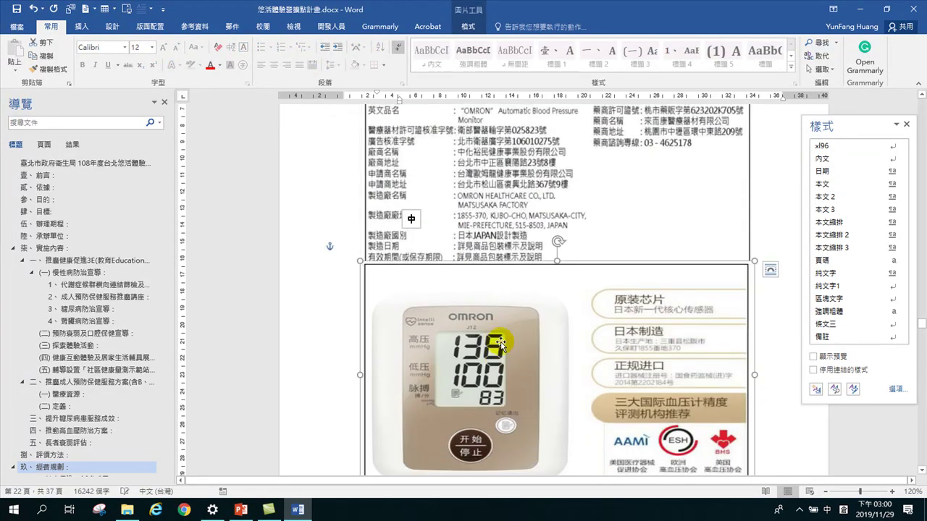
pyautogui.scroll(-2, 501, 341)
pyautogui.scroll(-2, 502, 349)
pyautogui.scroll(12, 501, 355)
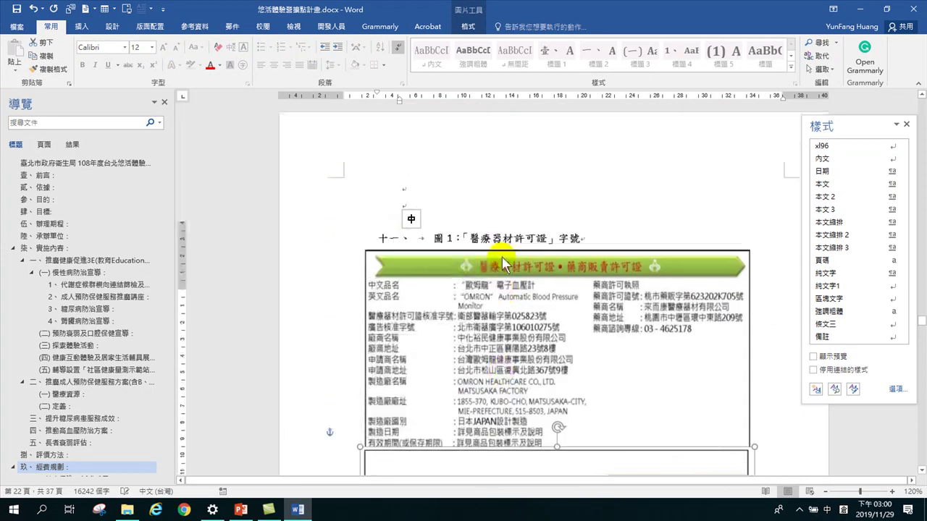
pyautogui.scroll(2, 486, 254)
pyautogui.click(424, 251)
pyautogui.scroll(-3, 451, 290)
# Apply the 本文 style to the 附件 5 label text box
pyautogui.scroll(-15, 451, 289)
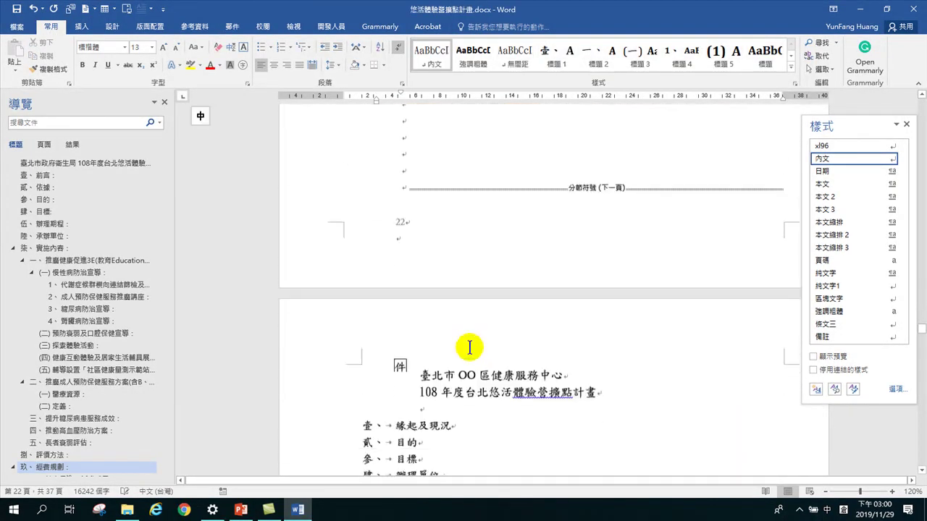
pyautogui.scroll(-3, 485, 243)
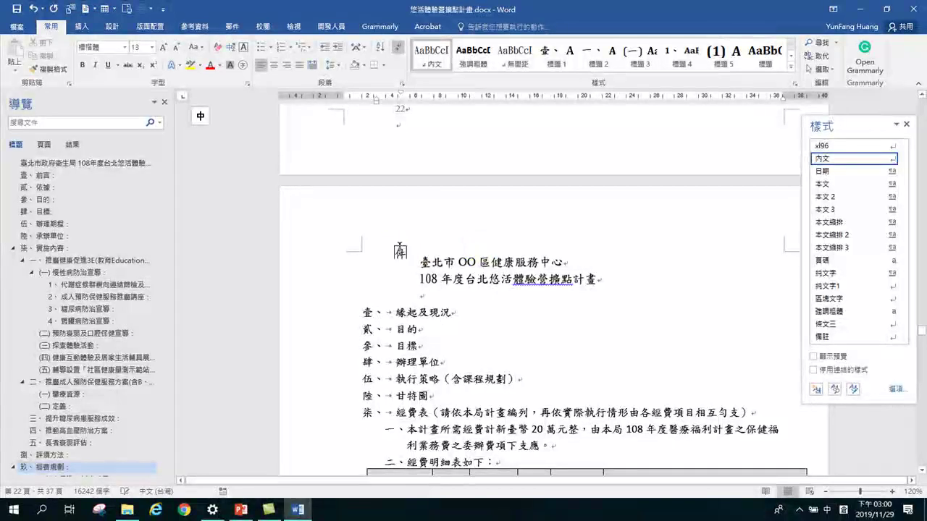
pyautogui.click(399, 252)
pyautogui.click(825, 185)
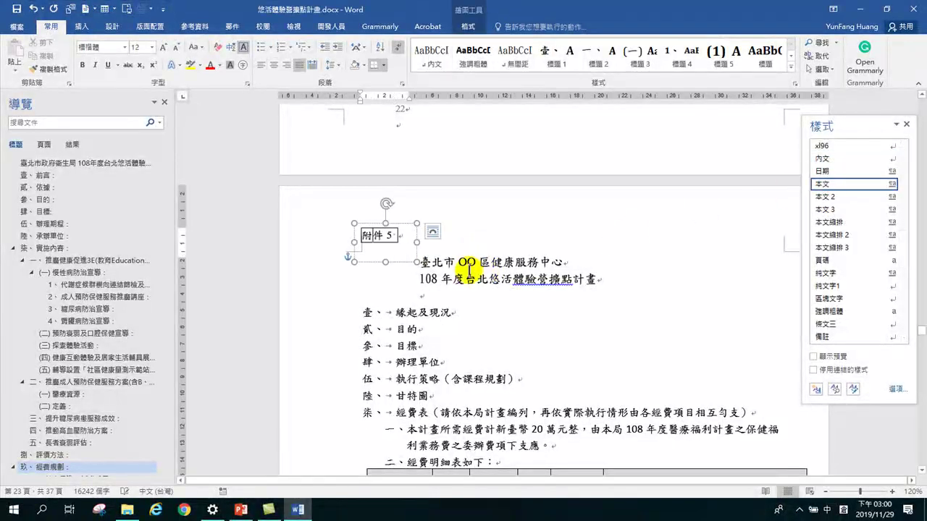
# Apply the 本文 style to the whole 經費明細表 table in 附件 5
pyautogui.scroll(-7, 459, 295)
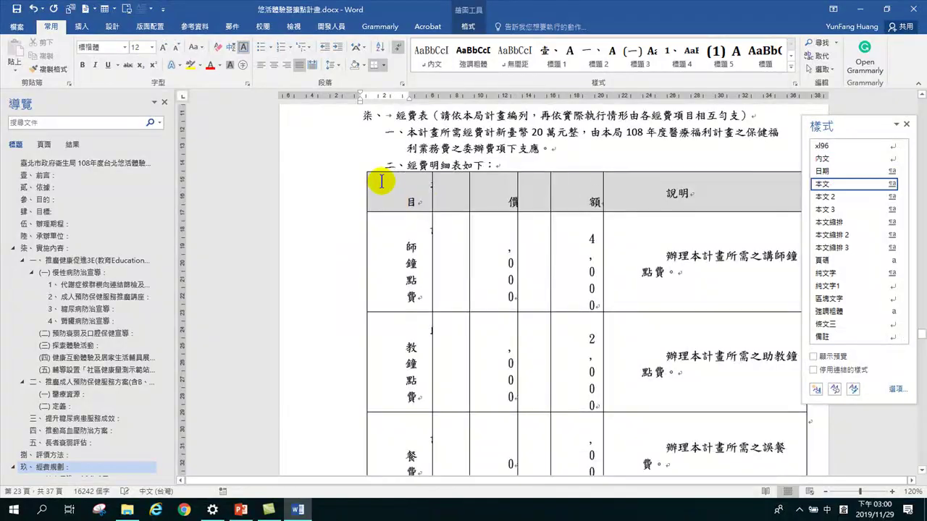
pyautogui.click(362, 167)
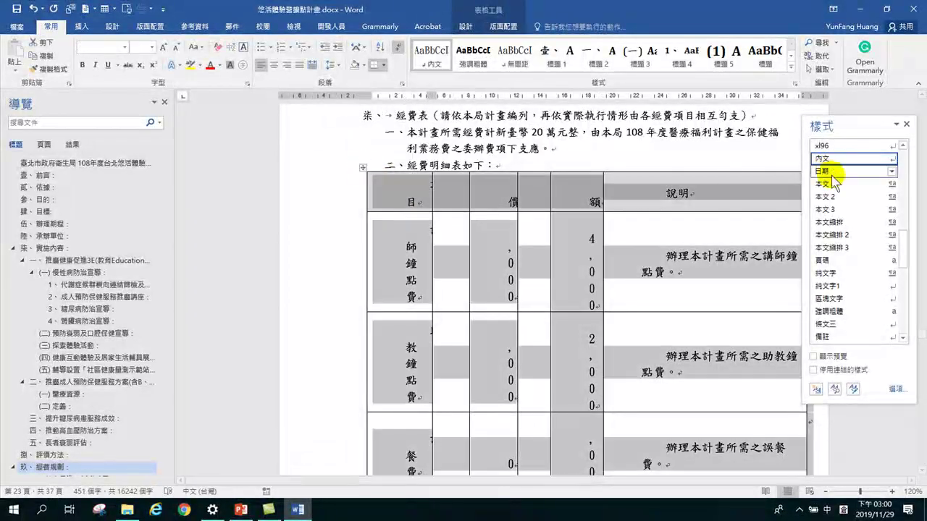
pyautogui.click(823, 184)
pyautogui.scroll(-4, 567, 280)
pyautogui.scroll(5, 567, 280)
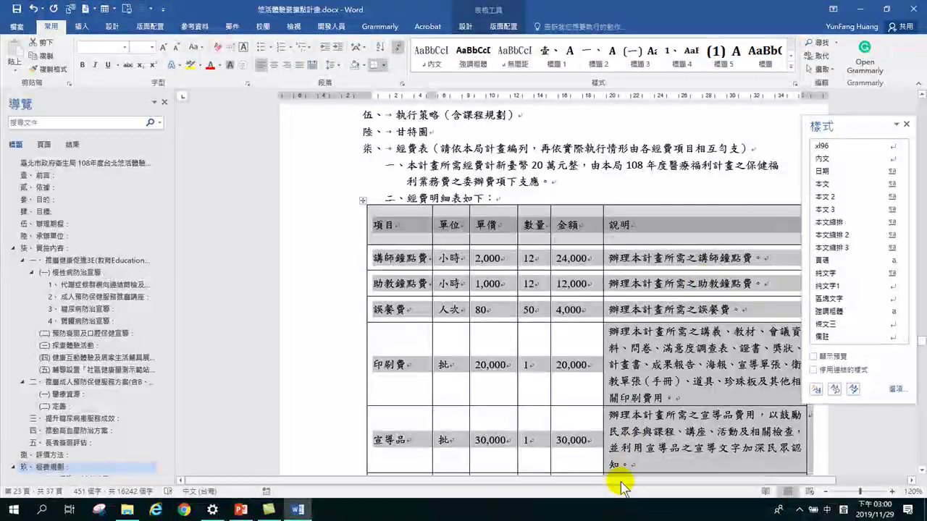
# AutoFit the 經費明細表 table to the window width (自動調整視窗)
pyautogui.click(620, 480)
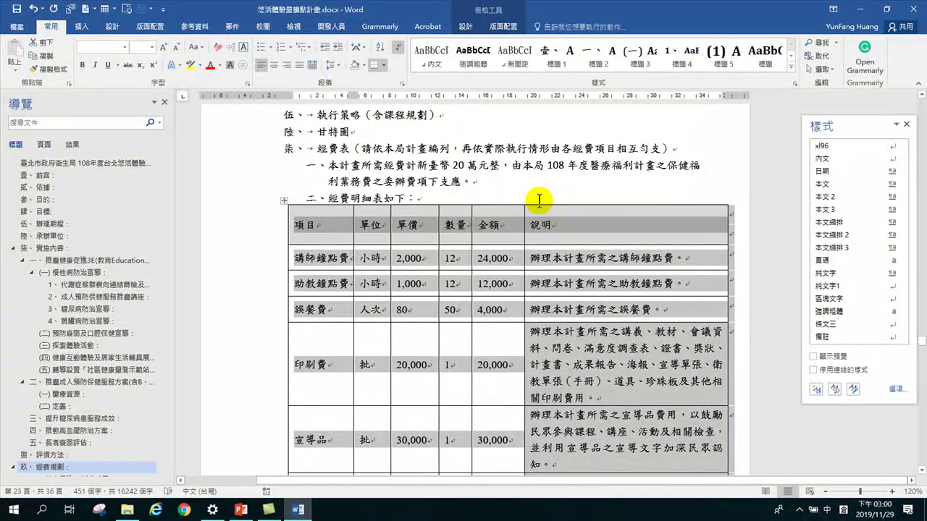
pyautogui.click(468, 27)
pyautogui.click(512, 27)
pyautogui.click(390, 64)
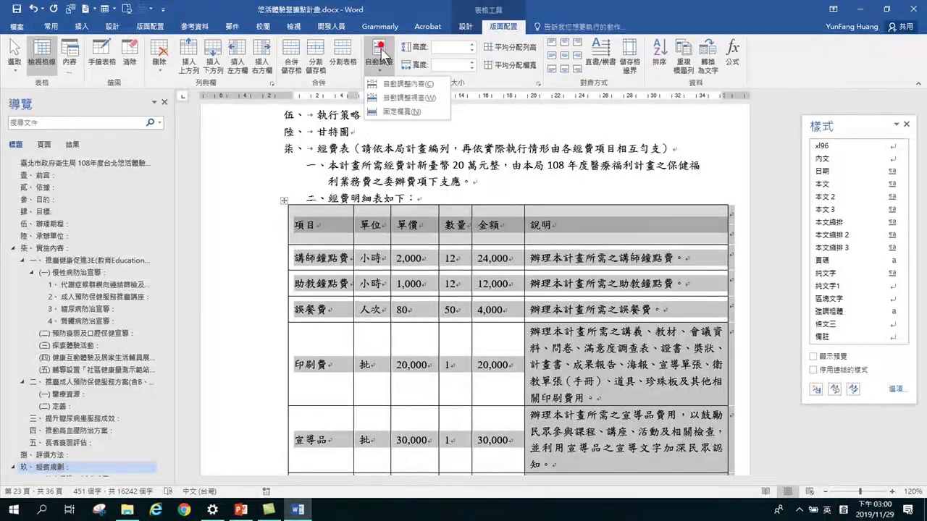
pyautogui.click(403, 94)
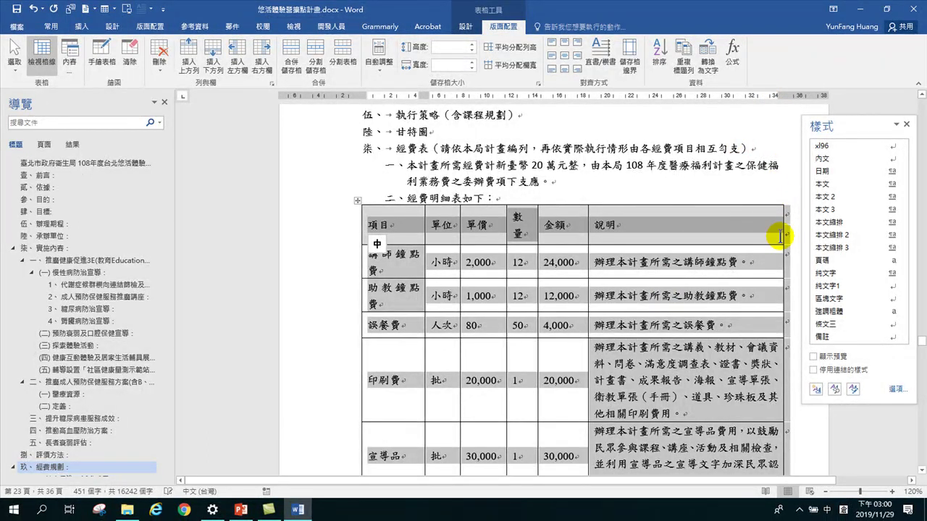
# Add empty paragraphs in the 內文 style after the 玖、（可自行增加項目） line
pyautogui.scroll(-15, 632, 297)
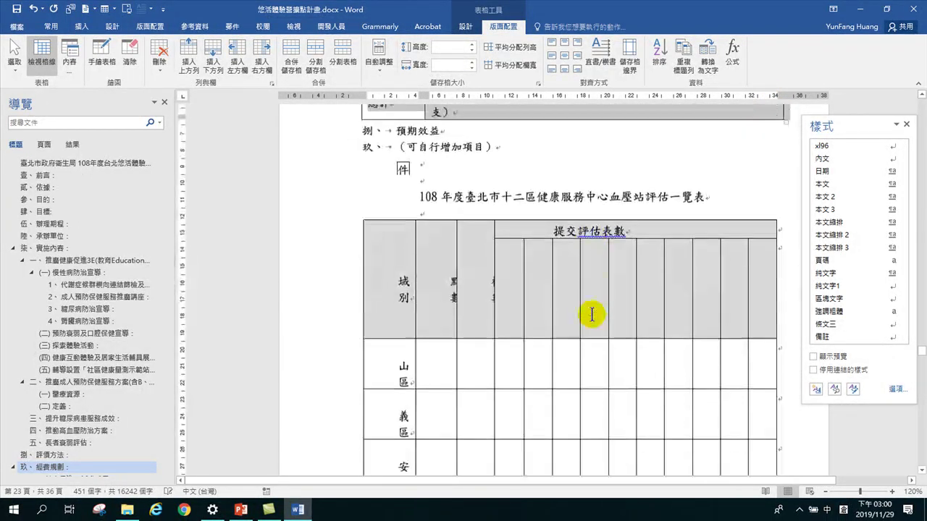
pyautogui.click(402, 106)
pyautogui.scroll(4, 434, 181)
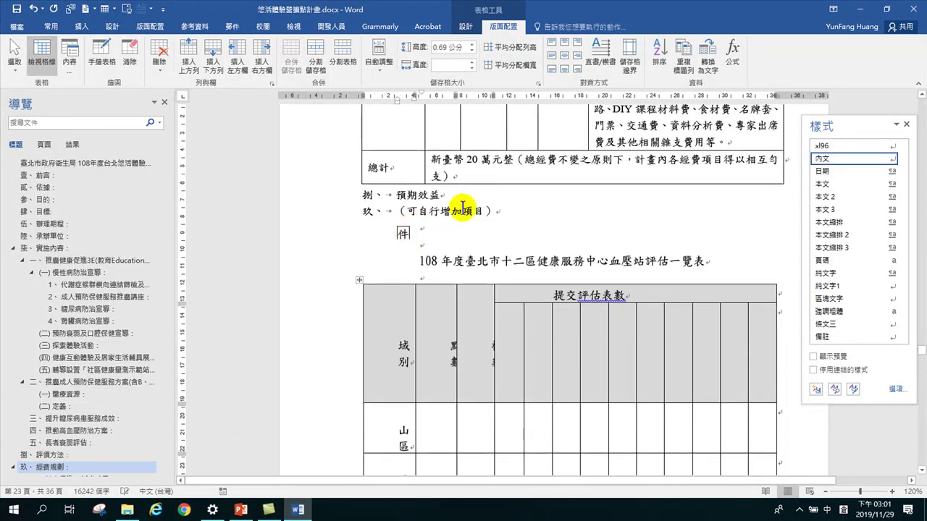
pyautogui.click(506, 211)
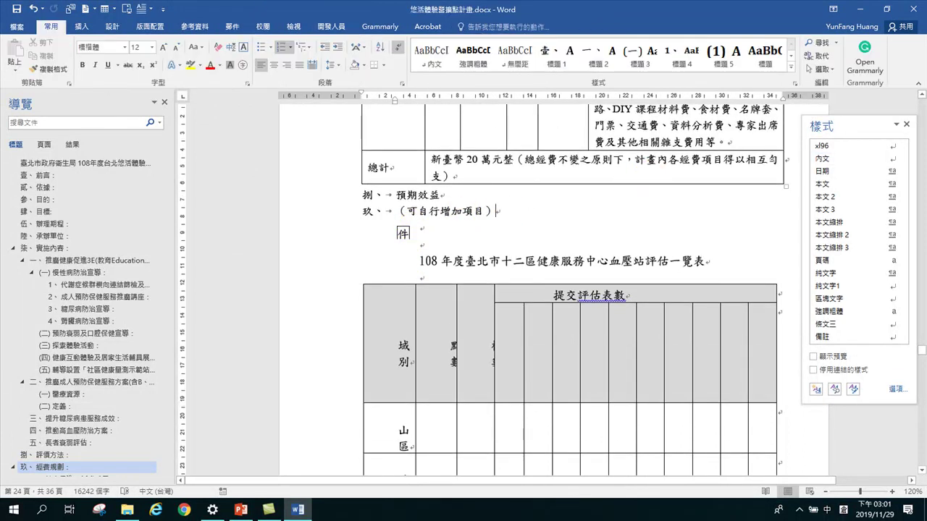
pyautogui.press('Return')
pyautogui.press('Return')
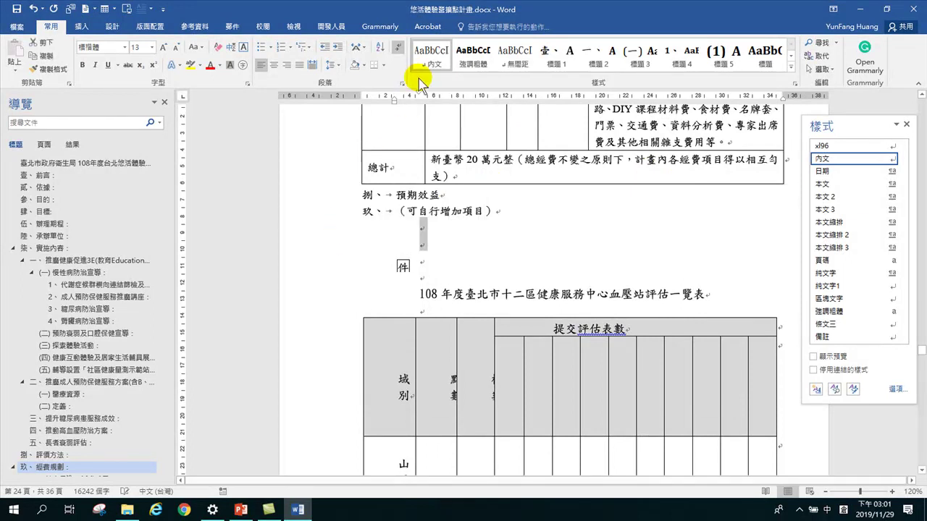
pyautogui.click(427, 52)
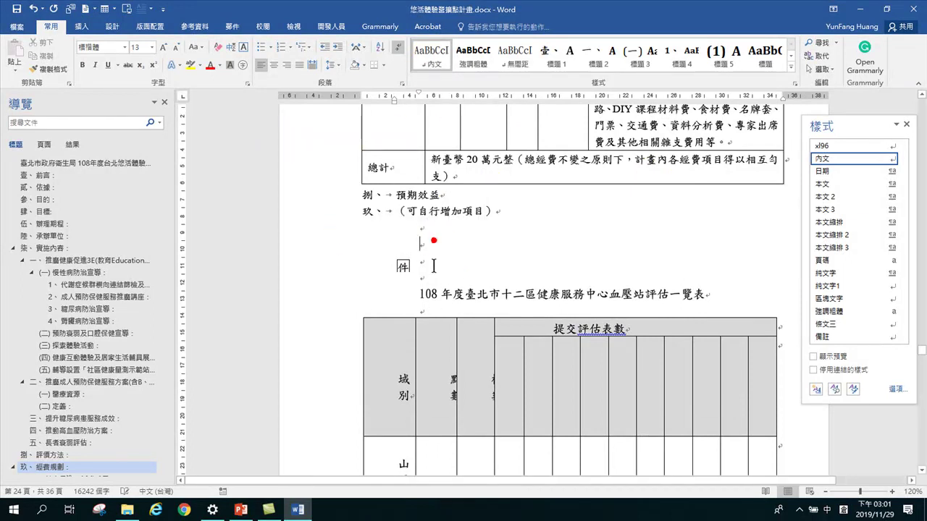
# Apply the 本文 style to the 附件 6 label and insert a page break in the empty paragraph above it
pyautogui.click(402, 266)
pyautogui.click(826, 185)
pyautogui.click(437, 231)
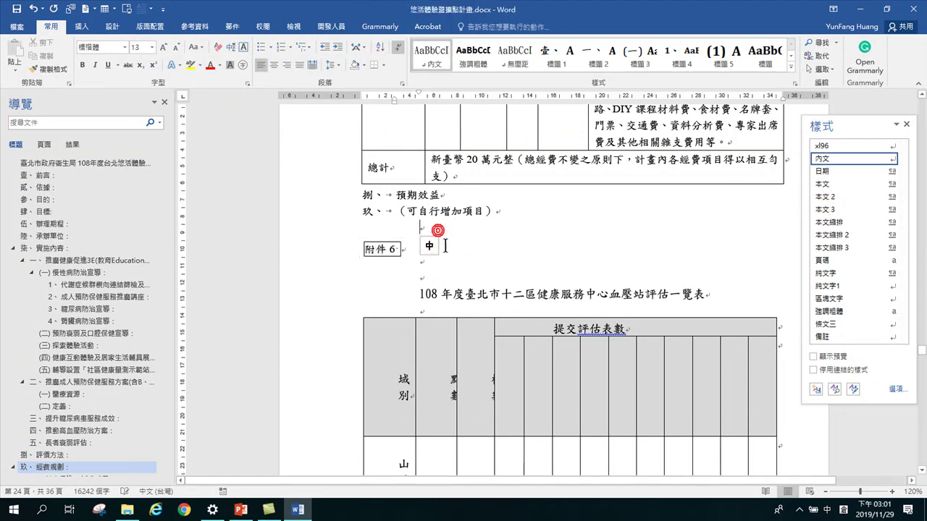
pyautogui.click(149, 27)
pyautogui.click(157, 42)
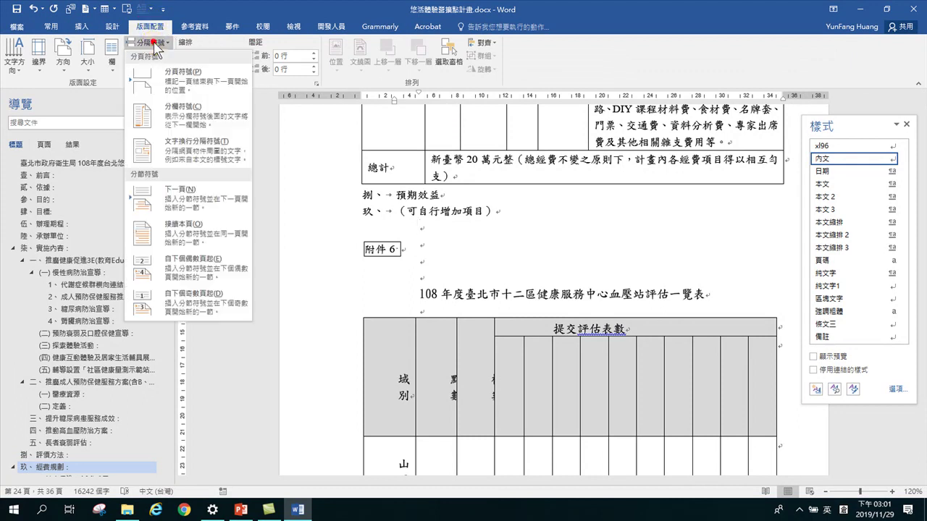
pyautogui.click(178, 74)
pyautogui.scroll(-5, 478, 312)
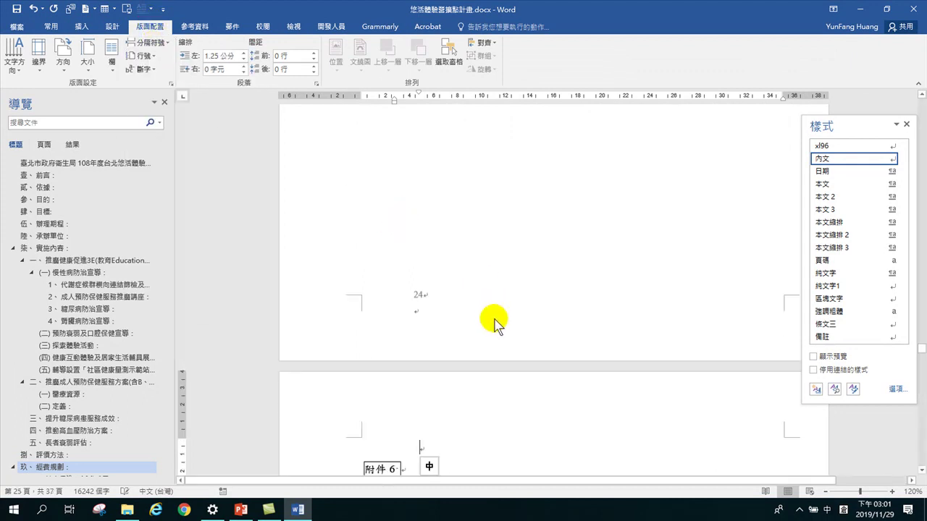
# Delete the surplus empty paragraphs around the 附件 6 label above the table title, and undo the last removal
pyautogui.click(428, 232)
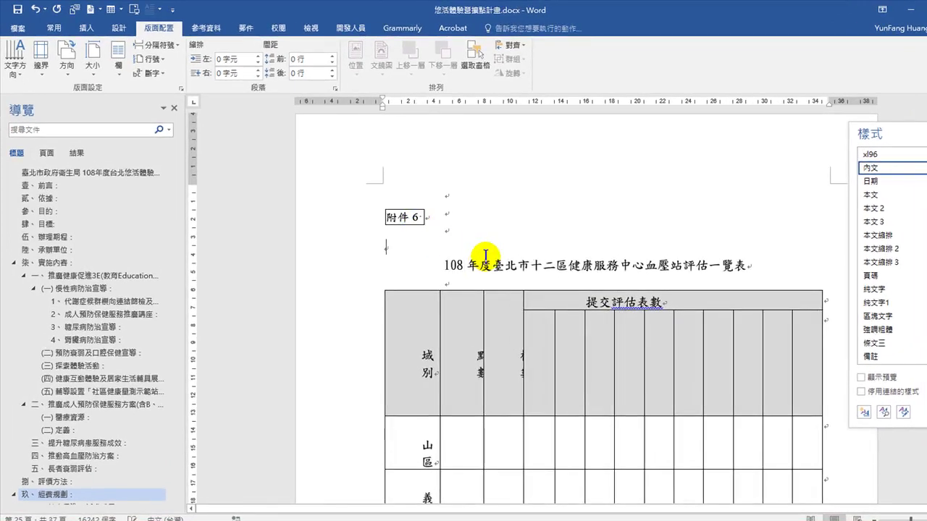
pyautogui.scroll(-3, 485, 255)
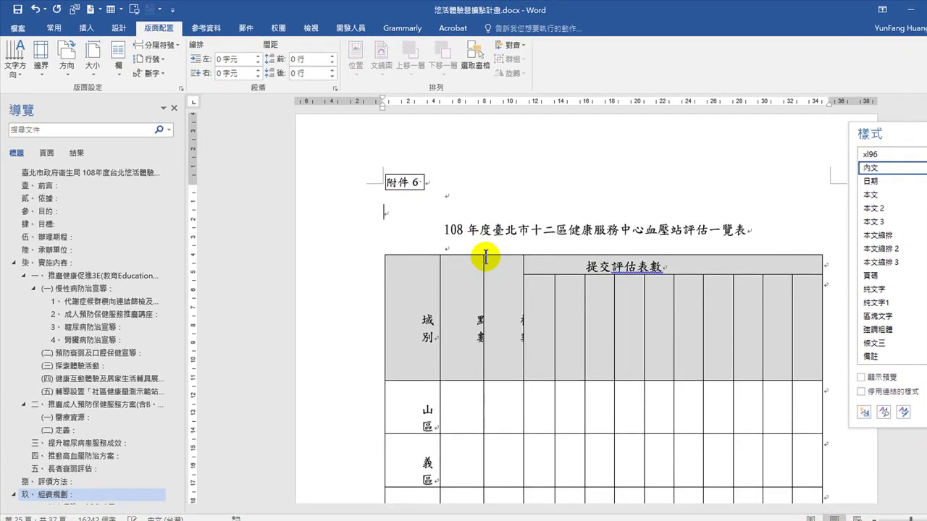
pyautogui.hotkey('ctrl', 'Return')
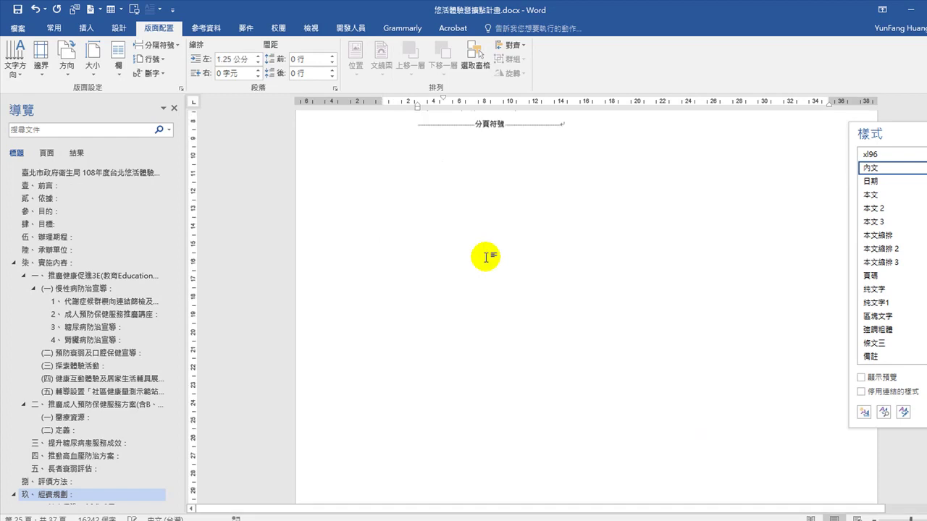
pyautogui.scroll(-5, 485, 275)
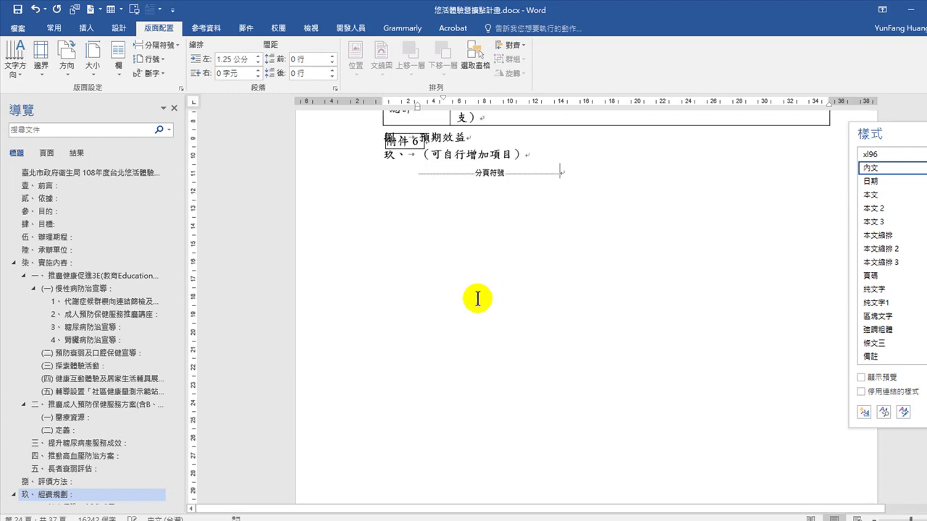
pyautogui.scroll(-5, 458, 322)
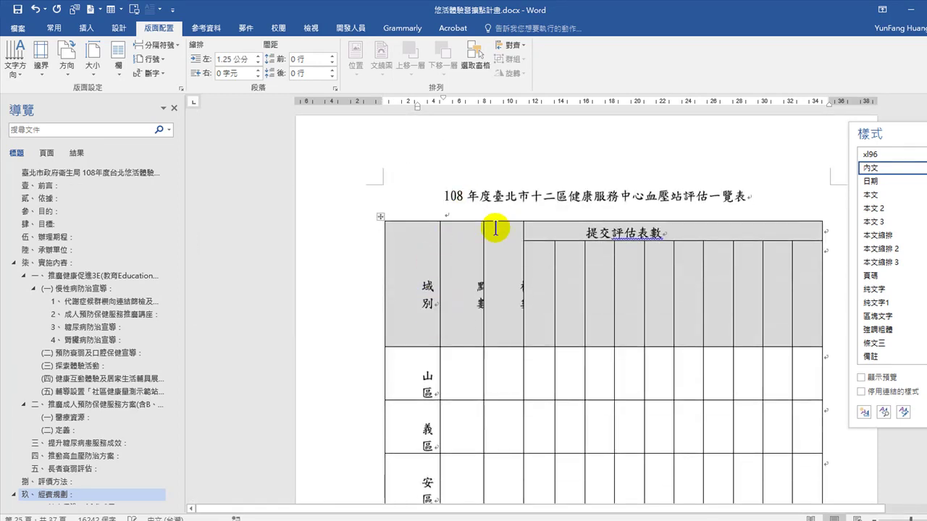
pyautogui.hotkey('ctrl', 'v')
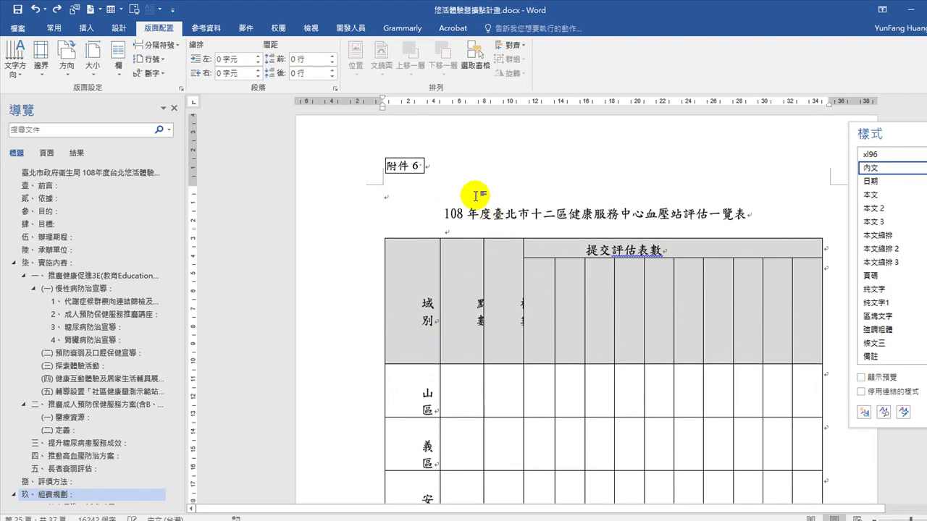
# Delete the remaining empty paragraph between the 附件 6 label and the 108 年度臺北市十二區健康服務中心血壓站評估一覽表 title
pyautogui.click(385, 193)
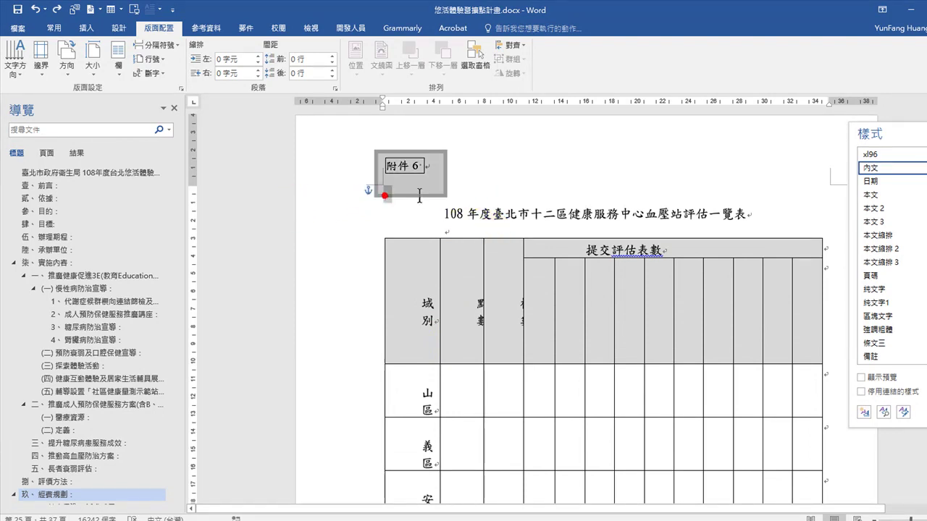
pyautogui.click(409, 210)
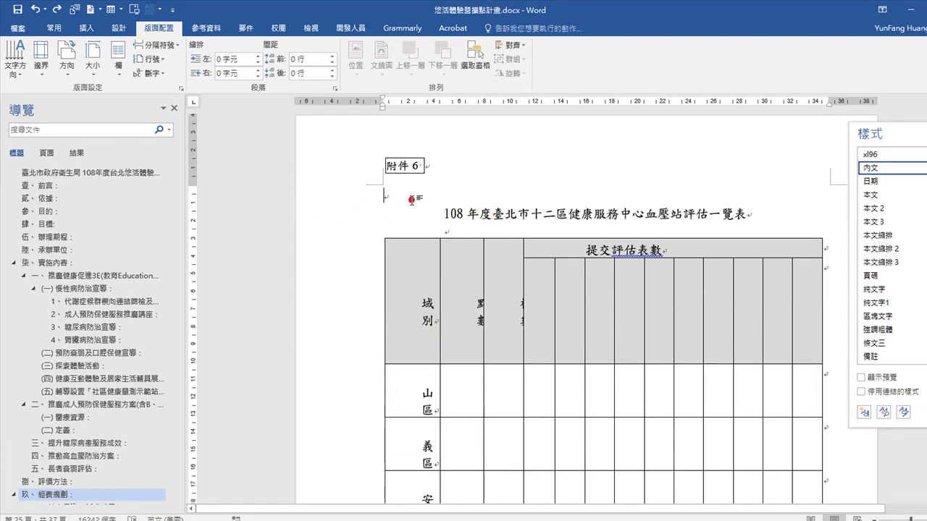
pyautogui.press('Delete')
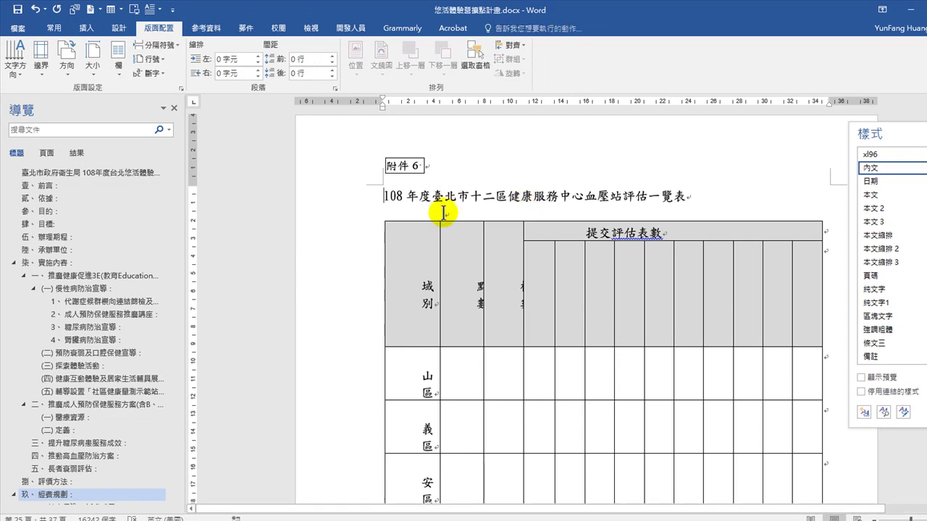
# Apply the 本文 style to the whole 血壓站評估一覽表 table in 附件 6, including its header cells
pyautogui.click(425, 250)
pyautogui.click(410, 254)
pyautogui.scroll(-3, 406, 246)
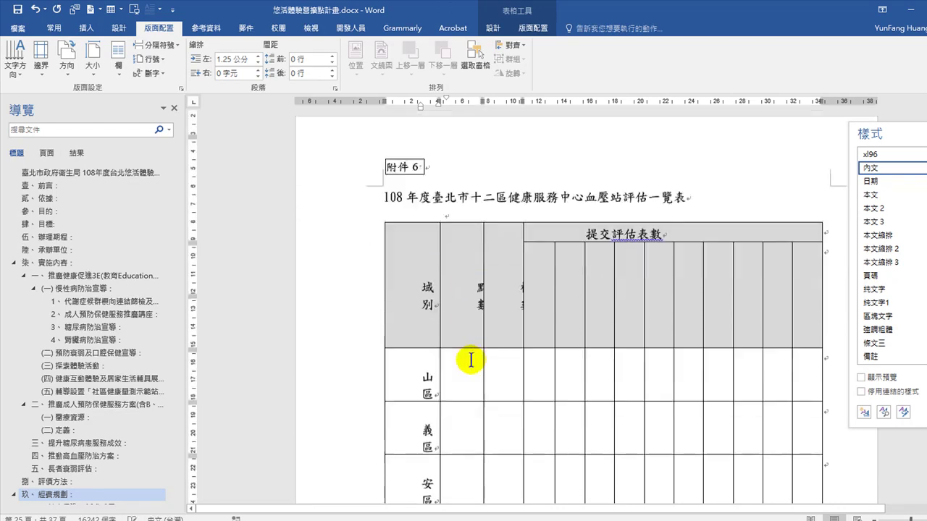
pyautogui.click(422, 302)
pyautogui.moveTo(404, 182); pyautogui.dragTo(666, 186)
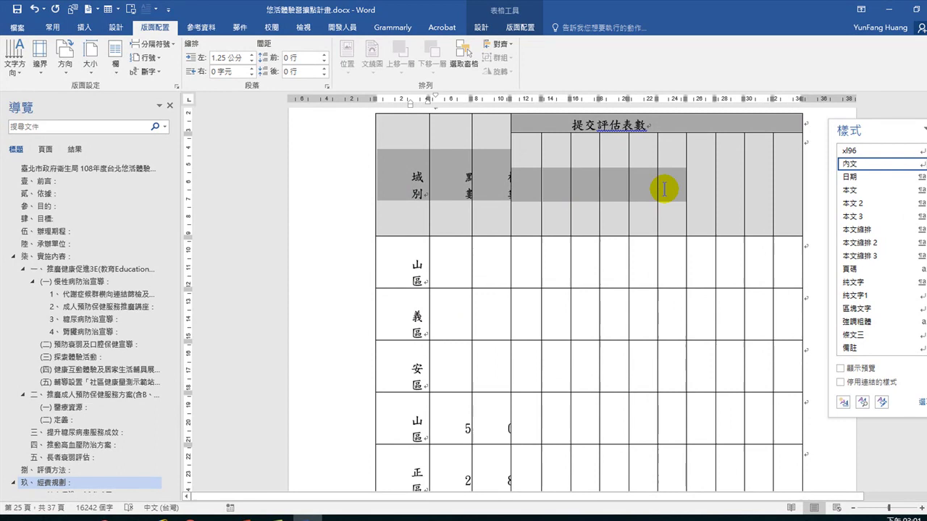
pyautogui.click(861, 189)
pyautogui.scroll(5, 480, 265)
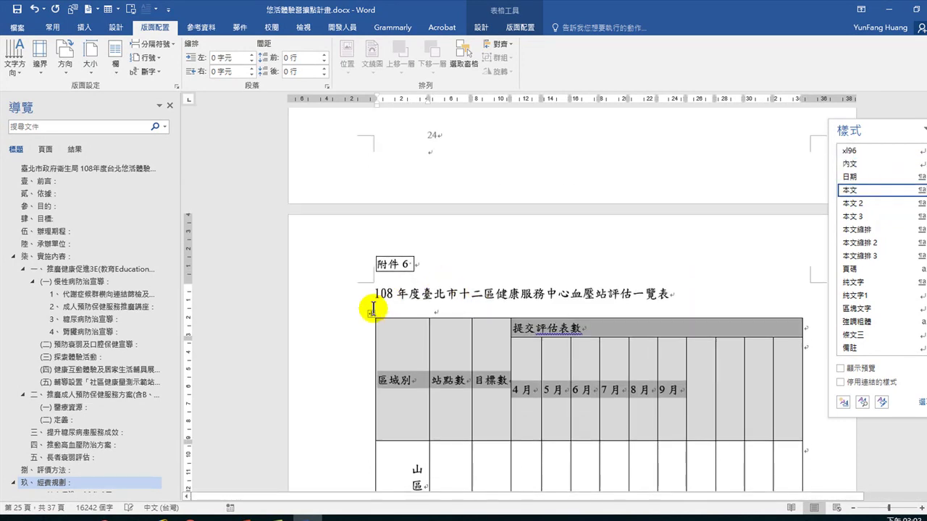
pyautogui.click(371, 314)
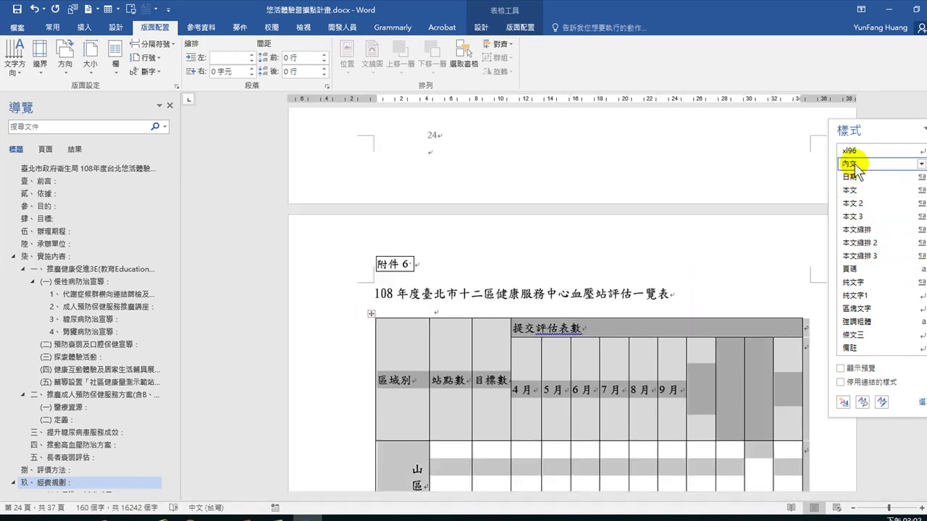
pyautogui.click(850, 204)
pyautogui.scroll(-5, 559, 369)
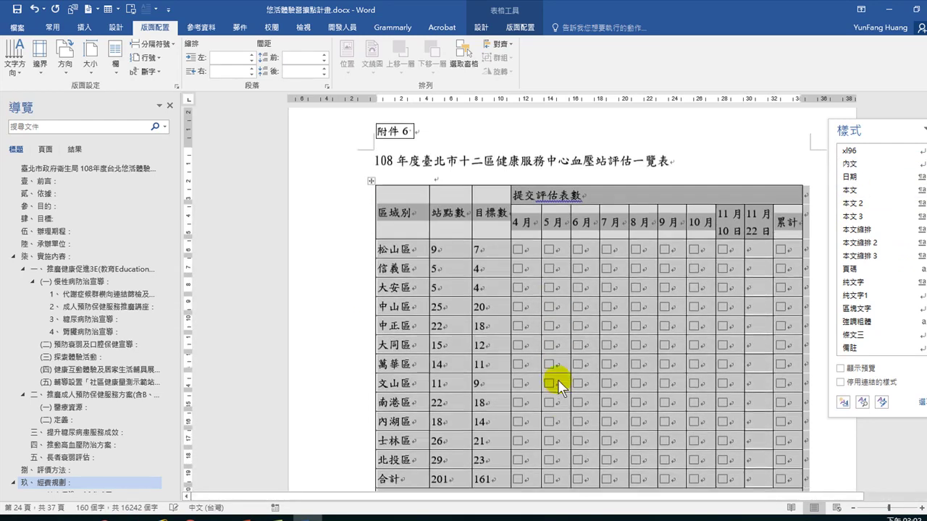
pyautogui.scroll(2, 608, 347)
pyautogui.scroll(-10, 600, 379)
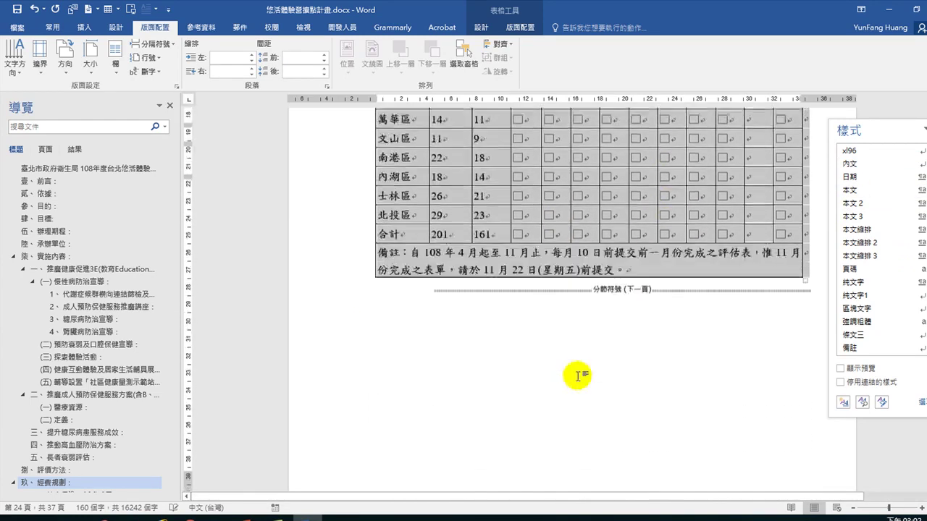
# Apply the 本文 style to the 附件 7 label in the text box above the 成果報表 title
pyautogui.scroll(-5, 545, 373)
pyautogui.click(339, 236)
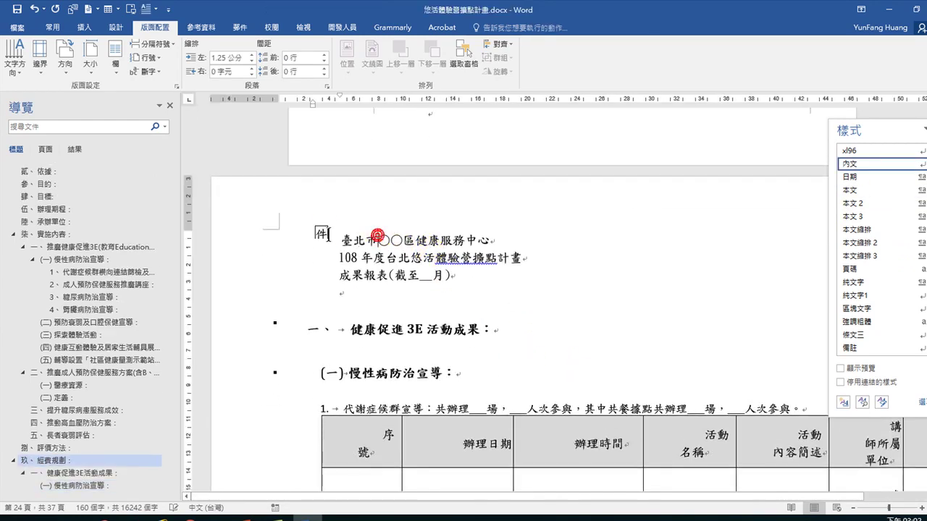
pyautogui.click(317, 233)
pyautogui.click(886, 189)
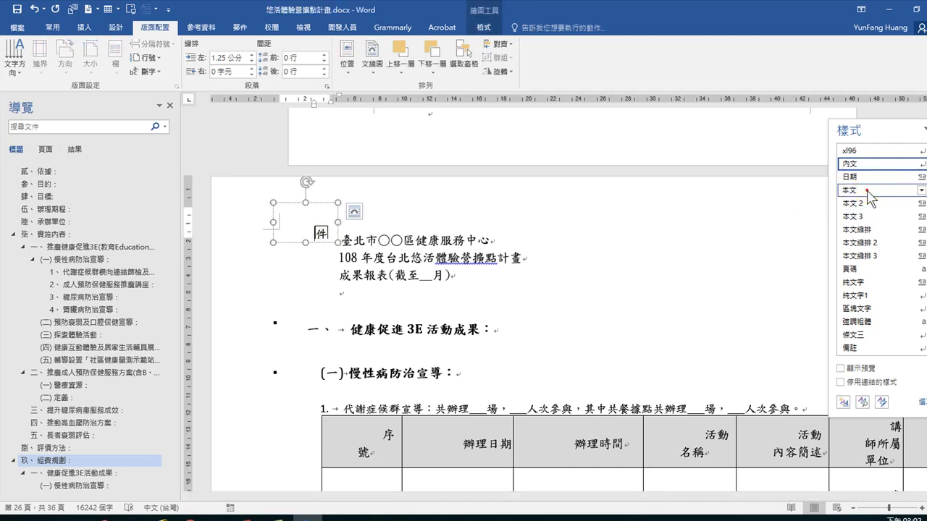
pyautogui.scroll(-3, 374, 350)
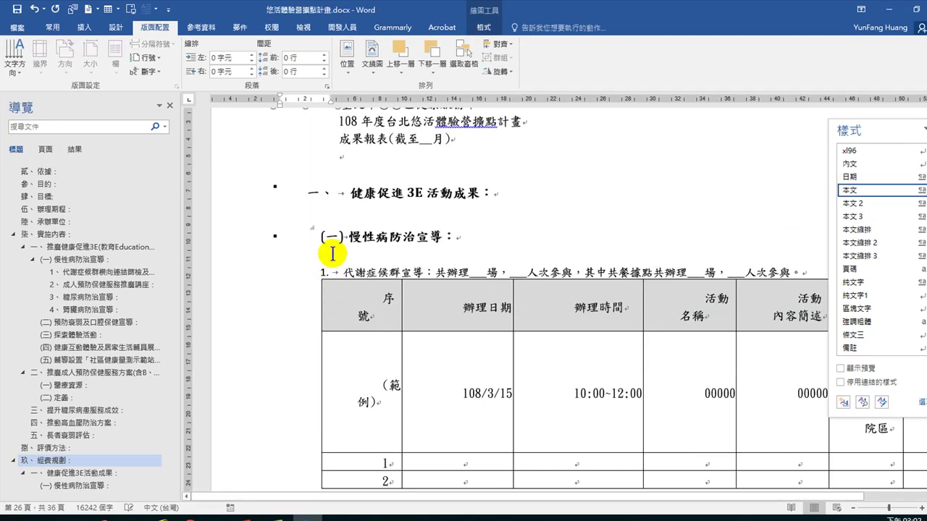
pyautogui.scroll(2, 380, 228)
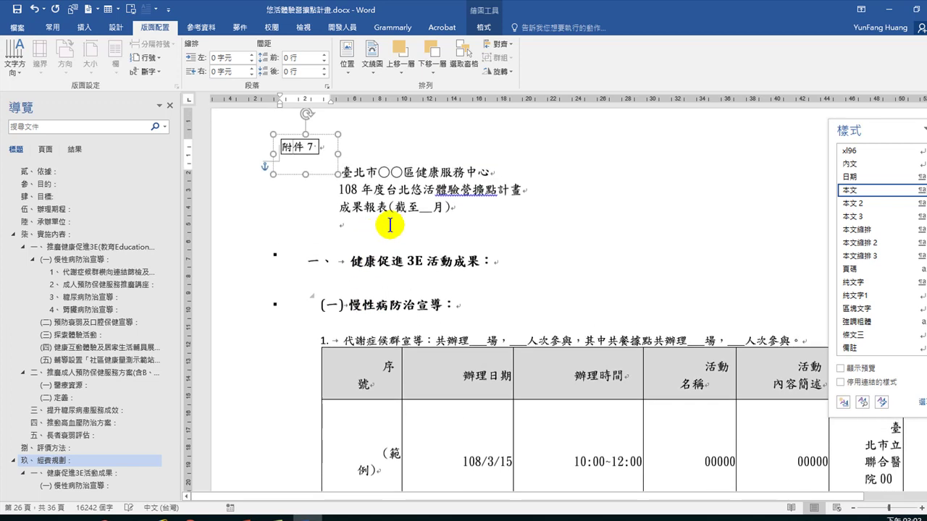
pyautogui.click(396, 176)
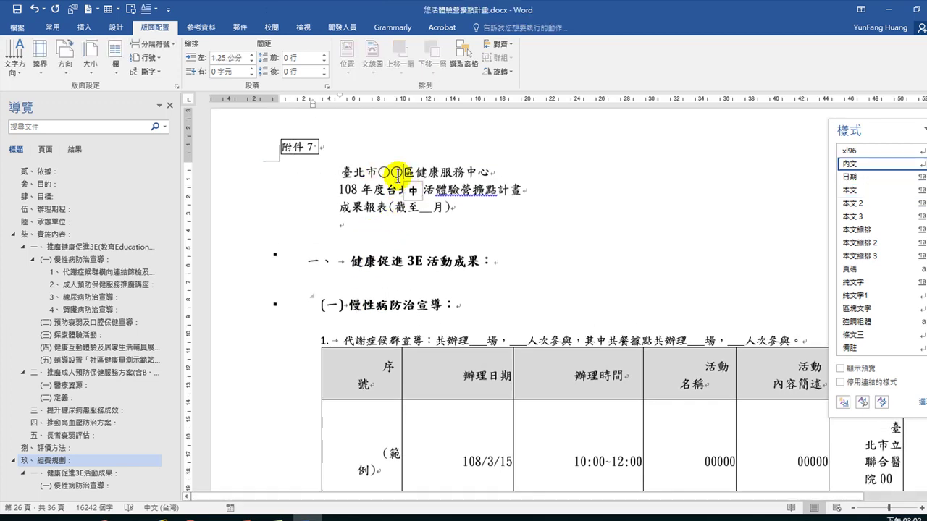
pyautogui.click(369, 256)
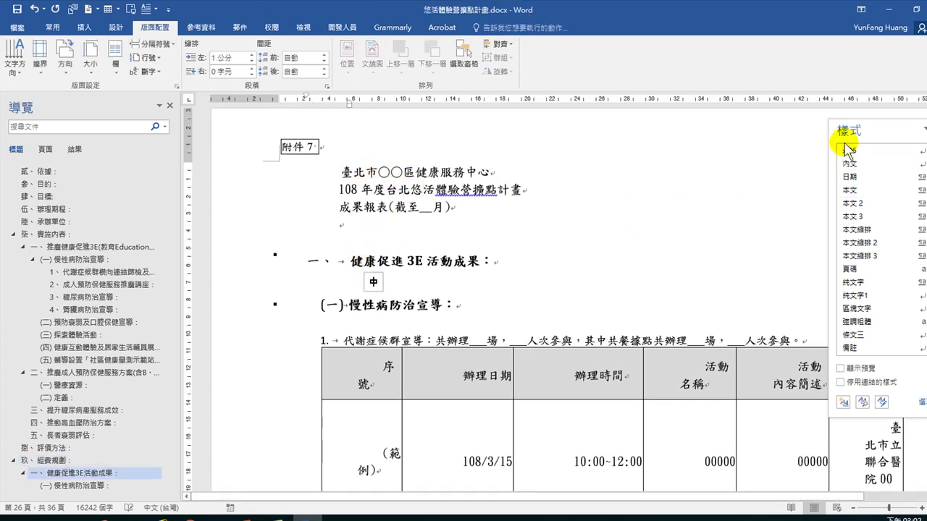
pyautogui.click(404, 303)
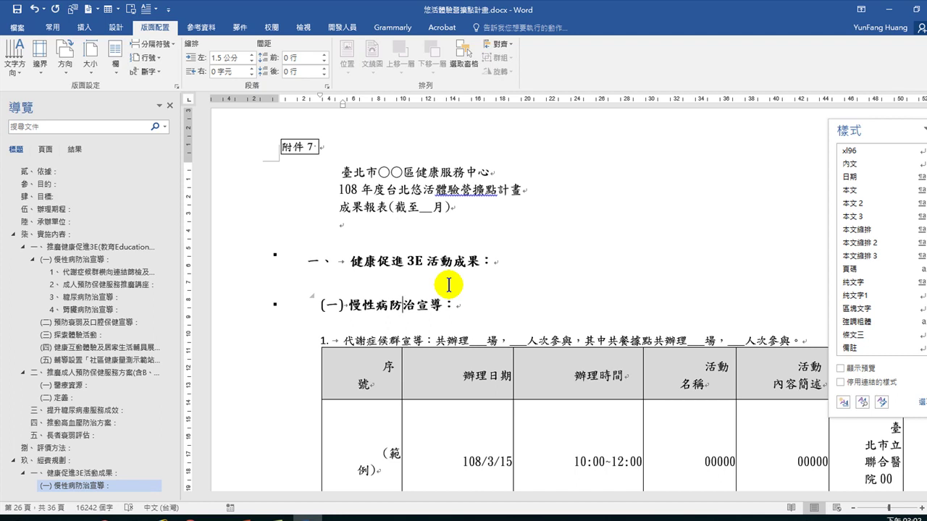
# Apply the 本文 style to the whole table under item 1, 代謝症候群宣導, in 附件 7
pyautogui.scroll(-1, 436, 331)
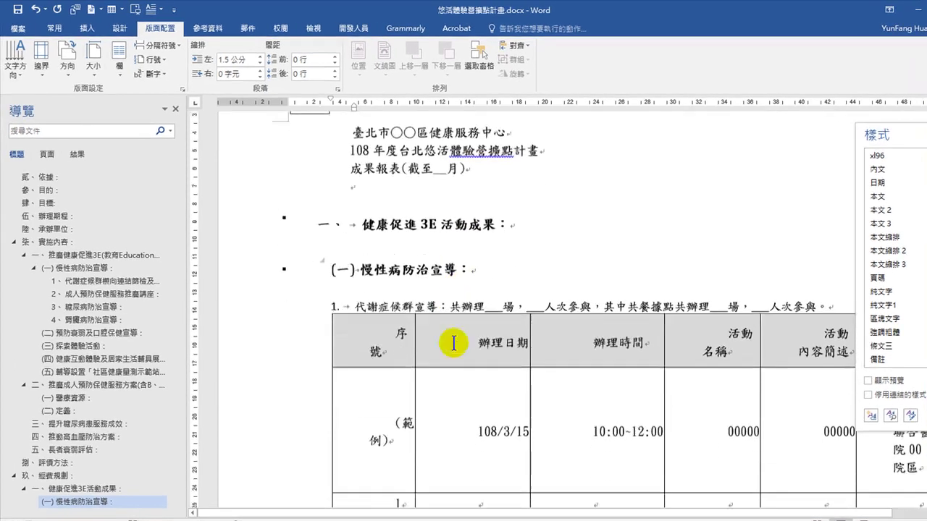
pyautogui.scroll(-3, 441, 333)
pyautogui.scroll(2, 391, 282)
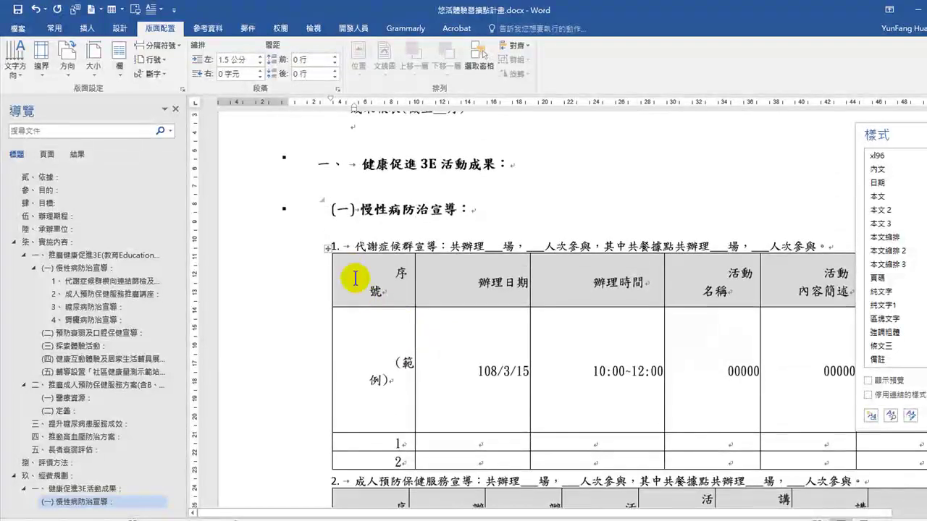
pyautogui.click(327, 248)
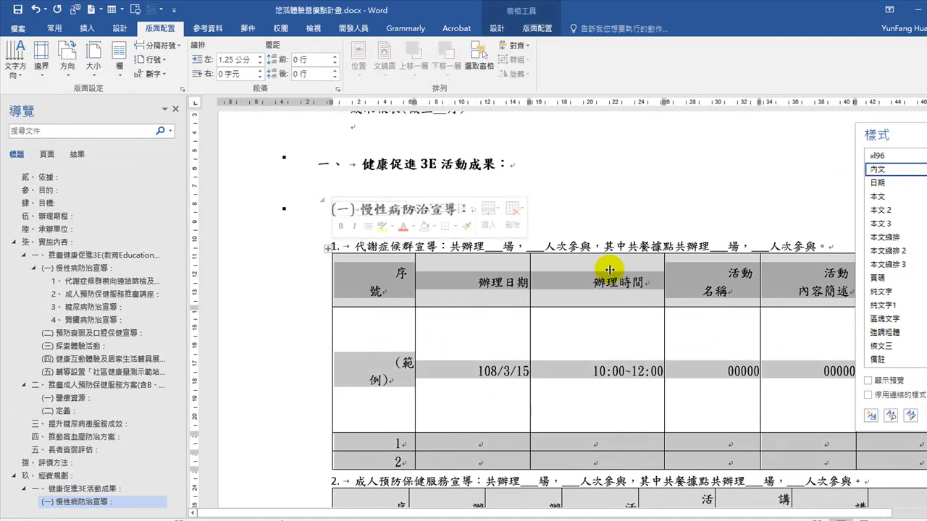
pyautogui.click(875, 185)
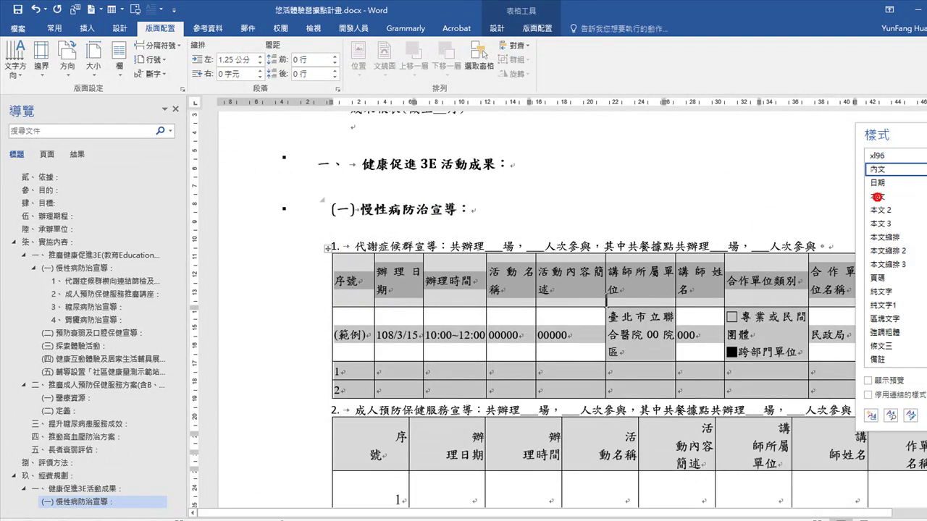
# Apply the 本文 style to the tables under item 2, 成人預防保健服務宣導, and item 3, 糖尿病防治宣導
pyautogui.scroll(-3, 405, 348)
pyautogui.click(358, 351)
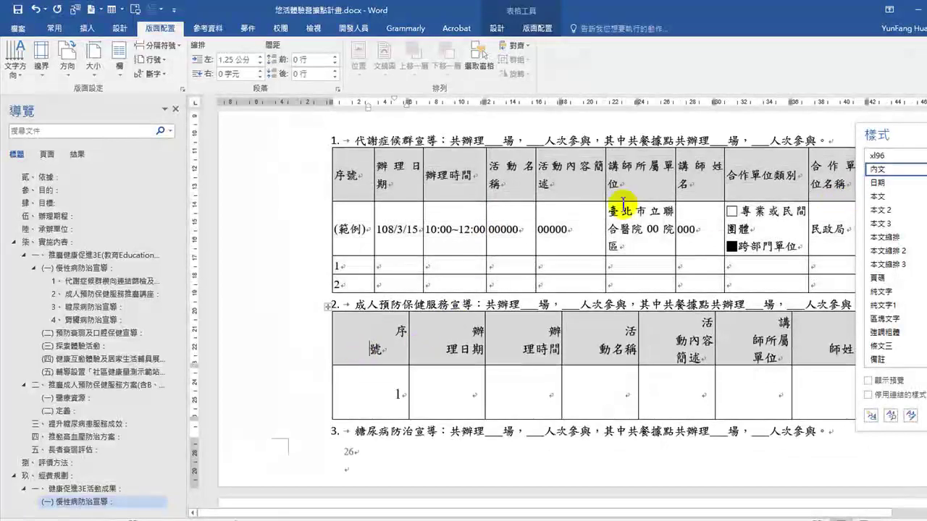
pyautogui.click(328, 306)
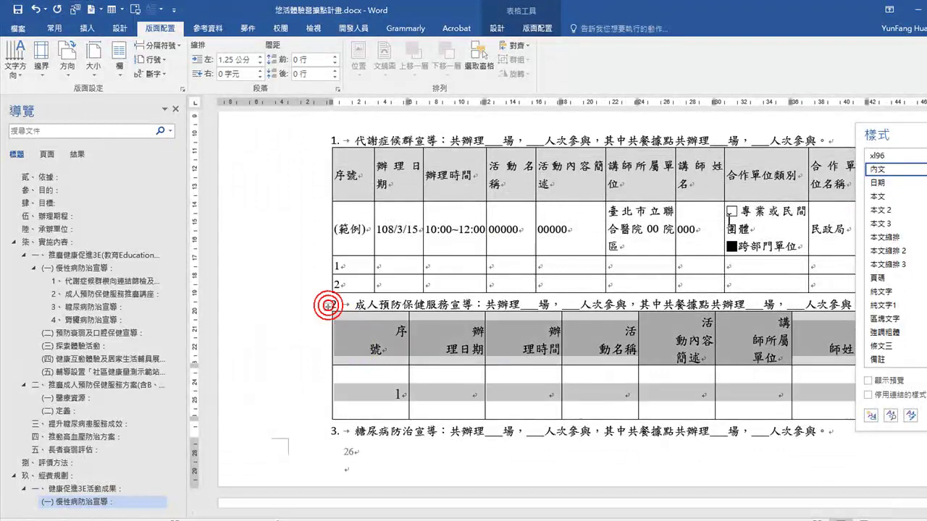
pyautogui.click(911, 200)
pyautogui.scroll(-3, 413, 253)
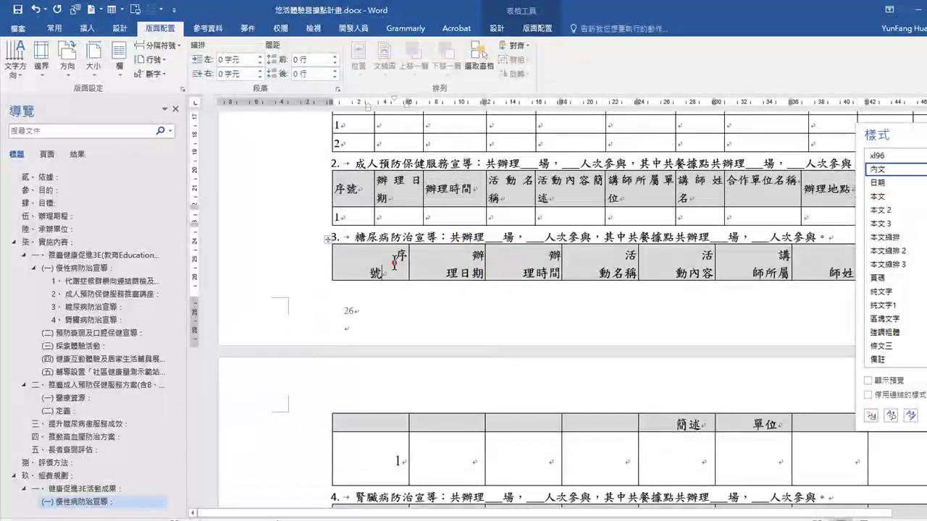
pyautogui.click(329, 244)
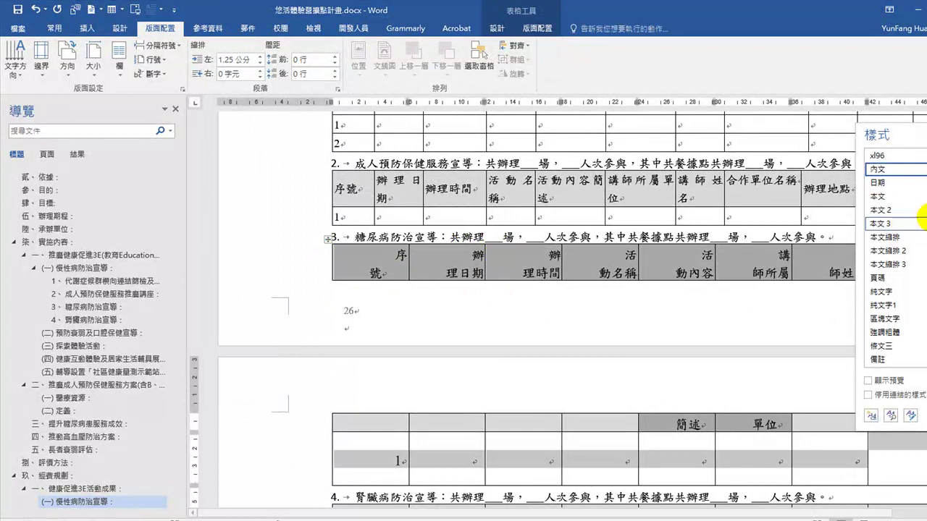
pyautogui.click(895, 196)
# Apply the 本文 style to the tables under item 4, 腎臟病防治宣導, and item 1 of section (二), 預防衰弱宣導
pyautogui.scroll(-3, 469, 339)
pyautogui.scroll(-1, 468, 339)
pyautogui.click(374, 268)
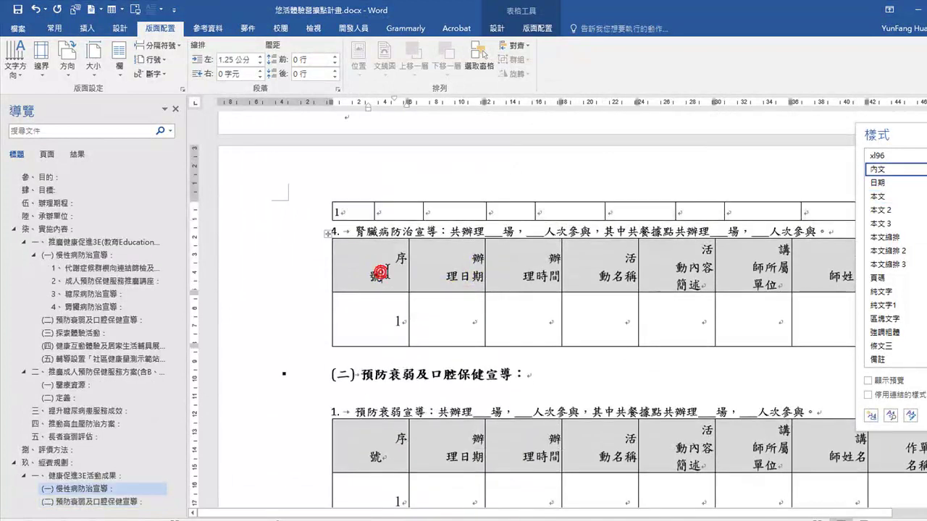
pyautogui.click(329, 233)
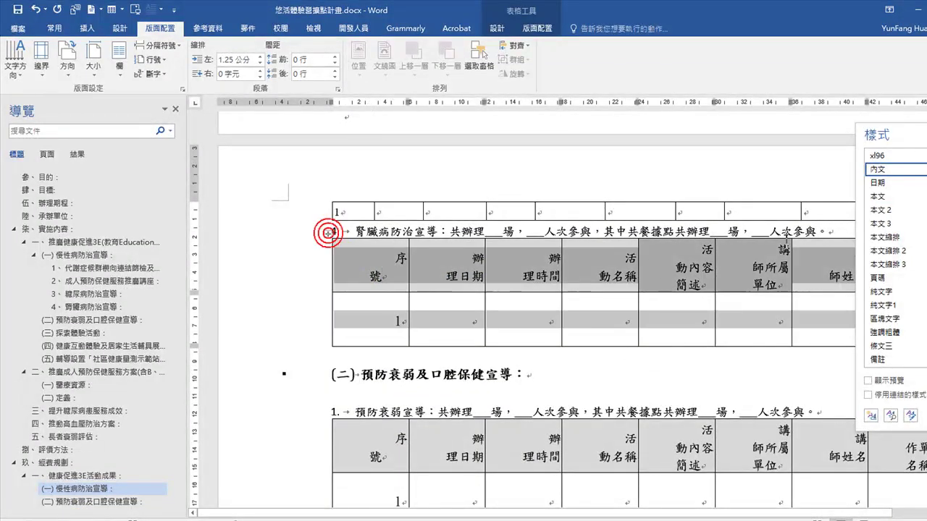
pyautogui.click(886, 198)
pyautogui.click(362, 377)
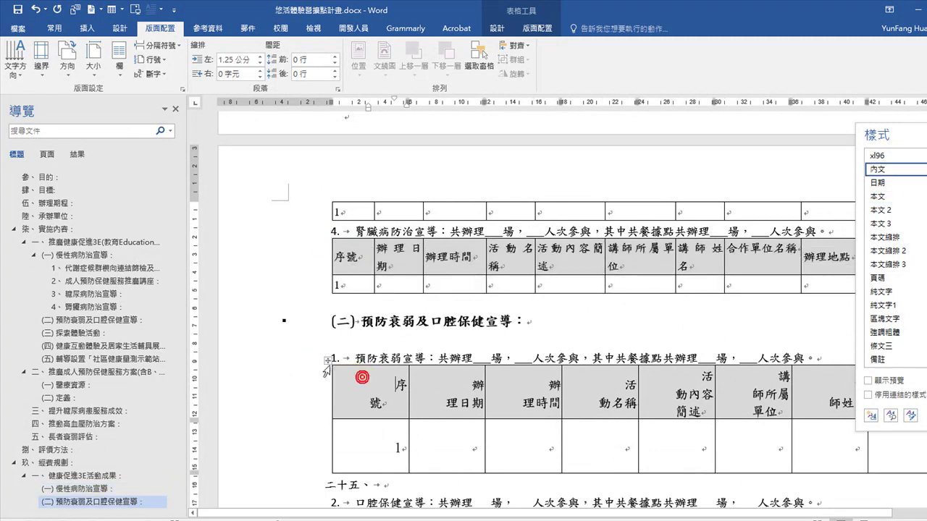
pyautogui.click(327, 359)
pyautogui.click(877, 196)
# Apply the 本文 style to the table under item 2, 口腔保健宣導, in section (二)
pyautogui.scroll(-3, 340, 301)
pyautogui.click(339, 290)
pyautogui.click(327, 238)
pyautogui.click(877, 210)
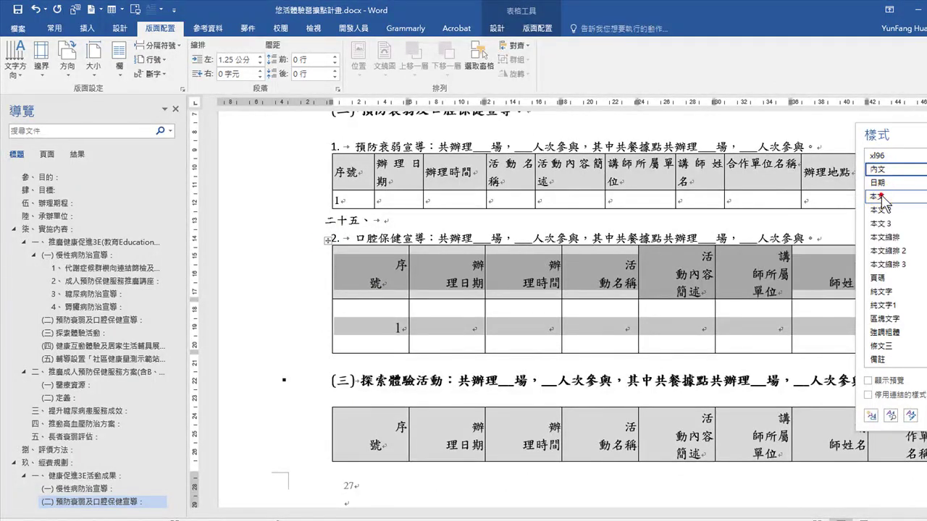
pyautogui.click(877, 196)
# Apply the 本文 style to the whole table under section (三), 探索體驗活動
pyautogui.scroll(-3, 434, 304)
pyautogui.scroll(1, 391, 290)
pyautogui.click(378, 290)
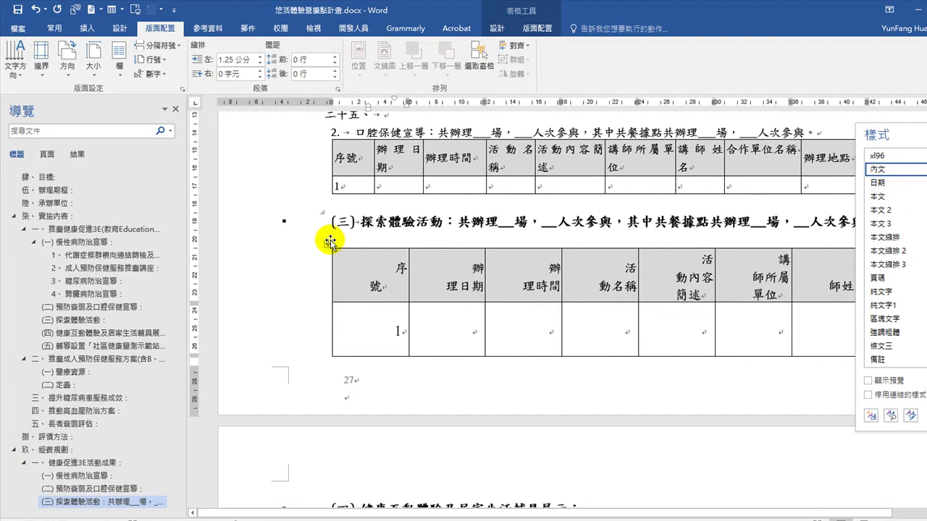
pyautogui.click(329, 246)
pyautogui.click(877, 197)
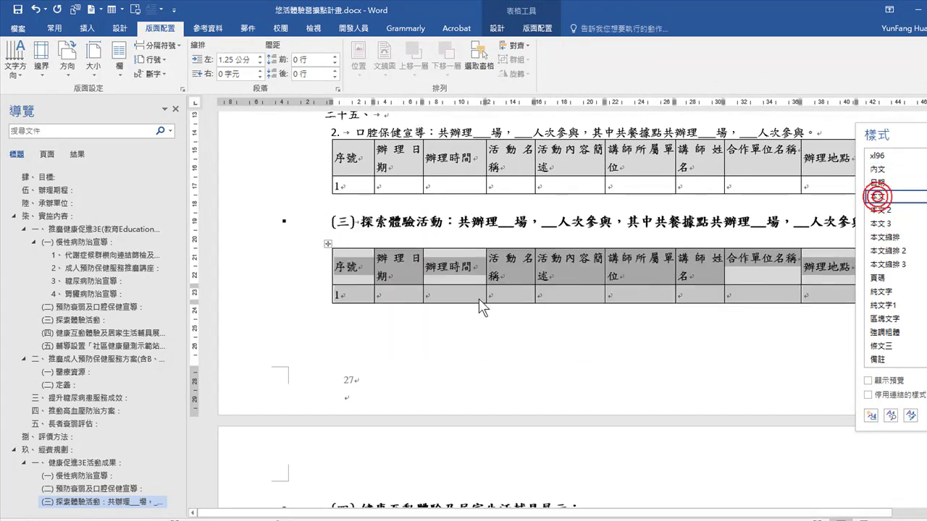
# Apply the 本文 style to the whole table under section (四), 健康互動體驗及居家生活輔具展示
pyautogui.scroll(-4, 427, 353)
pyautogui.scroll(-3, 427, 352)
pyautogui.click(368, 258)
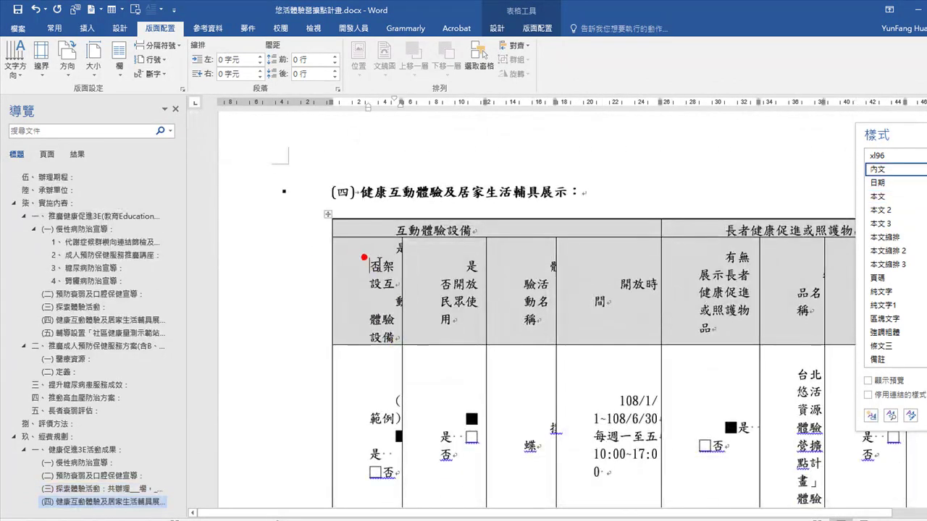
pyautogui.click(326, 214)
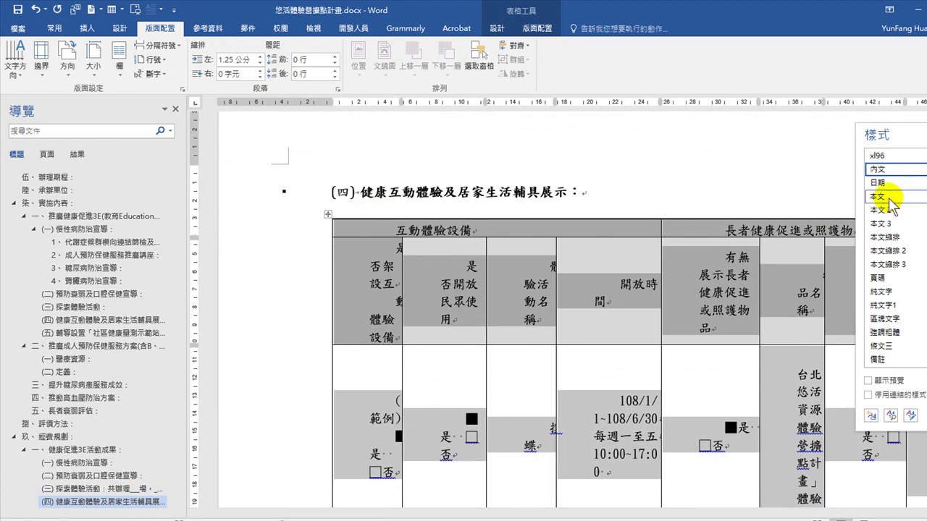
pyautogui.click(886, 197)
# Apply the 本文 style to the tables under section (五), 社區健康量測示範站, and heading 二, 成人預防保健服務推廣成果
pyautogui.scroll(-3, 457, 258)
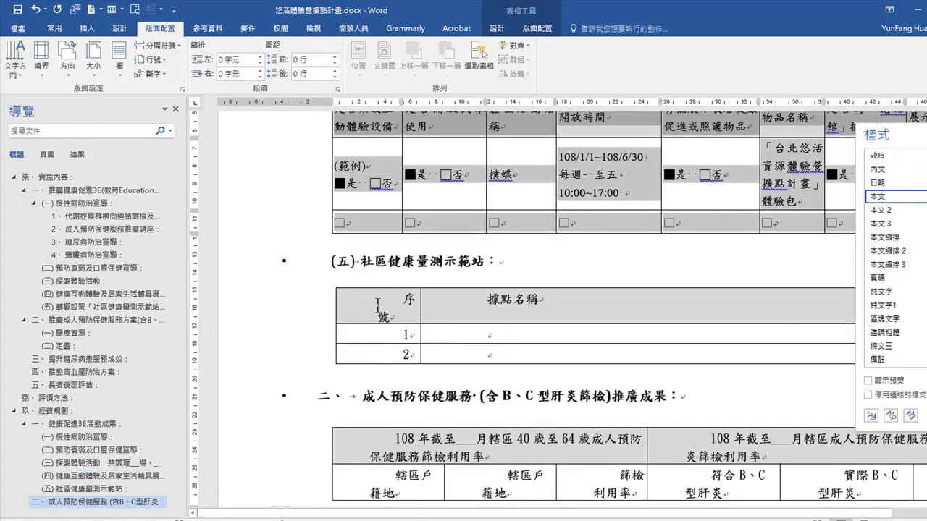
pyautogui.click(334, 282)
pyautogui.click(333, 282)
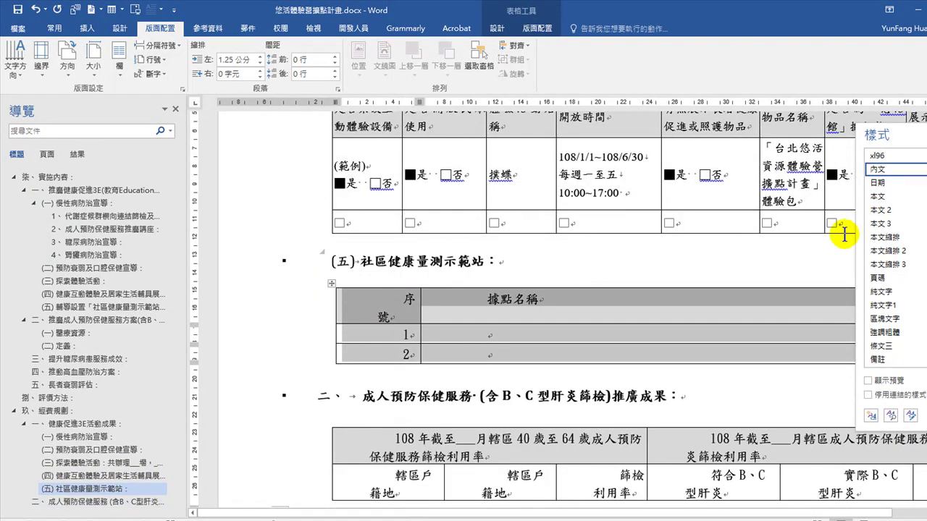
pyautogui.click(882, 200)
pyautogui.scroll(-3, 355, 406)
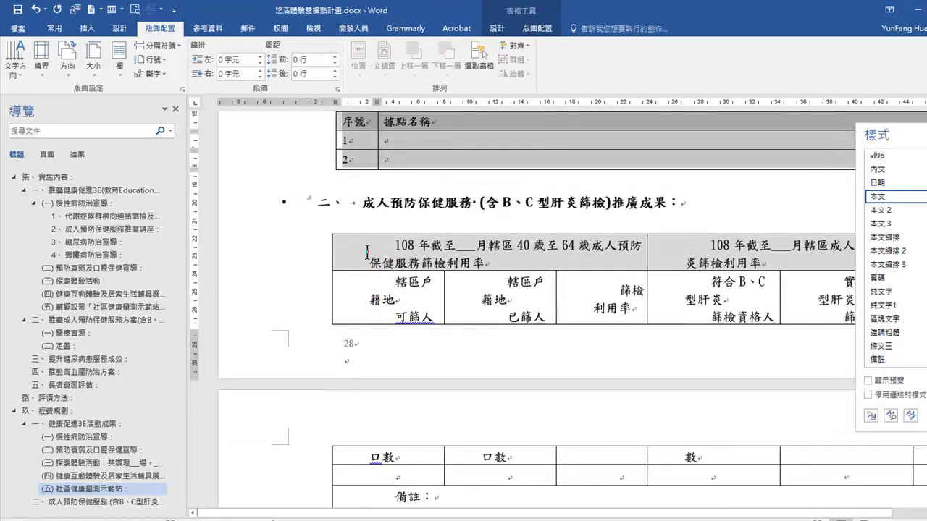
pyautogui.click(327, 230)
pyautogui.click(877, 197)
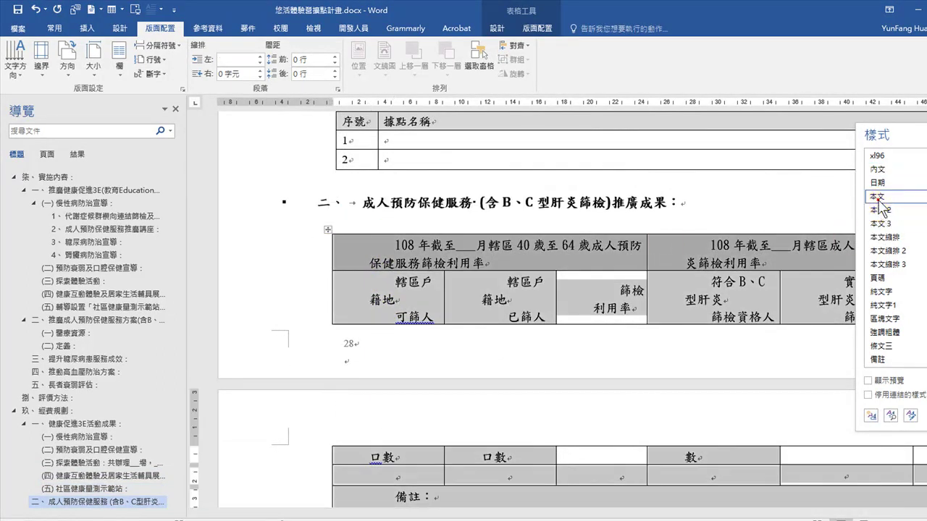
# Apply the 本文 style to both tables, (一) and (二), under heading 三, 糖尿病收案個案照護成果
pyautogui.scroll(-10, 487, 241)
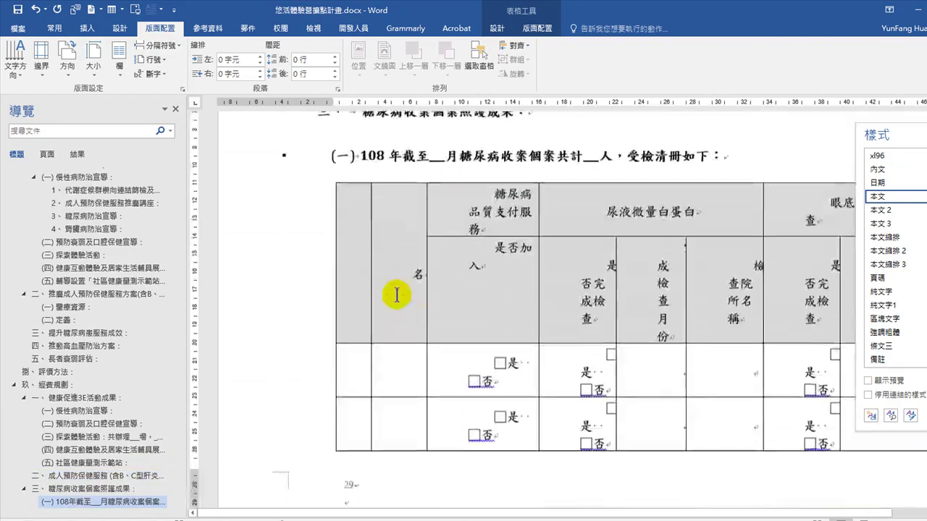
pyautogui.click(365, 229)
pyautogui.click(331, 178)
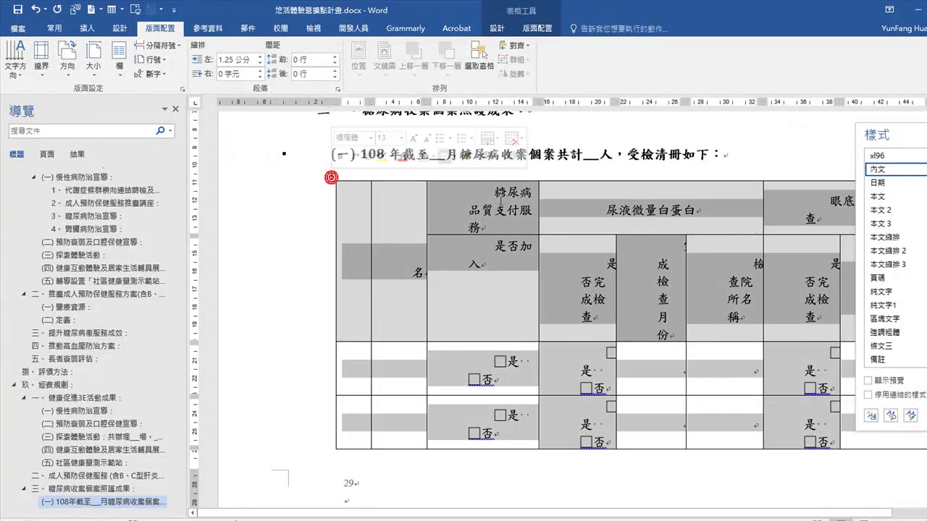
pyautogui.click(878, 196)
pyautogui.scroll(-3, 382, 221)
pyautogui.click(383, 239)
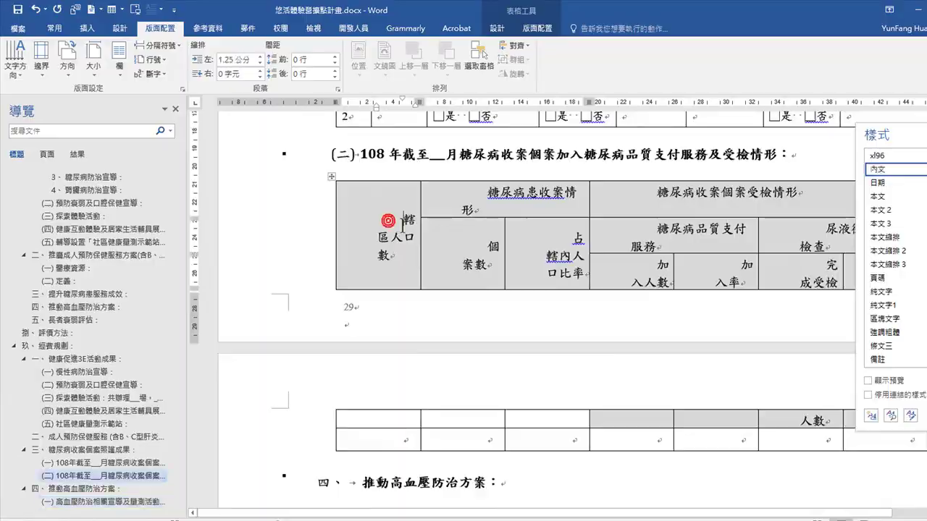
pyautogui.click(330, 178)
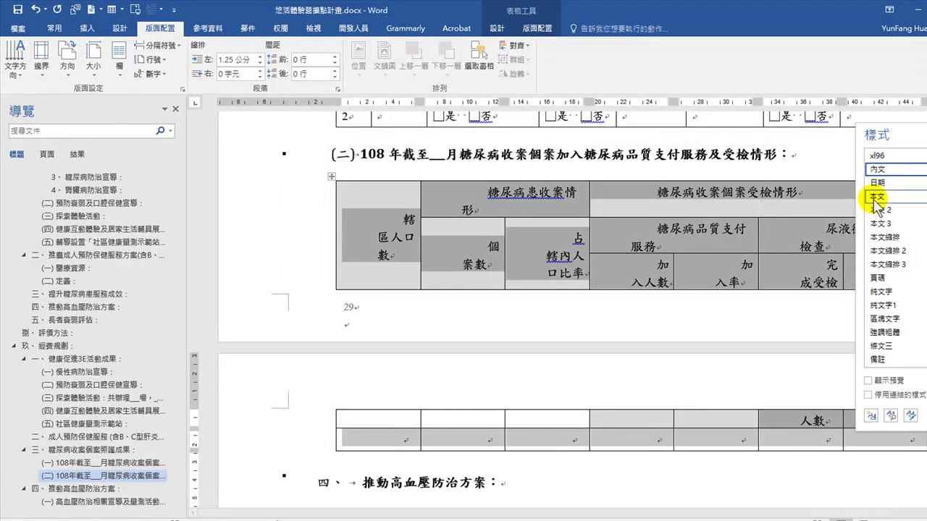
pyautogui.click(874, 197)
# Apply the 本文 style to the 高血壓防治相關宣導及量測活動 and 血壓站效能評估 tables under heading 四
pyautogui.scroll(-5, 482, 314)
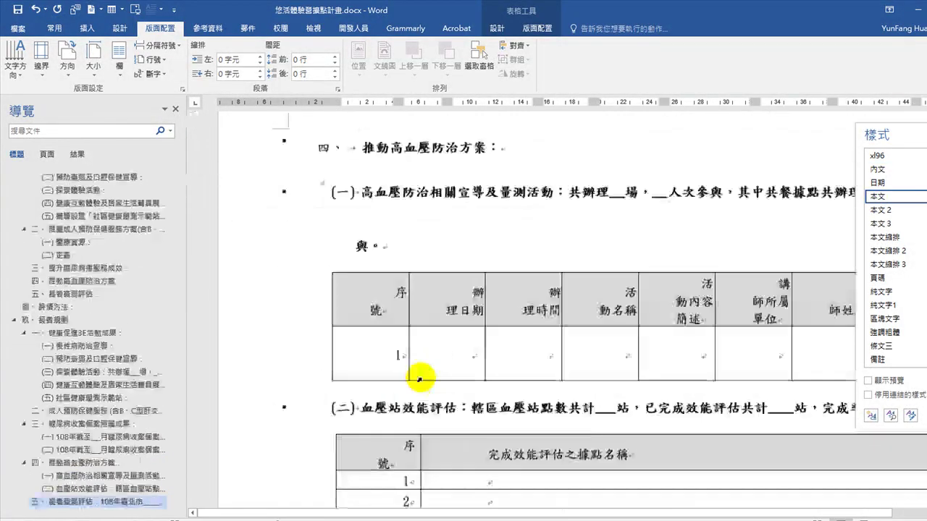
pyautogui.click(364, 242)
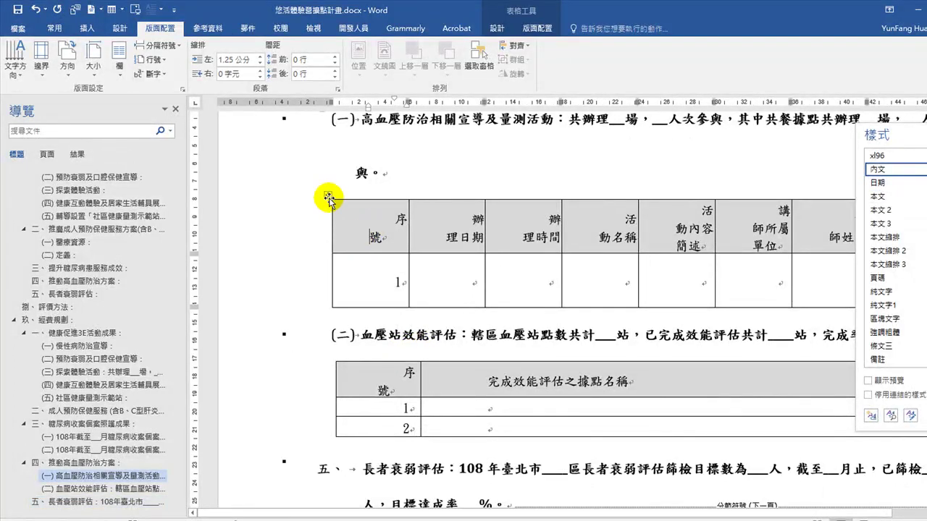
pyautogui.click(328, 196)
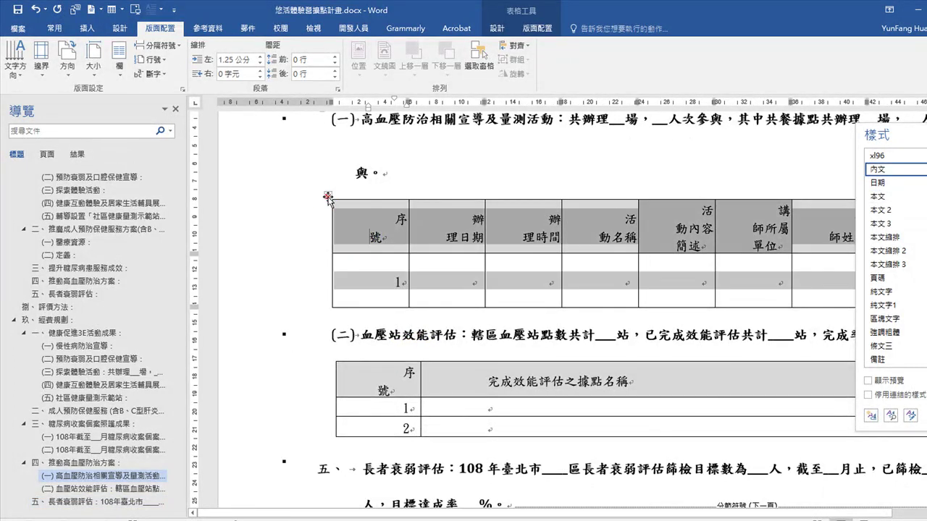
pyautogui.click(878, 197)
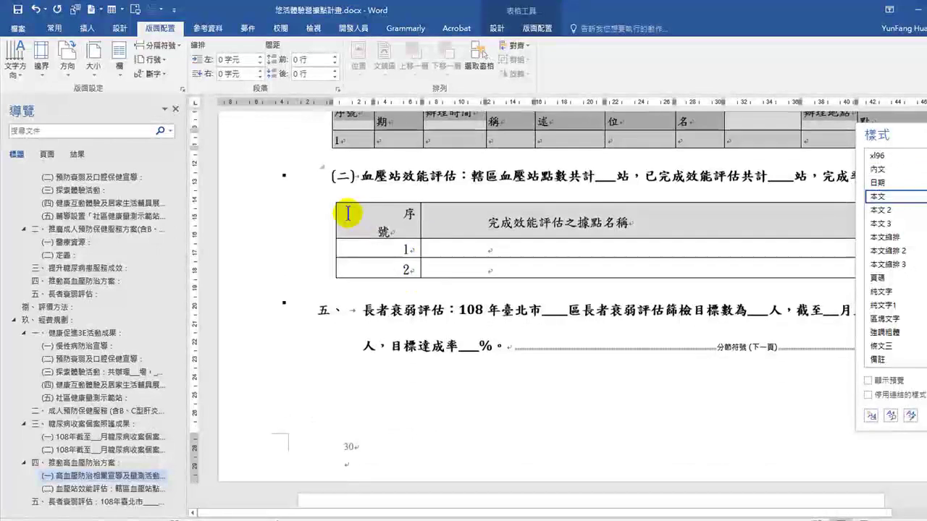
pyautogui.click(378, 232)
pyautogui.click(328, 197)
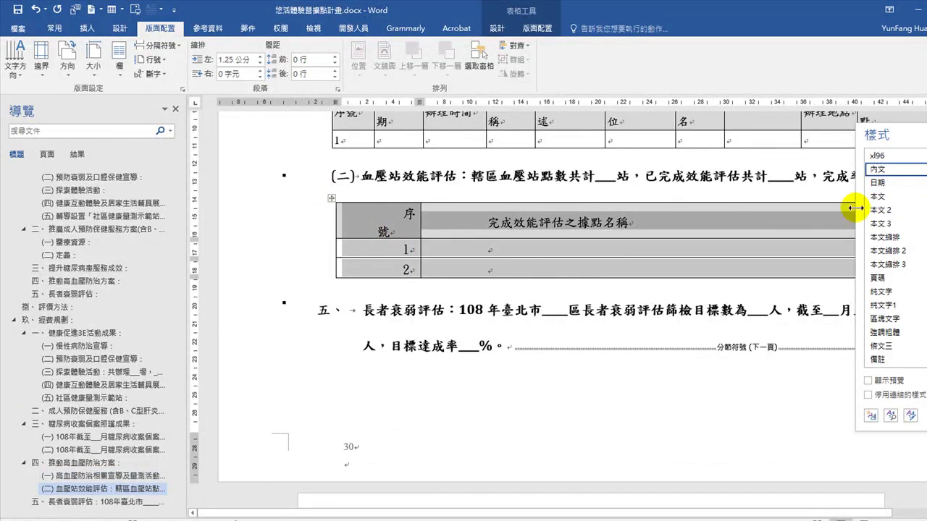
pyautogui.click(878, 196)
# Apply the 本文 style to the 計畫 information table in the 經費核銷明細表 attachment
pyautogui.scroll(-2, 465, 281)
pyautogui.scroll(-15, 466, 282)
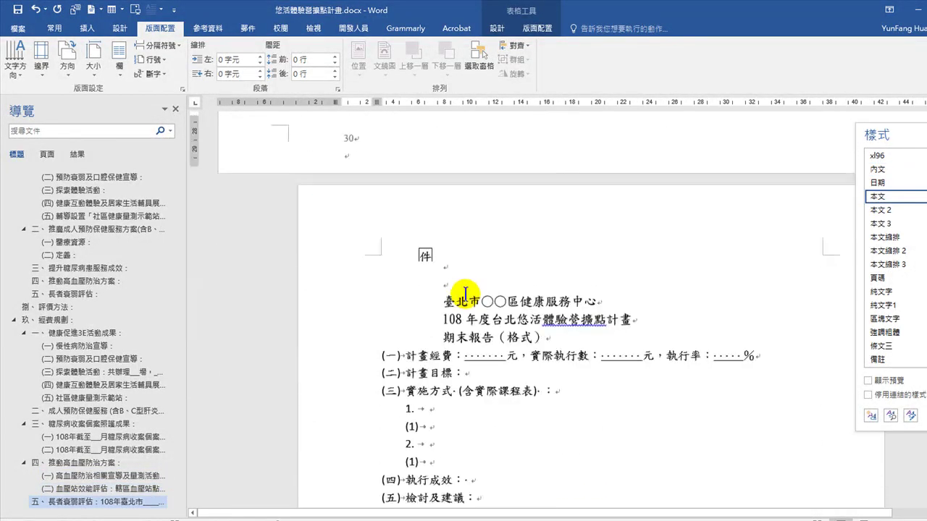
pyautogui.scroll(-20, 470, 335)
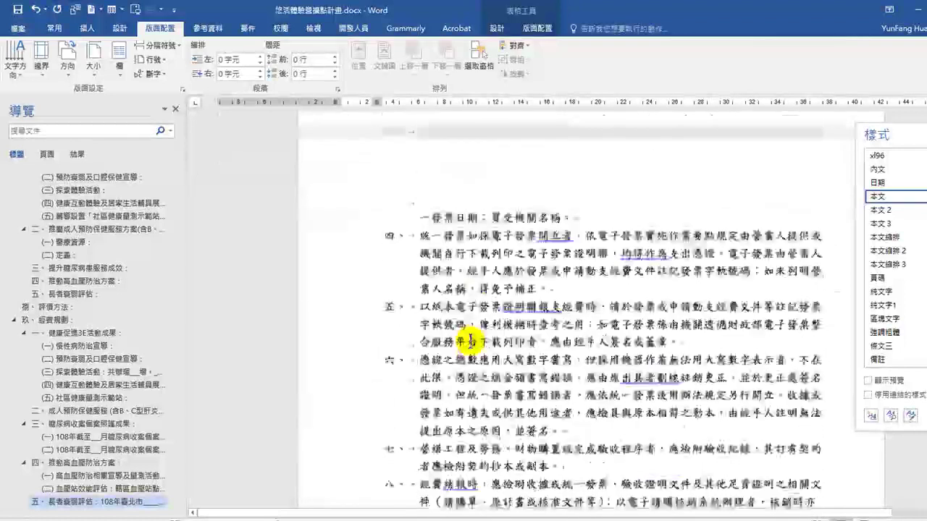
pyautogui.scroll(-5, 449, 369)
pyautogui.scroll(3, 440, 352)
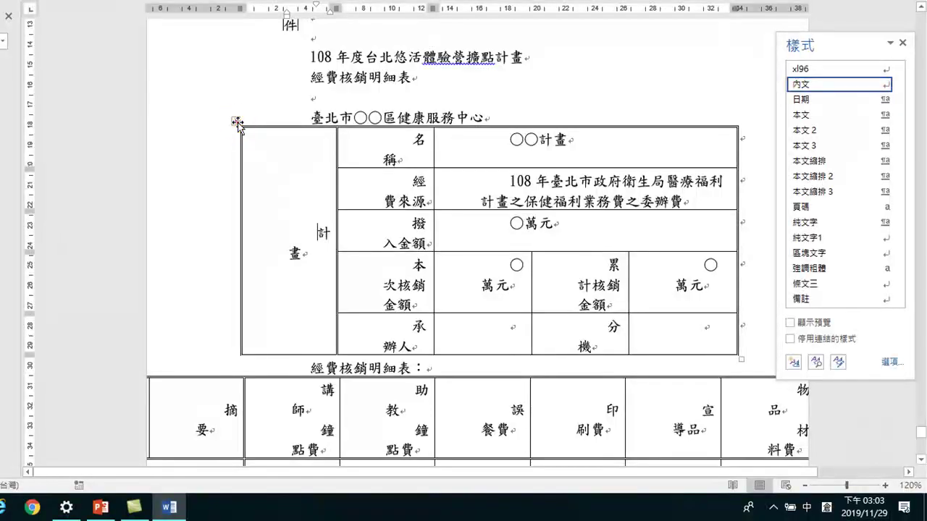
pyautogui.click(236, 121)
pyautogui.click(809, 116)
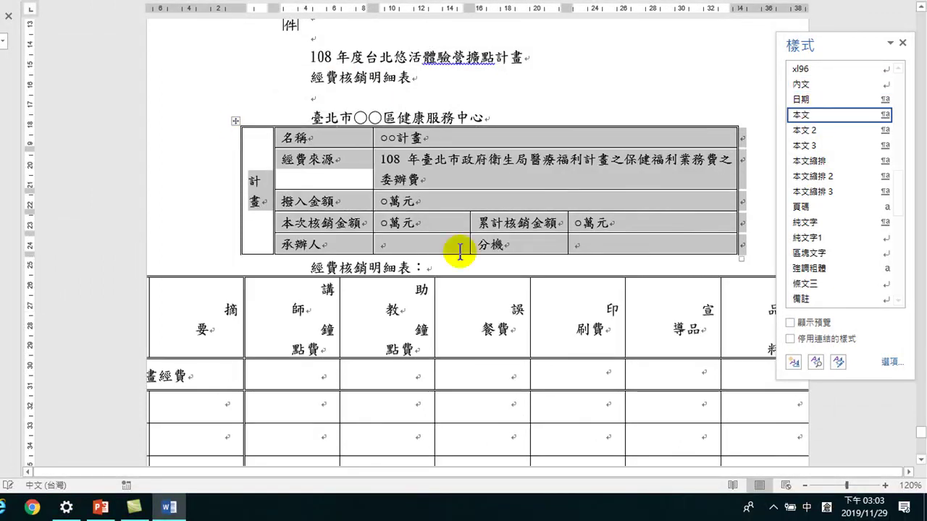
# Apply the 本文 style to the entire wide expense table below the 經費核銷明細表 caption, including its part on the following page
pyautogui.scroll(-3, 524, 251)
pyautogui.click(195, 103)
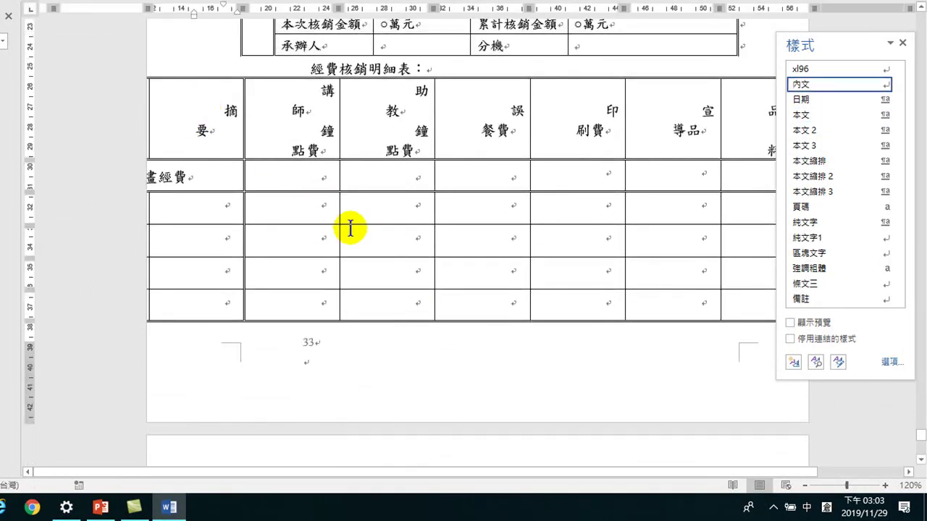
pyautogui.click(807, 485)
pyautogui.click(806, 485)
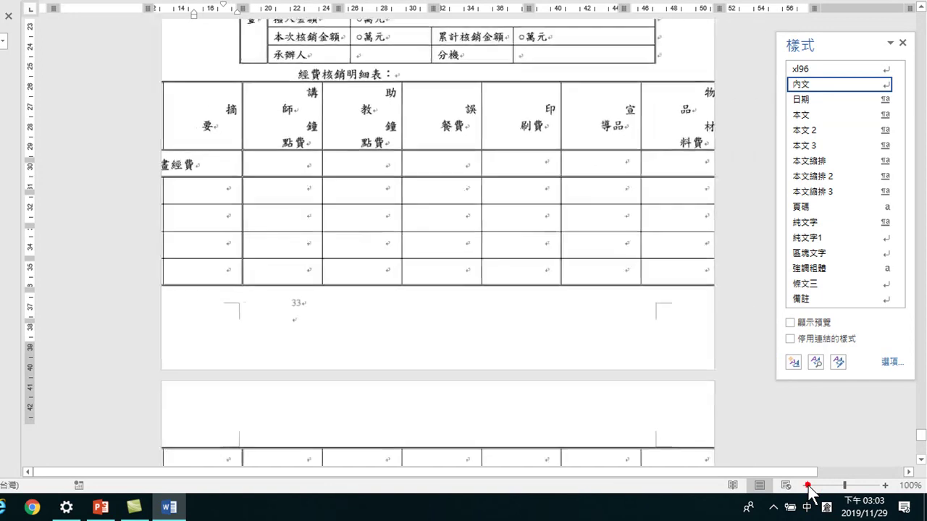
pyautogui.click(807, 486)
pyautogui.click(807, 486)
pyautogui.click(806, 486)
pyautogui.click(806, 486)
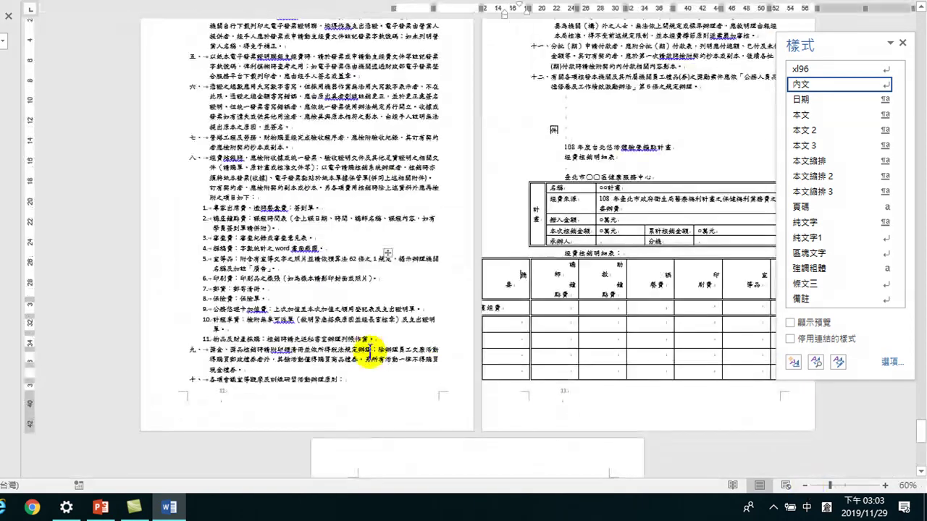
pyautogui.click(515, 329)
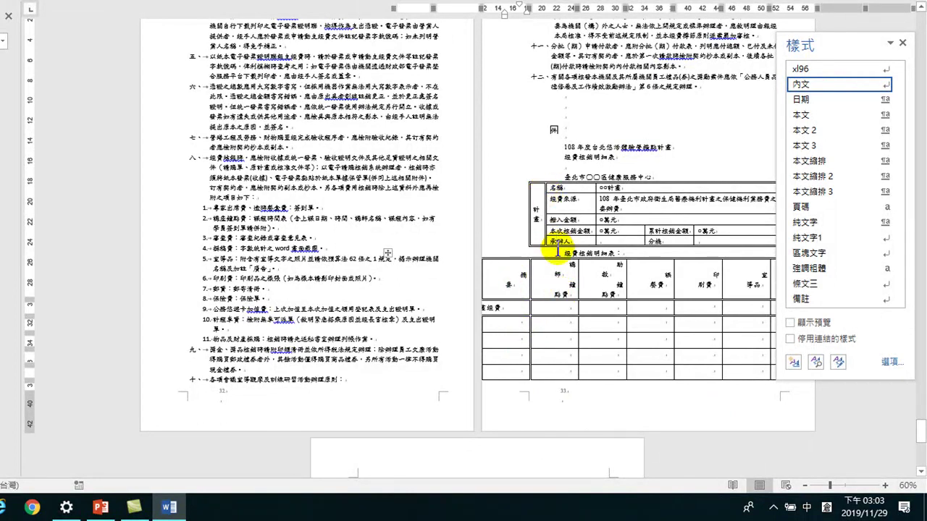
pyautogui.click(884, 486)
pyautogui.click(884, 486)
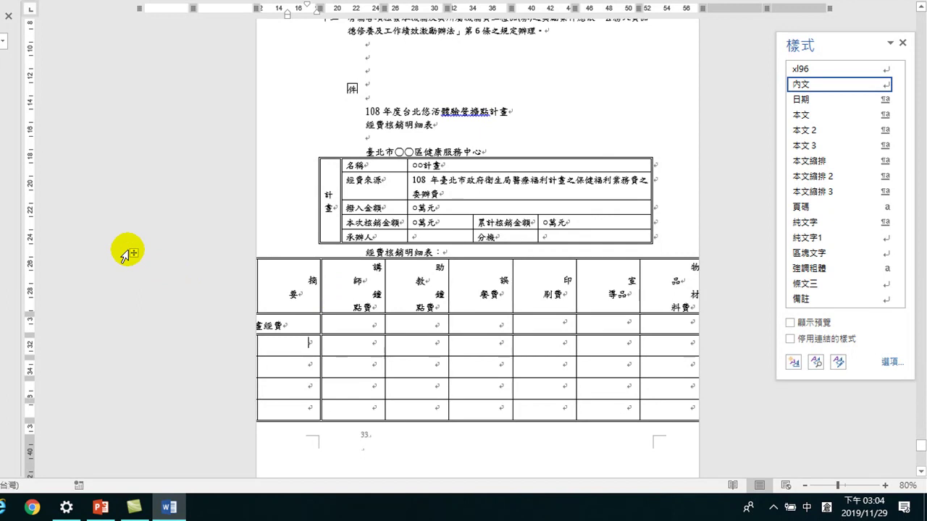
pyautogui.click(805, 486)
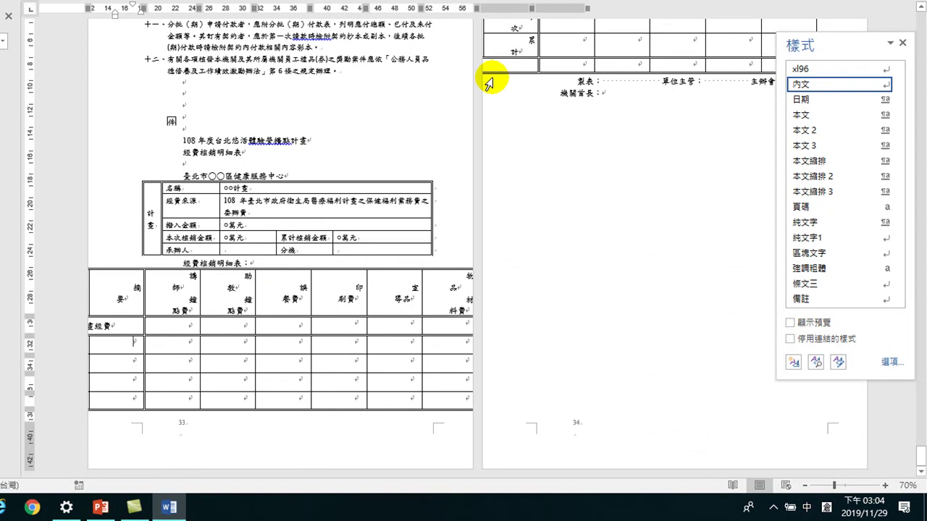
pyautogui.click(885, 486)
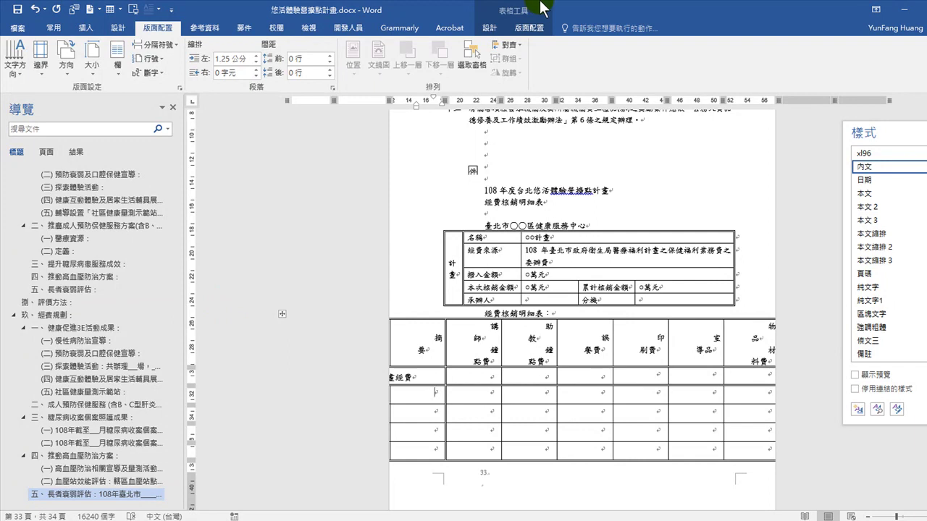
pyautogui.click(283, 315)
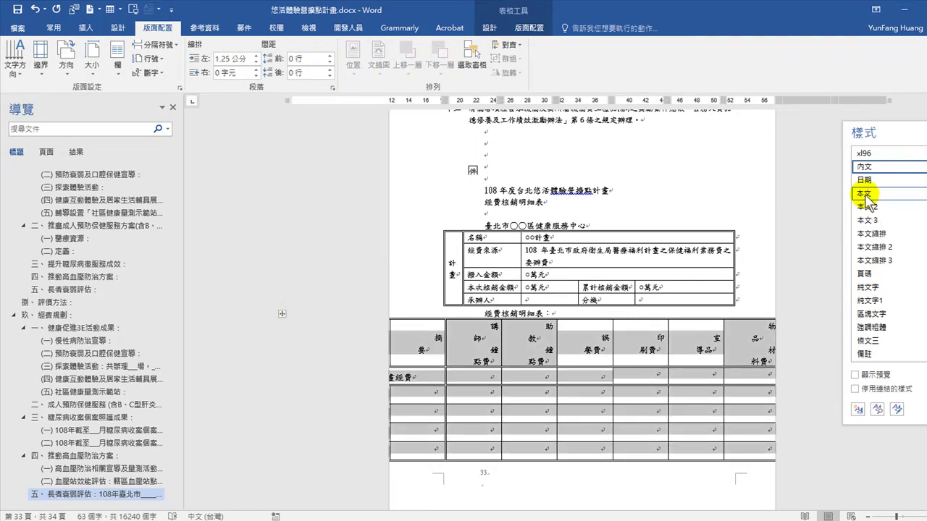
pyautogui.click(865, 195)
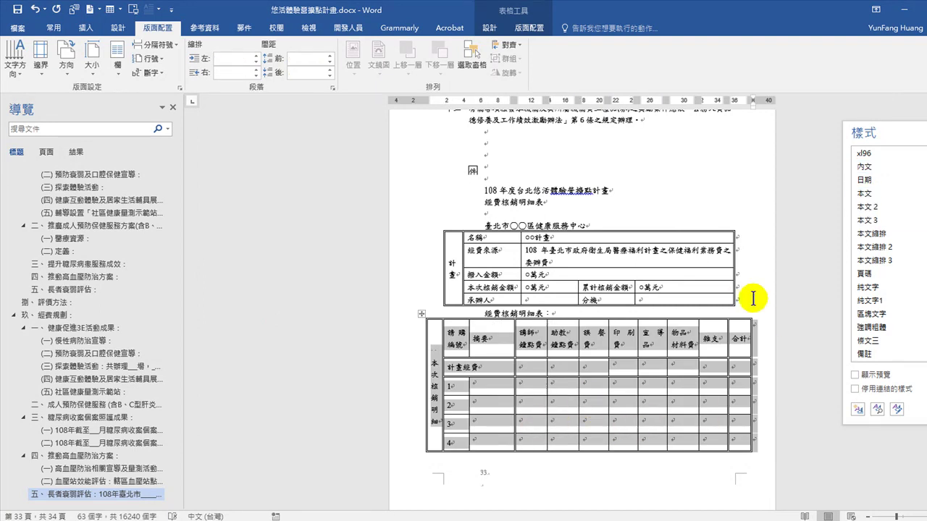
# Examine the layout and font formatting of the 經費核銷明細表 expense table across its two pages
pyautogui.scroll(-5, 535, 372)
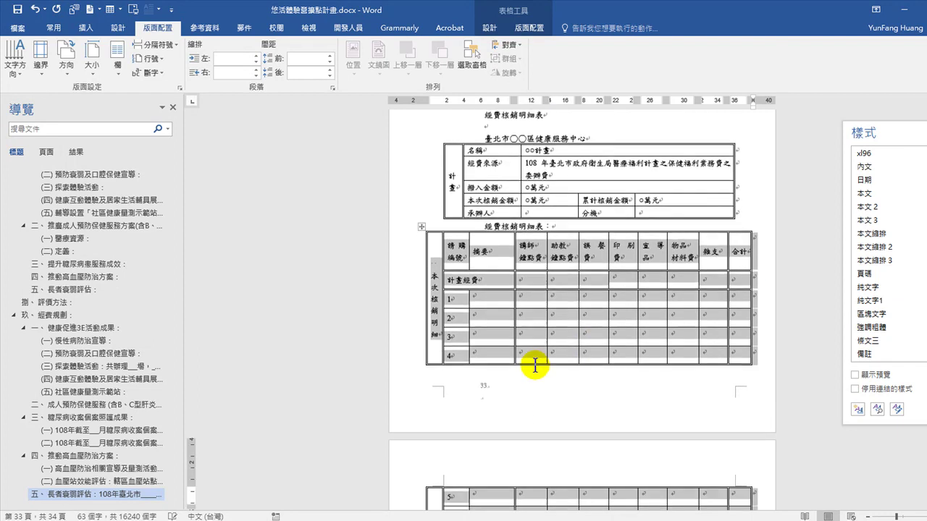
pyautogui.scroll(-8, 535, 366)
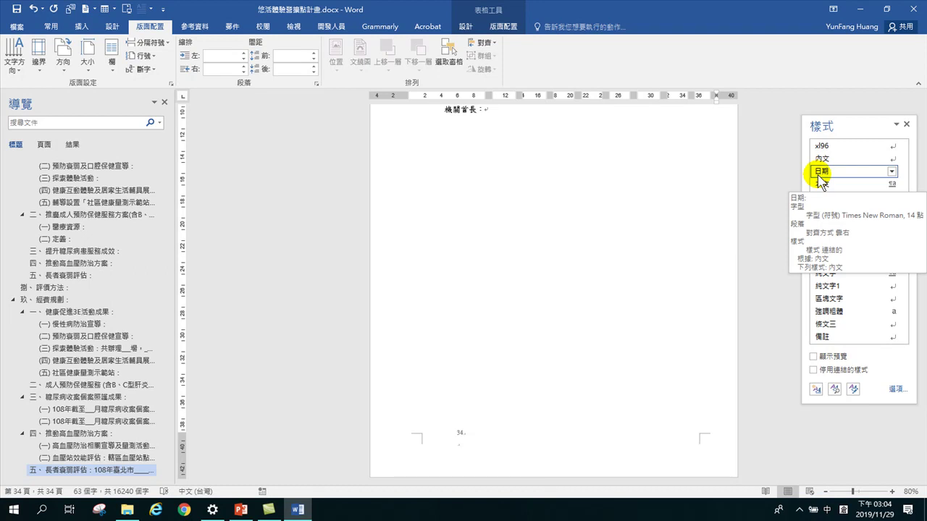
pyautogui.scroll(5, 507, 207)
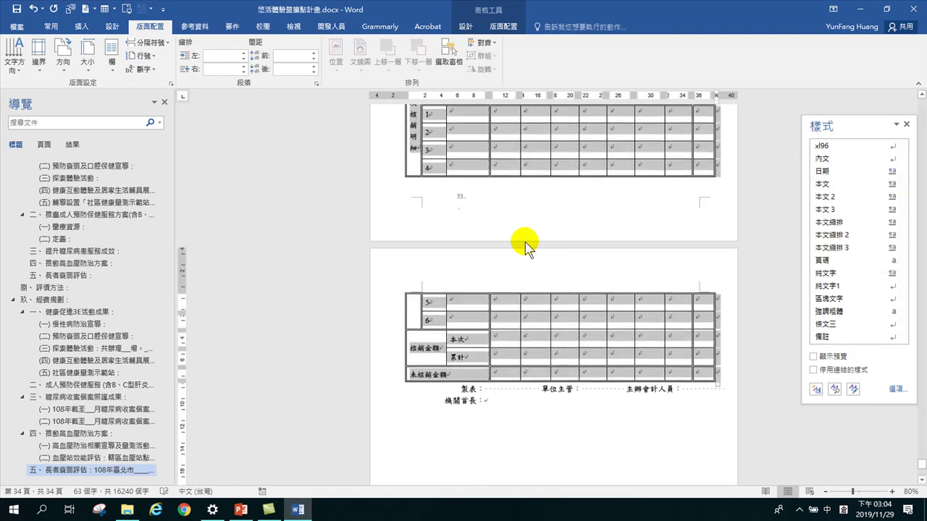
pyautogui.click(532, 141)
pyautogui.click(51, 26)
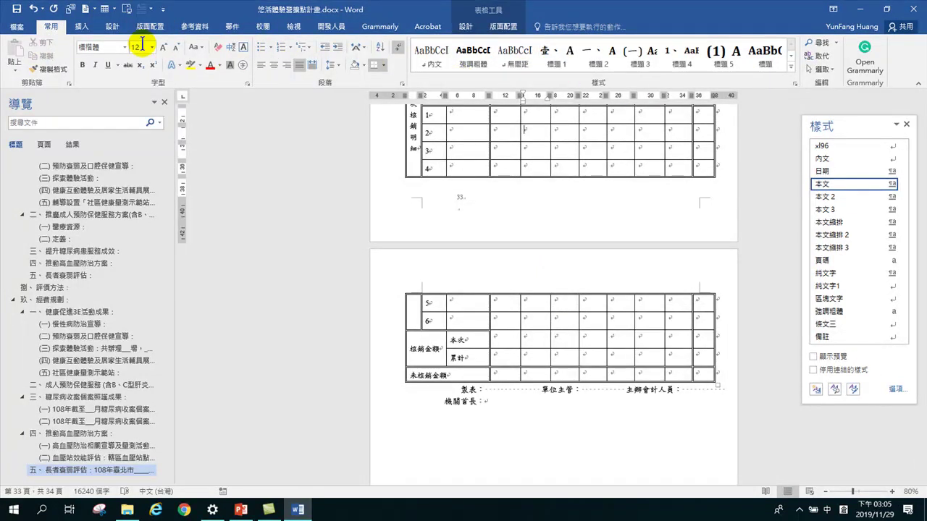
pyautogui.scroll(3, 532, 257)
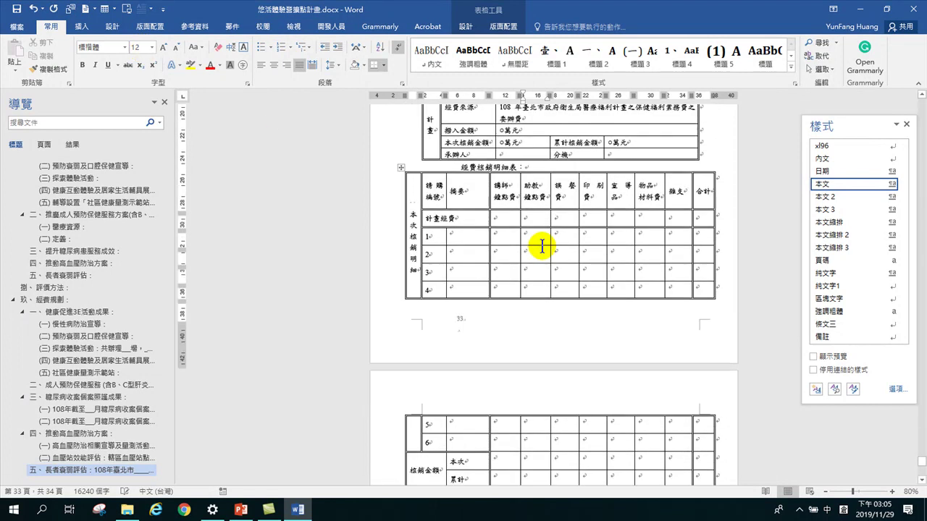
# Close the style list and save a copy of the document in the 範例 folder as 悠活體驗營擴點計畫F1129.docx
pyautogui.click(906, 125)
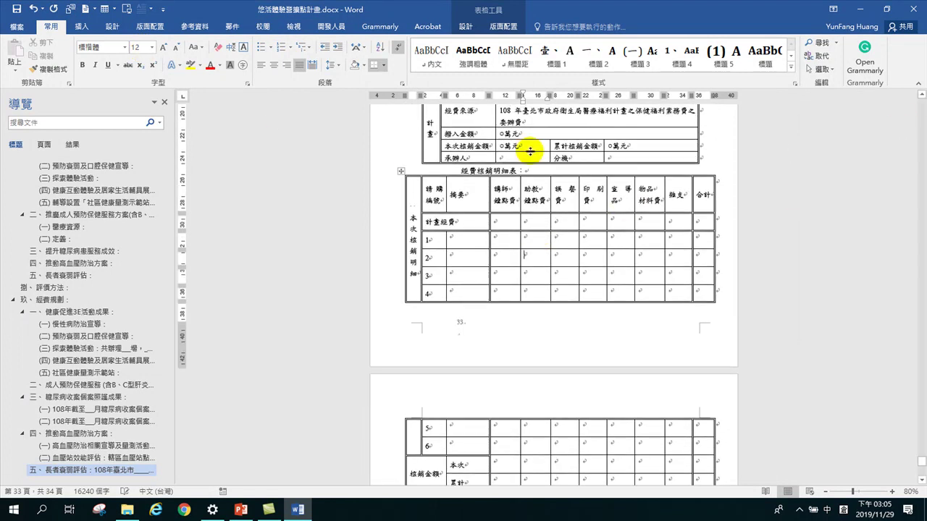
pyautogui.click(16, 26)
pyautogui.click(28, 143)
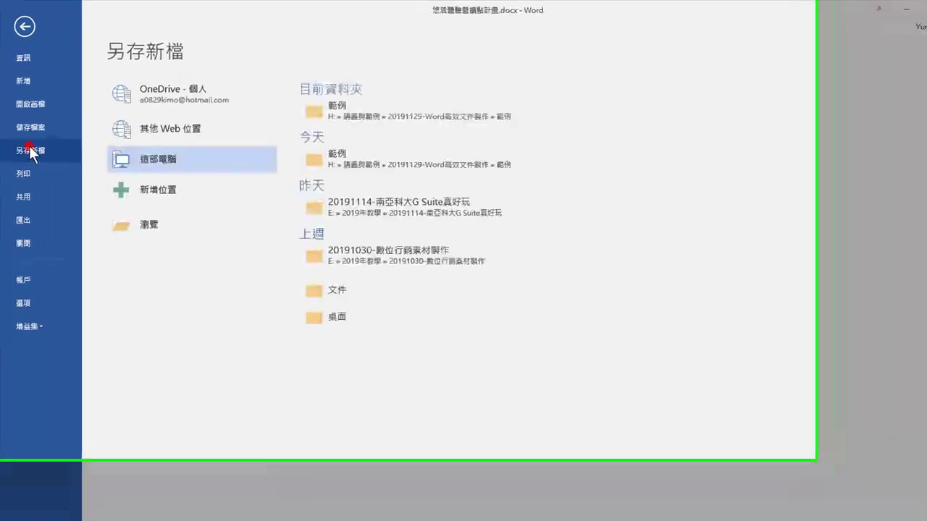
pyautogui.click(183, 253)
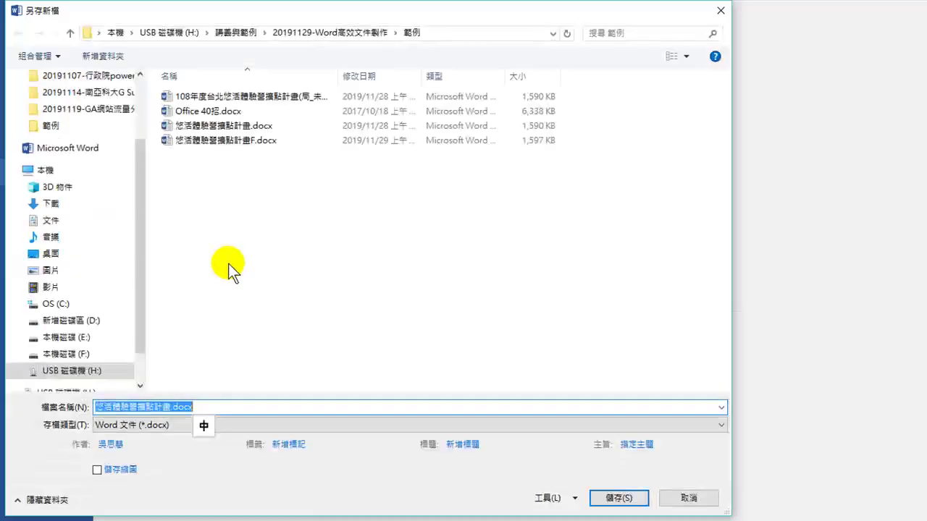
pyautogui.click(172, 407)
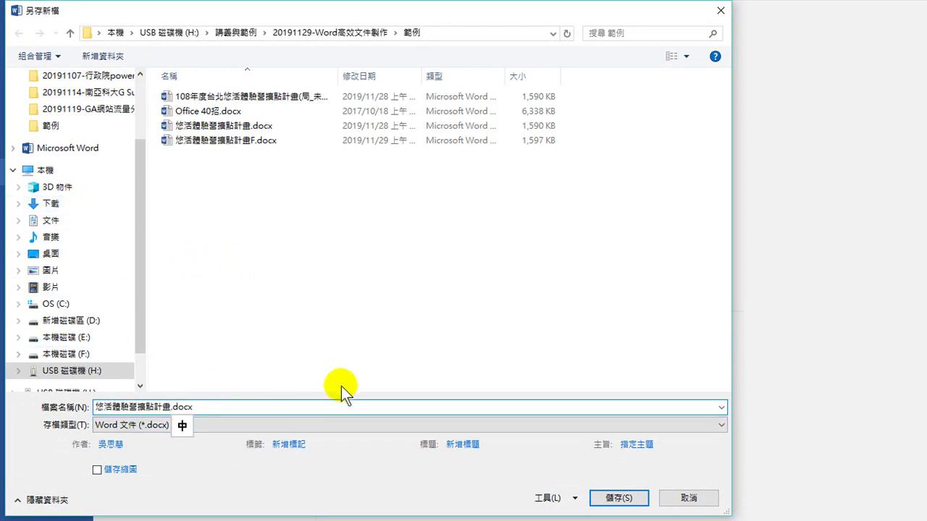
pyautogui.write('F')
pyautogui.write(' 1 1')
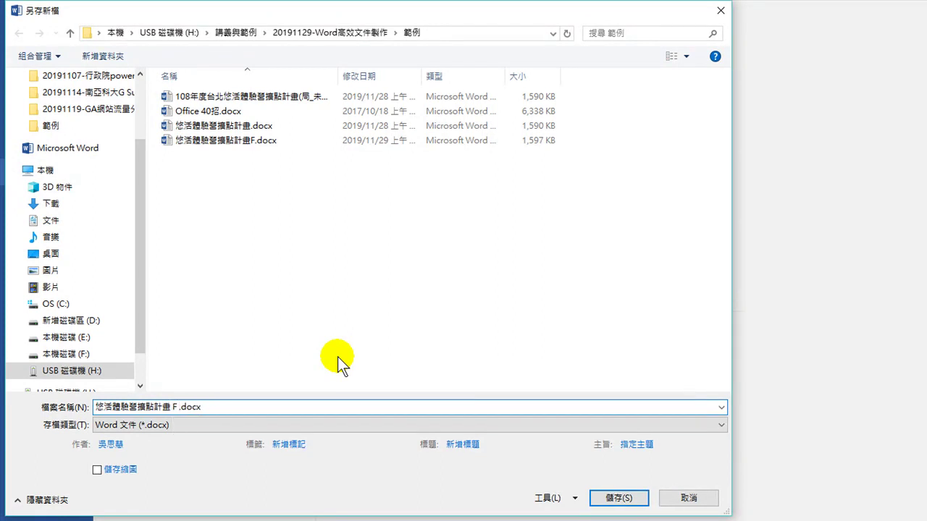
pyautogui.write('F')
pyautogui.click(614, 496)
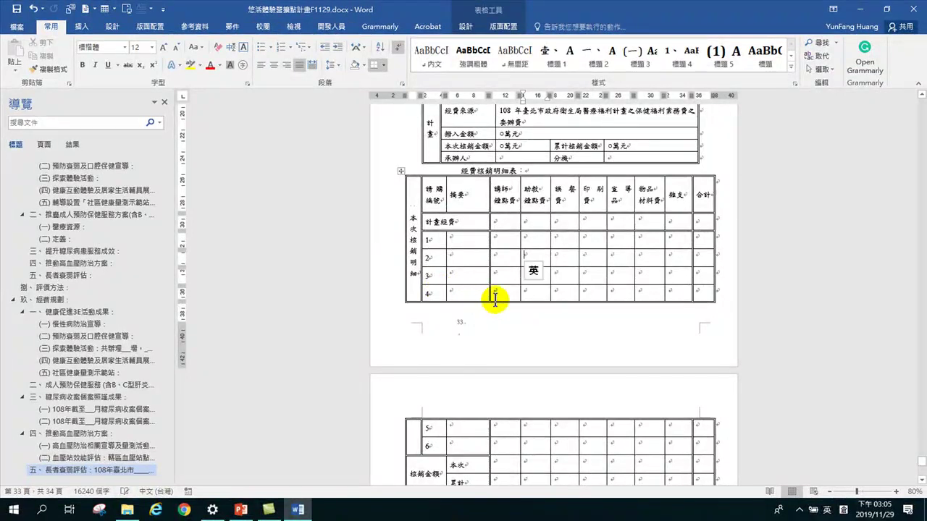
# Return to the document's first page and modify the 標題 1 style, setting its font color to standard red
pyautogui.scroll(15, 484, 301)
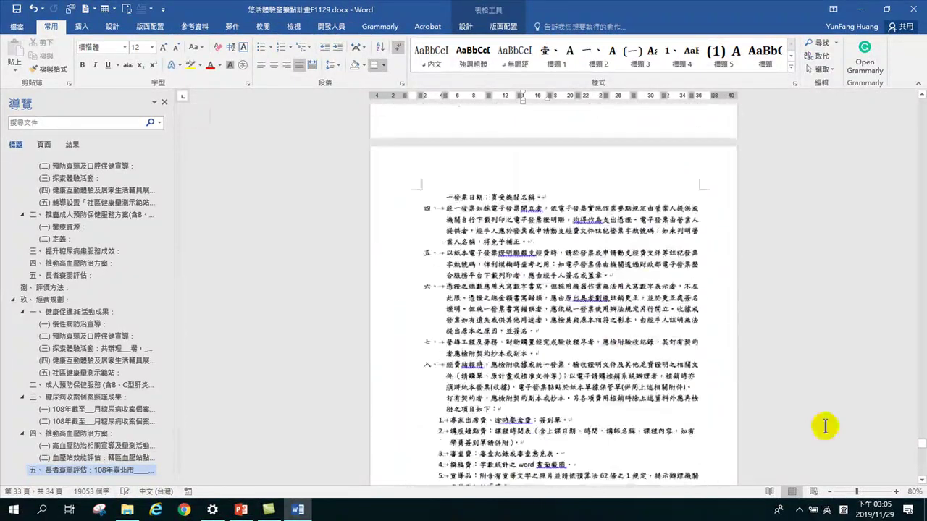
pyautogui.moveTo(921, 444); pyautogui.dragTo(920, 102)
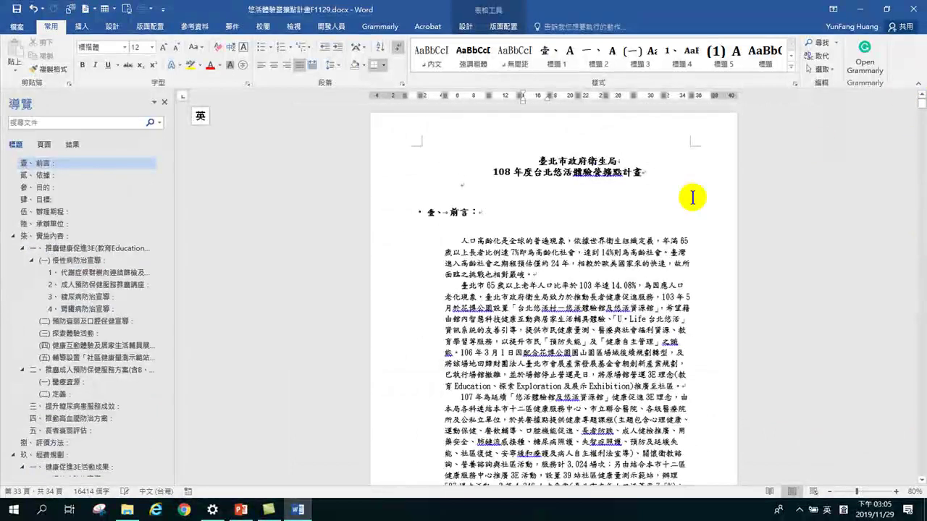
pyautogui.click(447, 183)
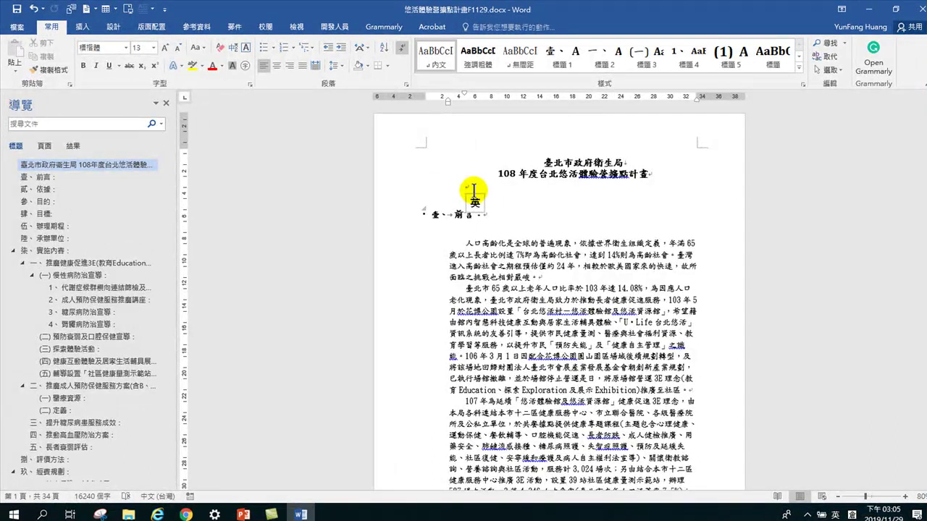
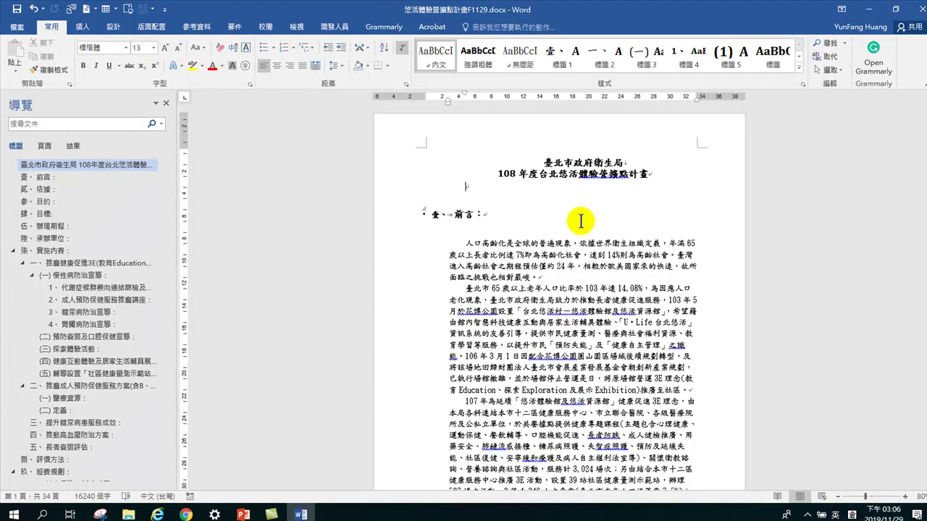
pyautogui.click(567, 62)
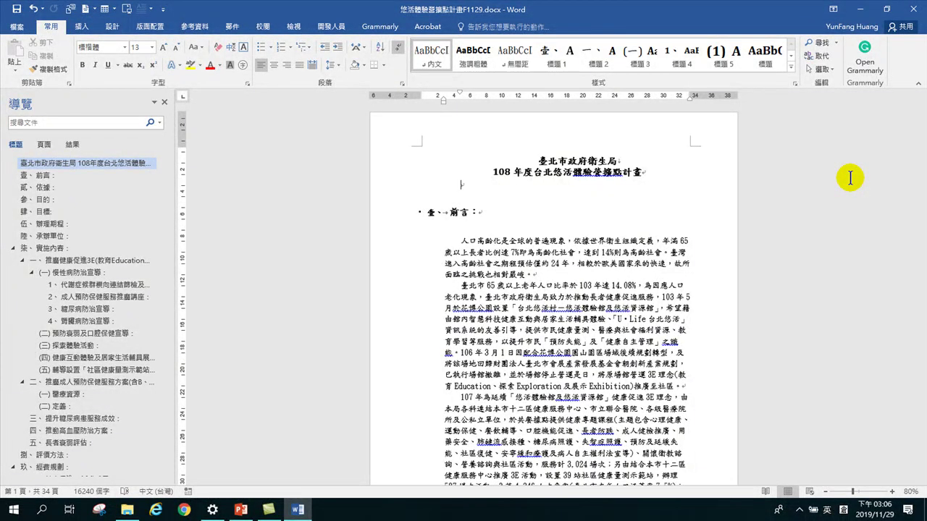
pyautogui.rightClick(554, 55)
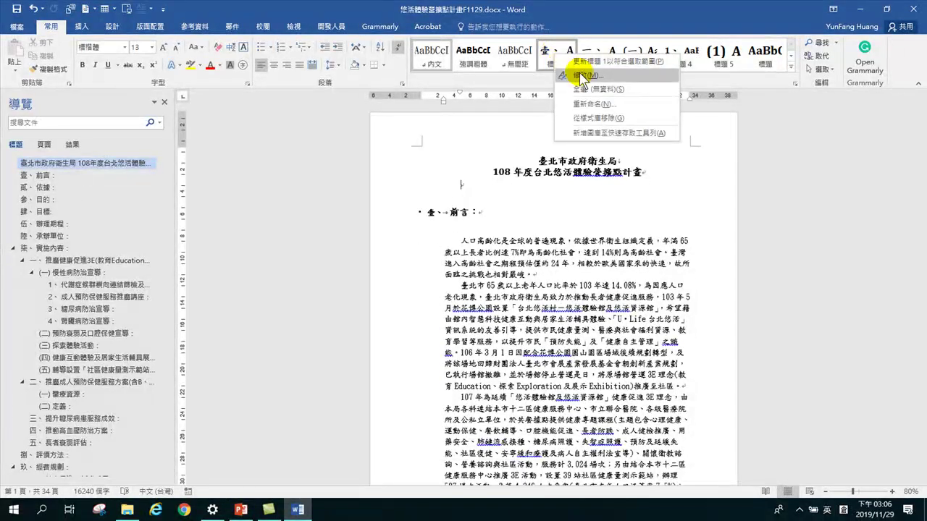
pyautogui.click(580, 74)
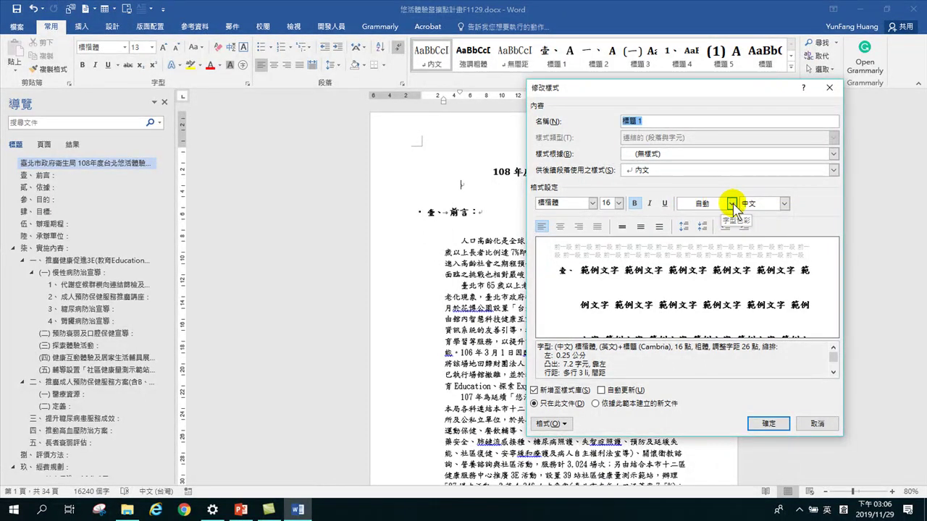
pyautogui.click(719, 203)
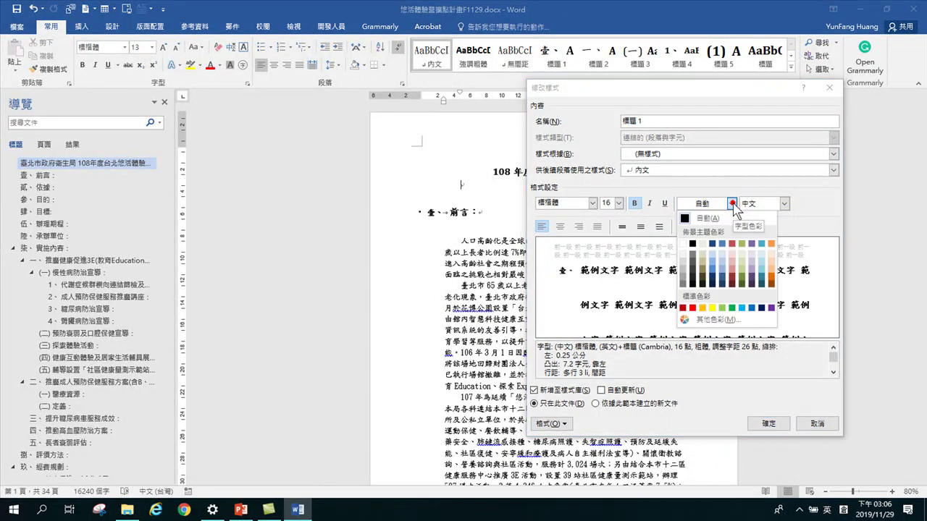
pyautogui.click(692, 308)
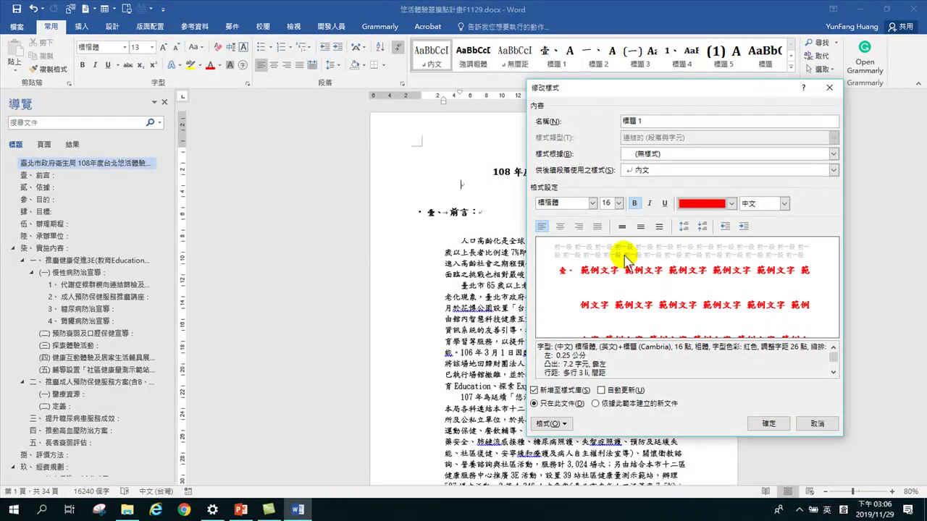